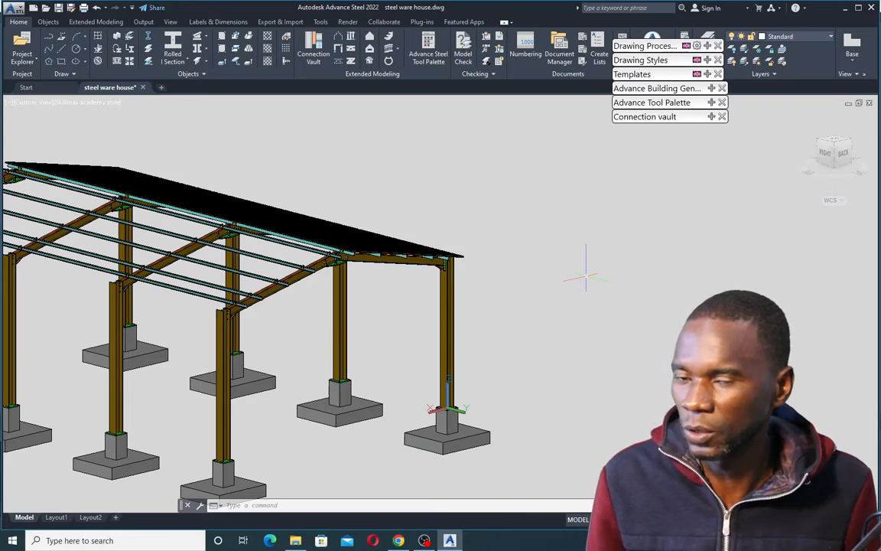
Examine the ridge connection, purlin cleats and corrugated roof sheeting of the steel warehouse model up close
scroll(341, 330, "up", 5)
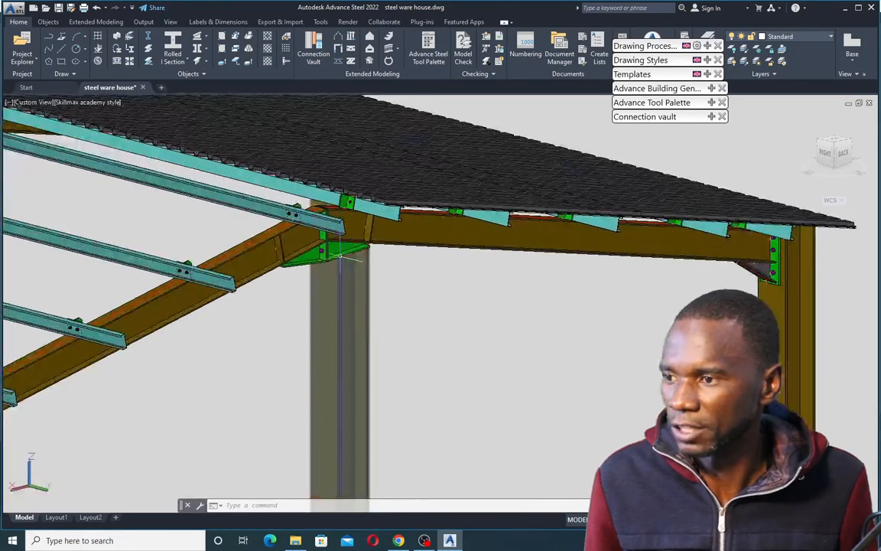
scroll(344, 233, "up", 4)
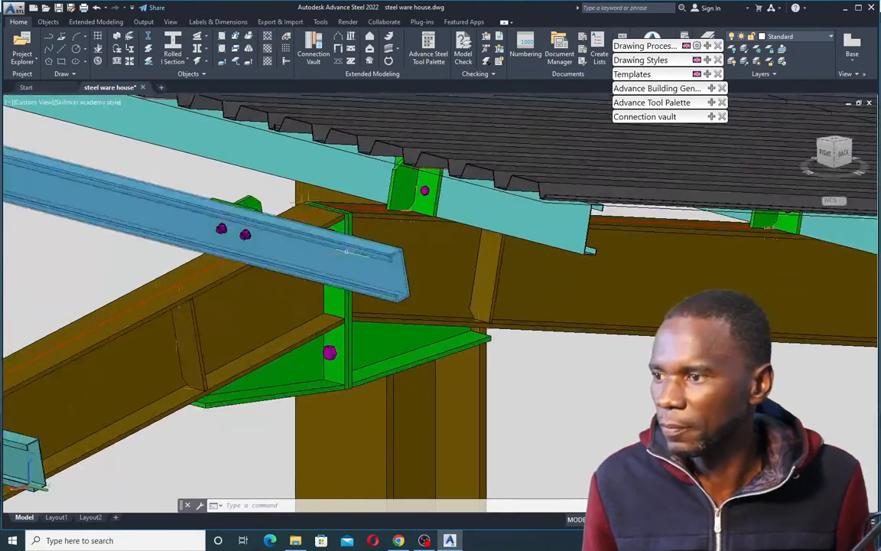
scroll(368, 203, "down", 3)
scroll(344, 240, "up", 2)
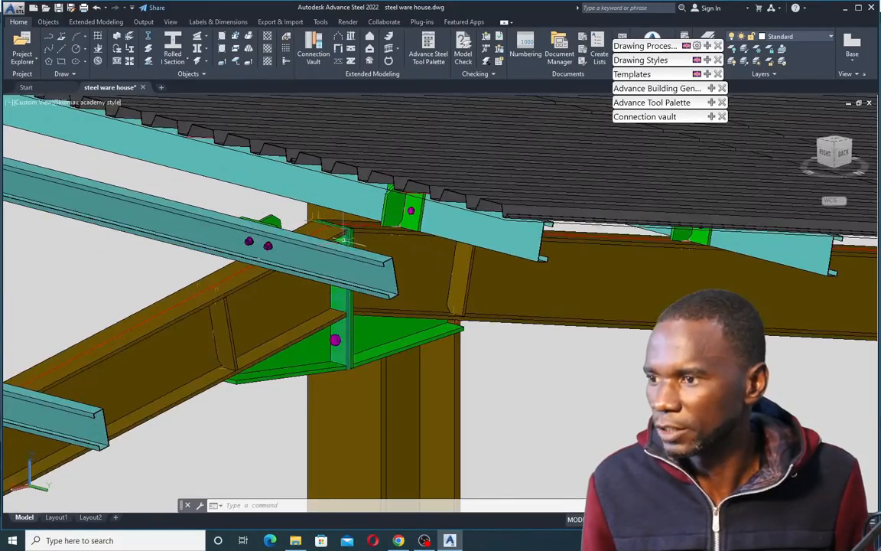
scroll(343, 248, "down", 1)
middle_click_drag(347, 246, 368, 241, "shift")
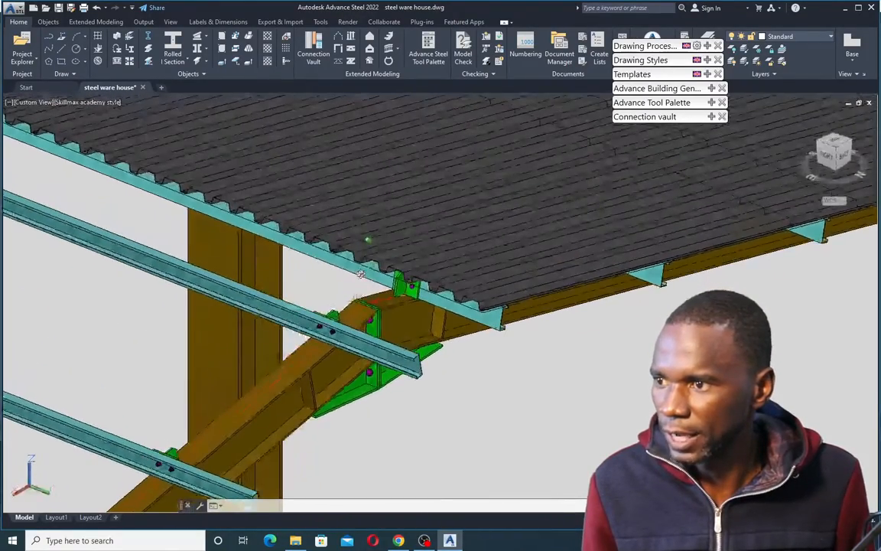
scroll(351, 243, "up", 3)
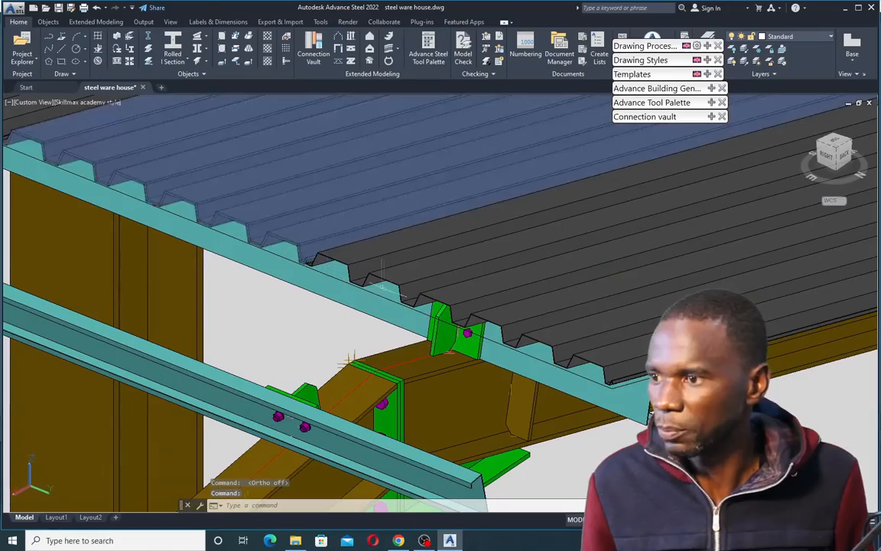
scroll(325, 279, "down", 5)
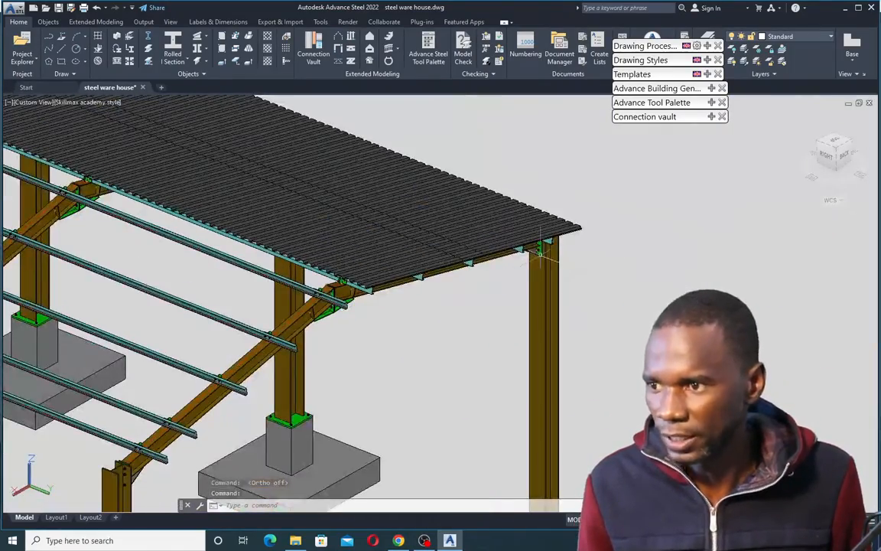
scroll(544, 247, "down", 8)
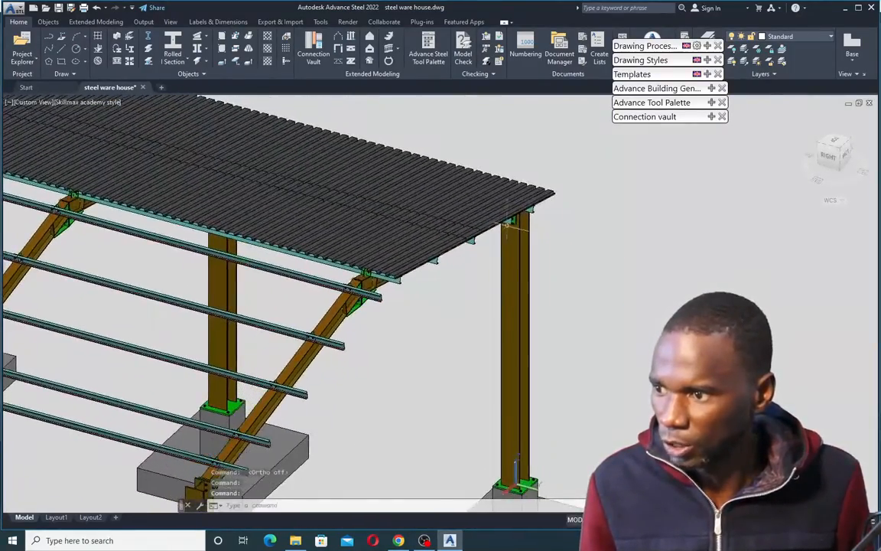
Inspect the whole warehouse frame from several angles, including its columns, footings, rafters and uncovered purlins
middle_click_drag(462, 309, 485, 298, "shift")
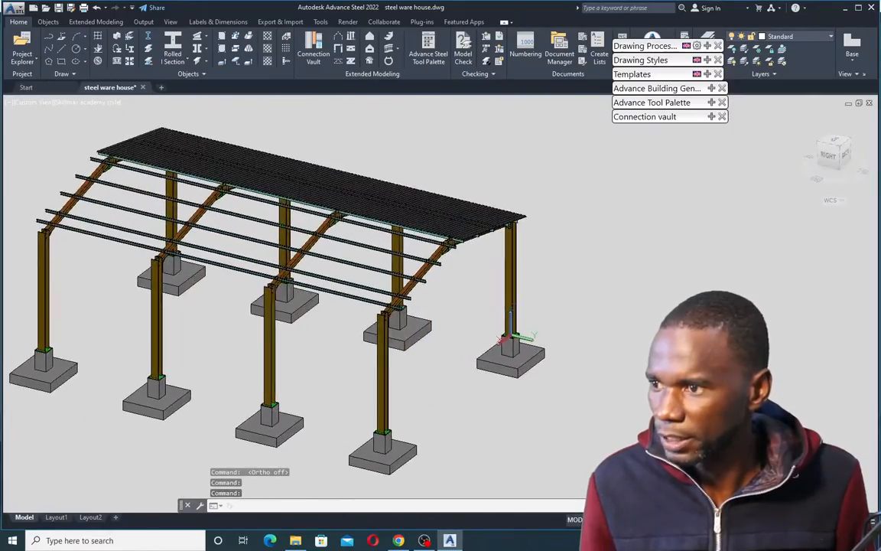
scroll(315, 229, "up", 5)
scroll(279, 216, "up", 8)
scroll(278, 216, "down", 5)
middle_click_drag(284, 216, 128, 225, "shift")
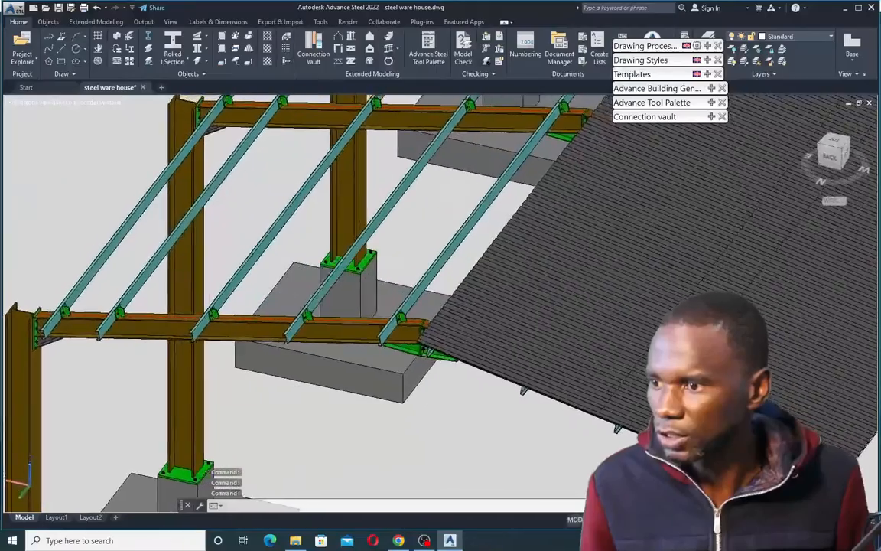
scroll(127, 225, "down", 7)
scroll(126, 226, "down", 2)
scroll(176, 227, "up", 10)
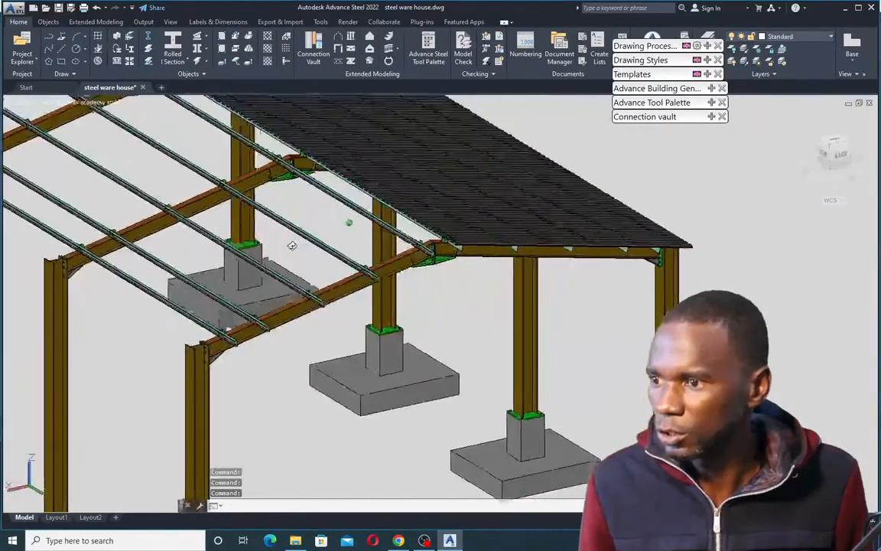
middle_click_drag(293, 245, 309, 238, "shift")
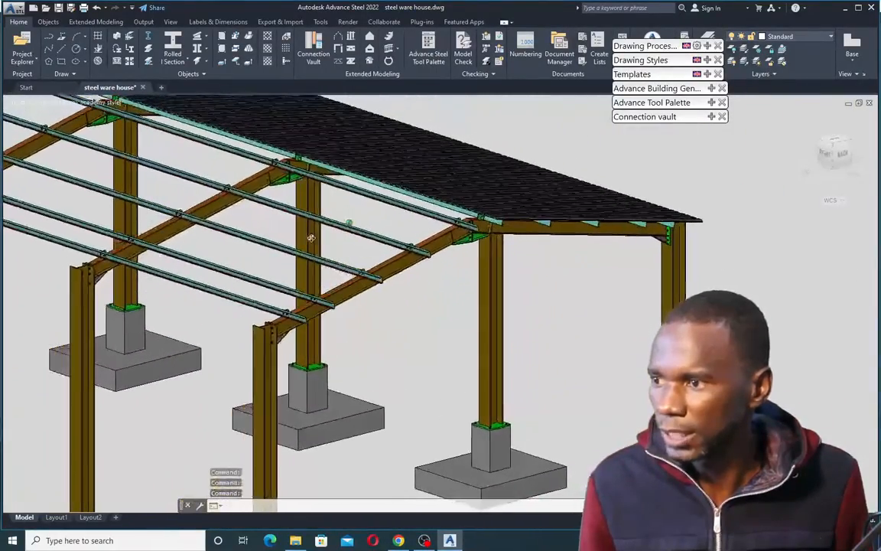
scroll(473, 232, "up", 6)
scroll(473, 232, "down", 6)
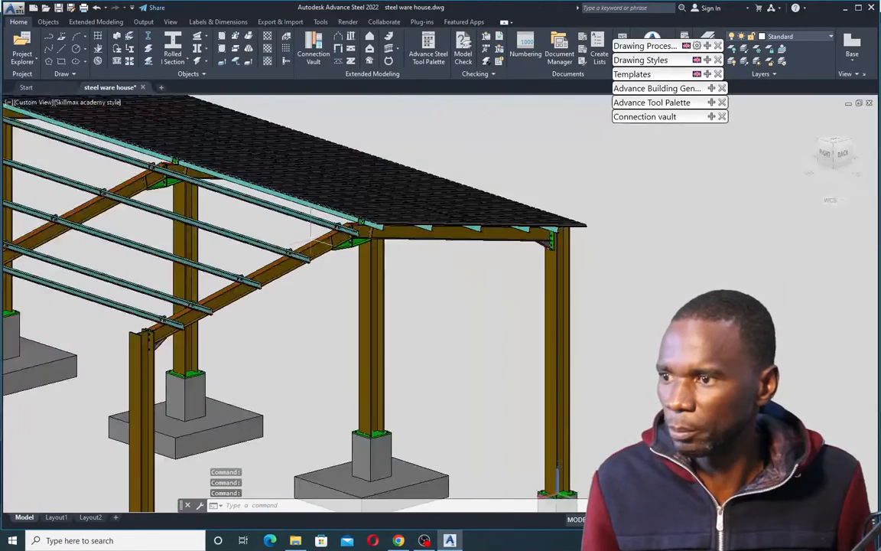
Review the purlin ends and rafter joint at the ridge of the end frame, comparing them with the overall warehouse
scroll(383, 232, "up", 6)
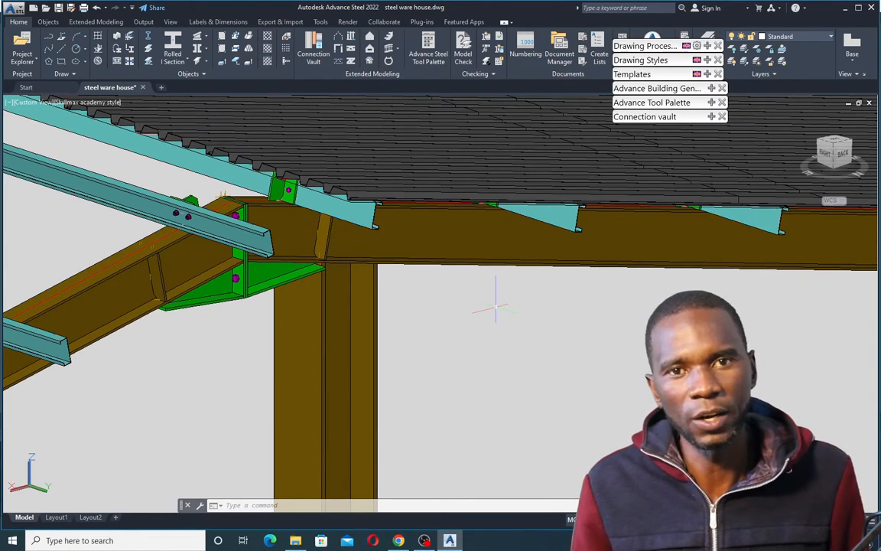
scroll(382, 278, "down", 5)
scroll(413, 274, "up", 2)
scroll(354, 260, "down", 3)
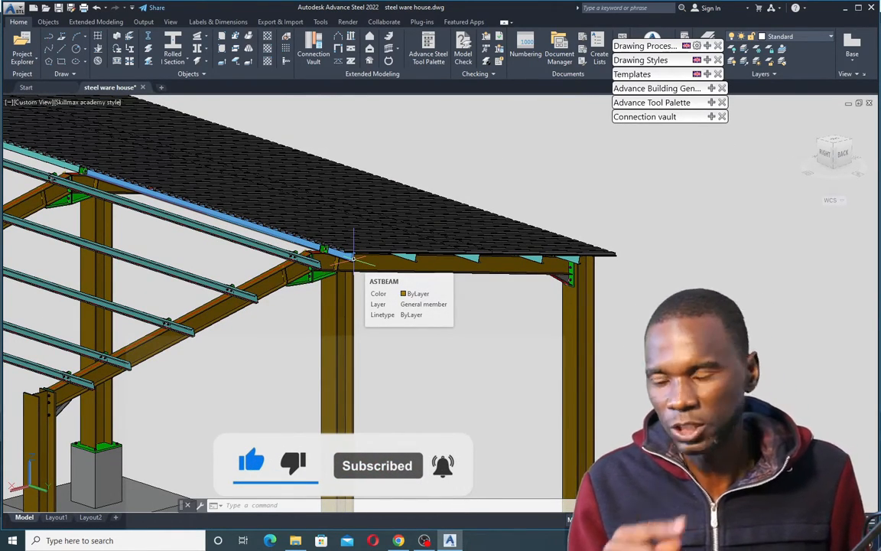
scroll(351, 310, "down", 4)
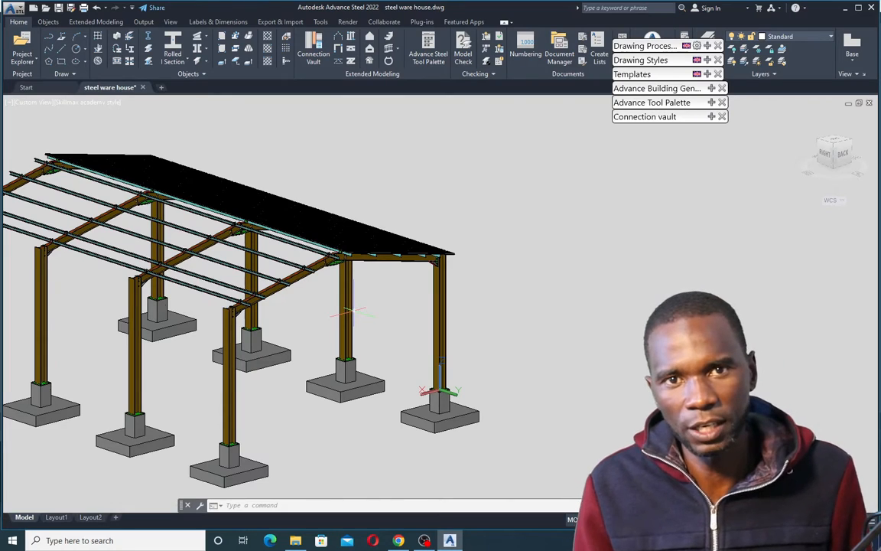
scroll(330, 253, "up", 6)
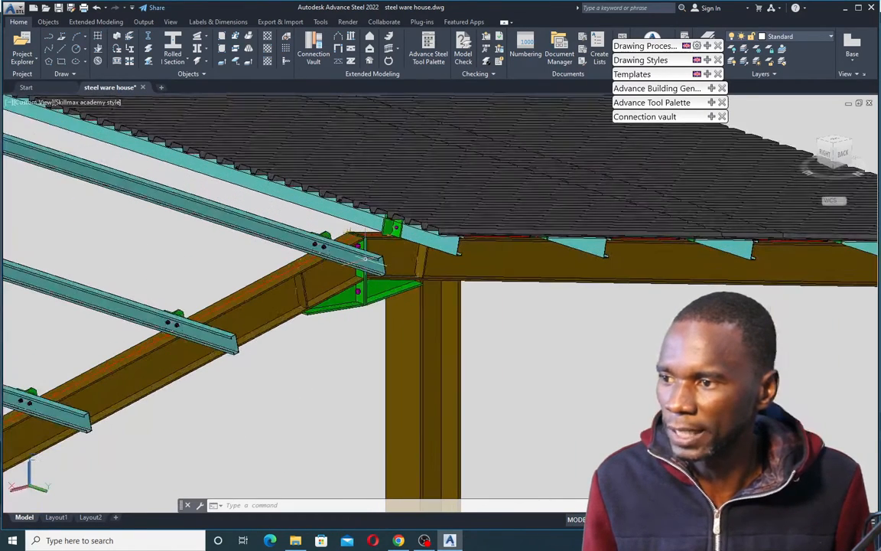
mouse_move(367, 259)
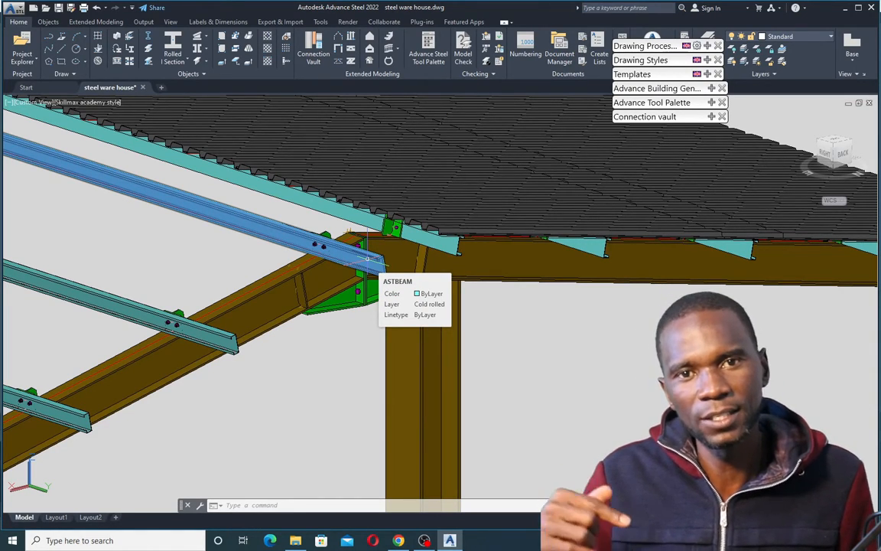
scroll(348, 233, "down", 5)
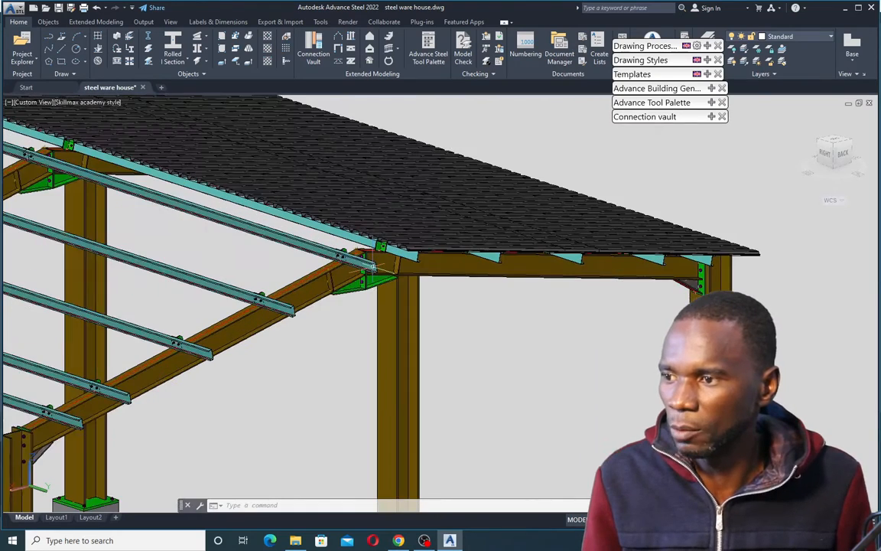
scroll(403, 276, "up", 5)
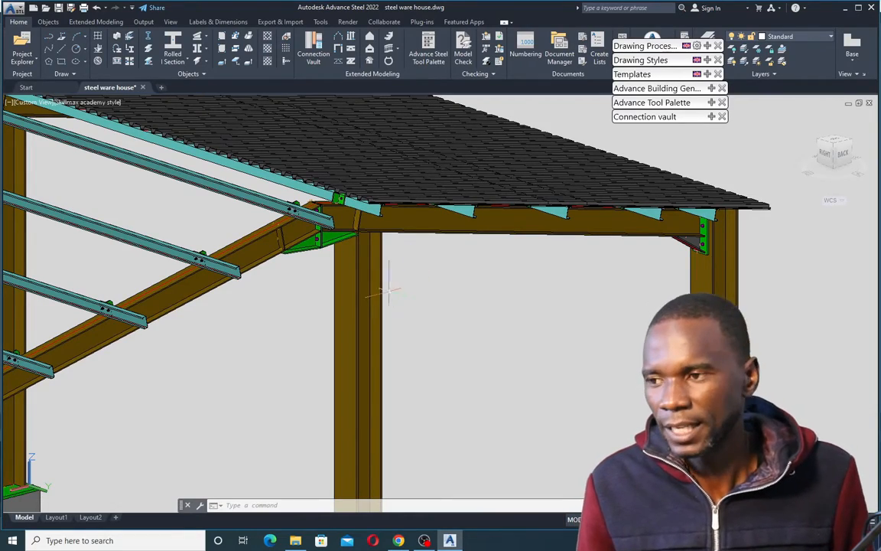
scroll(389, 289, "down", 5)
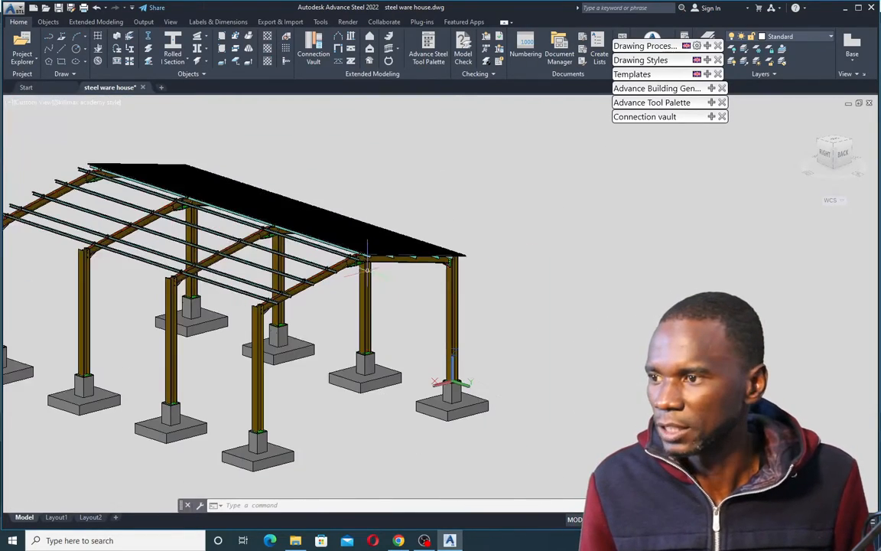
Create a new drawing from the mm_ASTemplate final 2022 template
left_click(161, 88)
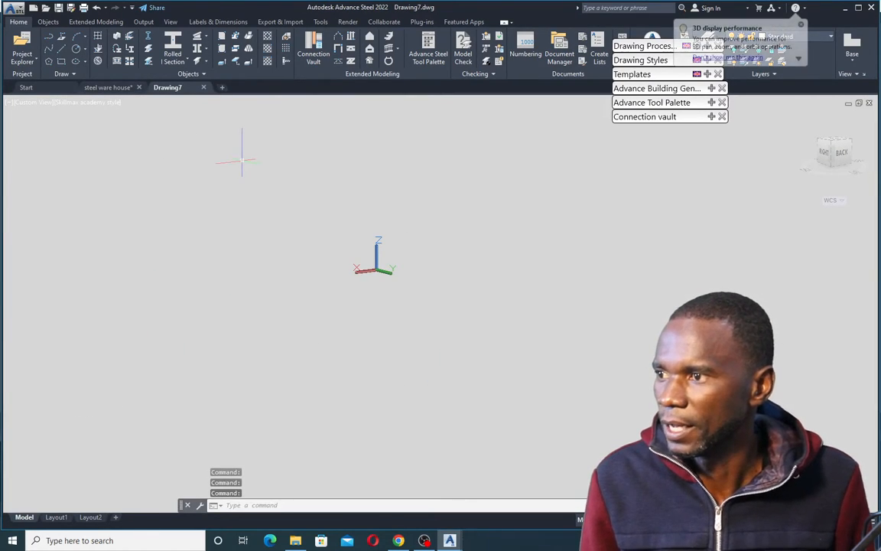
left_click(14, 9)
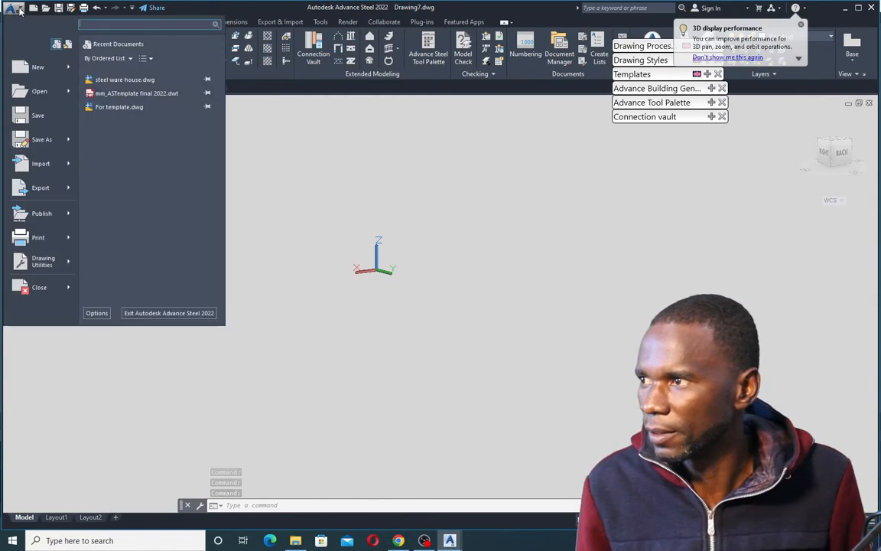
left_click(63, 67)
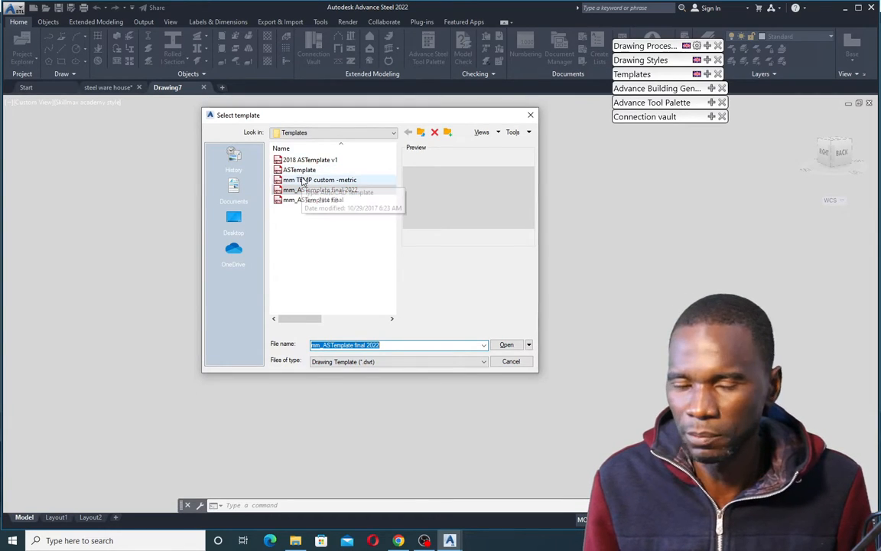
left_click(322, 191)
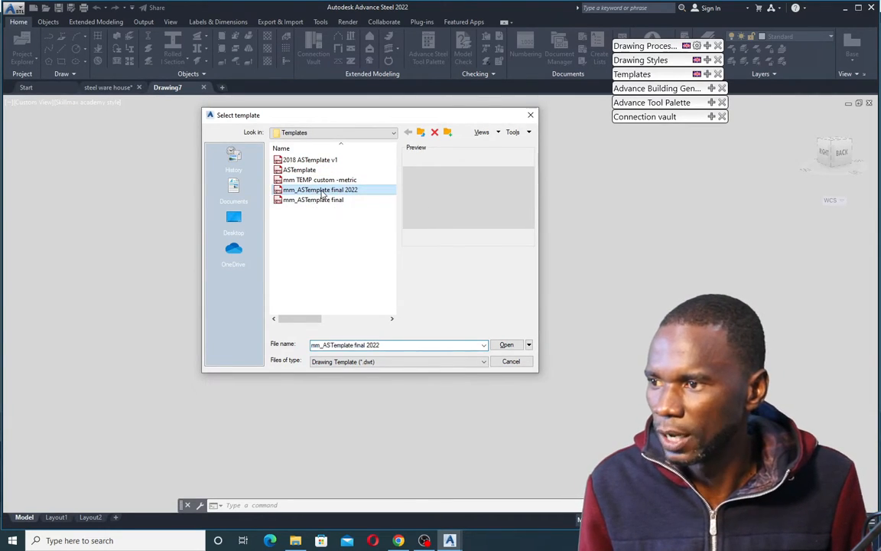
left_click(505, 344)
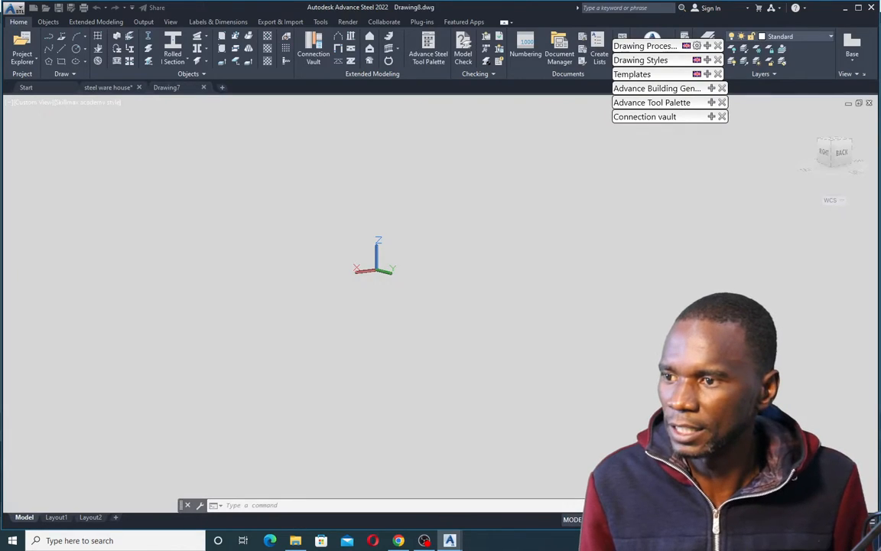
Define a new UCS with origin @0,0,0 and its X-axis along the world Y direction, accepting the default XY plane
scroll(388, 253, "up", 2)
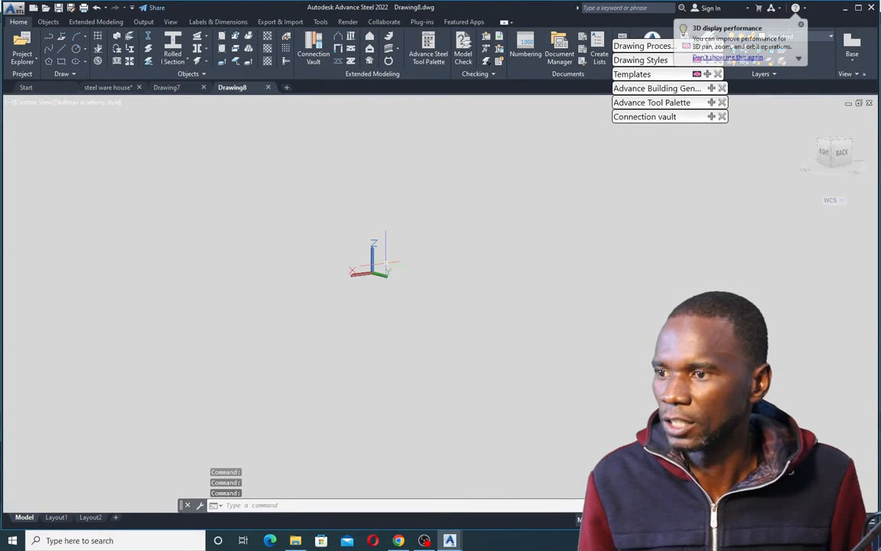
scroll(382, 254, "up", 4)
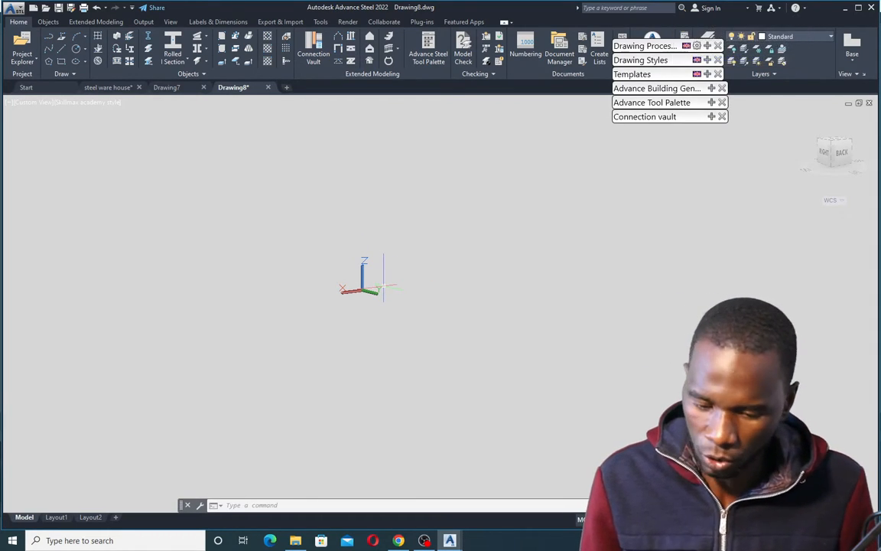
type("UCS")
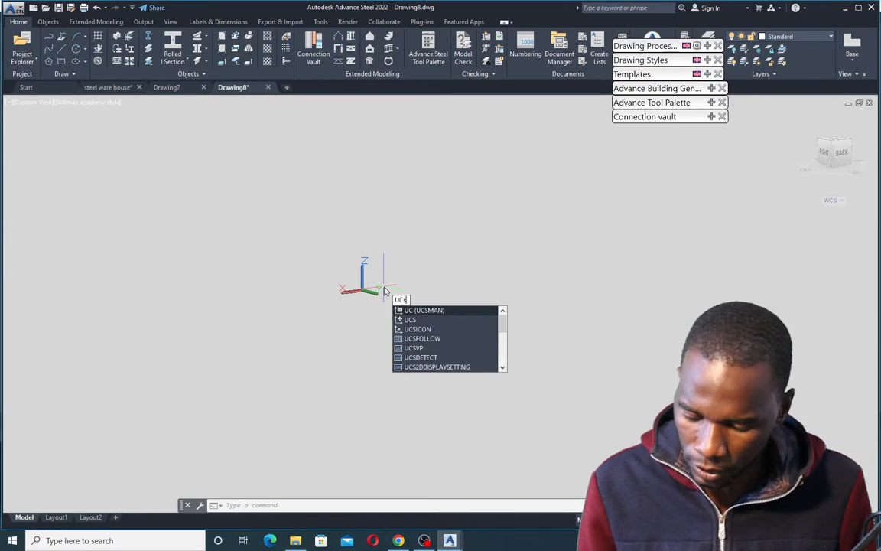
key("Return")
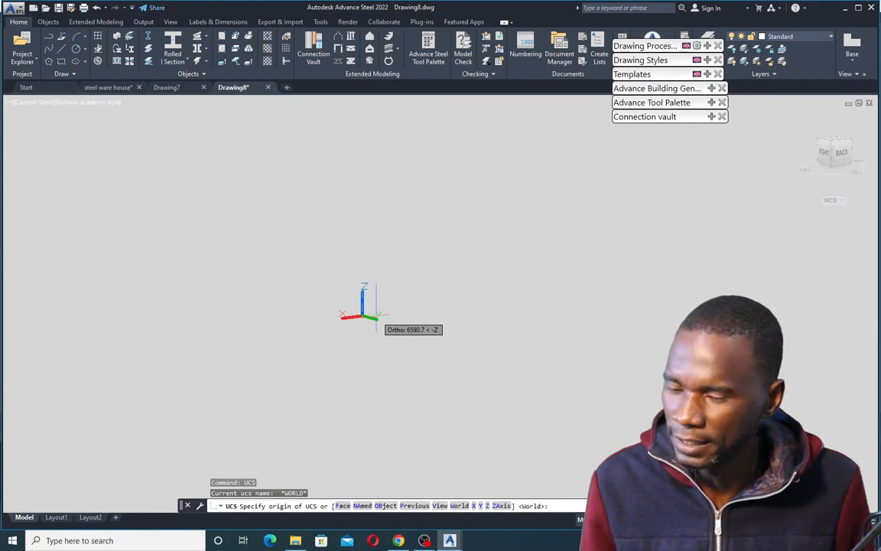
type("@0,0")
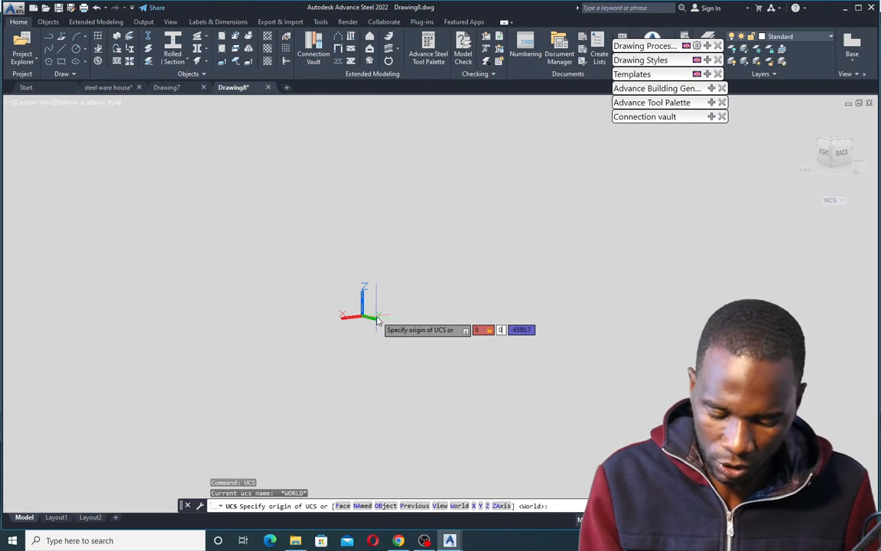
type(",0")
key("Return")
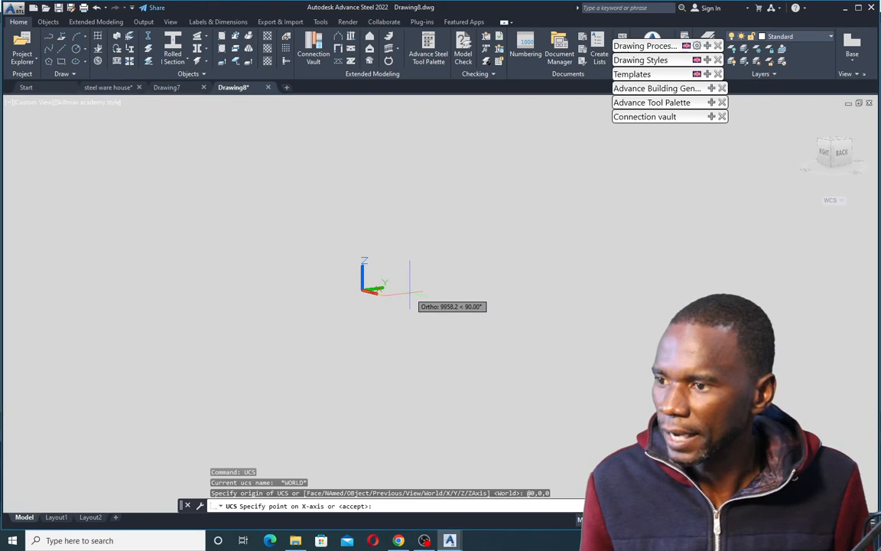
left_click(410, 291)
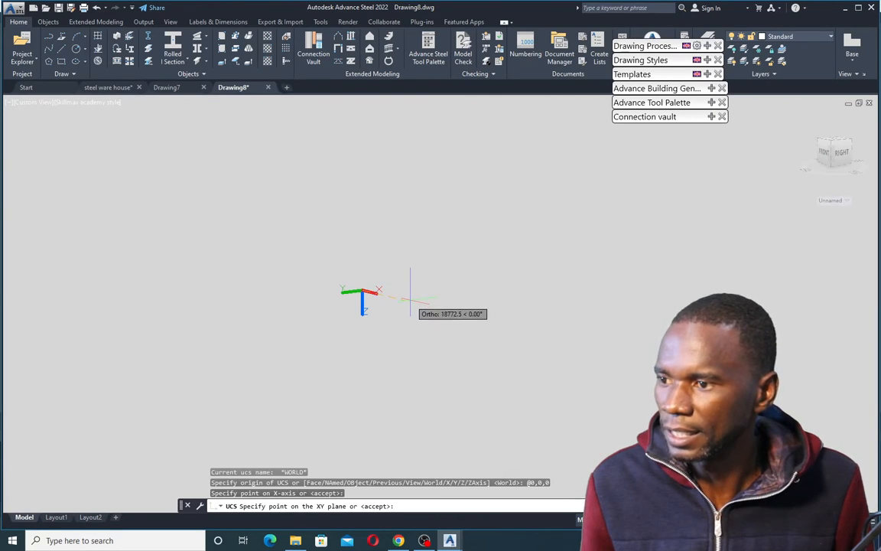
key("Return")
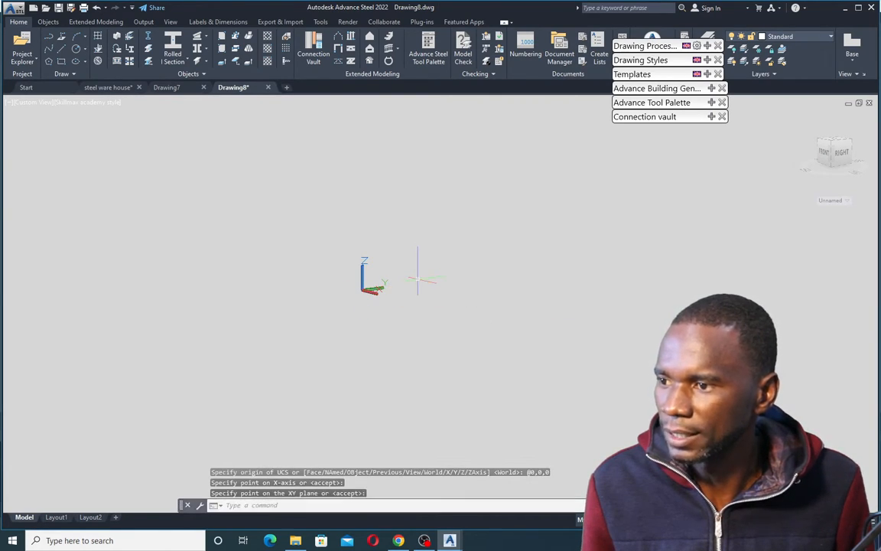
scroll(368, 263, "up", 7)
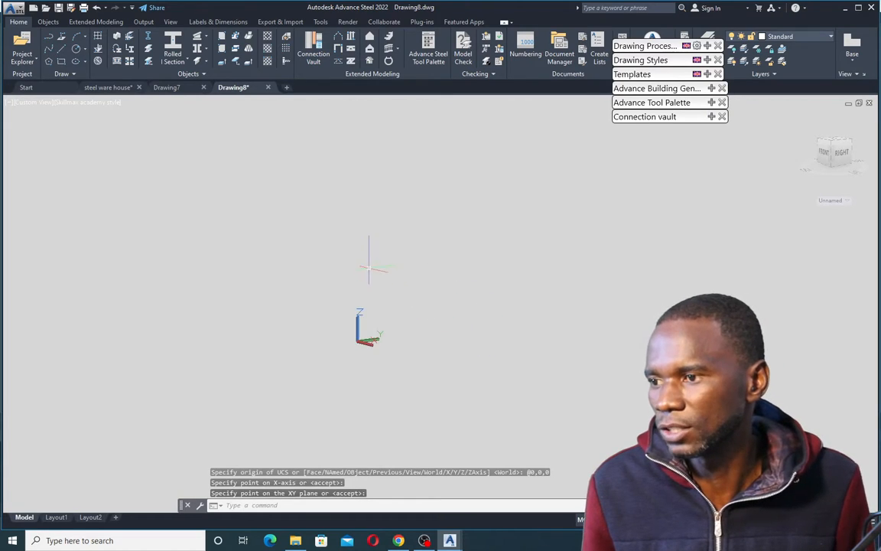
scroll(352, 306, "down", 3)
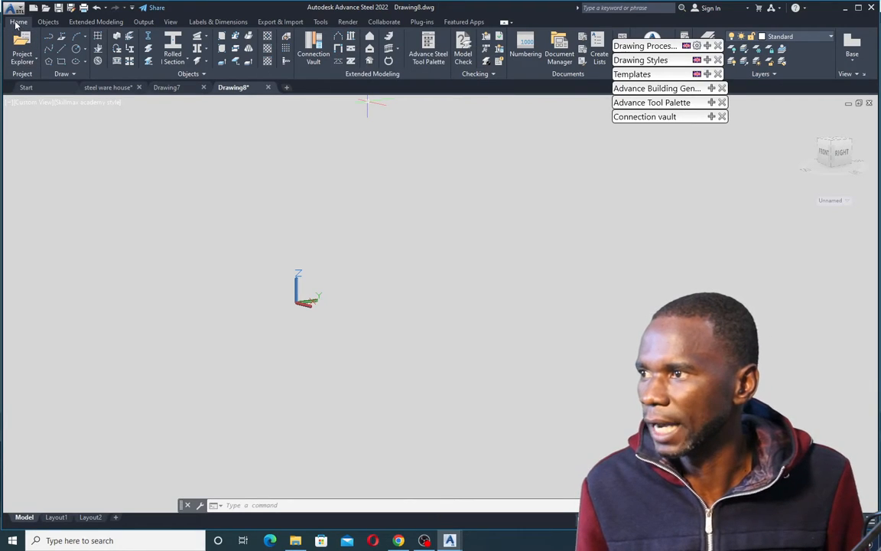
Start a portal frame and place the base point of its first column at 0,0,0
left_click(93, 22)
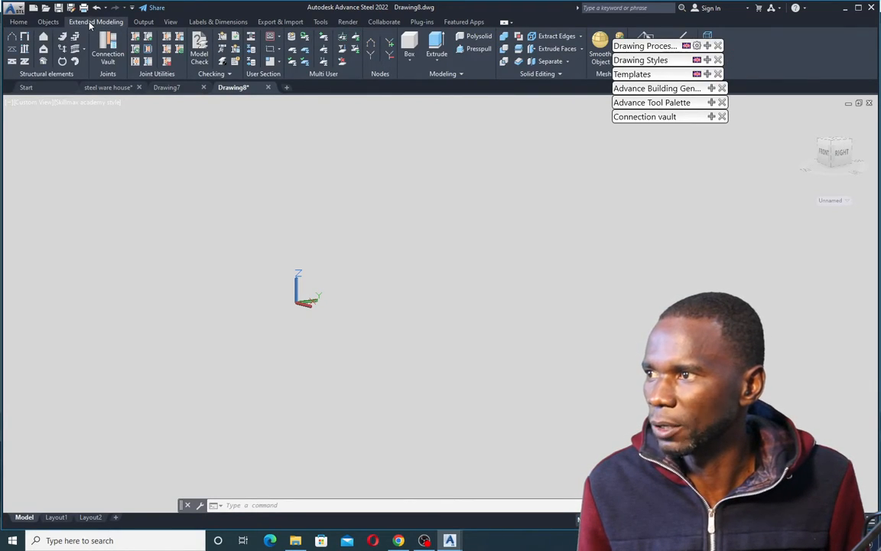
left_click(10, 39)
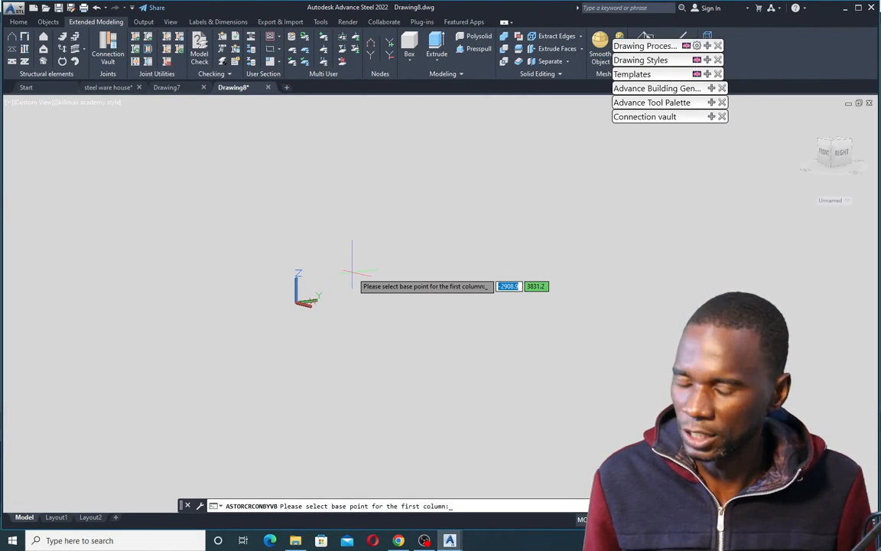
type("0")
key("Tab")
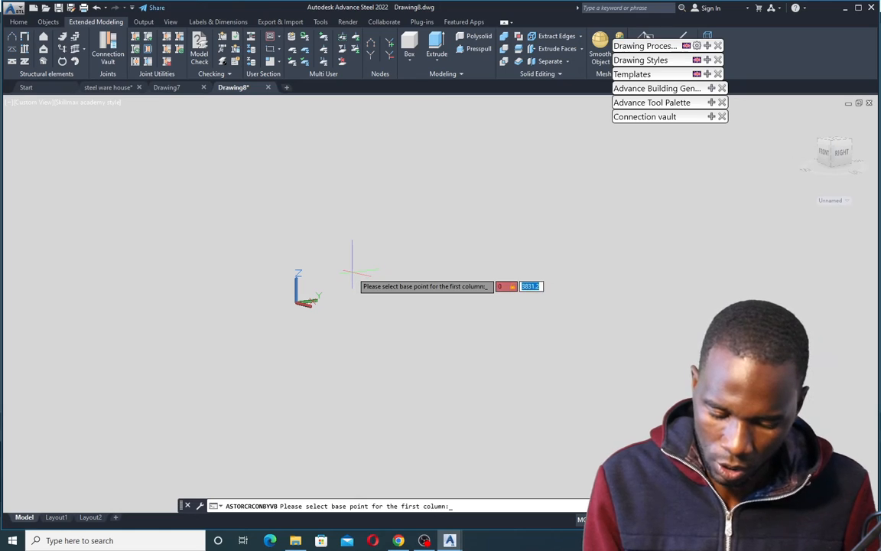
type("0")
key("Tab")
type("0")
key("Return")
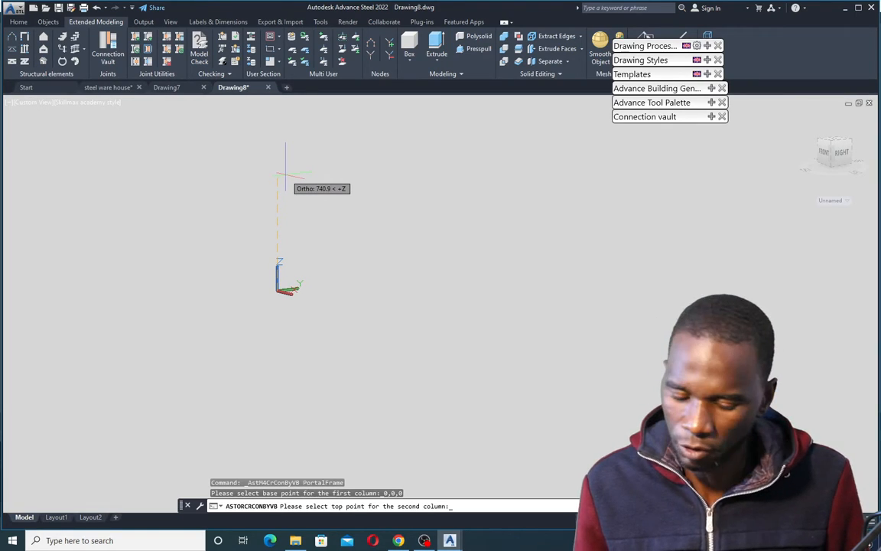
Place the portal frame's column top point 6000 mm up along Z and define its apex point with an angle of 12°
type("6")
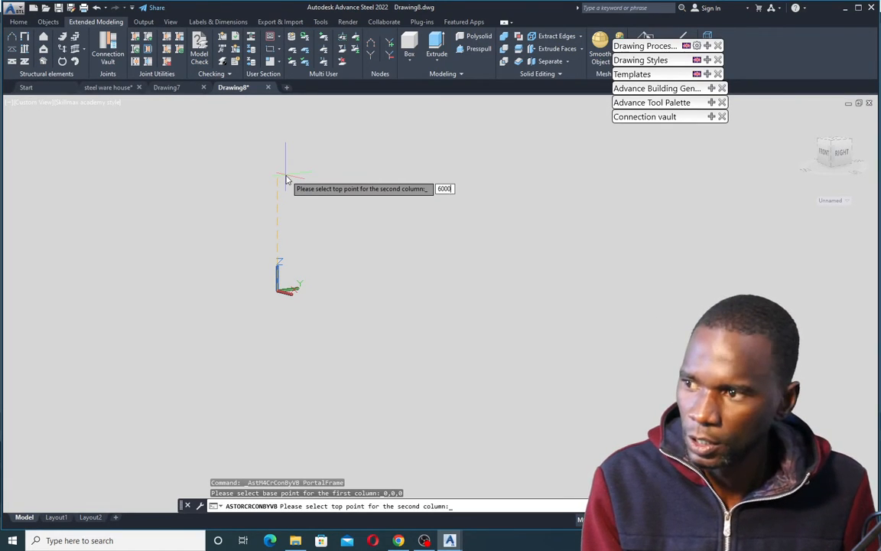
type("000")
key("Return")
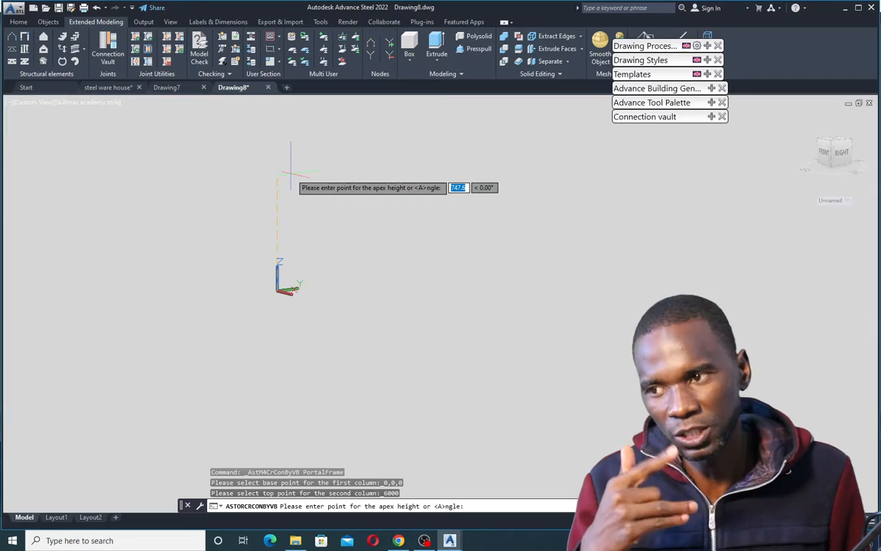
key("Tab")
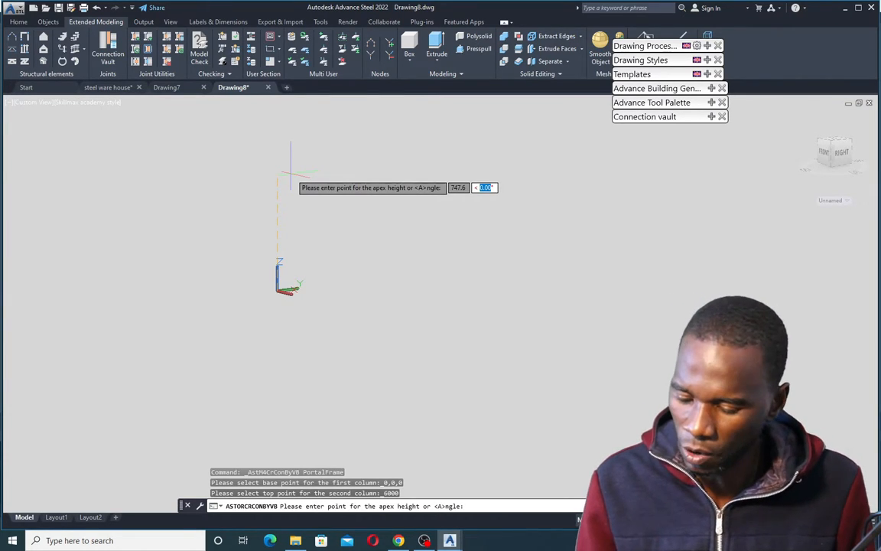
type("12")
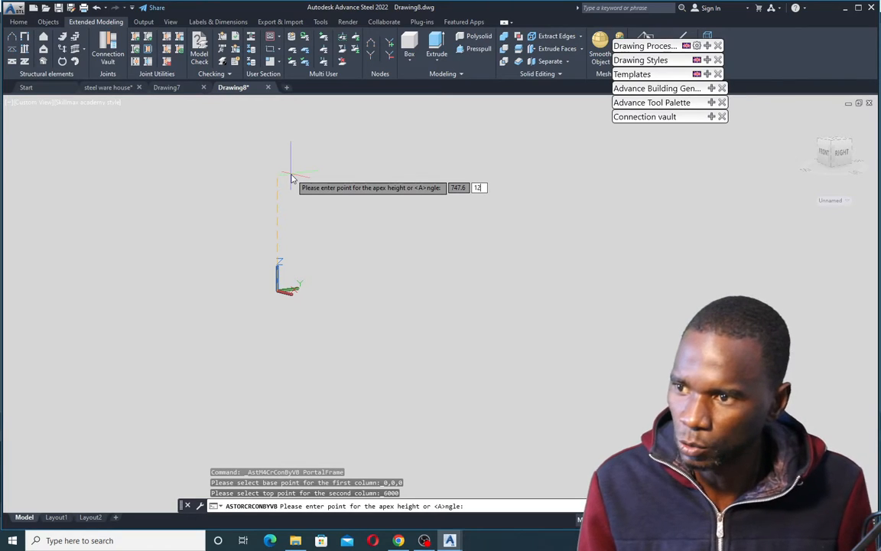
key("Return")
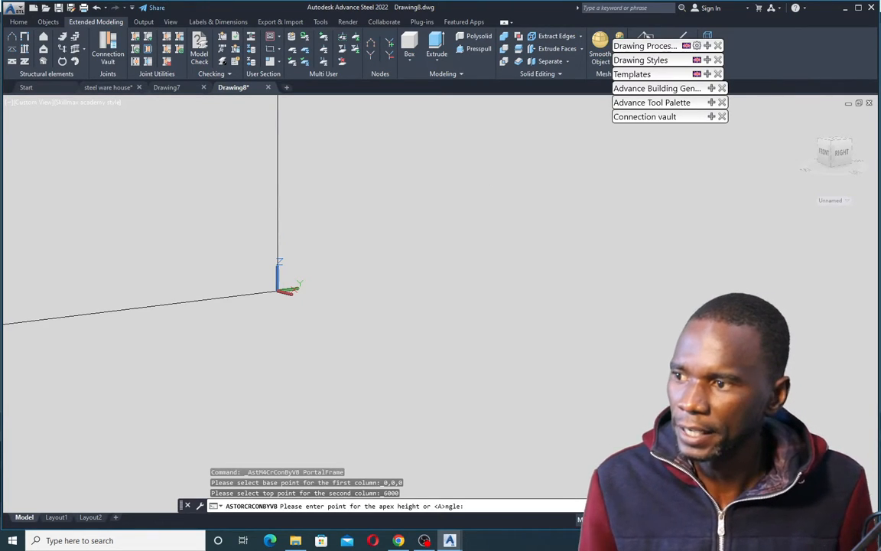
scroll(302, 297, "down", 5)
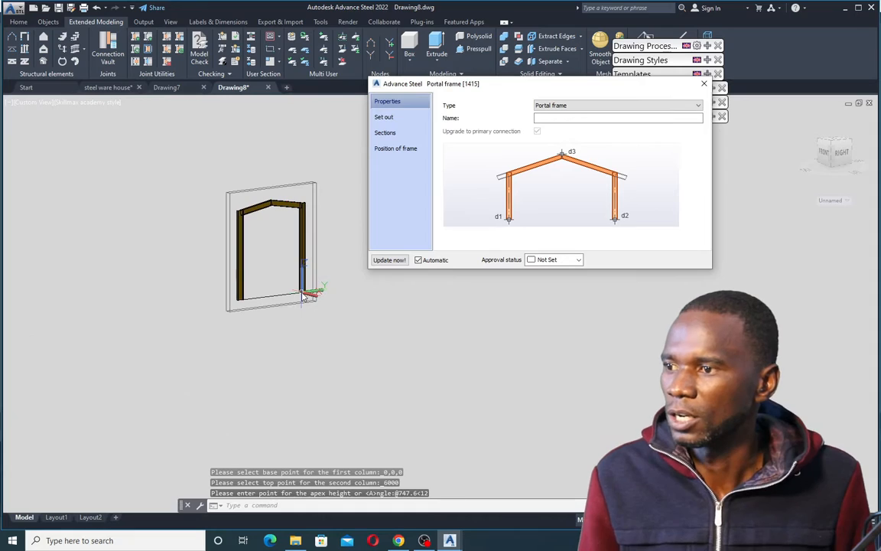
scroll(285, 227, "up", 6)
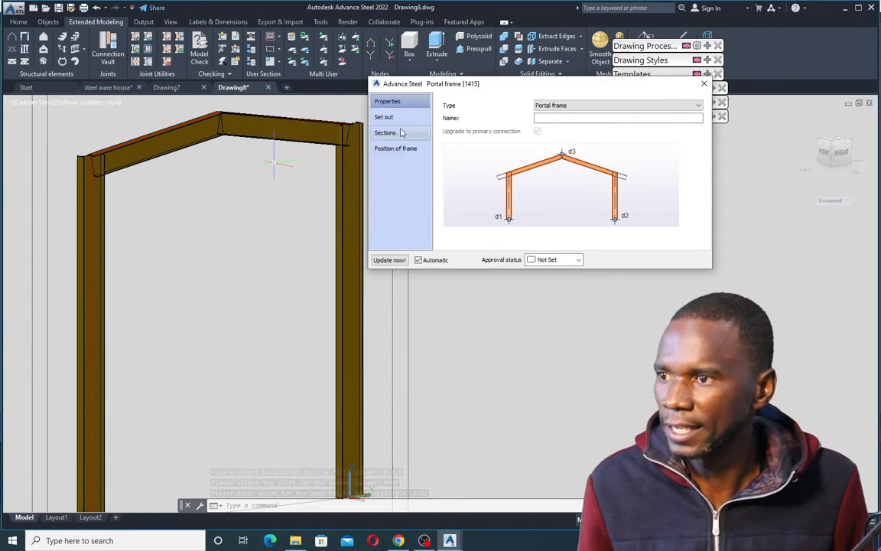
Try the Gable frame type on the new frame, and return it to Portal frame
left_click(696, 108)
left_click(505, 121)
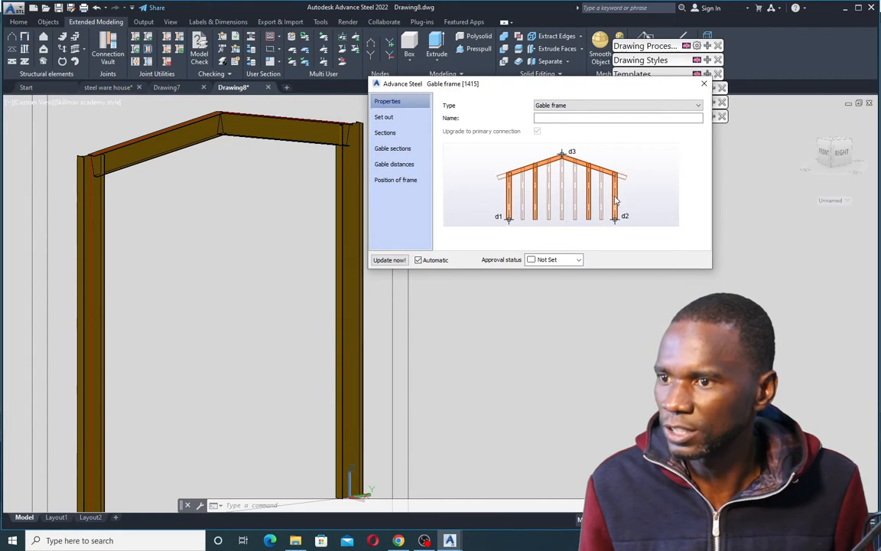
left_click(696, 105)
left_click(570, 113)
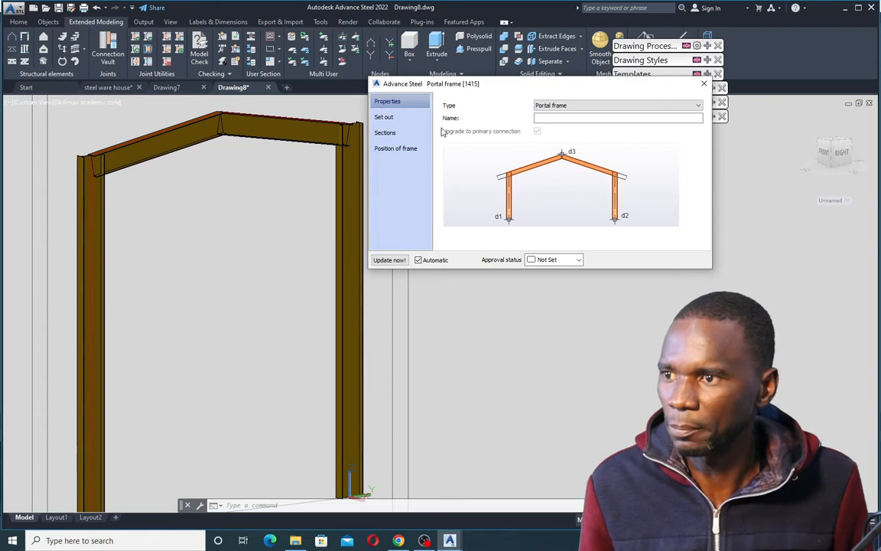
Set the span of the portal frame to 10000 mm
left_click(384, 117)
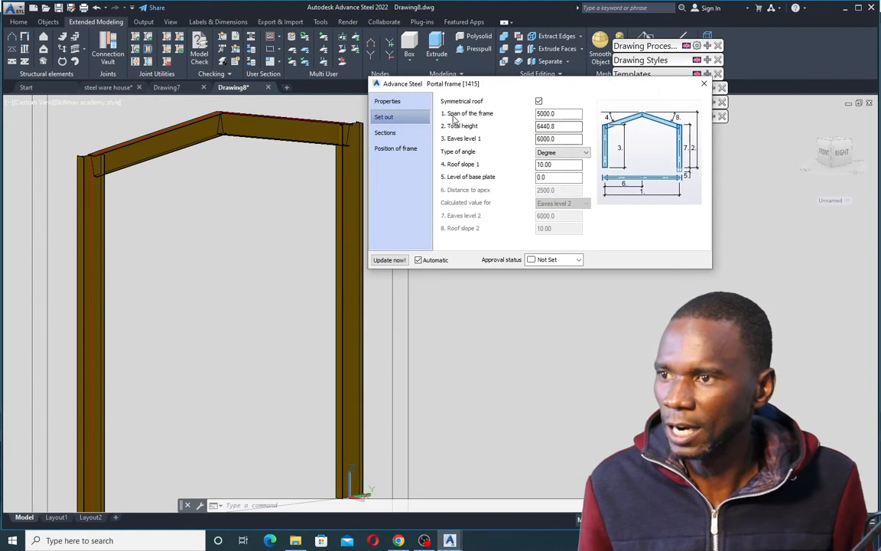
left_click_drag(567, 114, 529, 111)
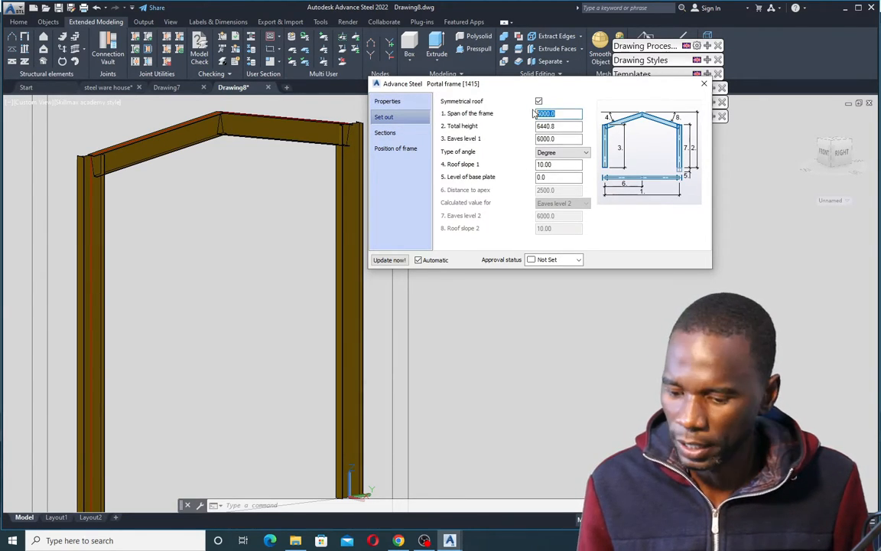
type("10000")
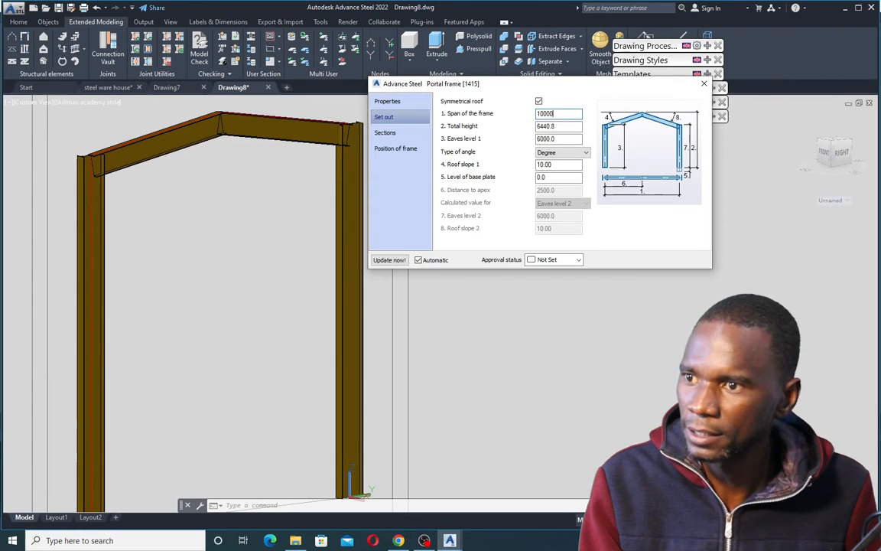
left_click(562, 165)
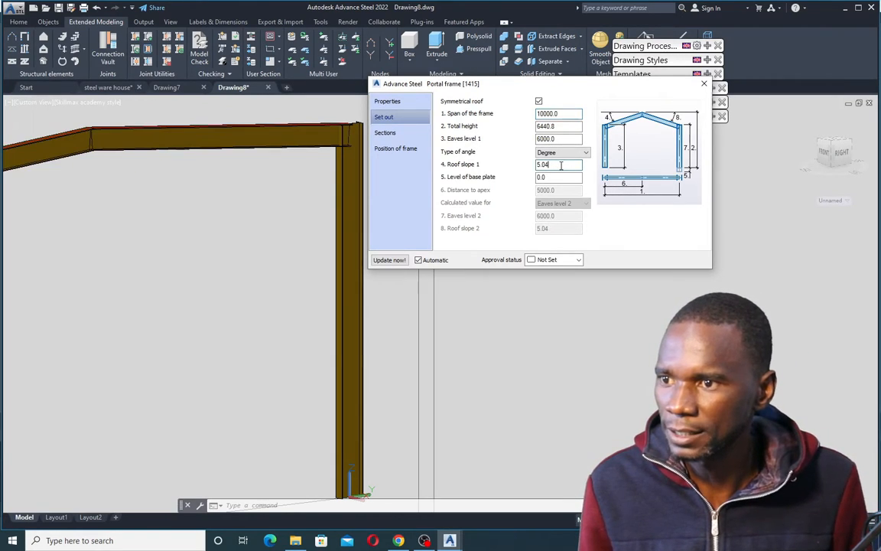
Set the portal frame's roof slope to 10 degrees and check the shape of the roof
scroll(261, 218, "down", 5)
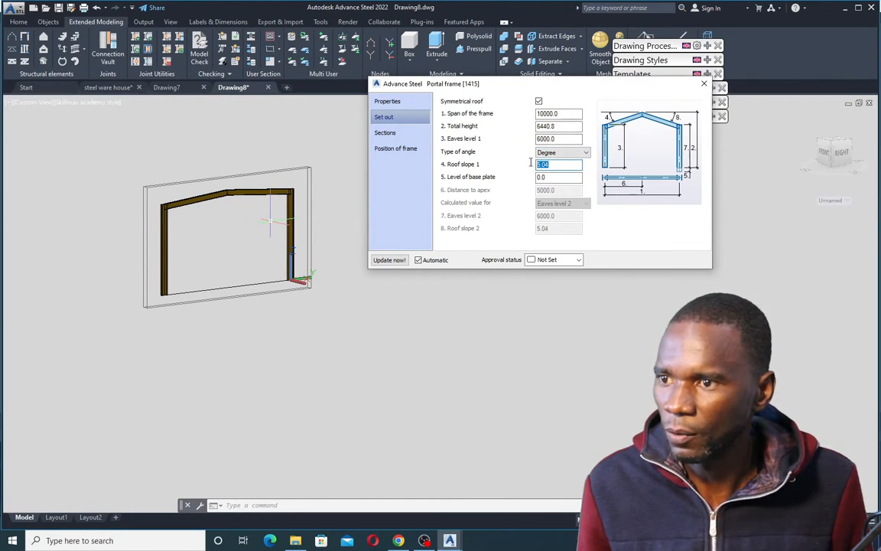
left_click(587, 157)
left_click(586, 157)
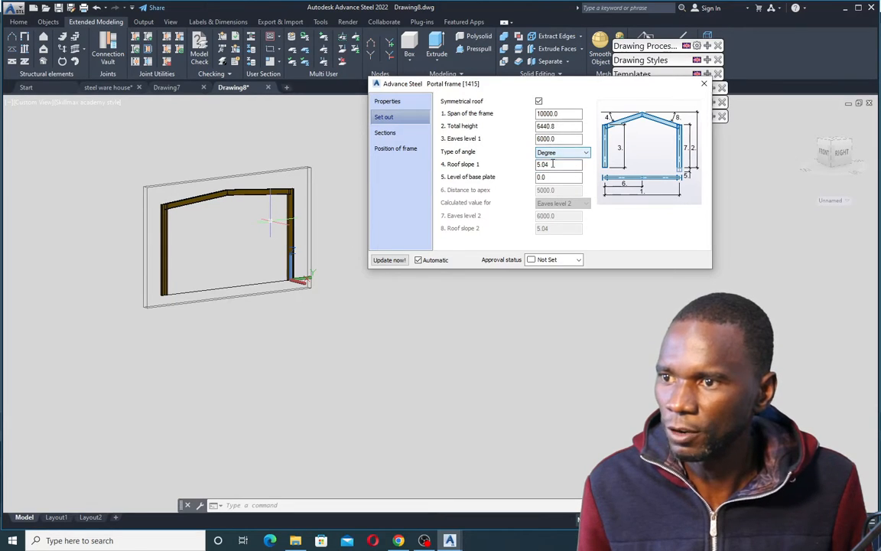
left_click_drag(553, 164, 543, 166)
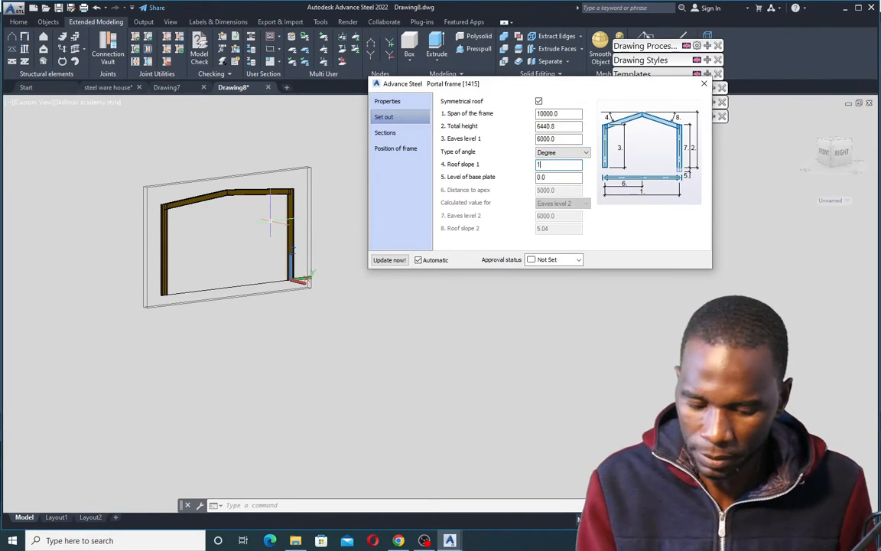
left_click(555, 177)
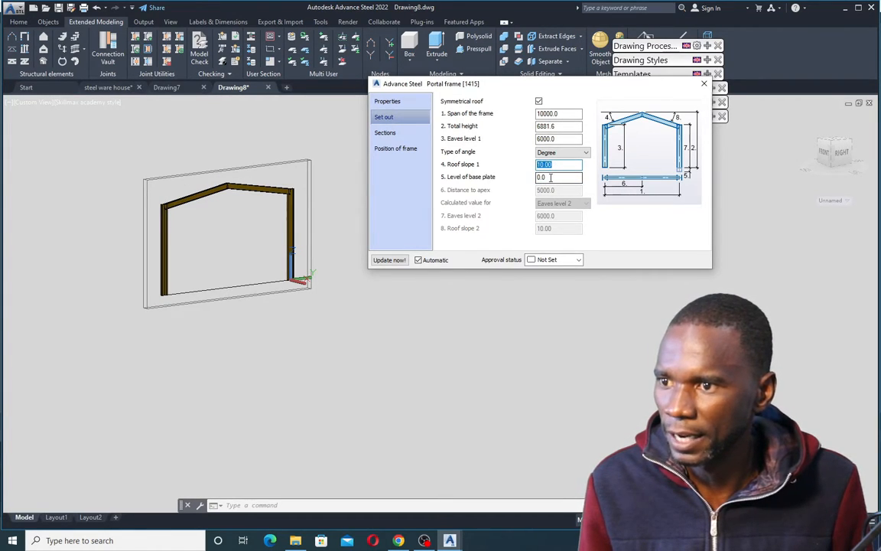
left_click(558, 126)
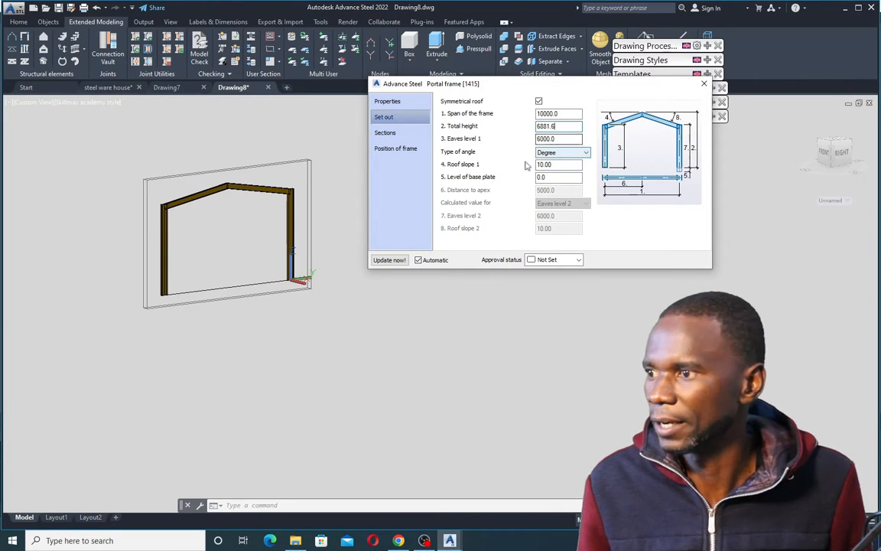
scroll(237, 203, "up", 4)
scroll(242, 215, "down", 2)
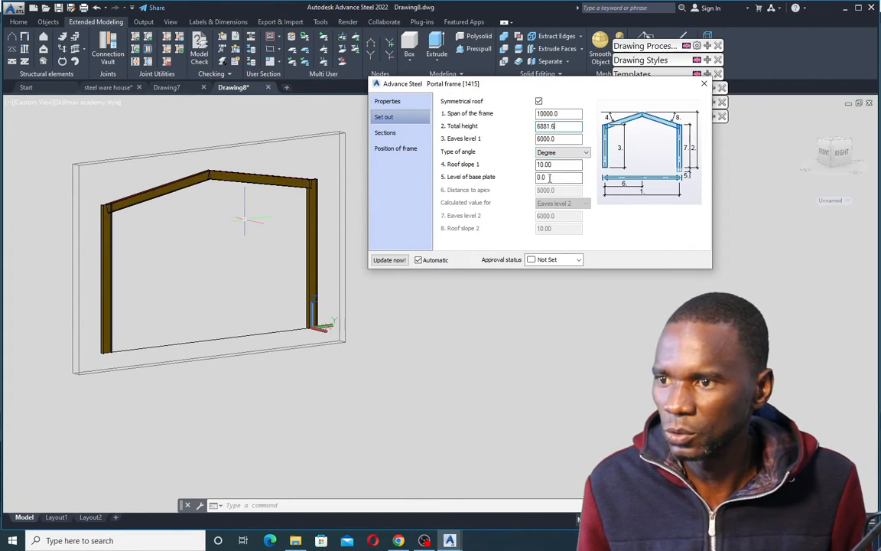
Set the section of both portal frame columns to UK Universal Column UC305x305x137
left_click(388, 134)
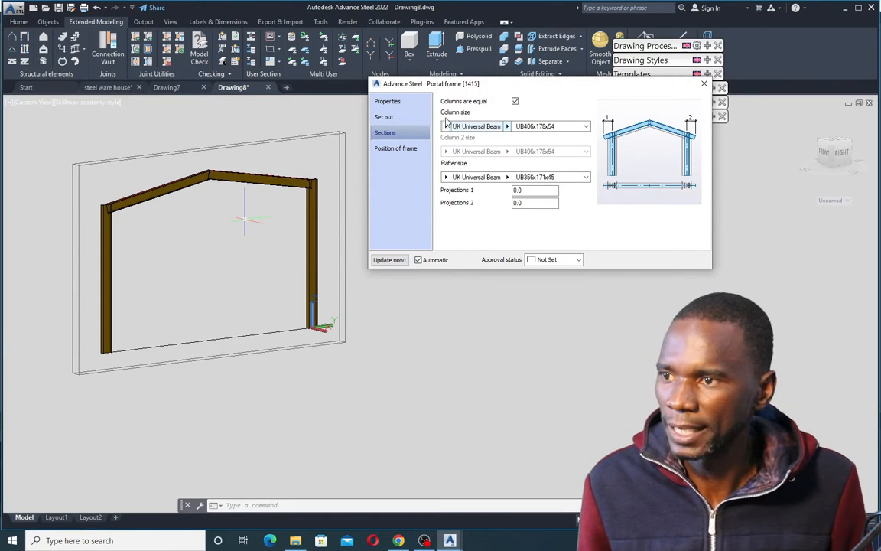
left_click(446, 126)
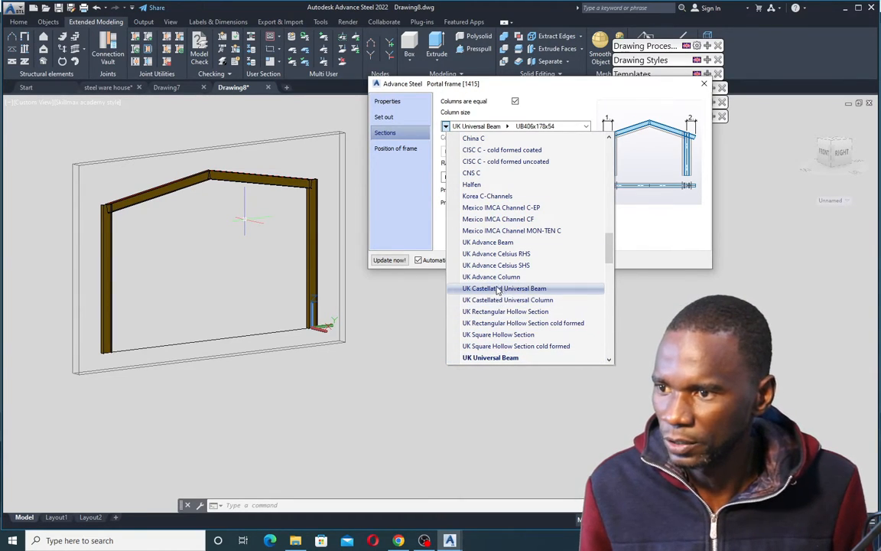
scroll(502, 310, "down", 1)
scroll(502, 310, "down", 2)
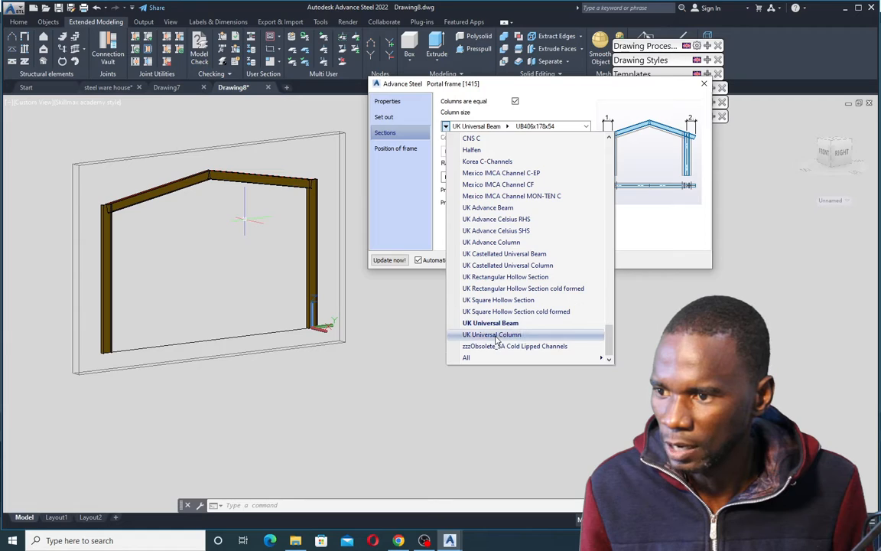
left_click(492, 334)
left_click(511, 127)
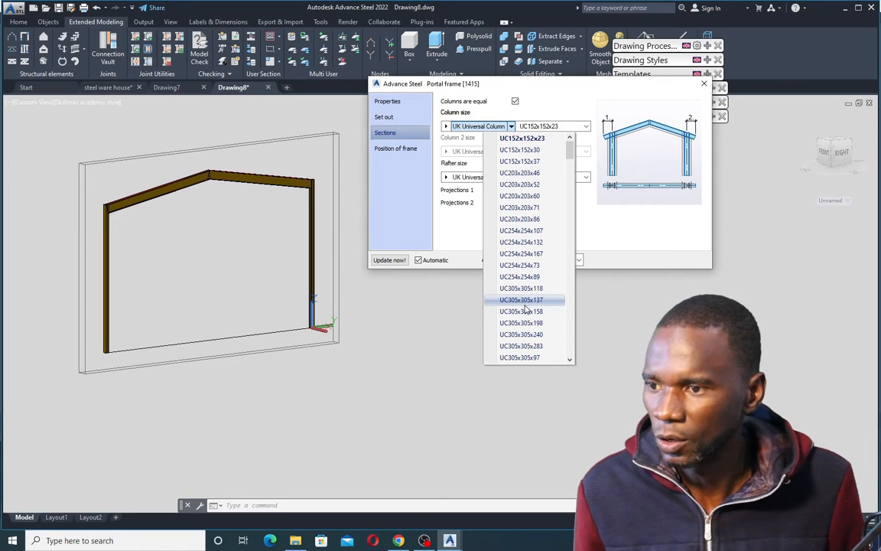
left_click(520, 301)
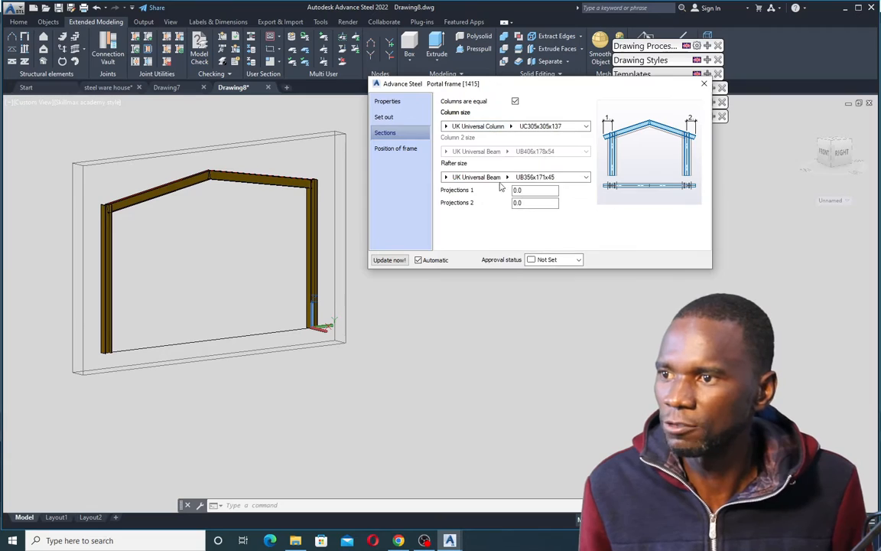
Set the rafter section to UK Universal Beam UB254x146x37, check the frame position settings and close the portal frame properties
left_click(446, 178)
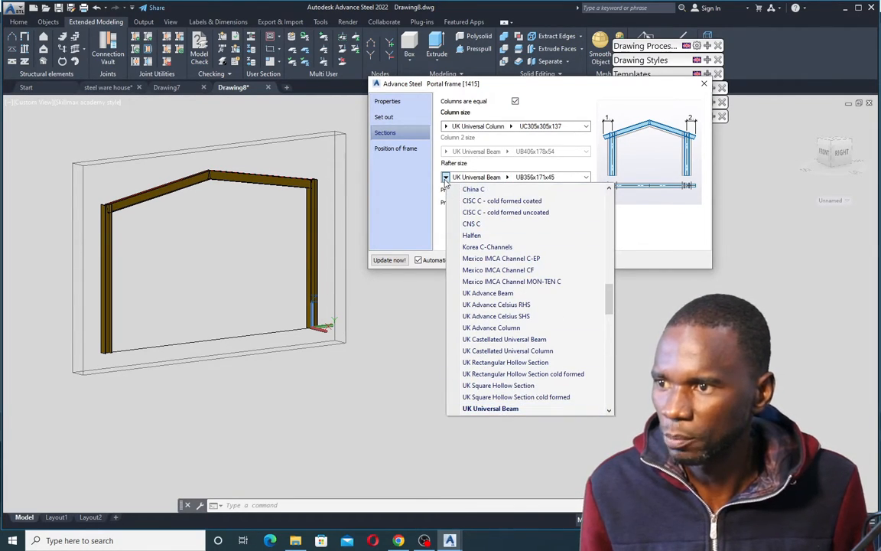
left_click(506, 177)
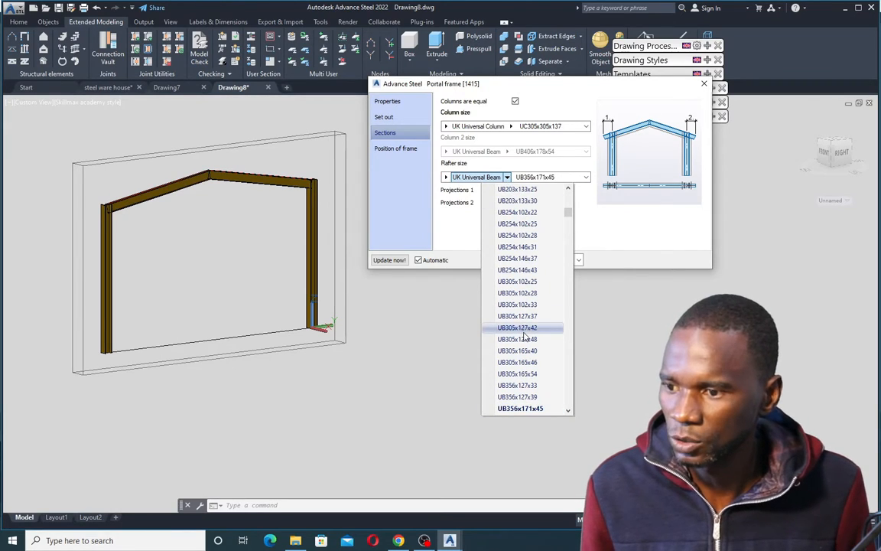
scroll(525, 337, "down", 2)
scroll(528, 321, "up", 4)
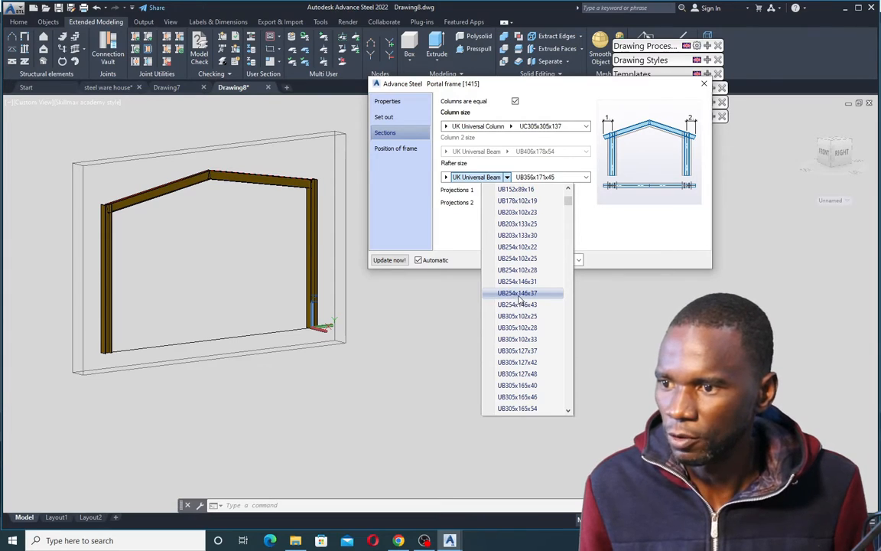
left_click(520, 295)
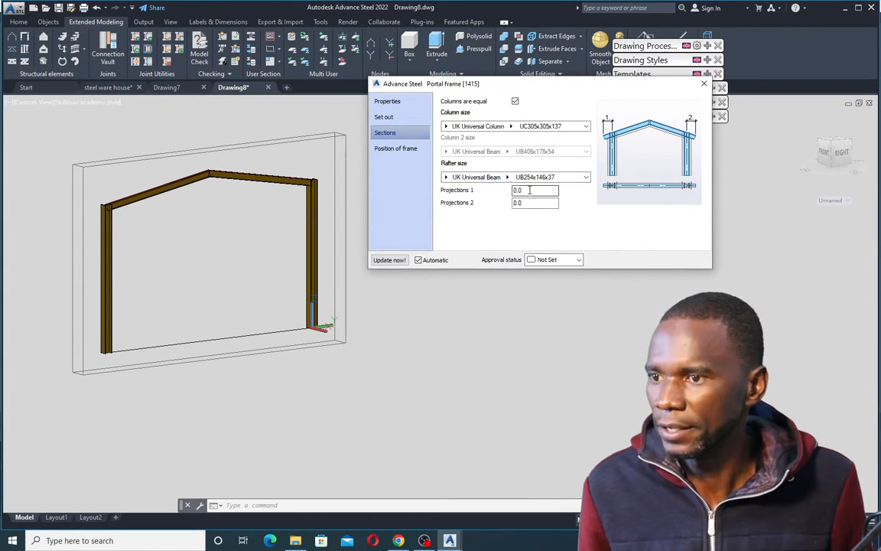
key("Tab")
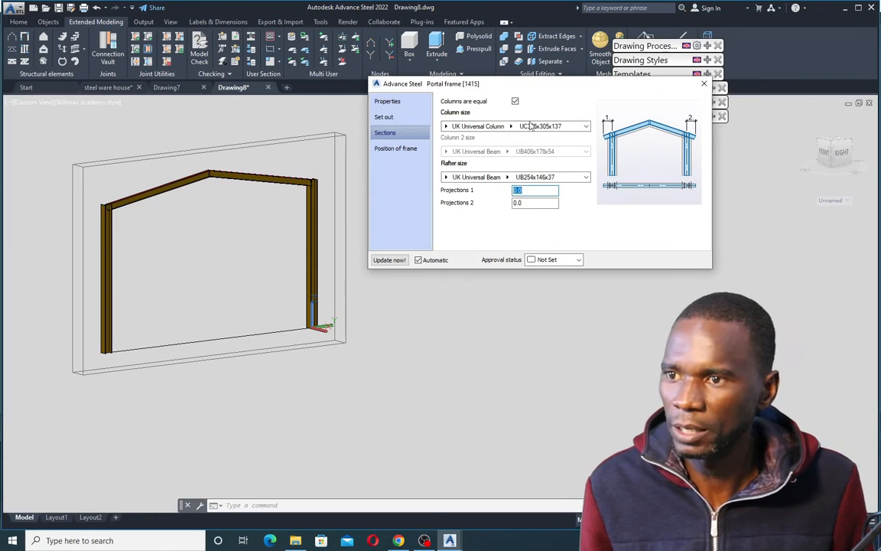
left_click(394, 149)
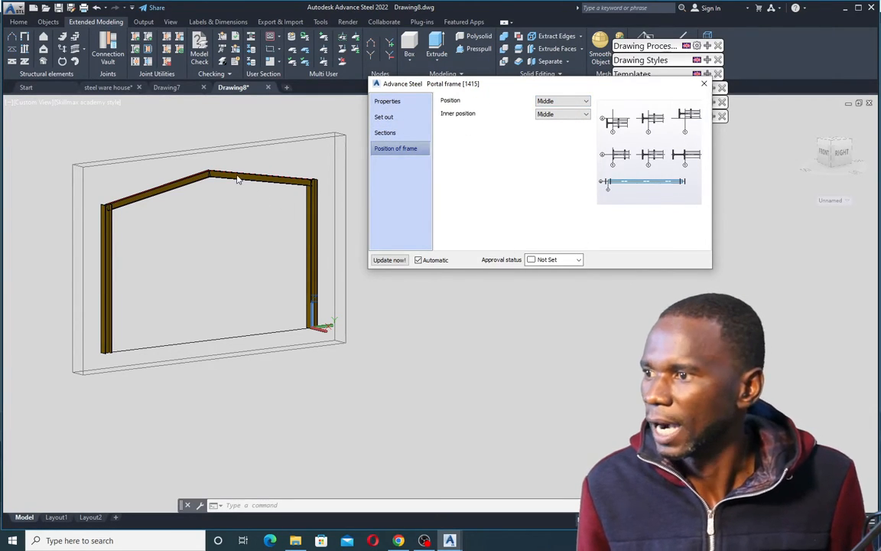
left_click(705, 84)
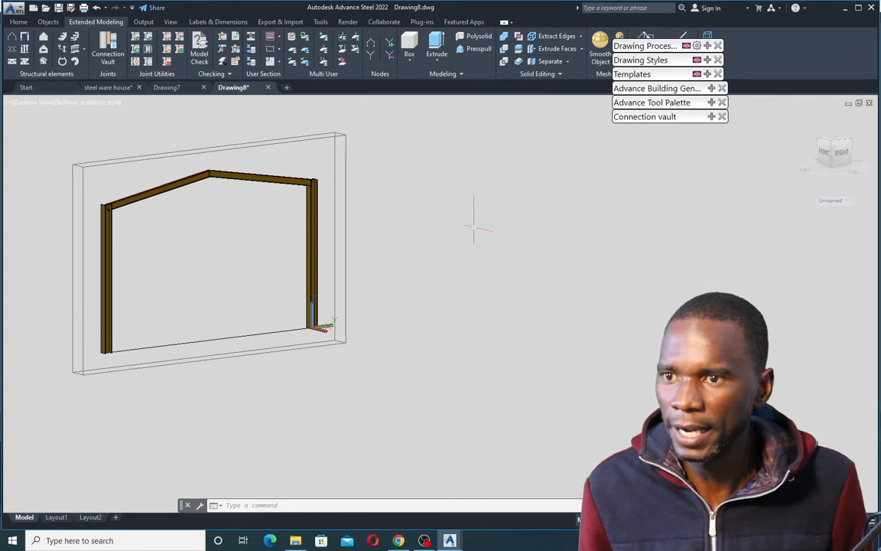
Examine the finished portal frame as a whole and the base of the column farther from the UCS origin
scroll(398, 264, "down", 2)
scroll(330, 256, "up", 3)
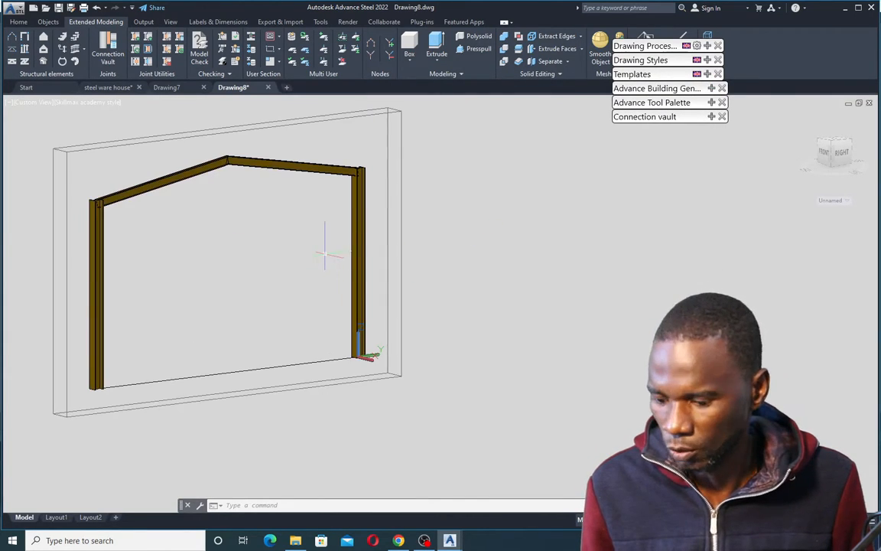
scroll(329, 253, "down", 2)
middle_click_drag(329, 253, 315, 264, "shift")
scroll(251, 183, "up", 6)
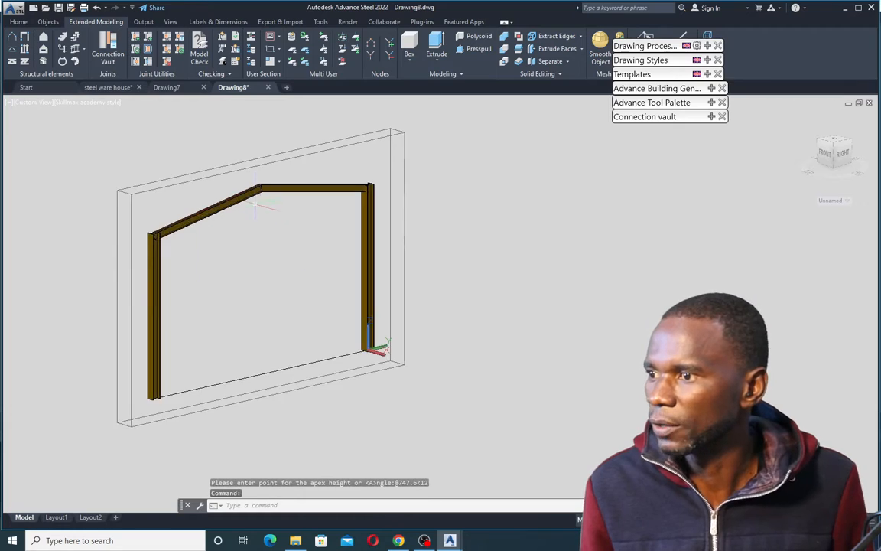
scroll(305, 178, "down", 3)
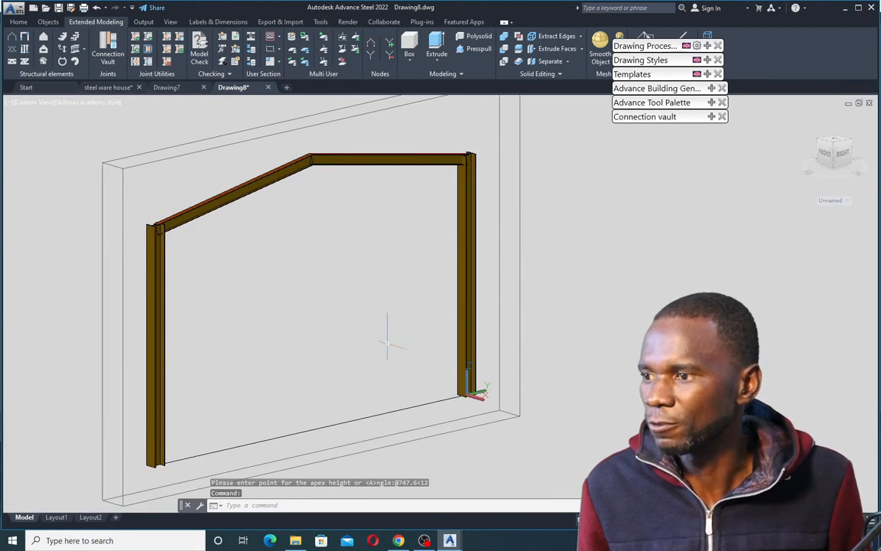
scroll(297, 218, "down", 3)
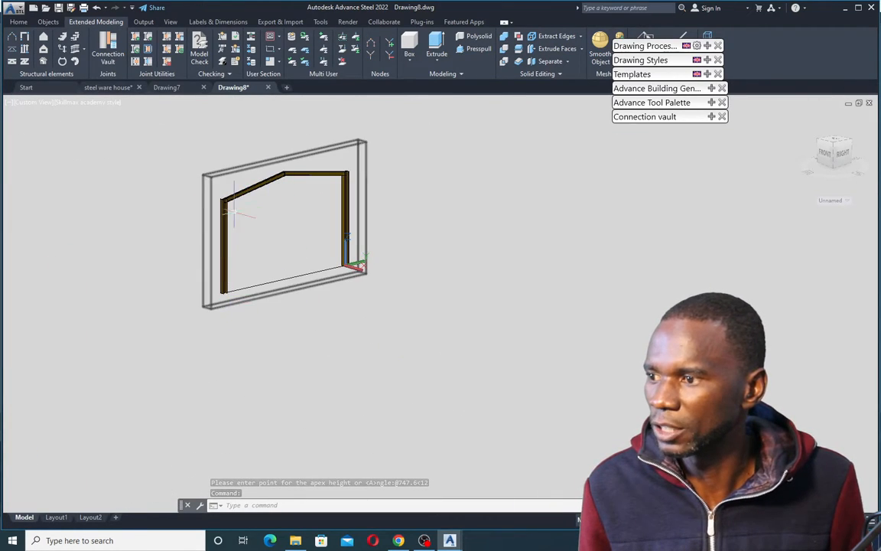
scroll(222, 199, "up", 2)
scroll(230, 332, "up", 5)
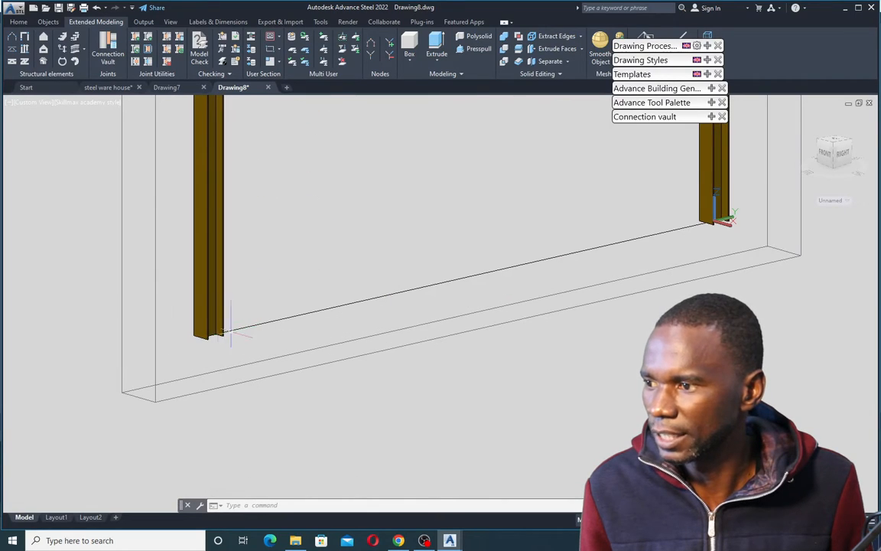
scroll(214, 341, "up", 3)
scroll(201, 344, "down", 4)
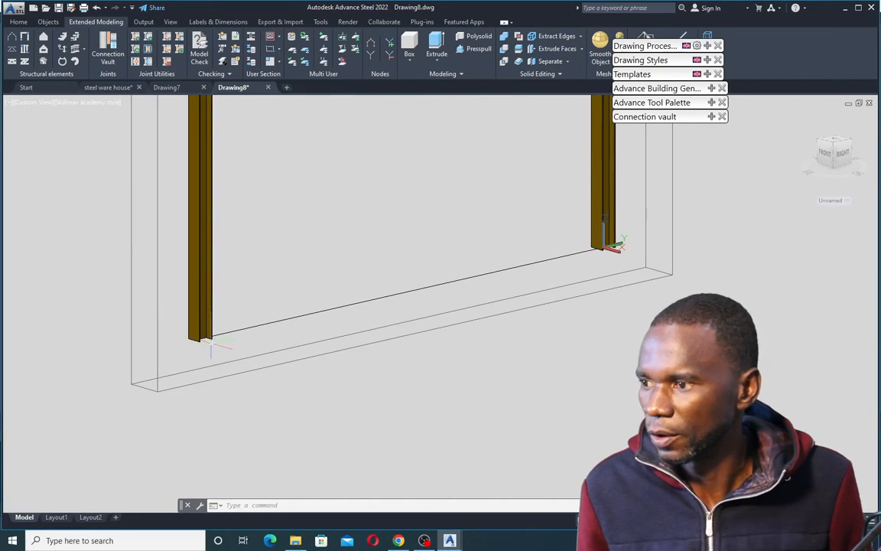
scroll(201, 336, "down", 4)
scroll(218, 276, "up", 2)
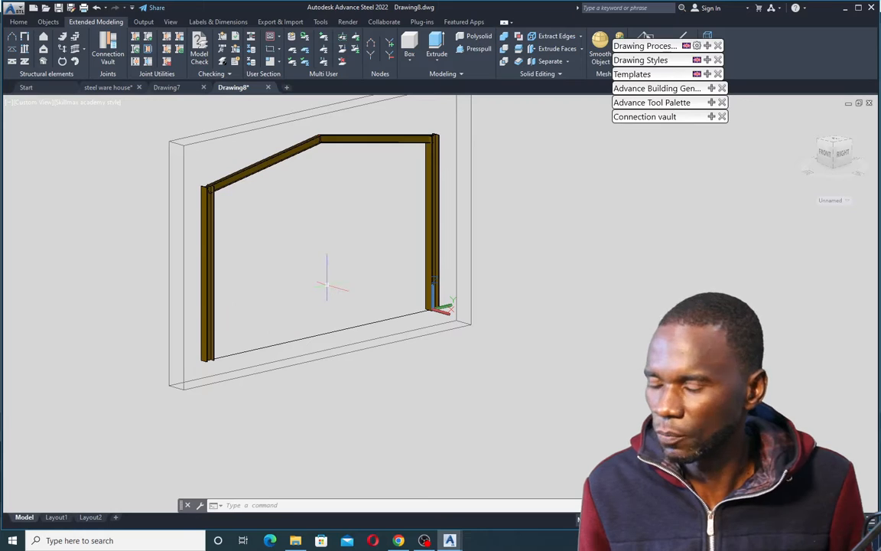
Draw an 800 mm line straight down from the node at the base of the steel column farther from the origin
type("LINE")
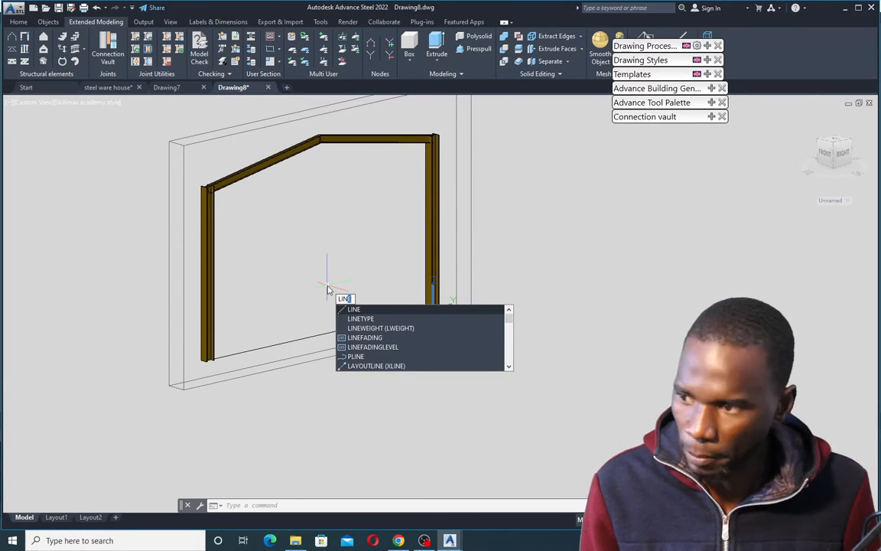
key("Return")
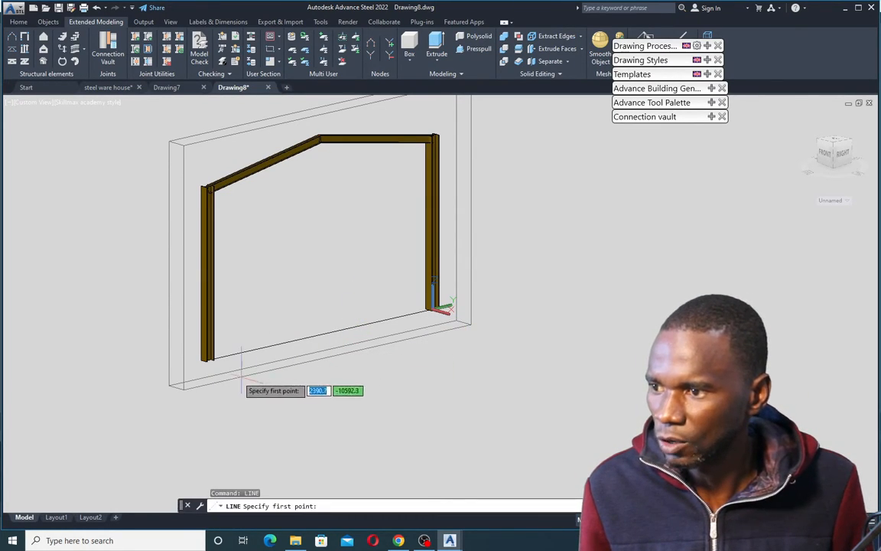
scroll(210, 369, "up", 2)
scroll(210, 369, "up", 4)
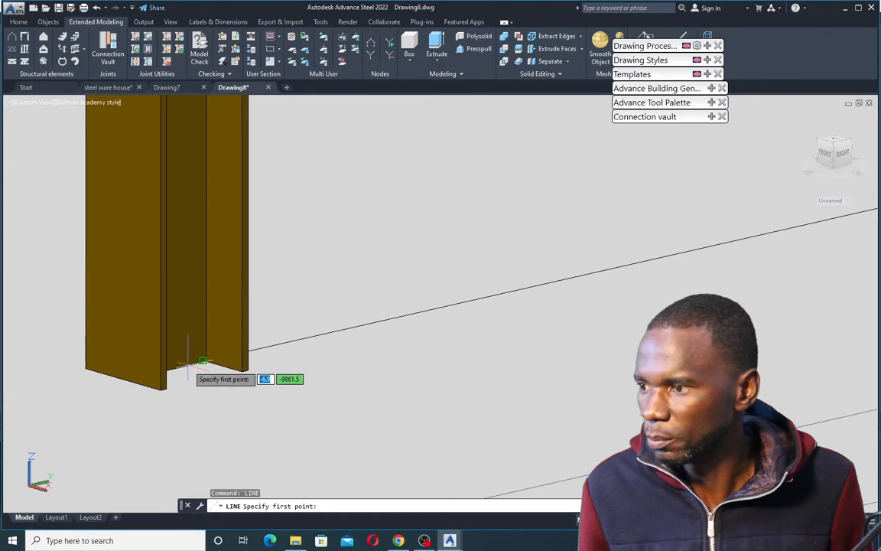
right_click(187, 322, "shift")
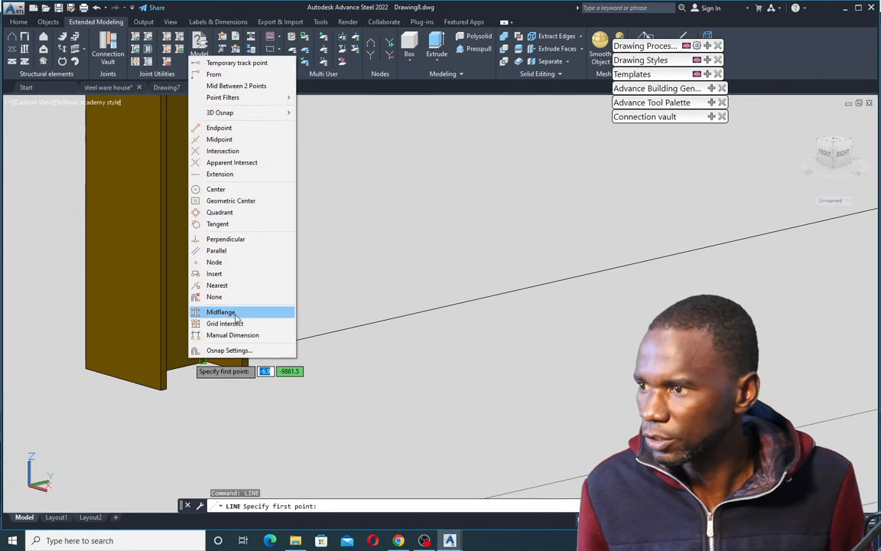
left_click(214, 262)
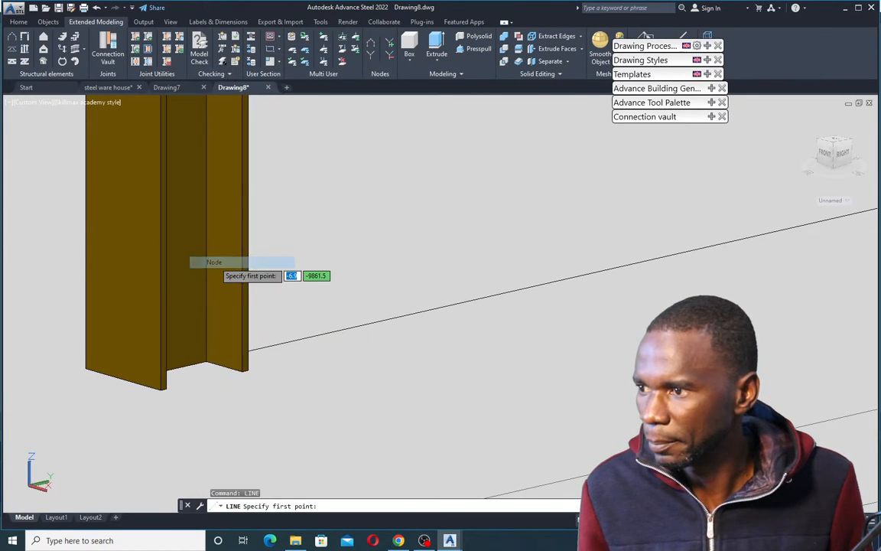
left_click(167, 370)
scroll(180, 306, "down", 3)
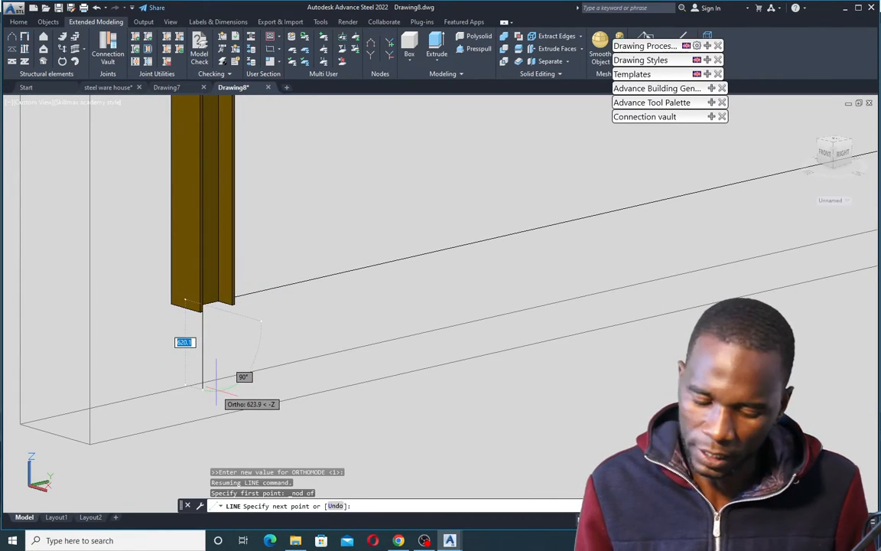
type("800")
key("Return")
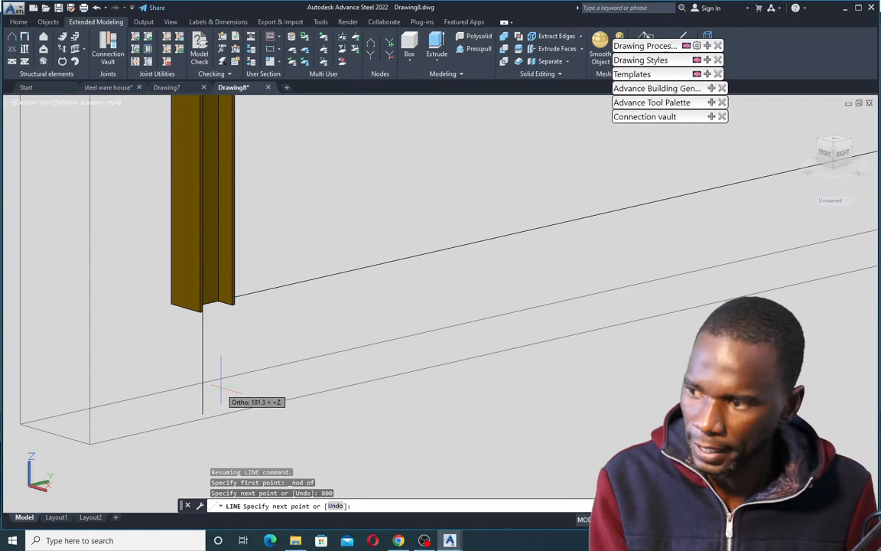
right_click(269, 321)
left_click(287, 323)
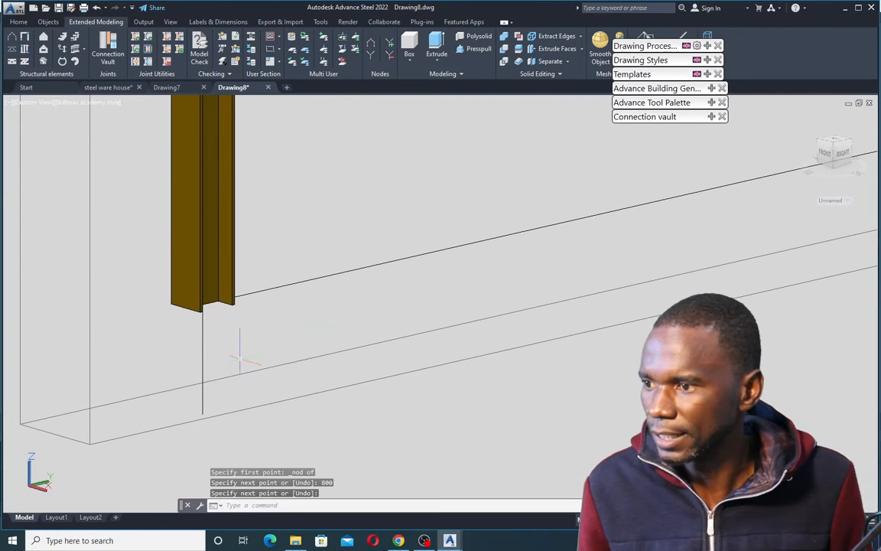
Place a concrete column starting at the lower end of the 800 mm line, keeping section R30x40 and material C25/30
scroll(229, 360, "down", 4)
scroll(221, 361, "up", 6)
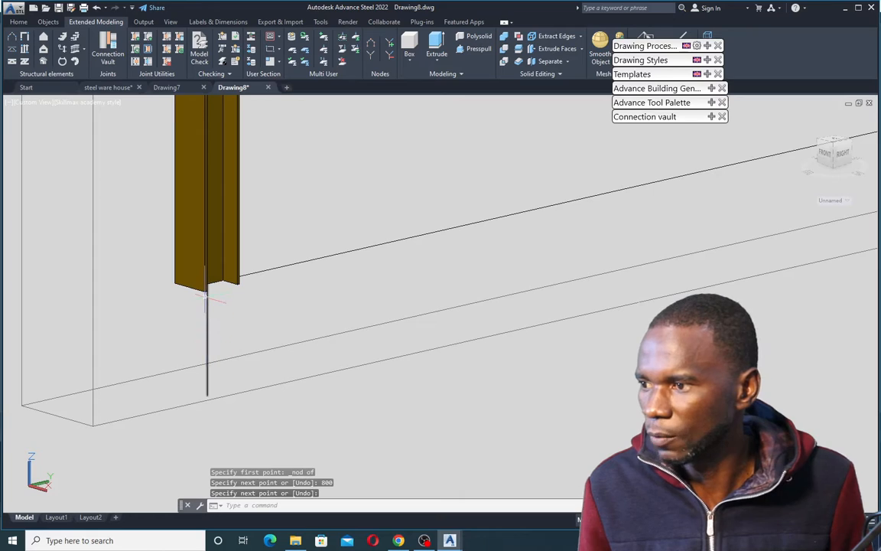
scroll(201, 348, "down", 2)
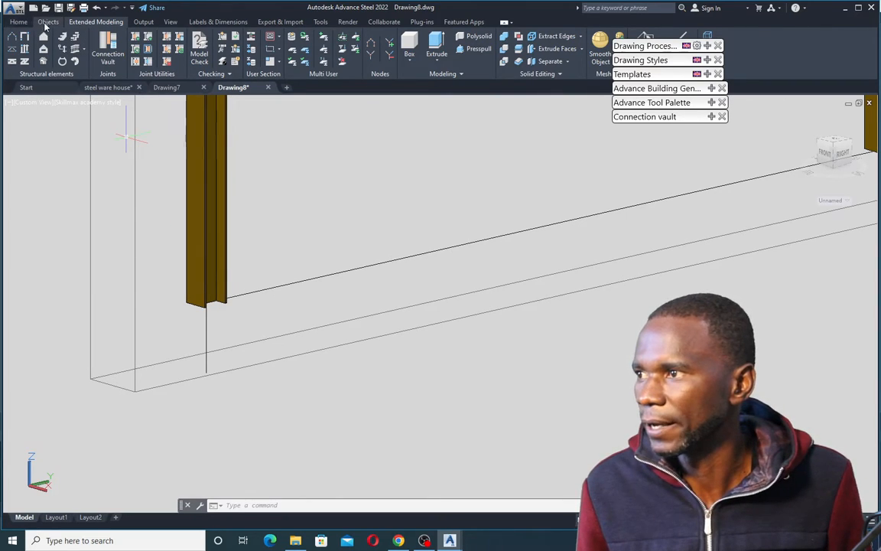
left_click(19, 22)
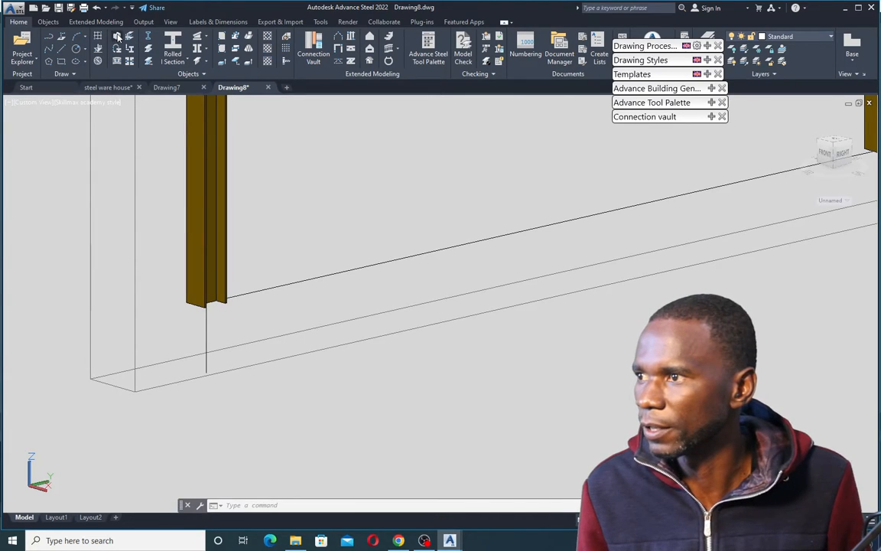
left_click(46, 22)
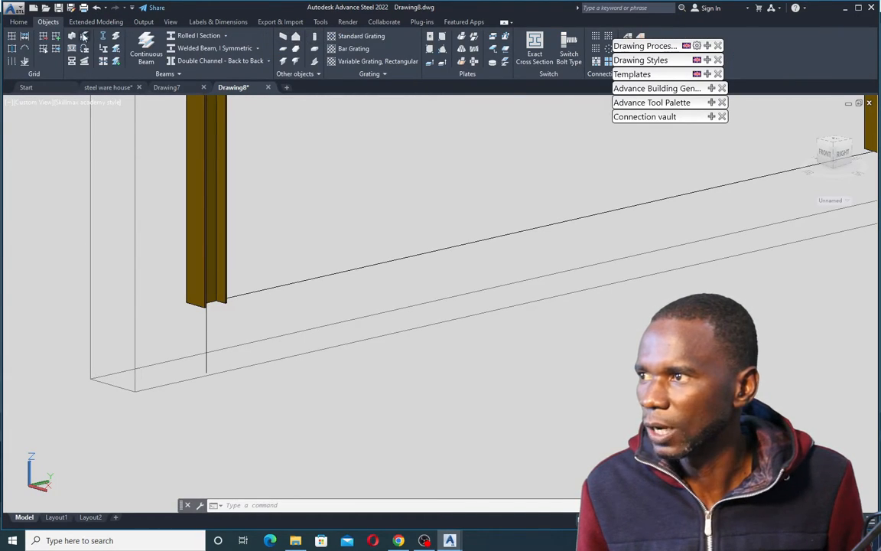
left_click(315, 38)
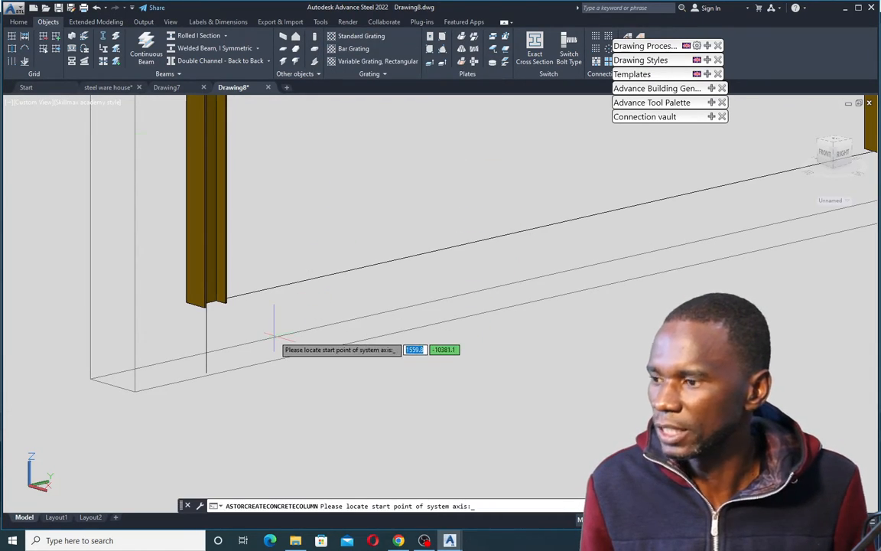
left_click(206, 373)
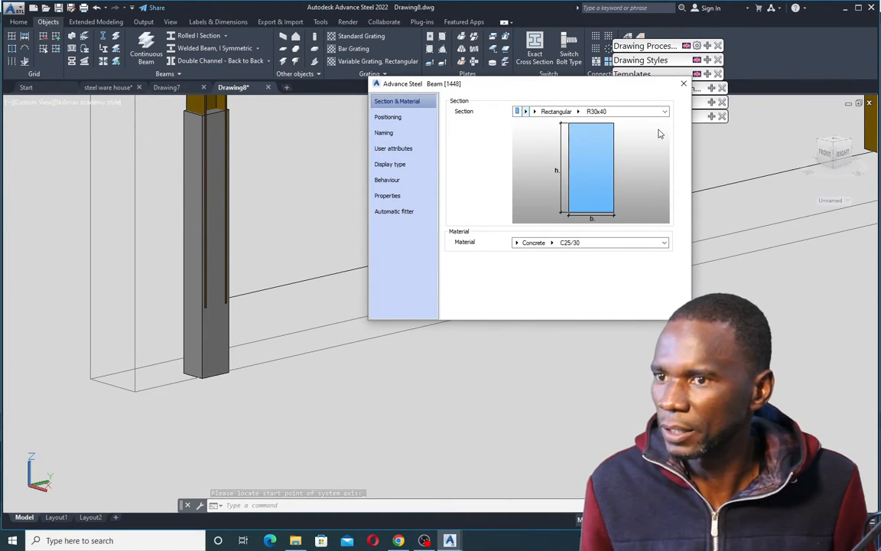
left_click(683, 83)
Stretch the concrete column's top end down to the node at the base of the steel column
left_click(205, 328)
scroll(207, 109, "up", 3)
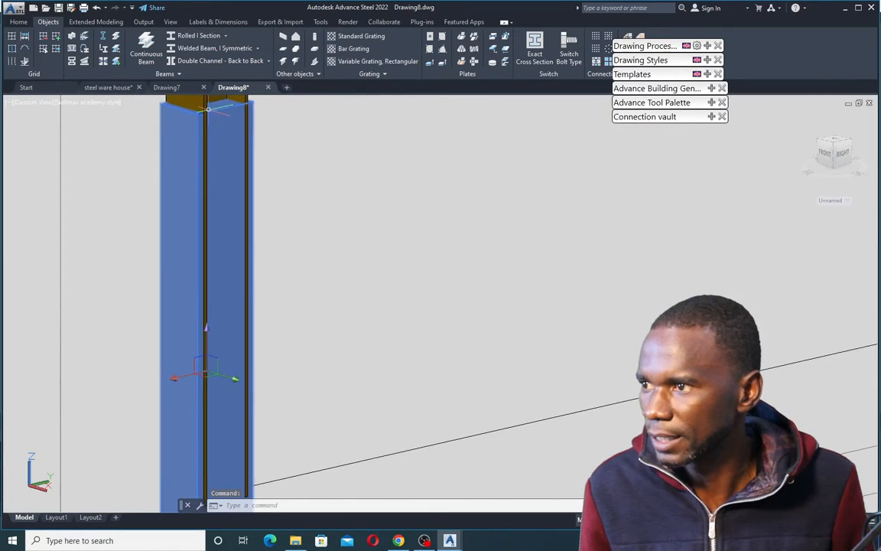
mouse_move(211, 107)
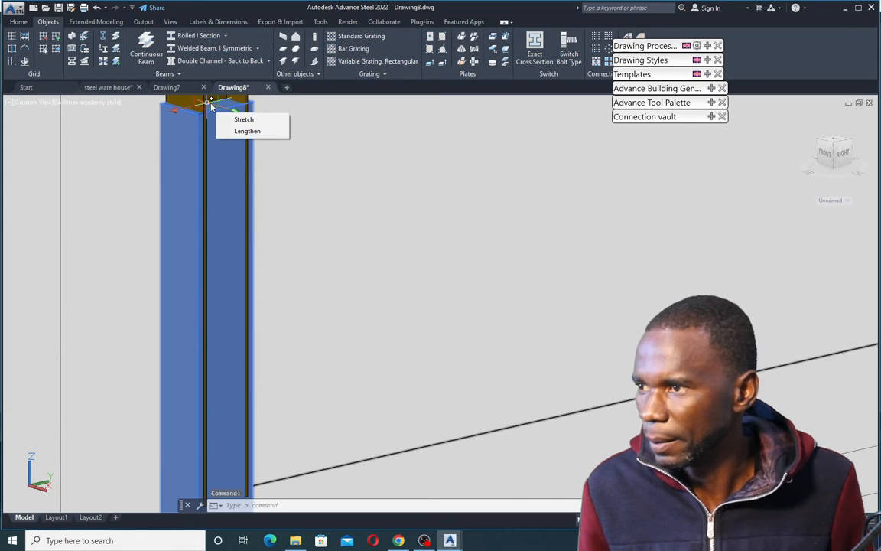
scroll(215, 123, "down", 2)
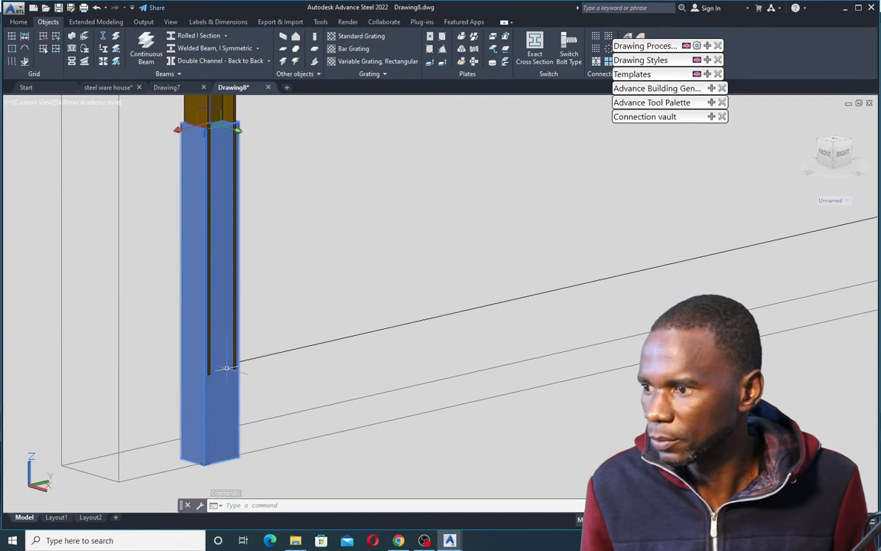
left_click(208, 122)
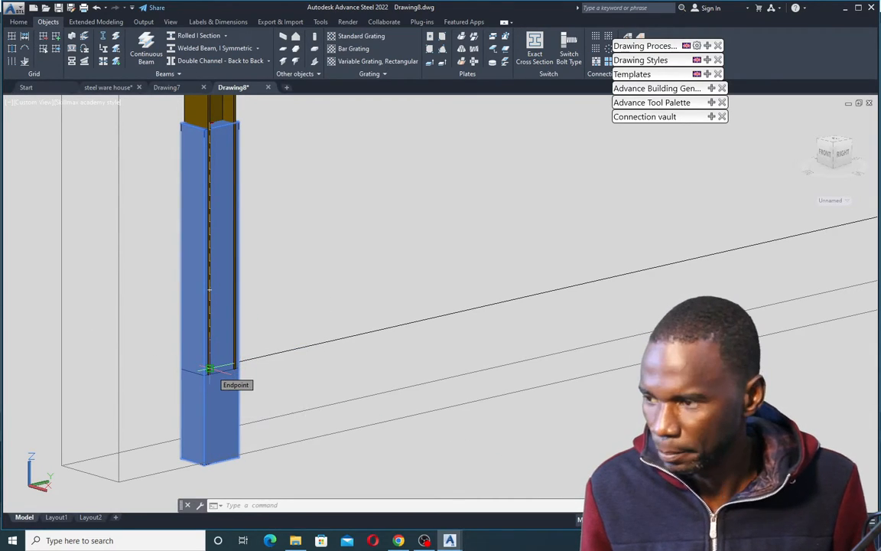
key("F8")
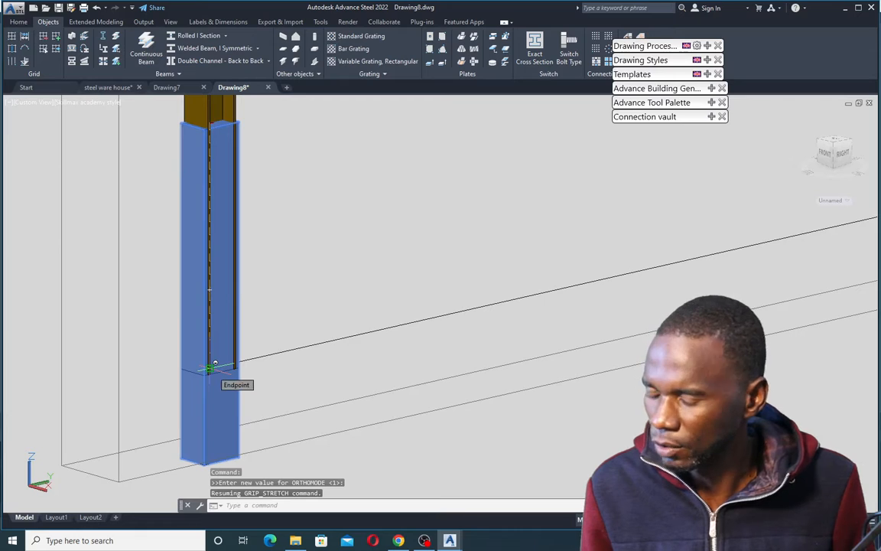
right_click(215, 364, "shift")
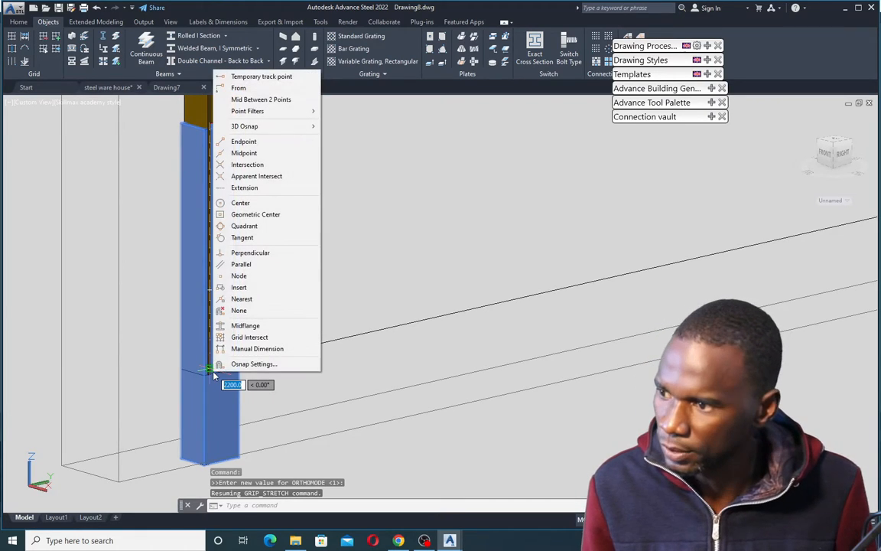
left_click(240, 276)
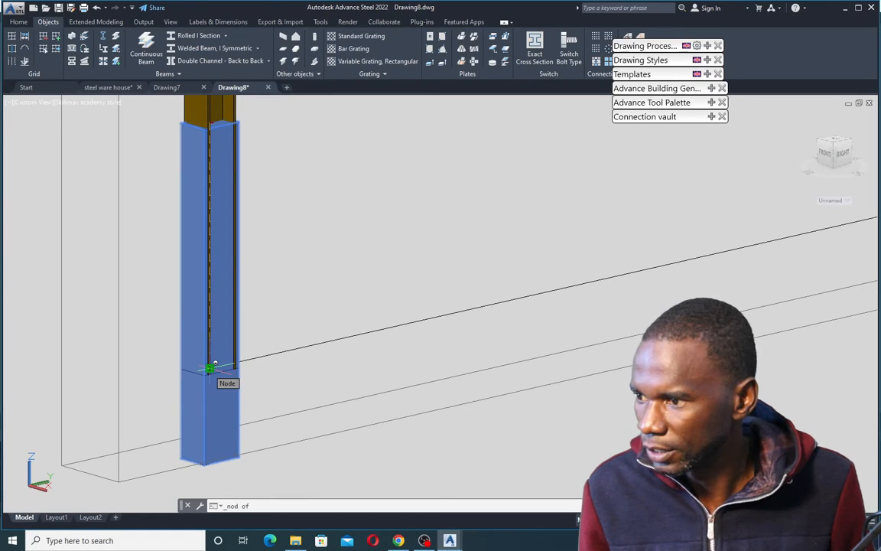
left_click(214, 370)
scroll(235, 389, "down", 5)
scroll(275, 334, "up", 1)
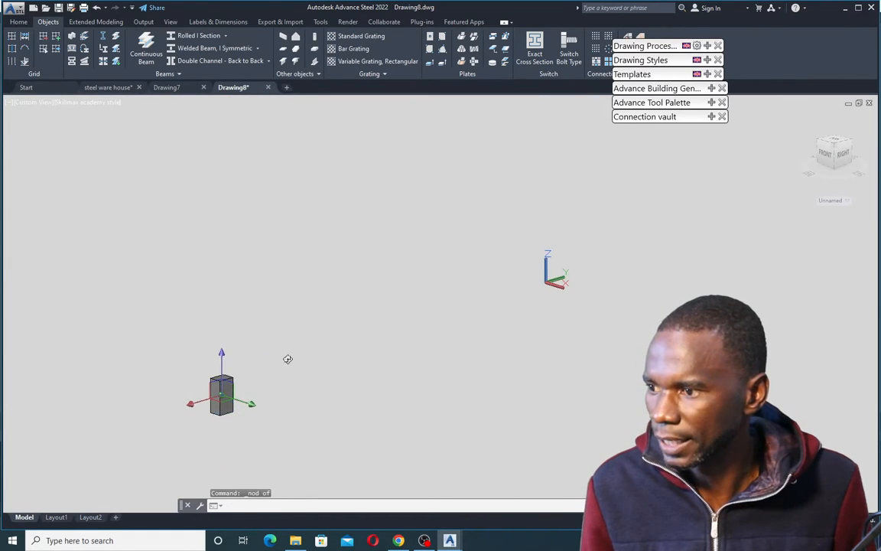
scroll(222, 368, "up", 5)
key("Escape")
Review the concrete column's positioning and naming properties, trying other rotation angles and restoring the angle to 0
scroll(353, 329, "down", 3)
double_click(291, 337)
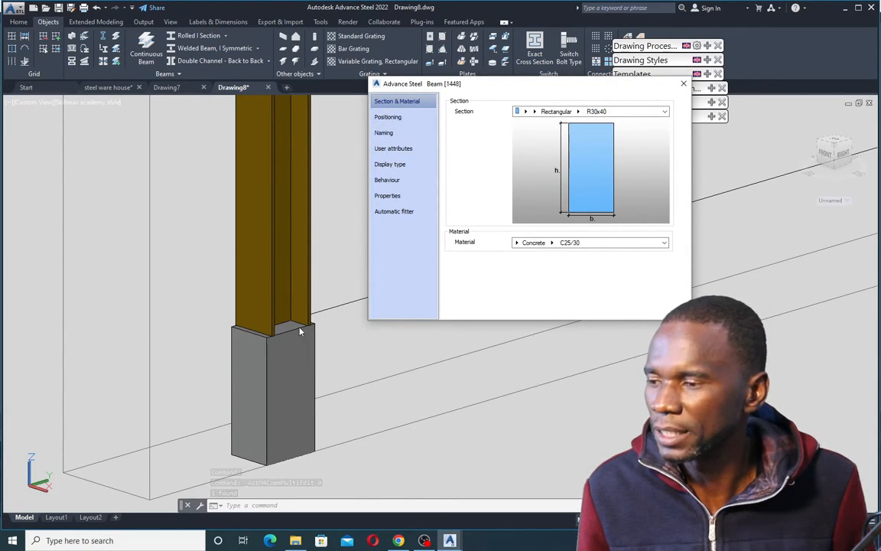
left_click(388, 116)
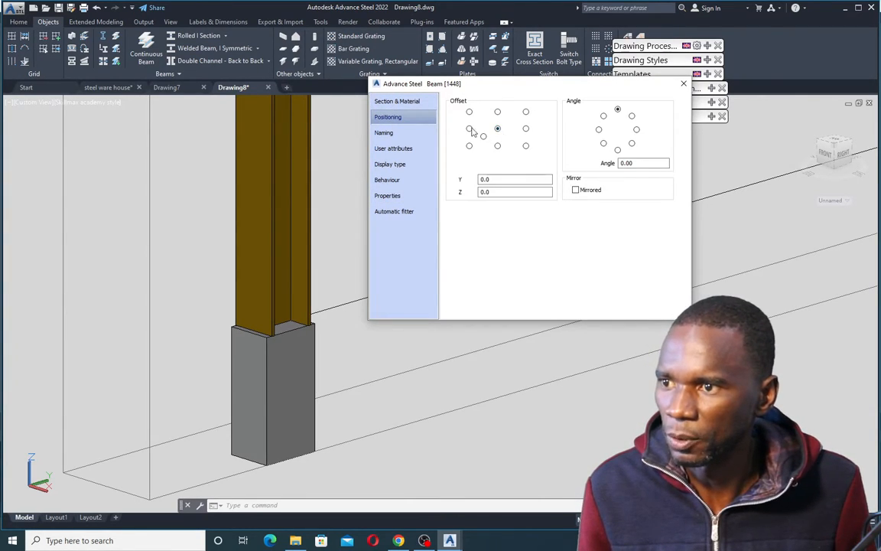
left_click(637, 130)
left_click(599, 130)
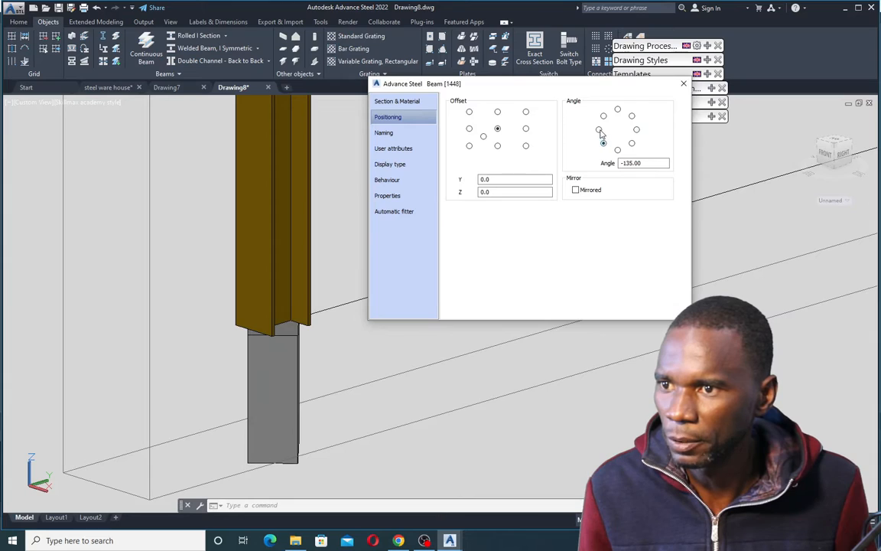
left_click(618, 110)
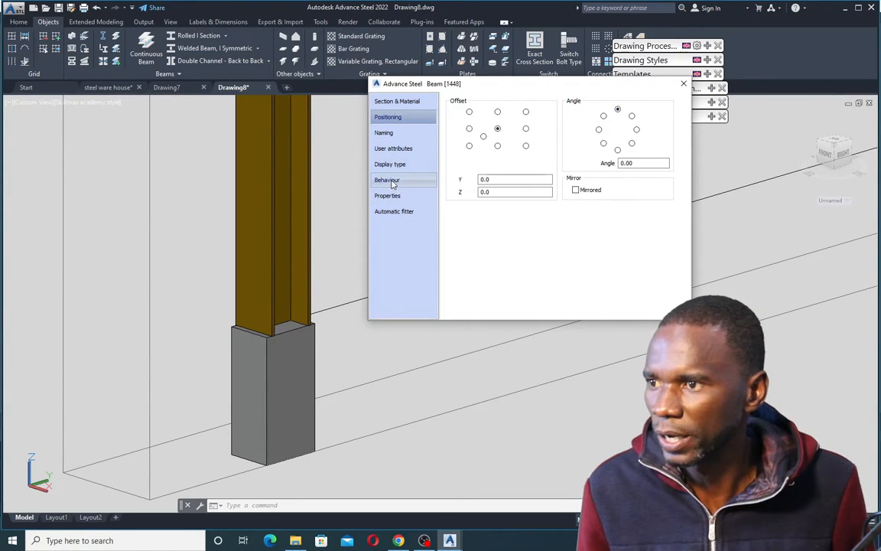
left_click(385, 133)
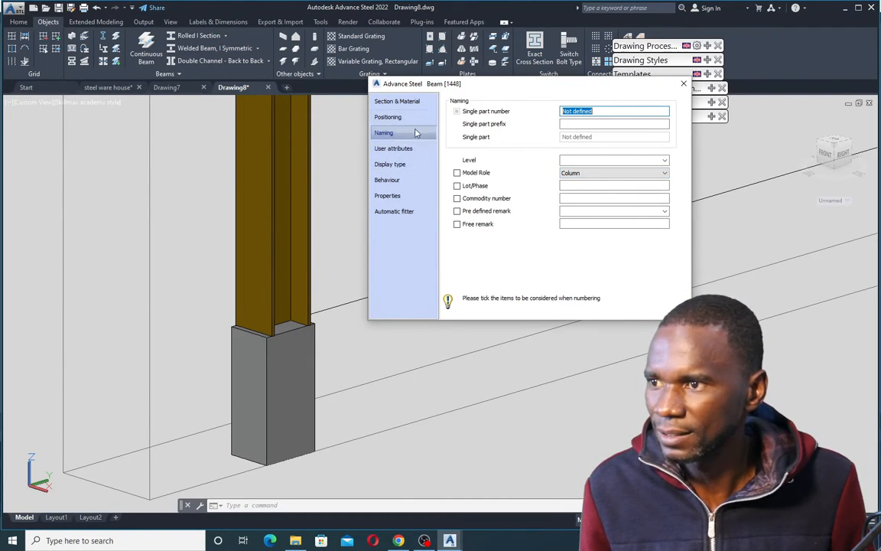
left_click(396, 106)
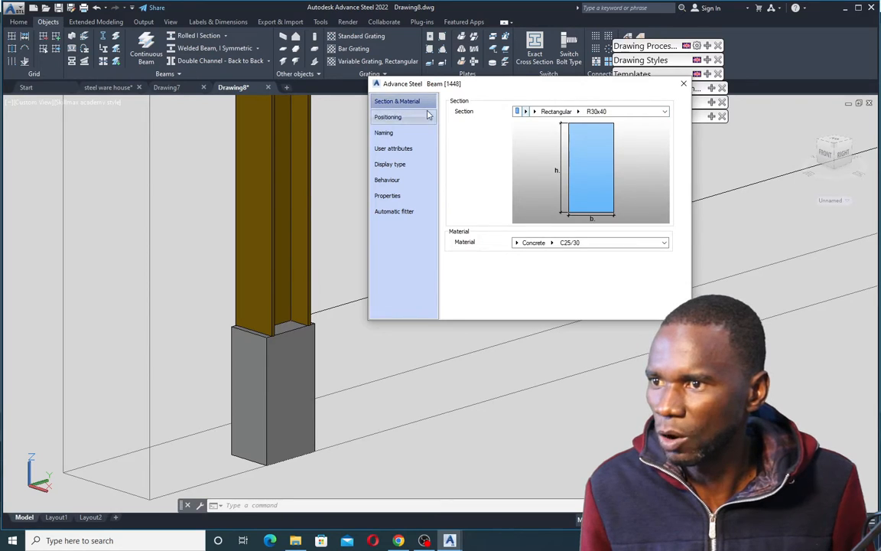
Change the concrete column's section to R50x50, keeping material C25/30, and close its properties
left_click(599, 112)
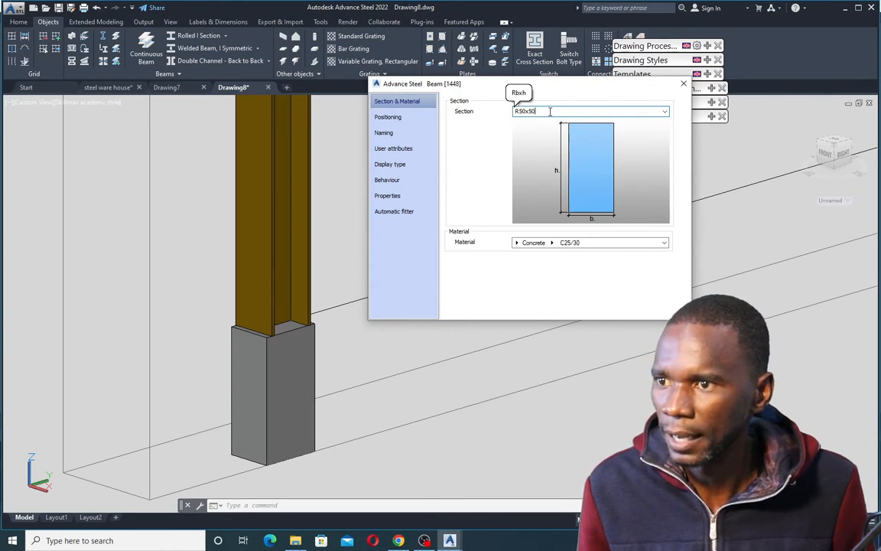
key("Return")
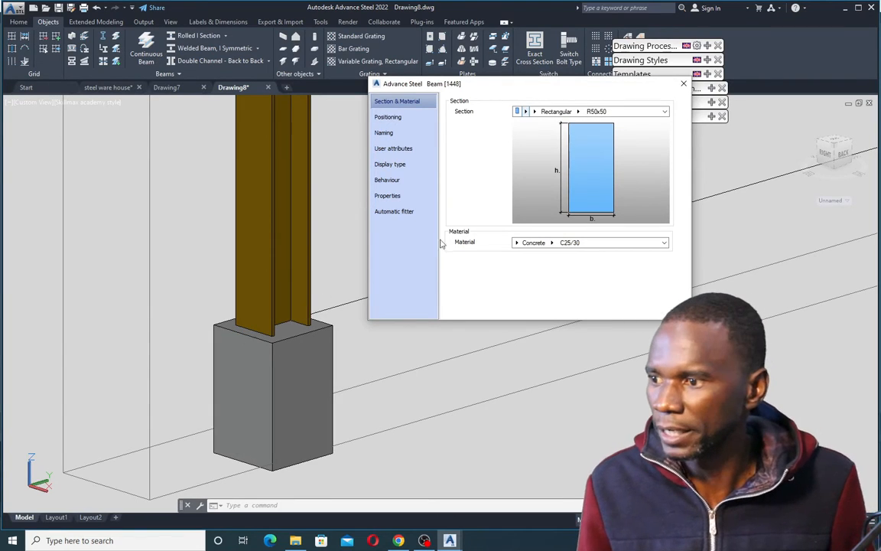
left_click(683, 84)
Examine the resized concrete column beneath the steel column, up close and in relation to the whole portal frame
scroll(303, 348, "up", 2)
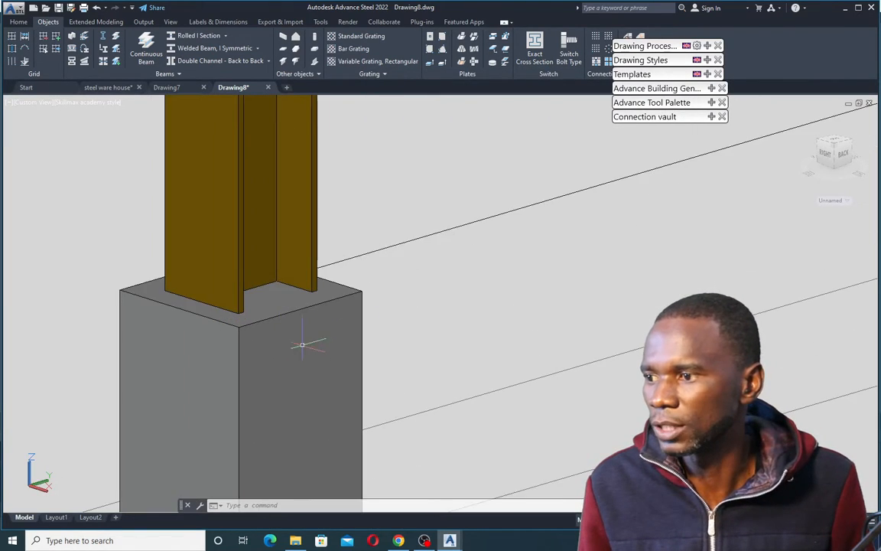
scroll(303, 348, "down", 5)
scroll(264, 318, "up", 3)
scroll(277, 330, "up", 2)
scroll(278, 329, "down", 4)
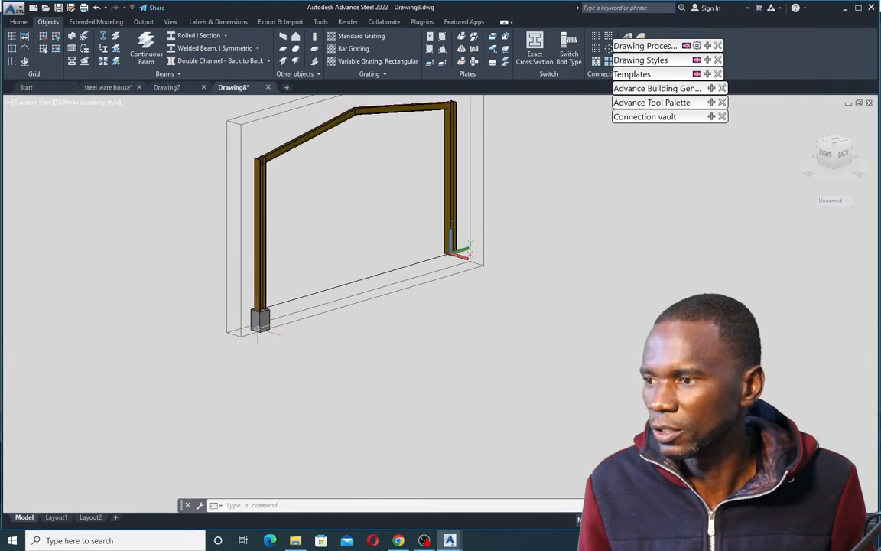
scroll(263, 329, "up", 3)
scroll(262, 329, "up", 1)
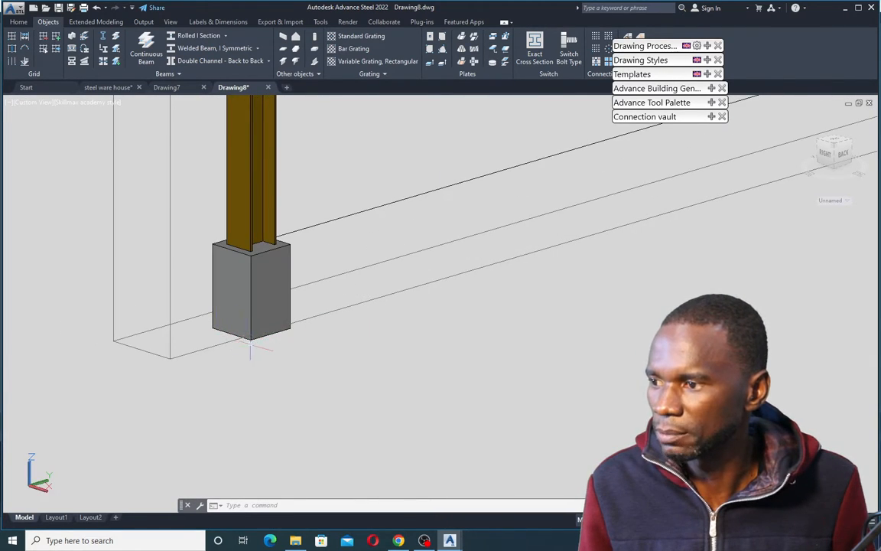
scroll(254, 306, "up", 1)
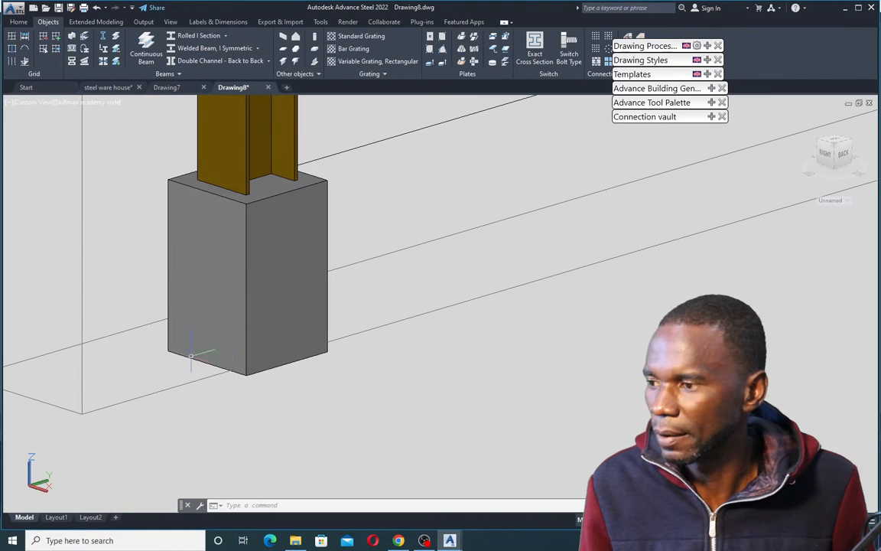
scroll(218, 321, "down", 2)
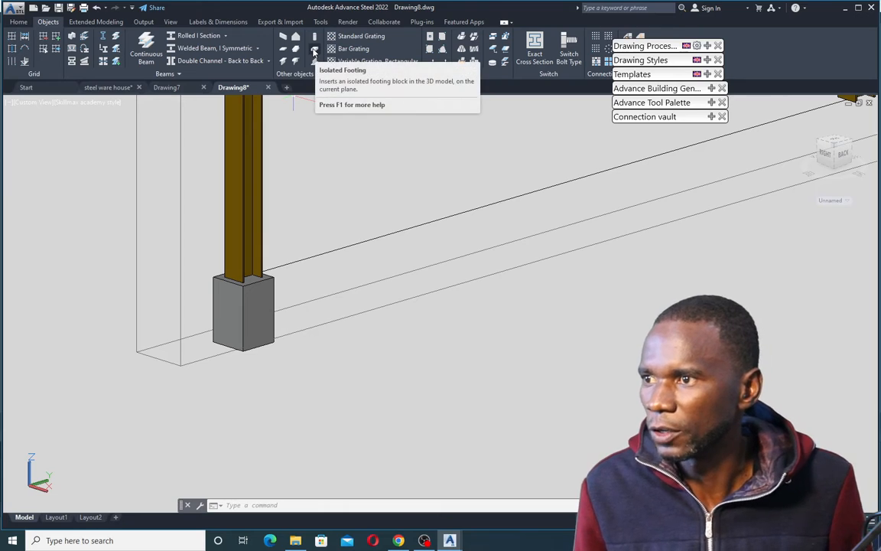
Insert an isolated footing at the concrete column, snapping its position to a node
left_click(314, 51)
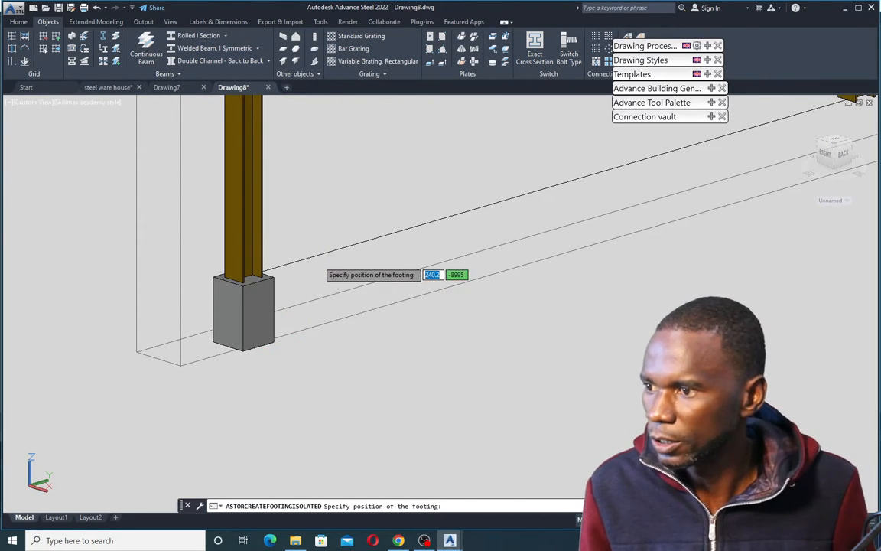
right_click(306, 228, "shift")
left_click(359, 434)
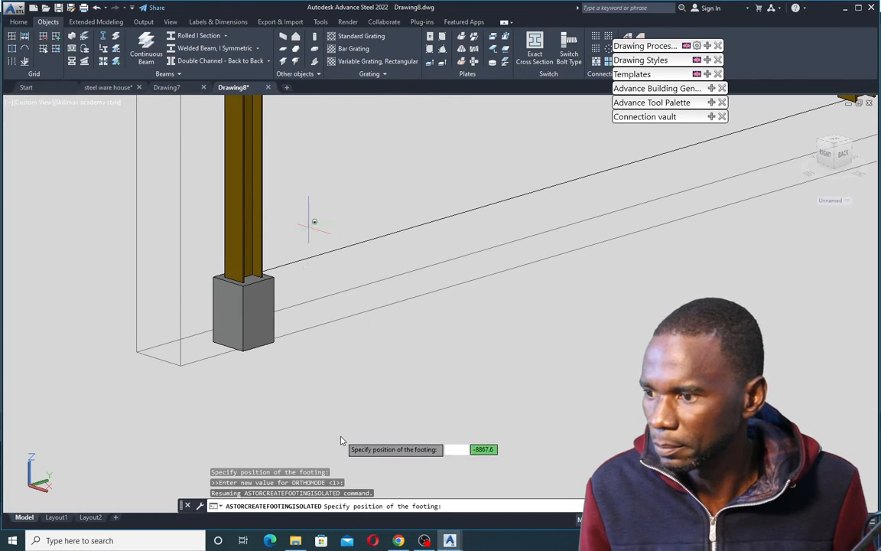
left_click(243, 342)
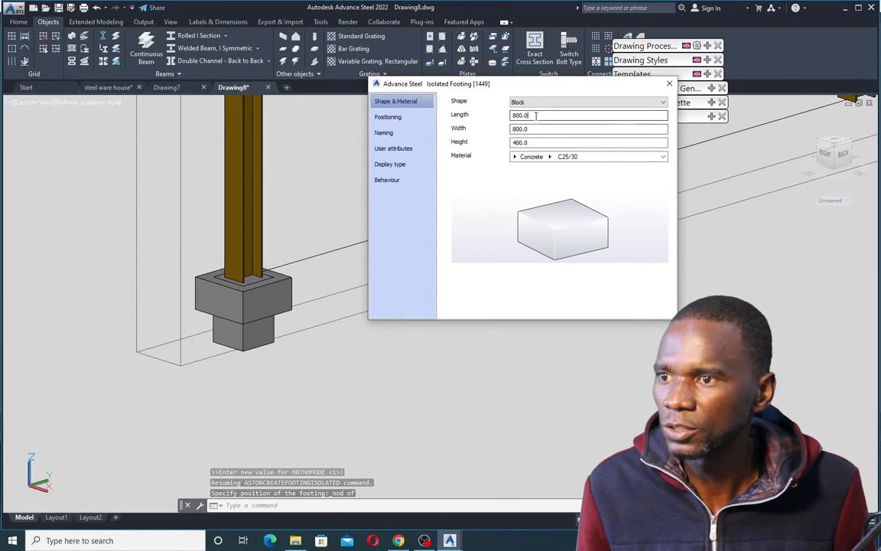
Set the block footing's length to 2200 mm and width to 1700 mm, keeping the height at 400 mm and material C25/30
left_click_drag(547, 115, 506, 116)
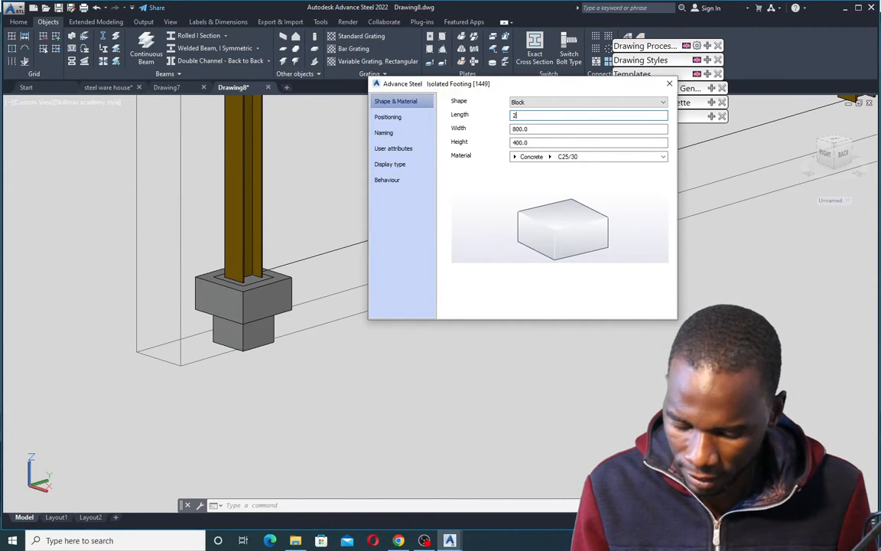
left_click(543, 130)
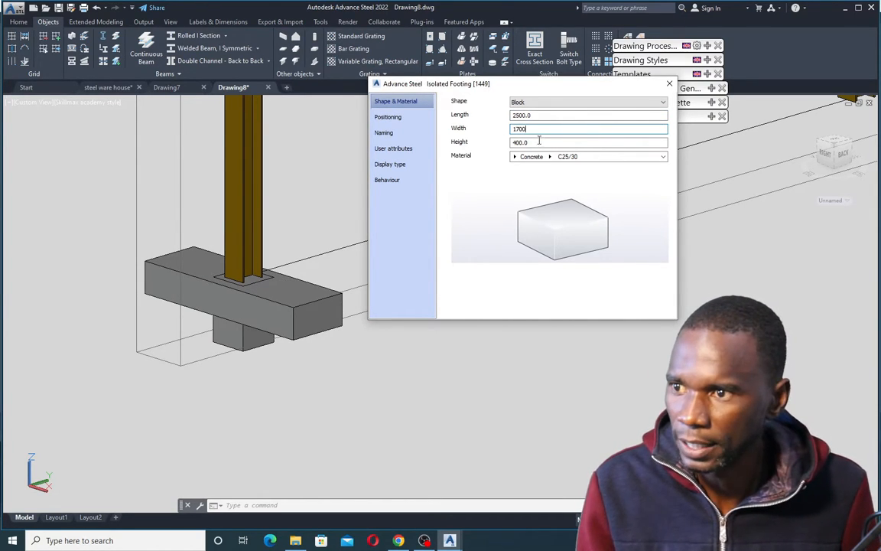
left_click(530, 142)
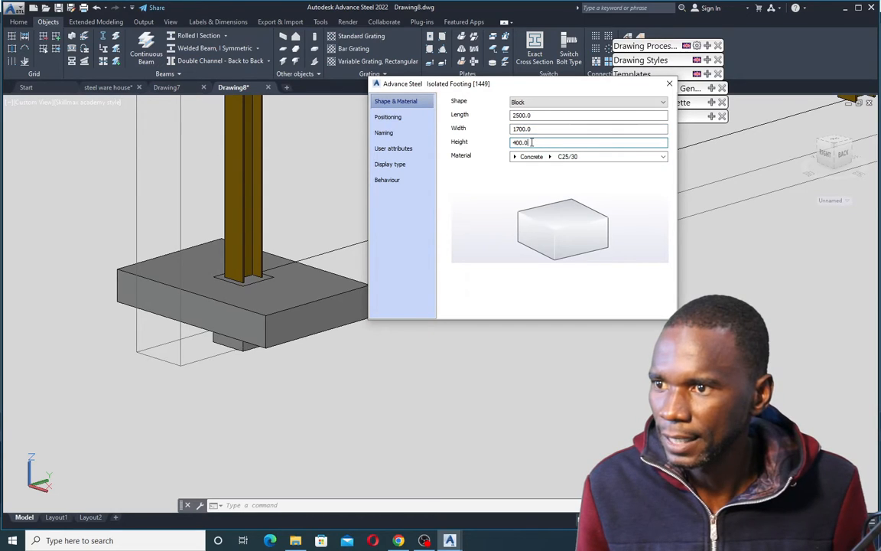
left_click_drag(538, 116, 521, 115)
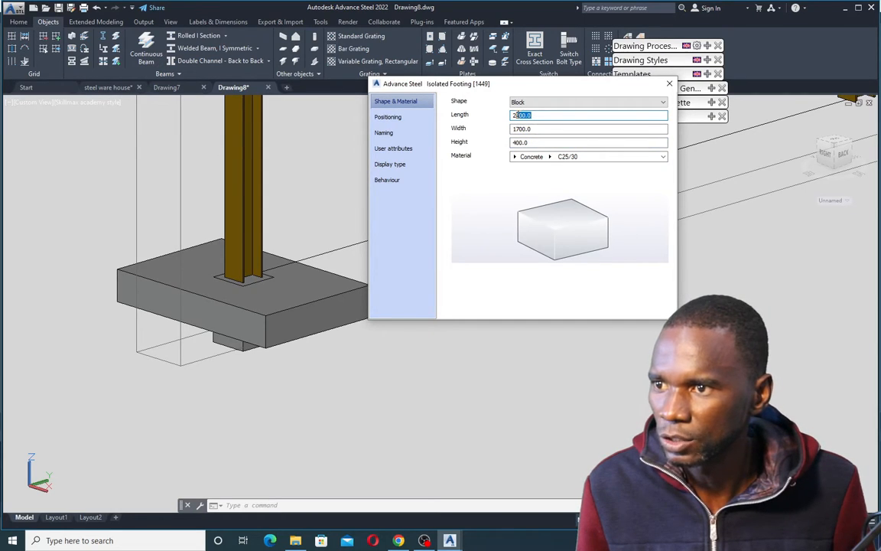
type("2200")
left_click(535, 143)
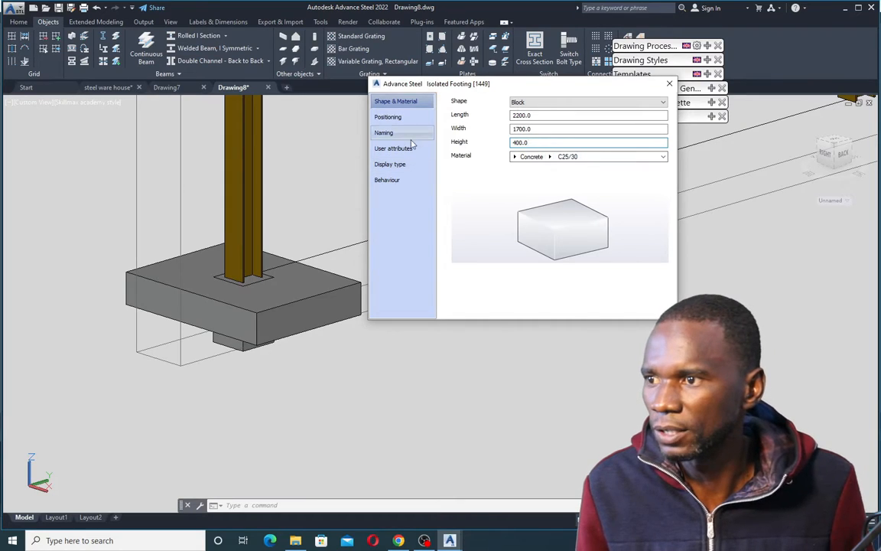
Set the footing's rotation angle to 90, keep its offset centred, and close its properties
left_click(394, 118)
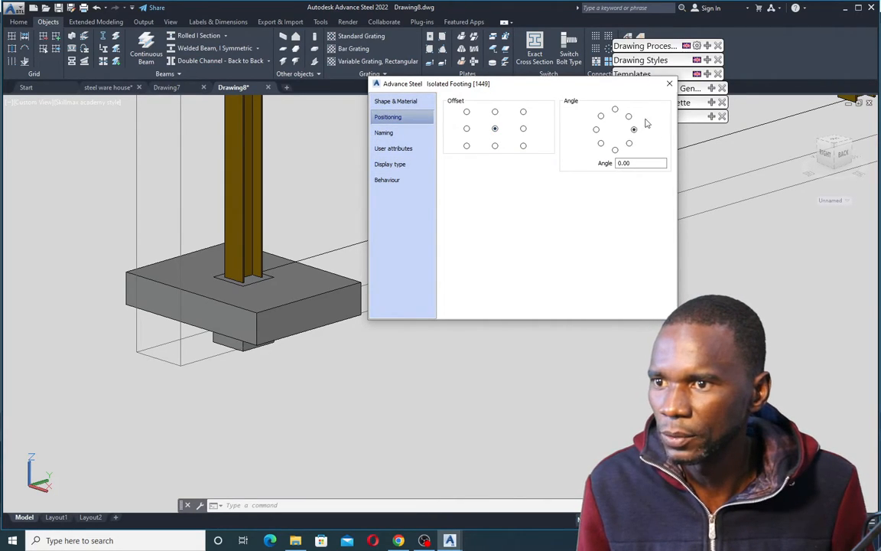
left_click(629, 144)
left_click(596, 129)
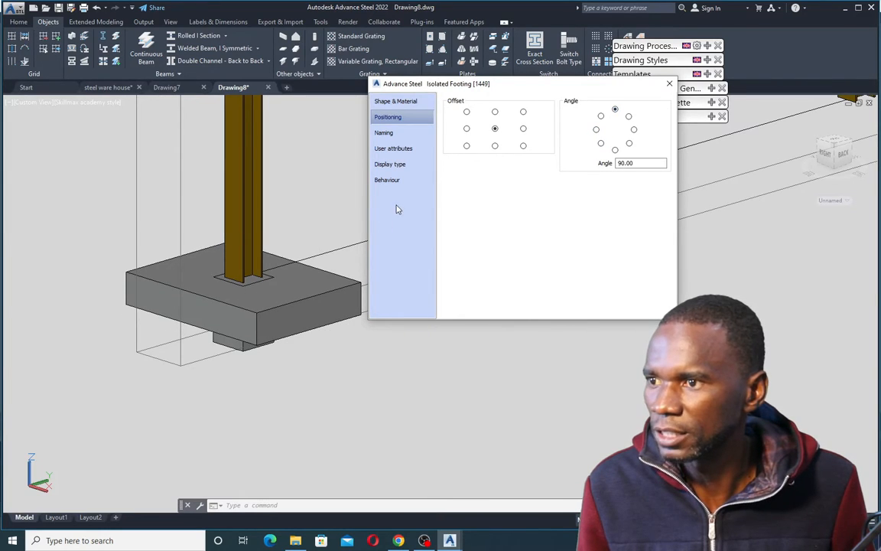
left_click(670, 83)
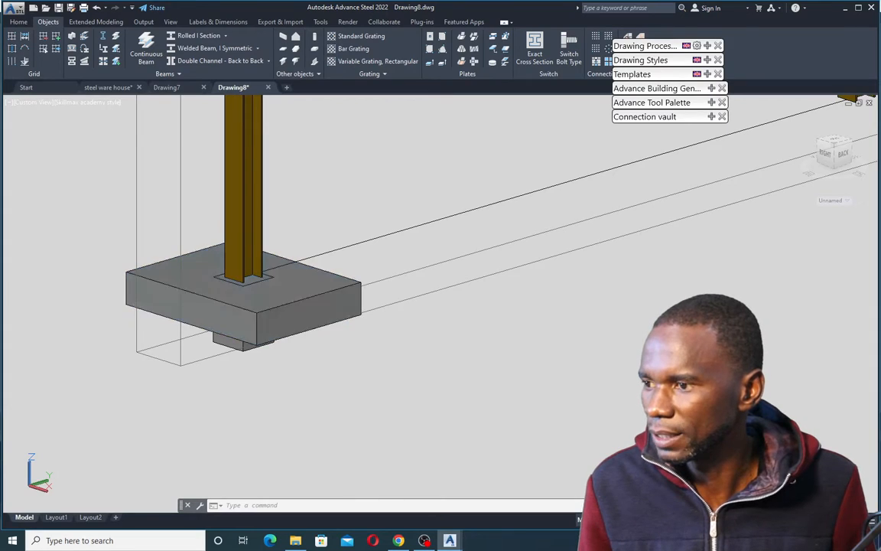
Move the footing straight down from the node at the steel column's base to the node at the concrete column's lower end
left_click(261, 309)
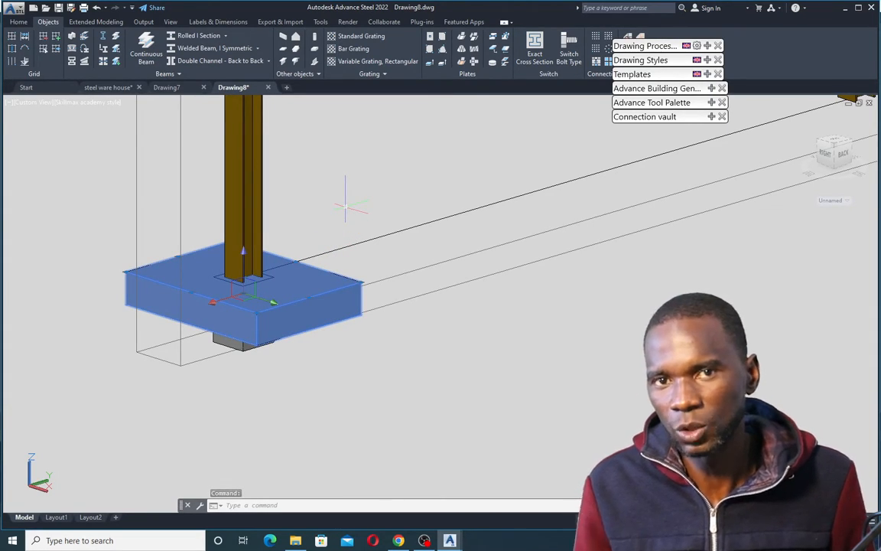
type("M")
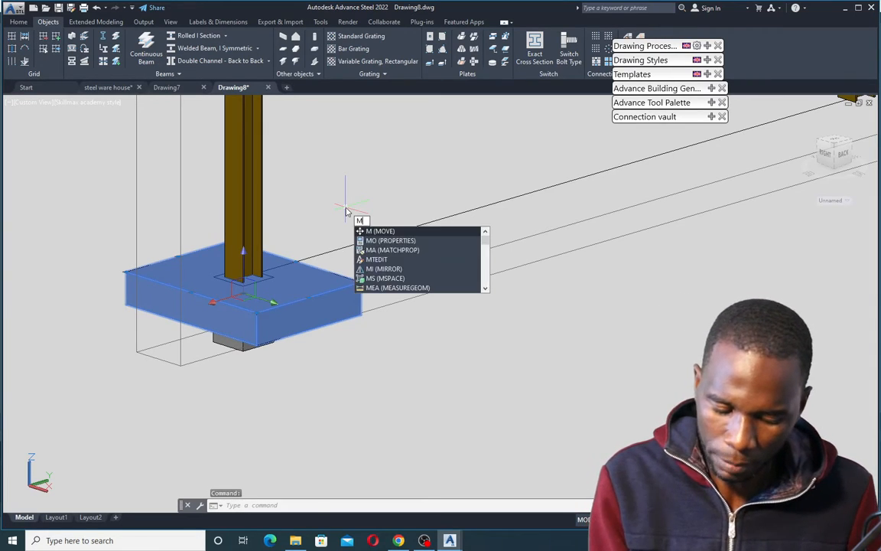
key("Return")
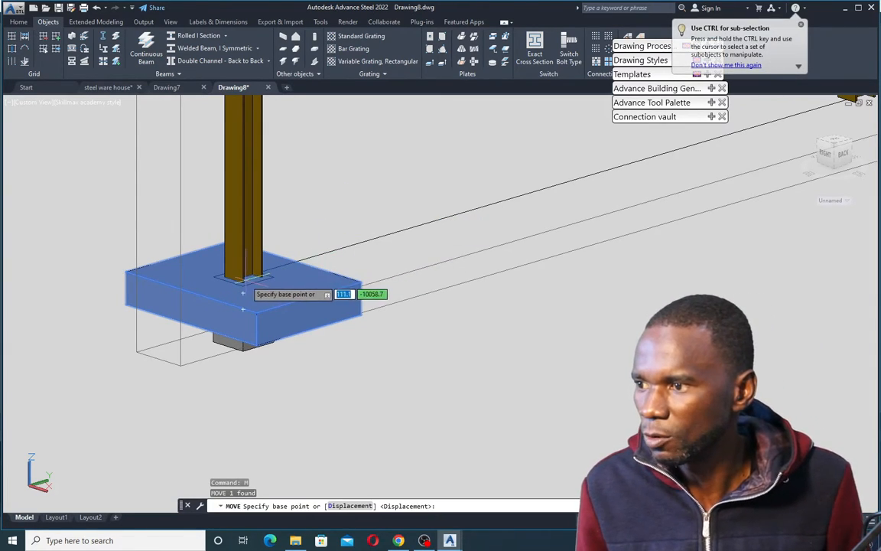
right_click(415, 151, "shift")
left_click(447, 357)
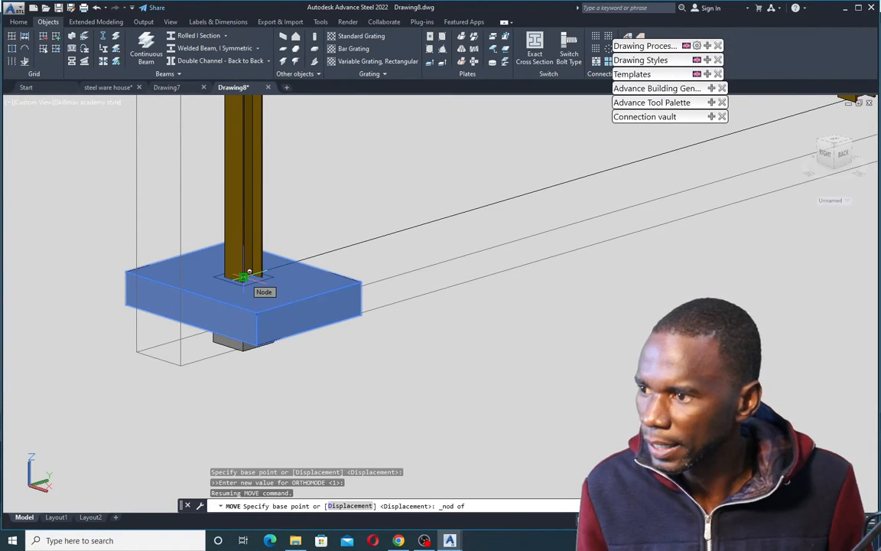
left_click(245, 275)
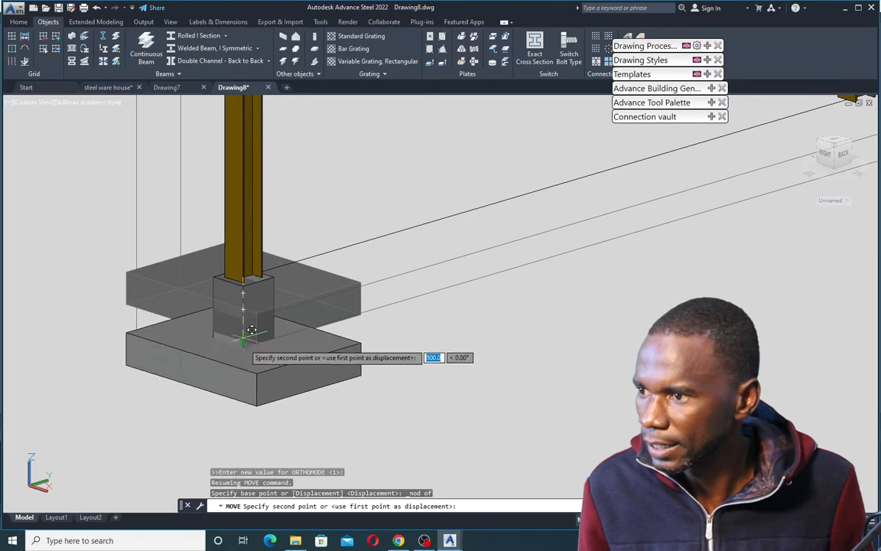
right_click(251, 338, "shift")
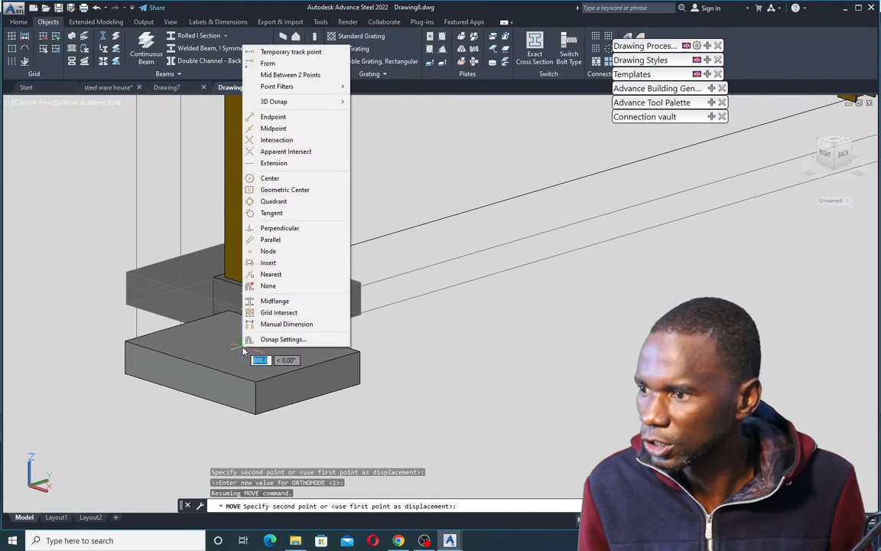
left_click(266, 252)
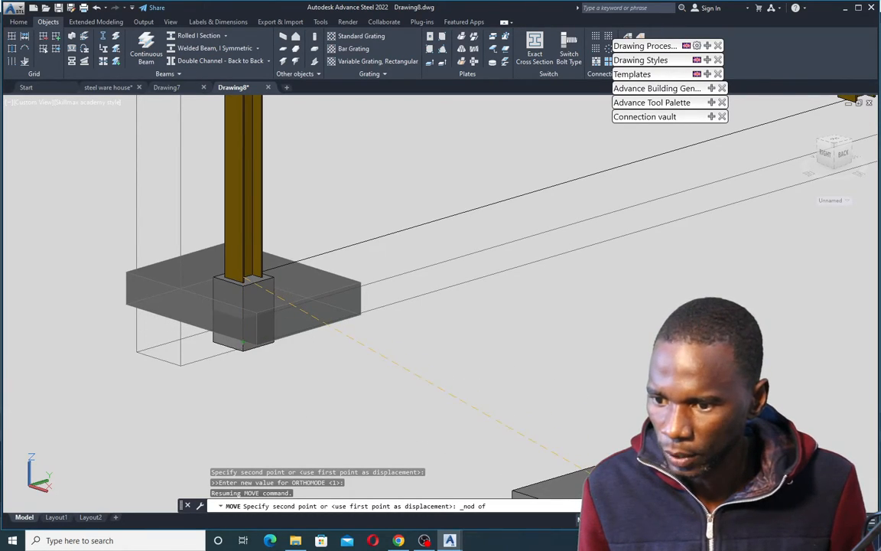
key("F8")
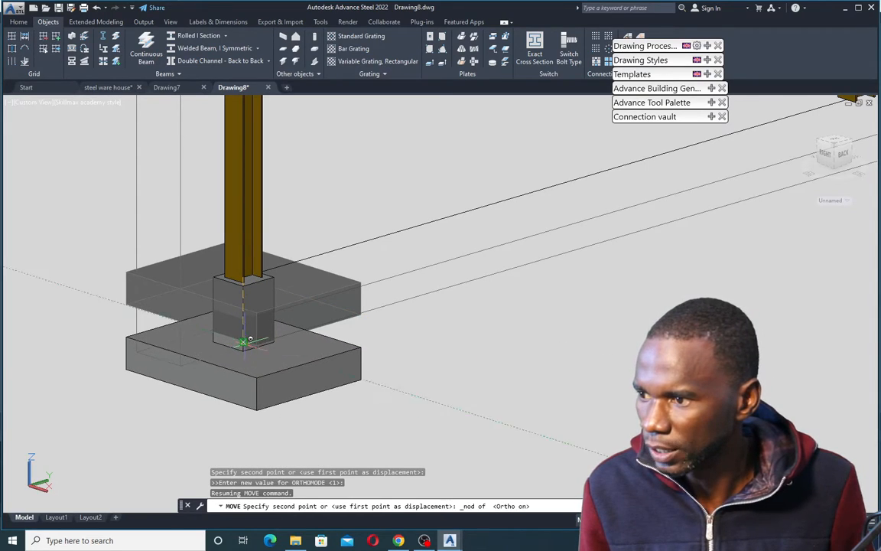
left_click(245, 340)
Examine the footing's position under the concrete column, up close and within the whole portal frame
scroll(245, 340, "down", 5)
scroll(297, 274, "up", 6)
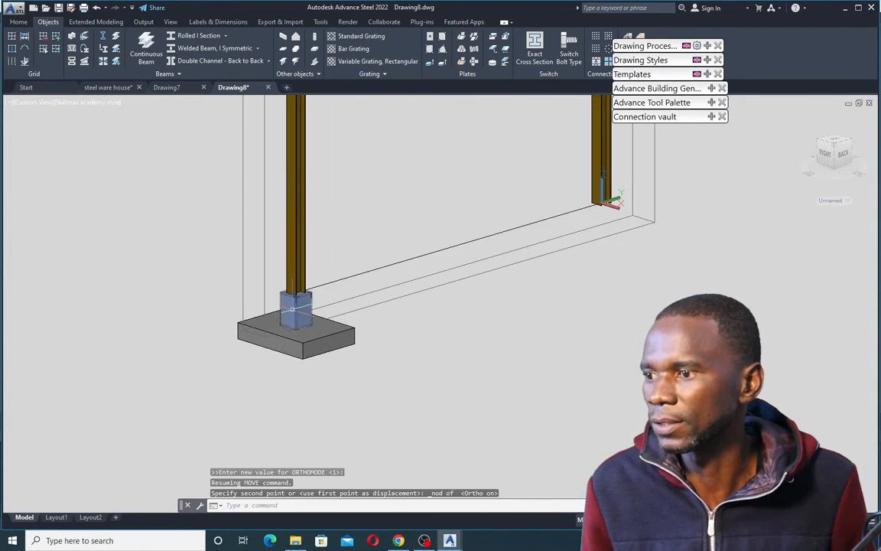
scroll(297, 274, "down", 5)
scroll(261, 342, "up", 5)
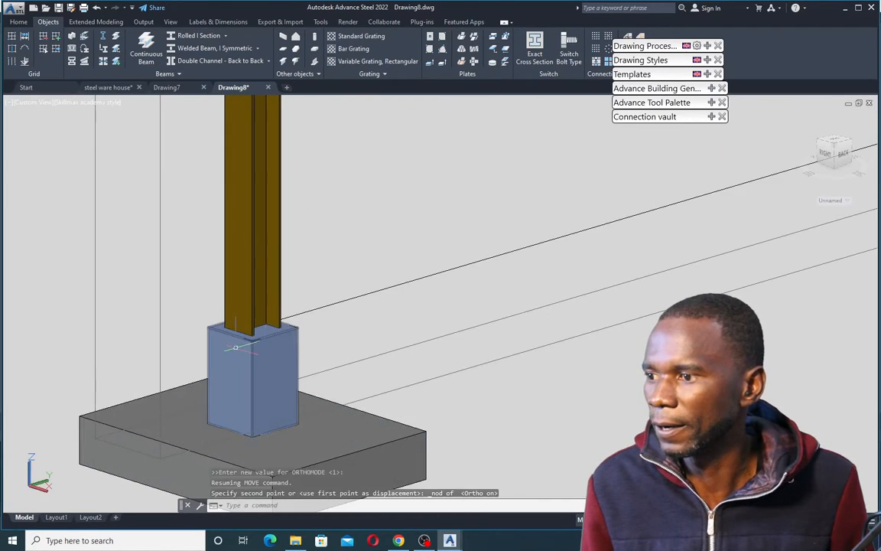
scroll(233, 359, "down", 5)
scroll(226, 359, "up", 5)
scroll(222, 361, "down", 5)
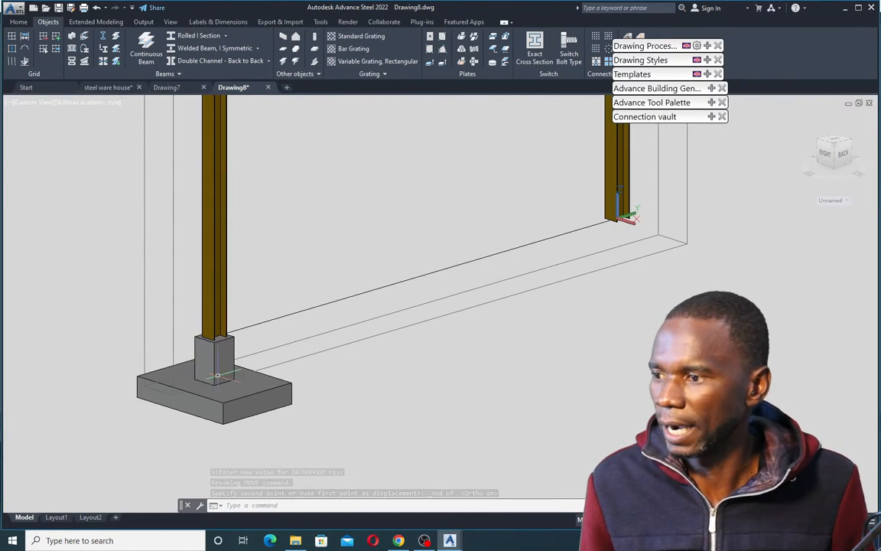
scroll(222, 358, "down", 2)
scroll(207, 363, "up", 5)
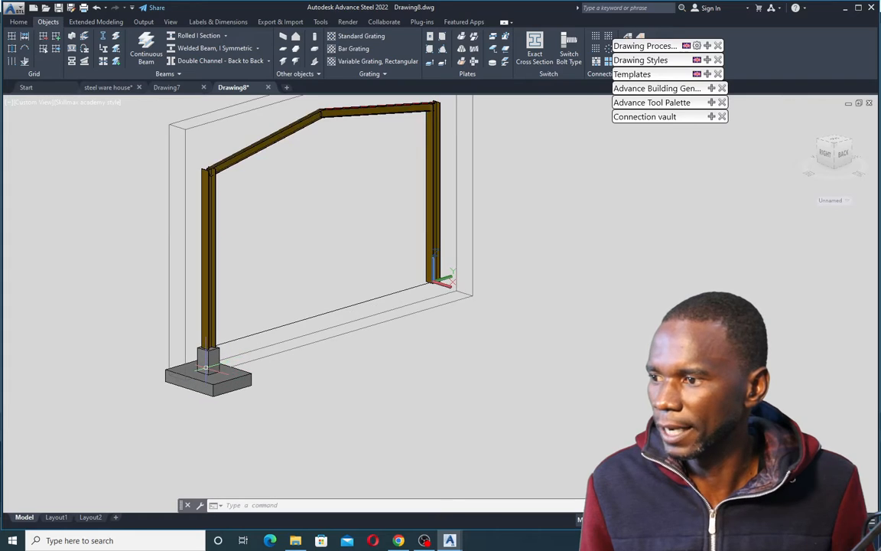
Copy the concrete column and its footing from the first steel column's base flange corner to the matching corner of the opposite steel column
scroll(204, 324, "down", 3)
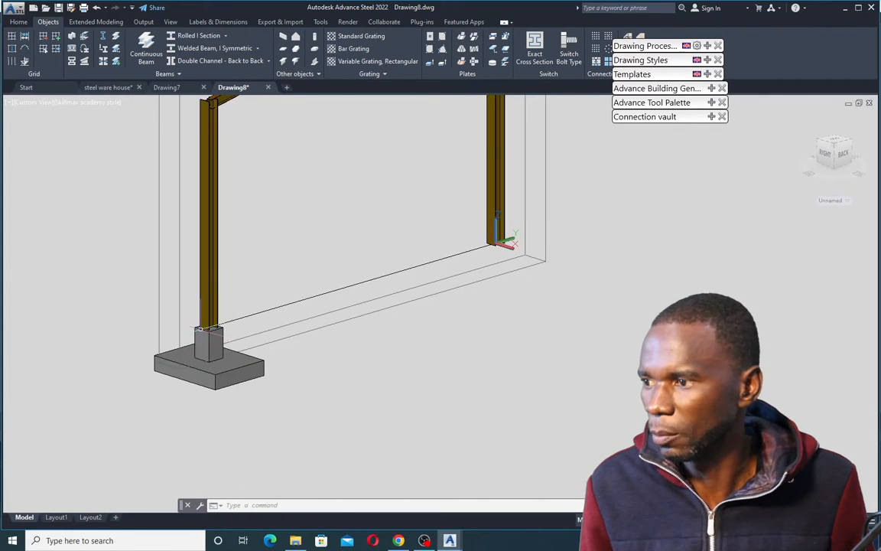
left_click(98, 283)
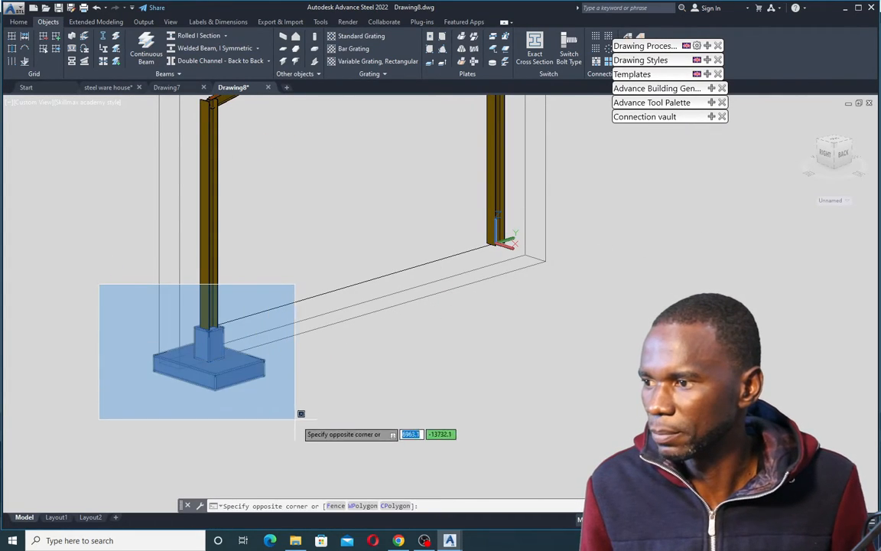
left_click(334, 421)
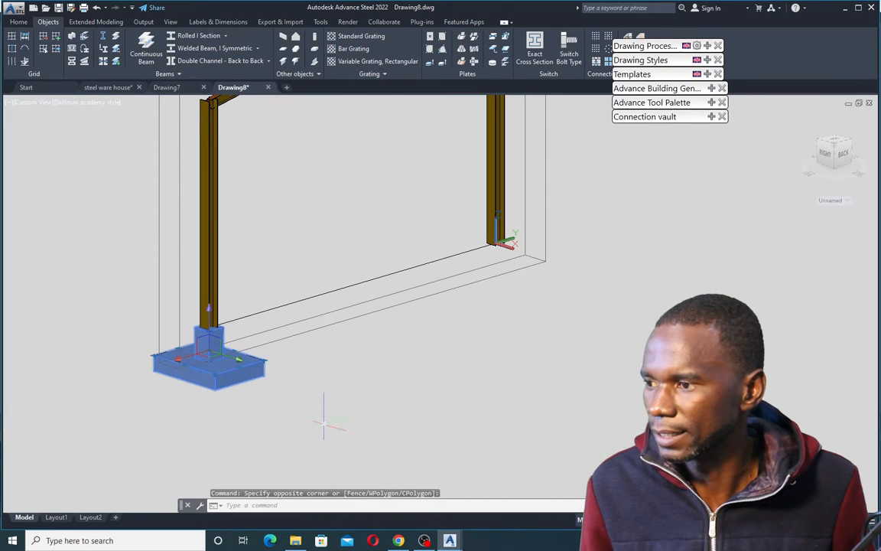
scroll(209, 318, "up", 2)
type("co")
key("Return")
scroll(228, 331, "up", 2)
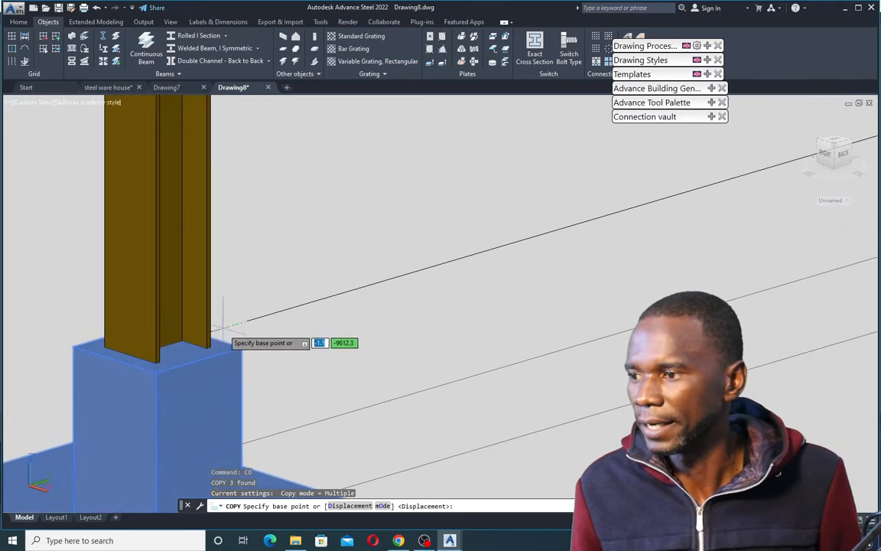
scroll(209, 350, "up", 2)
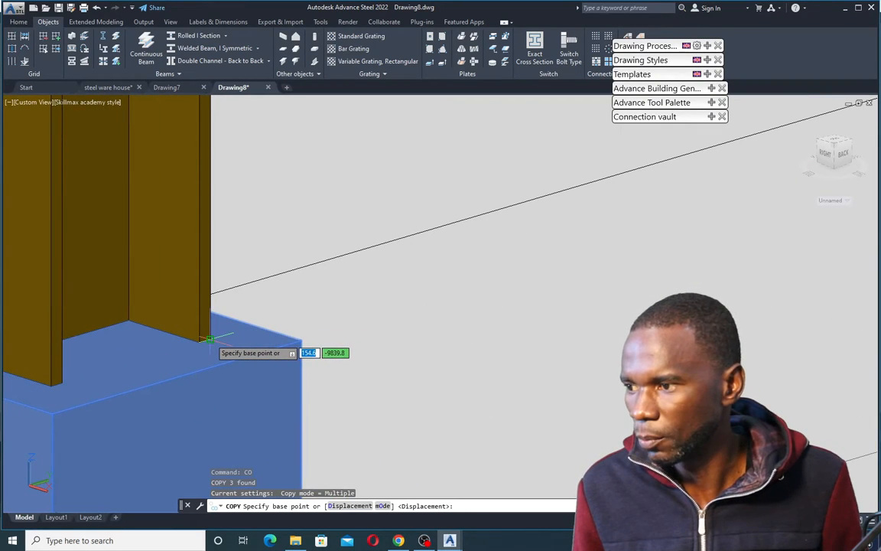
left_click(210, 339)
scroll(209, 340, "down", 6)
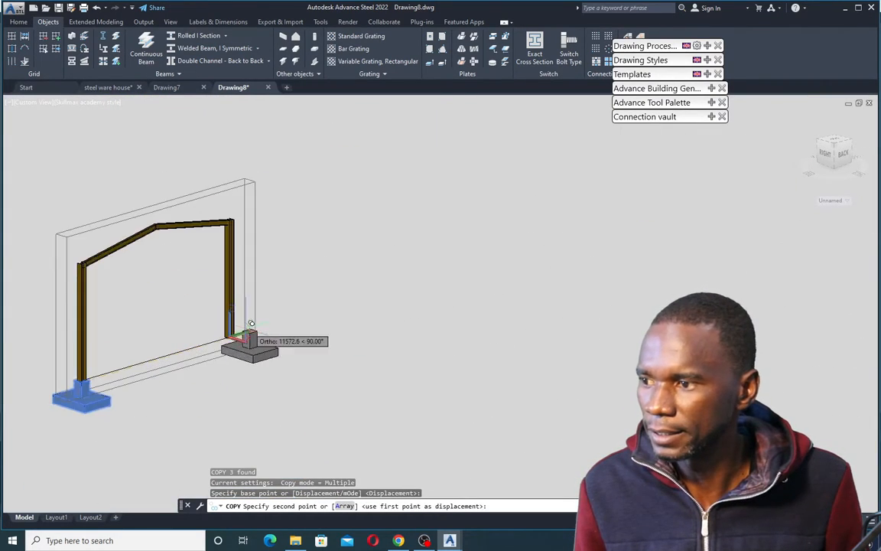
scroll(251, 335, "up", 7)
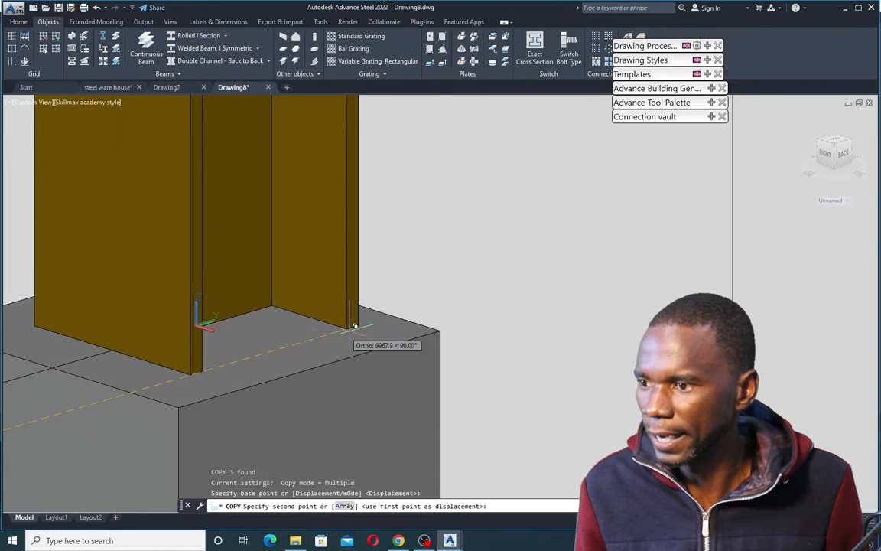
left_click(354, 326)
scroll(329, 337, "down", 2)
scroll(329, 336, "down", 5)
key("Escape")
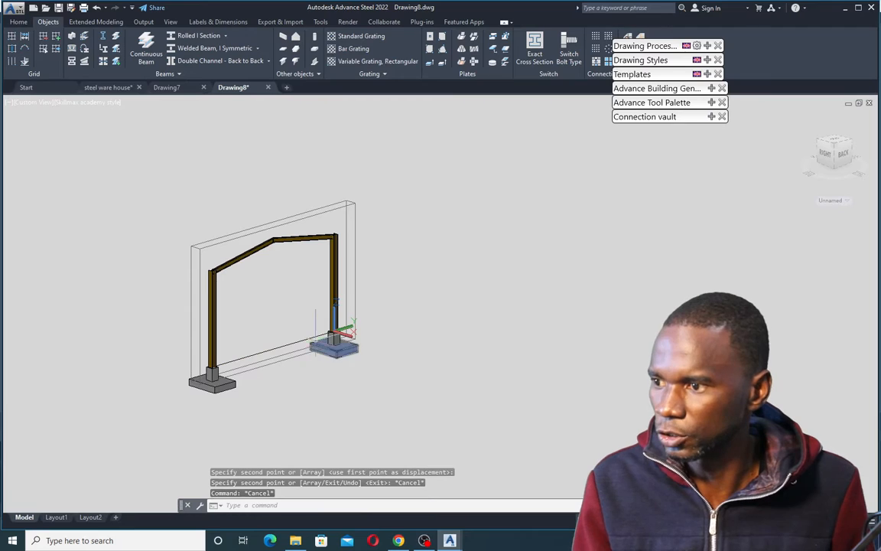
Examine both foundations within the portal frame and the first steel column's seat on its concrete column up close
scroll(288, 348, "up", 4)
scroll(255, 300, "down", 6)
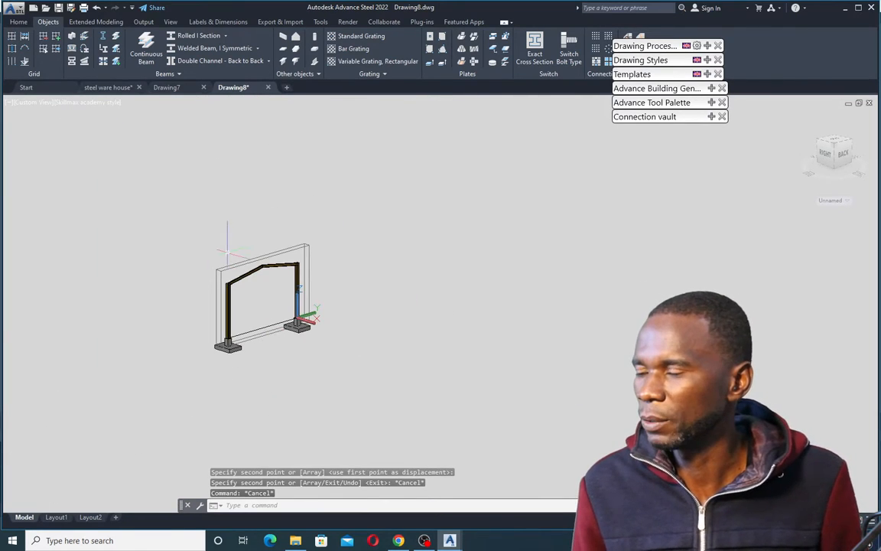
scroll(230, 360, "up", 6)
scroll(232, 375, "down", 5)
scroll(232, 375, "up", 8)
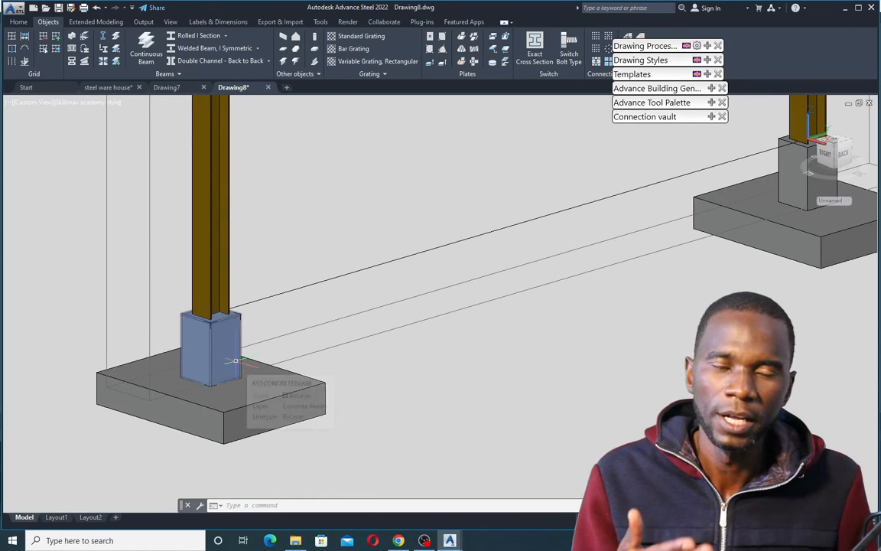
scroll(226, 325, "down", 3)
scroll(209, 319, "up", 7)
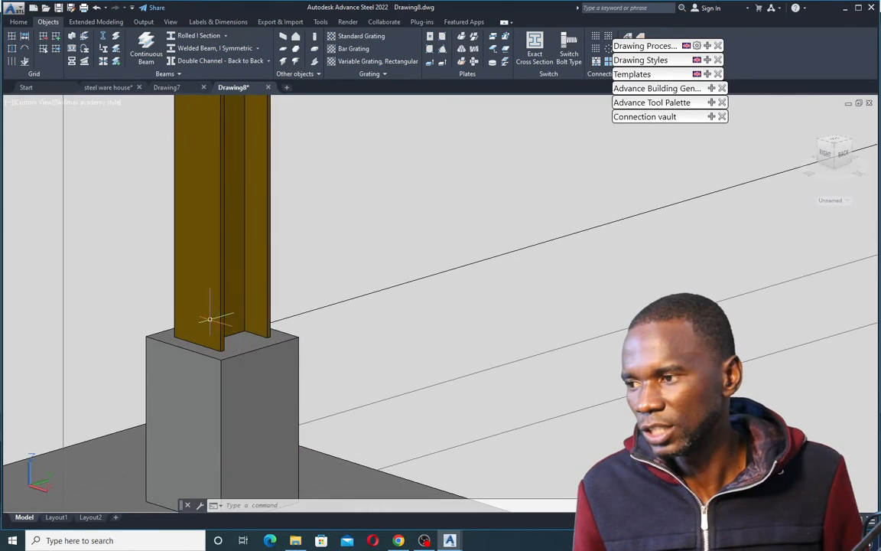
scroll(210, 320, "down", 3)
scroll(195, 317, "up", 2)
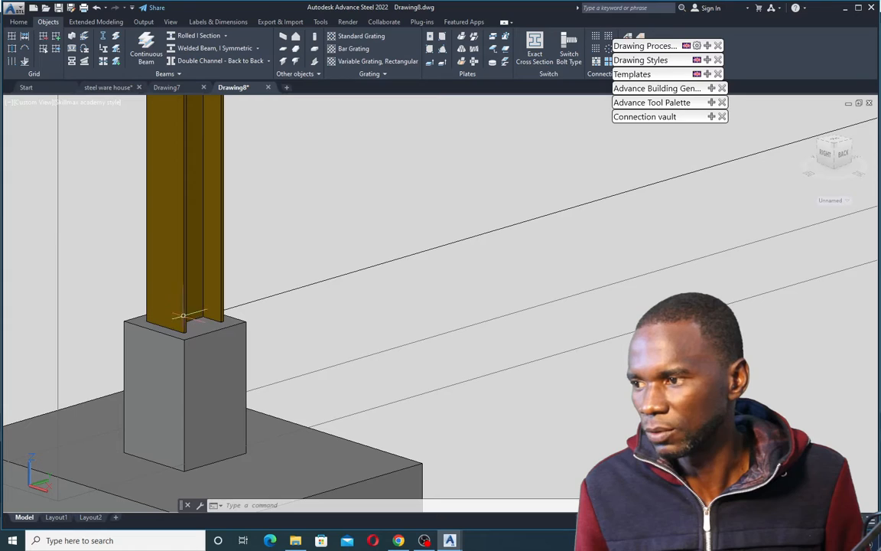
Open and expand the Connection Vault, and reposition the floating palettes so the connection categories are clear of the column base
mouse_move(645, 43)
left_mouse_down()
mouse_move(655, 54)
mouse_move(582, 135)
mouse_move(649, 165)
mouse_move(655, 129)
mouse_move(653, 142)
mouse_move(637, 93)
mouse_move(626, 92)
left_mouse_up()
scroll(384, 156, "down", 2)
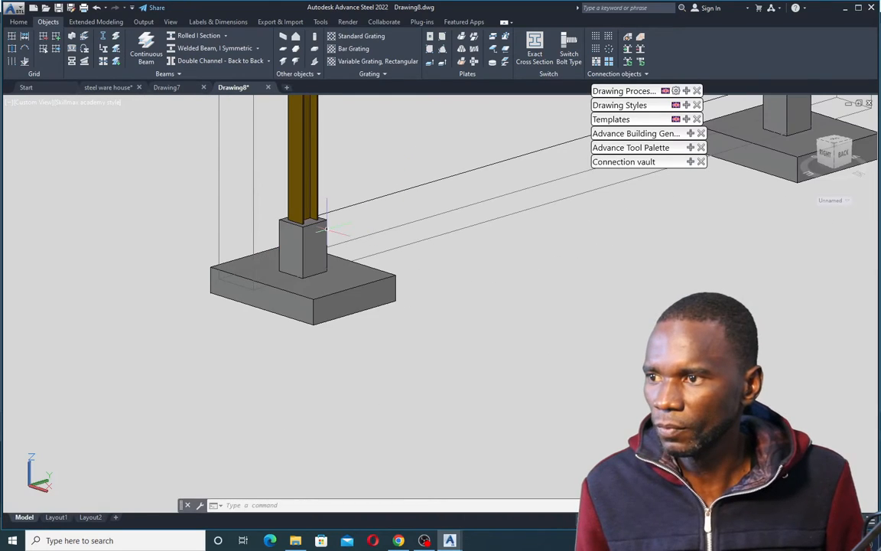
scroll(303, 187, "up", 5)
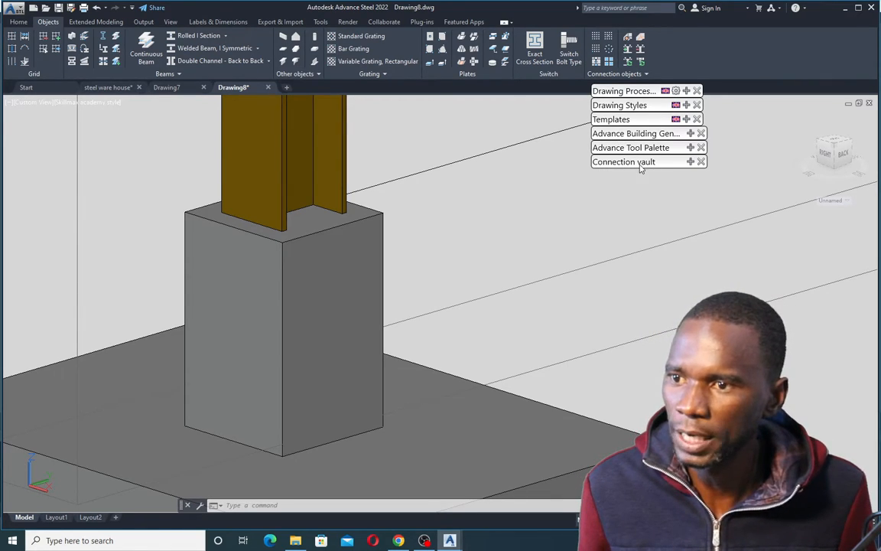
left_click(690, 163)
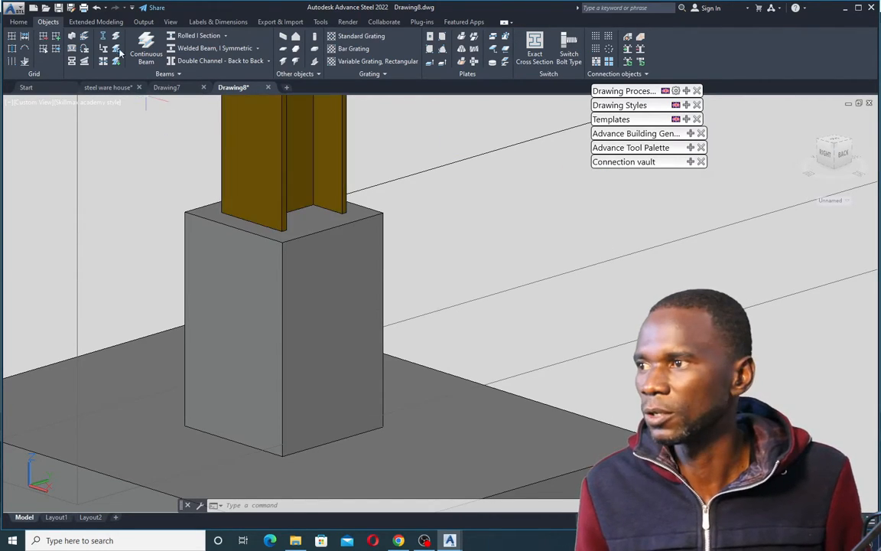
left_click(92, 22)
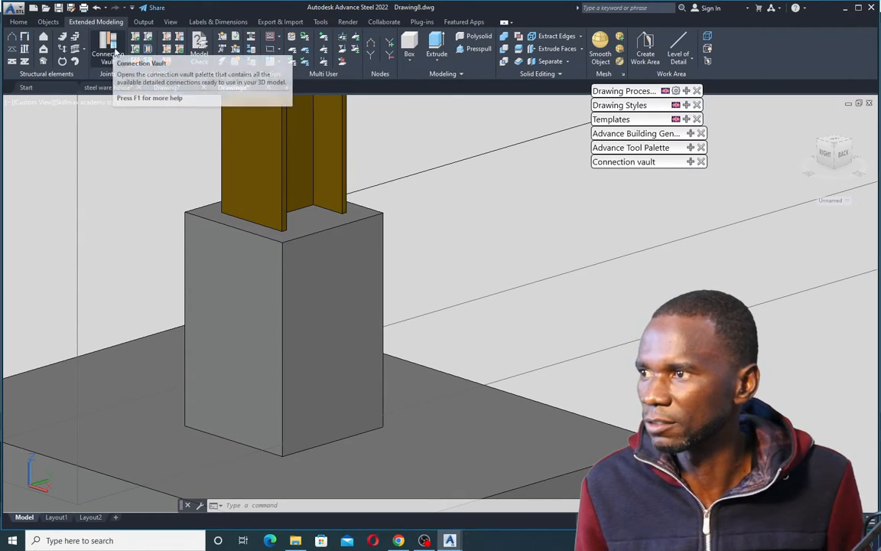
left_click(107, 47)
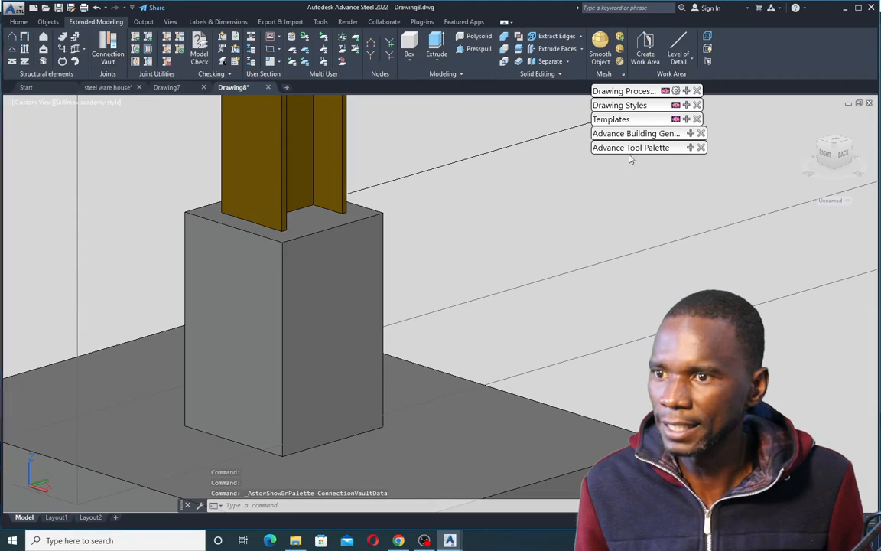
left_click(108, 47)
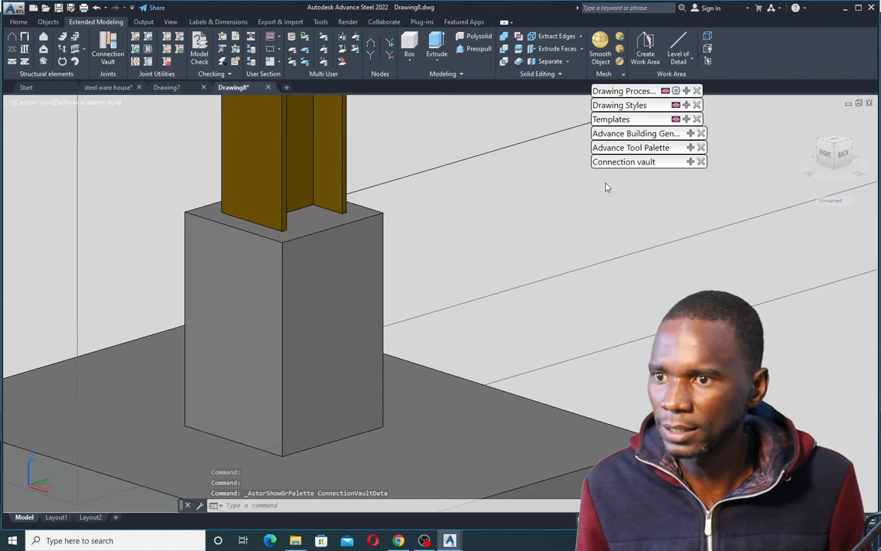
mouse_move(634, 169)
left_mouse_down()
mouse_move(634, 180)
mouse_move(520, 214)
mouse_move(622, 180)
mouse_move(626, 170)
left_mouse_up()
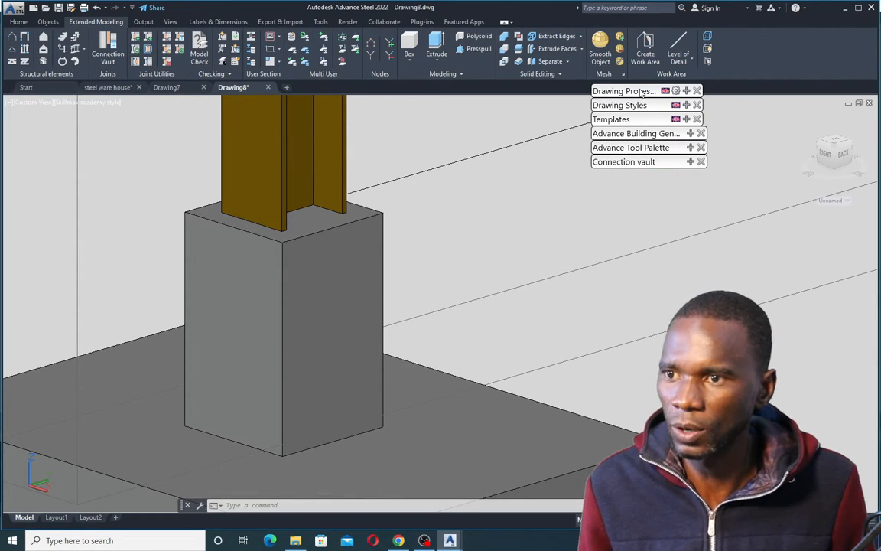
mouse_move(635, 92)
left_mouse_down()
mouse_move(551, 135)
mouse_move(677, 101)
left_mouse_up()
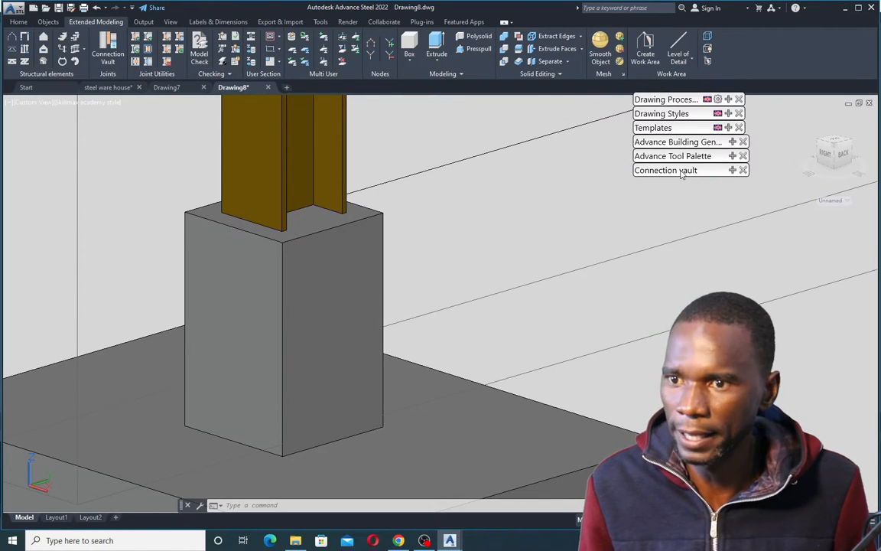
left_click(732, 170)
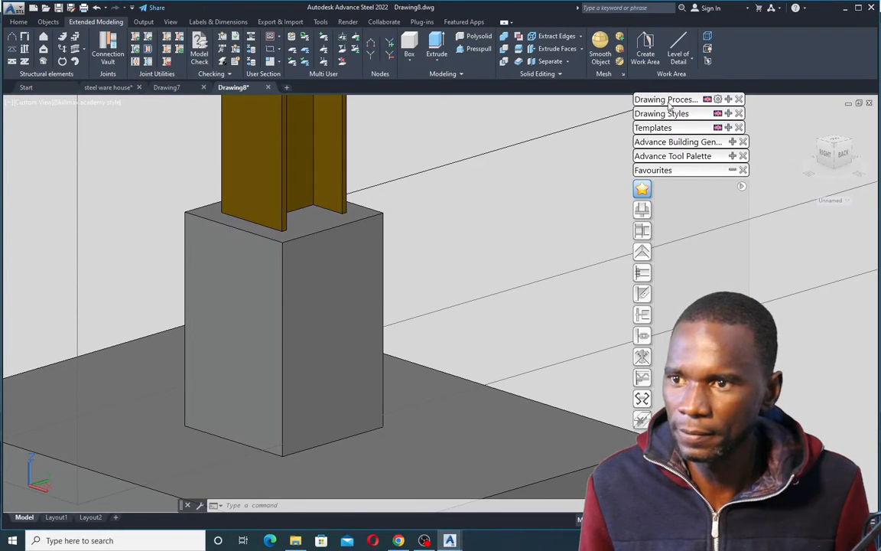
left_click_drag(667, 100, 461, 35)
Add a Base plate connection from the Plates at beam category to the steel column, without selecting an additional concrete object
scroll(343, 180, "down", 2)
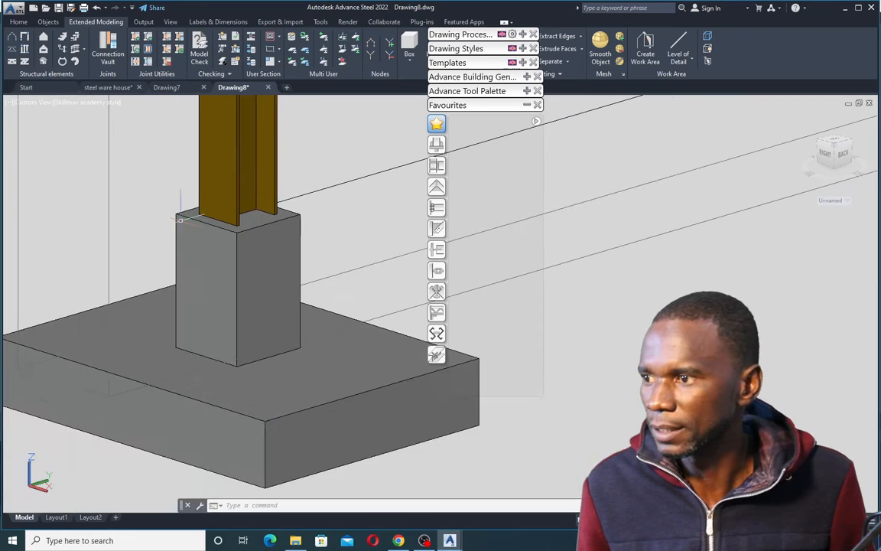
left_click(436, 147)
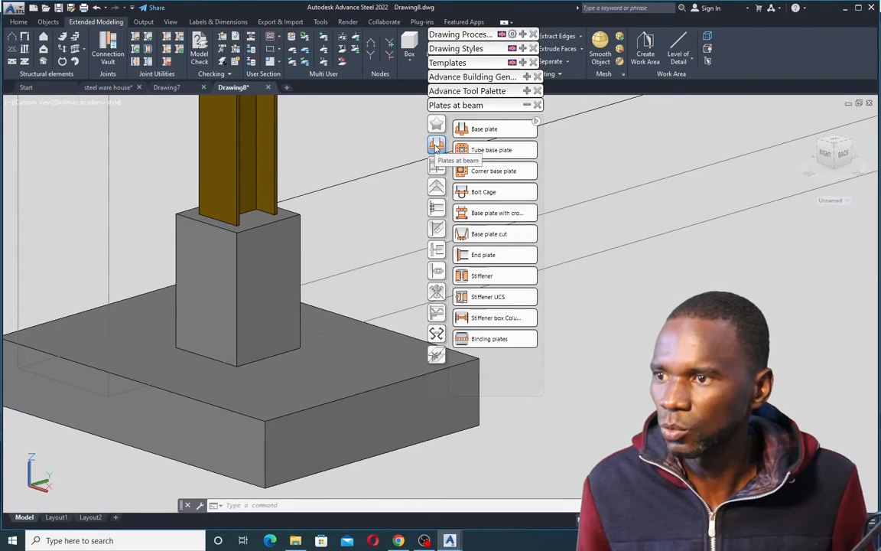
left_click(476, 130)
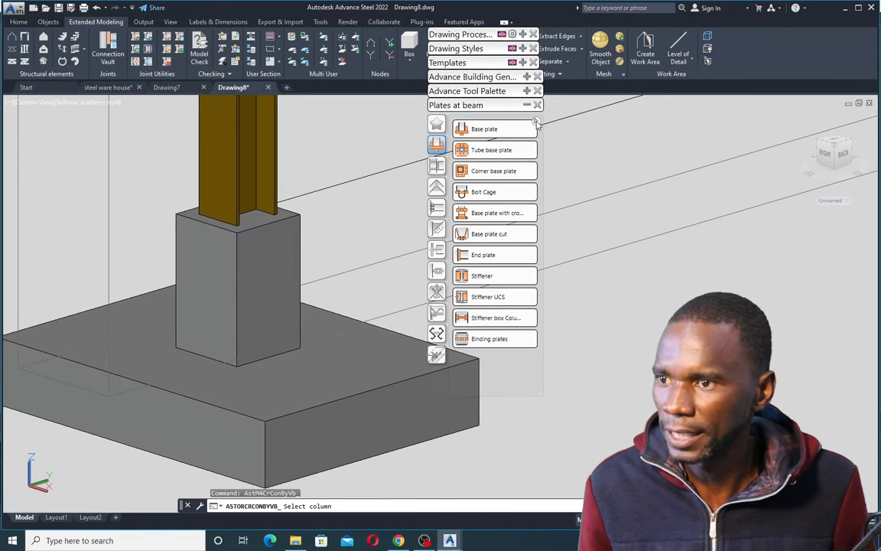
mouse_move(507, 143)
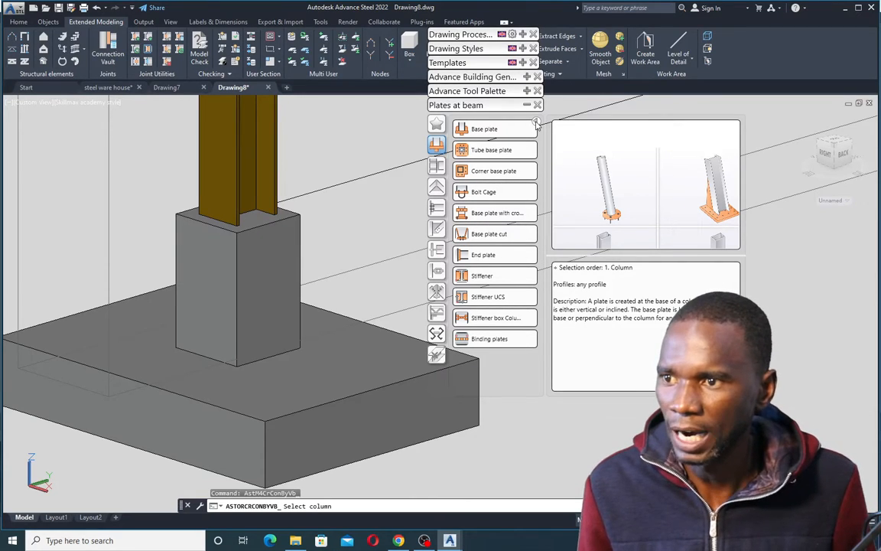
left_click(473, 149)
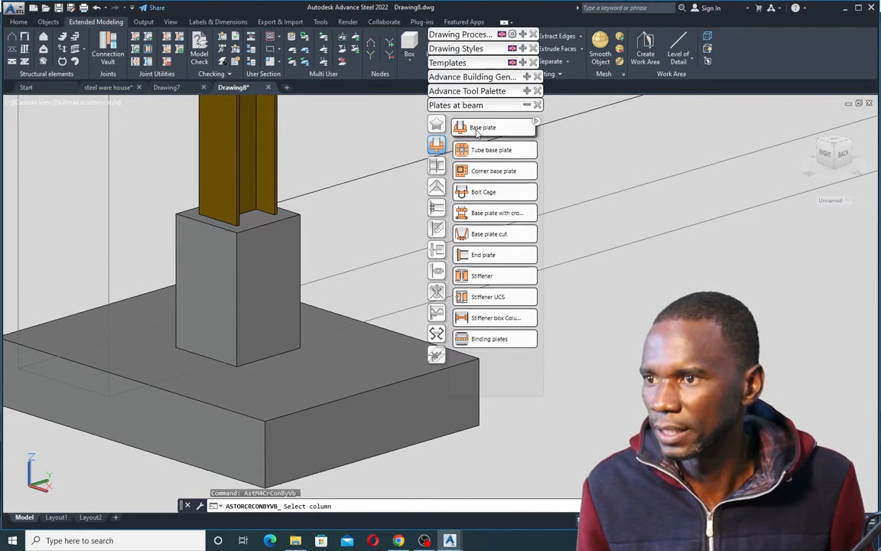
left_click(277, 153)
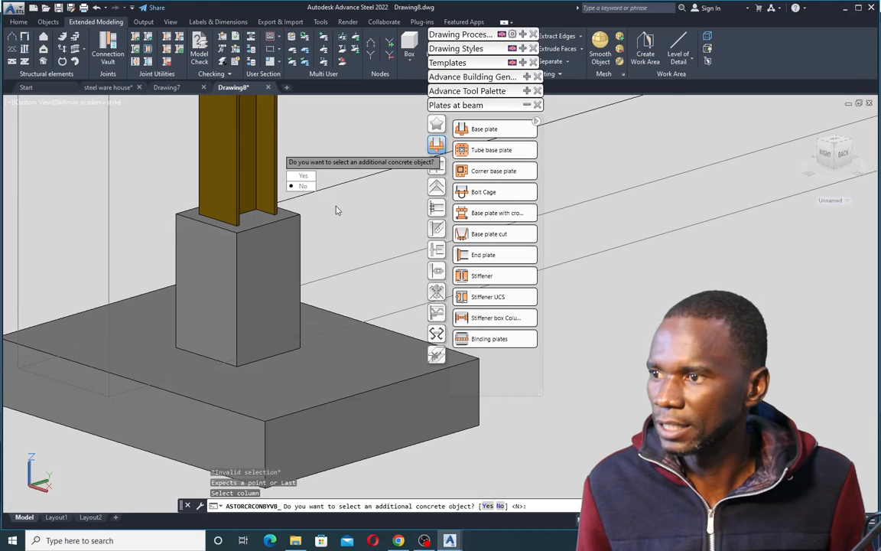
left_click(303, 186)
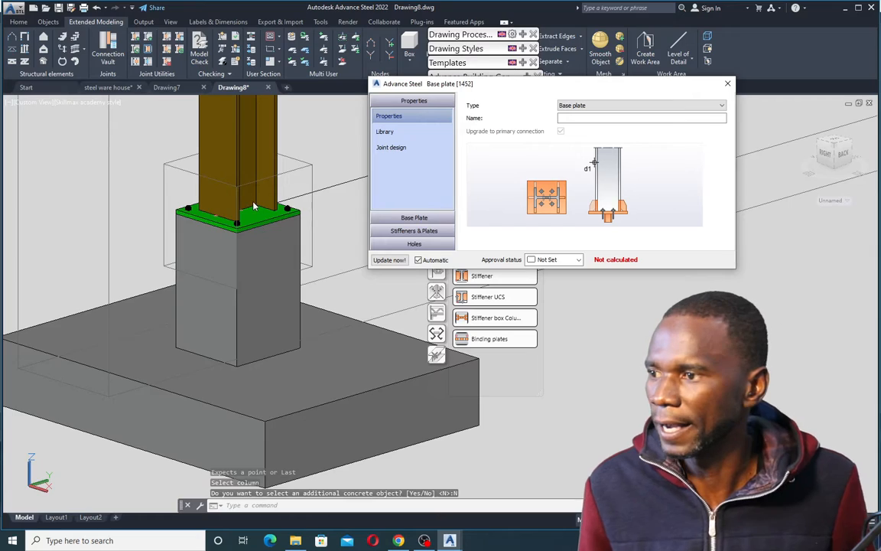
Set the base plate's thickness to 20 mm and keep its set out from centre
scroll(253, 203, "up", 5)
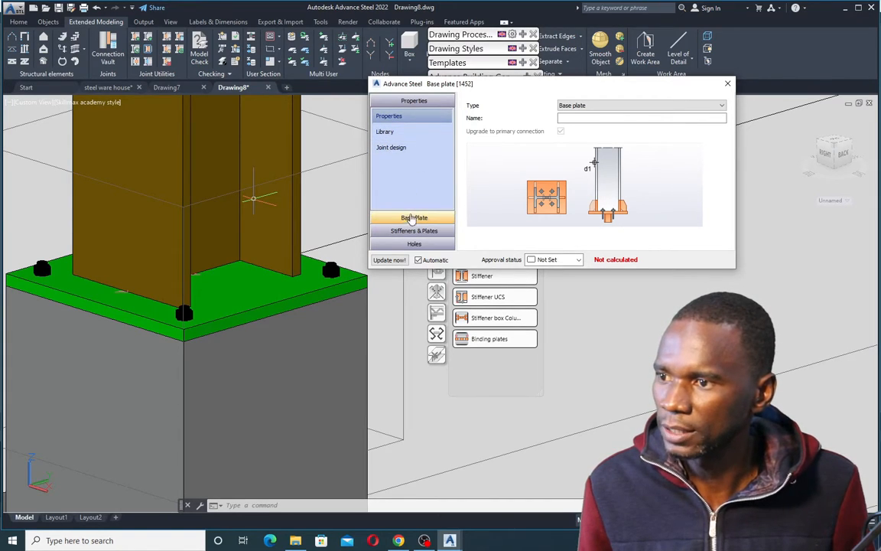
left_click(414, 219)
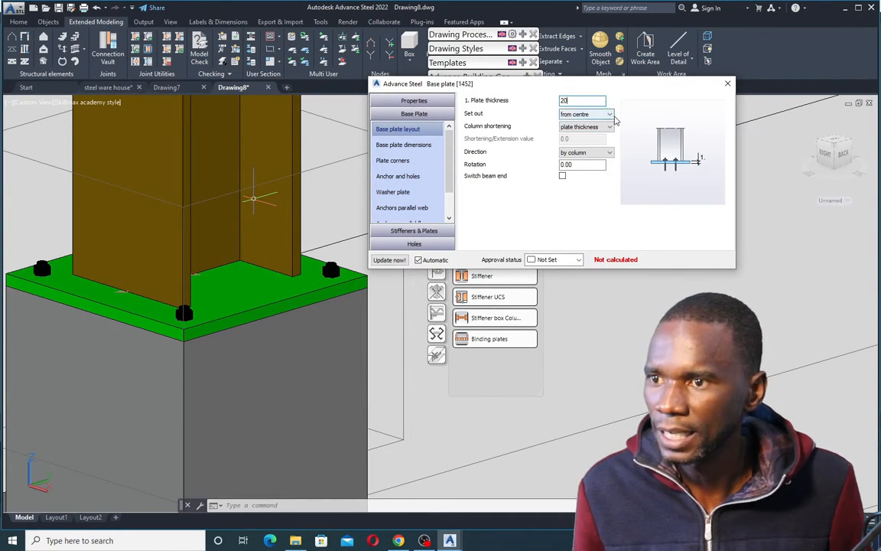
left_click(610, 114)
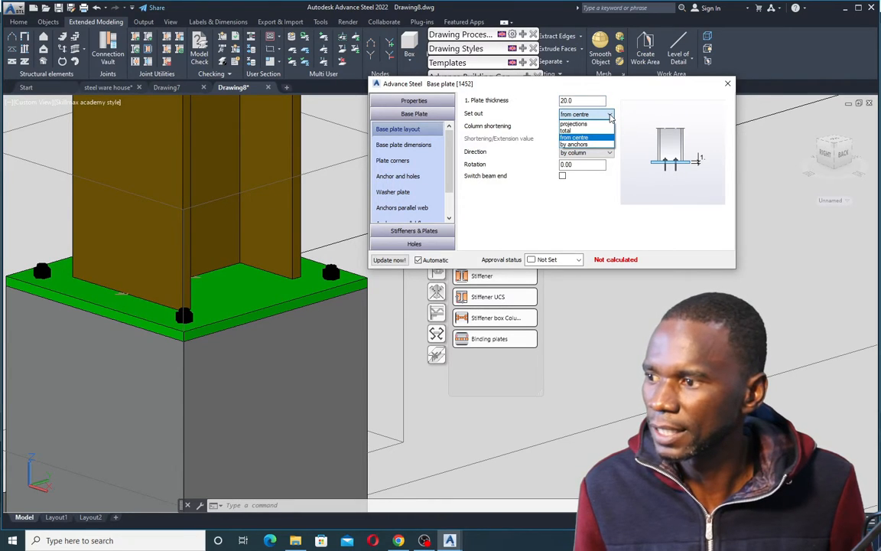
left_click(610, 116)
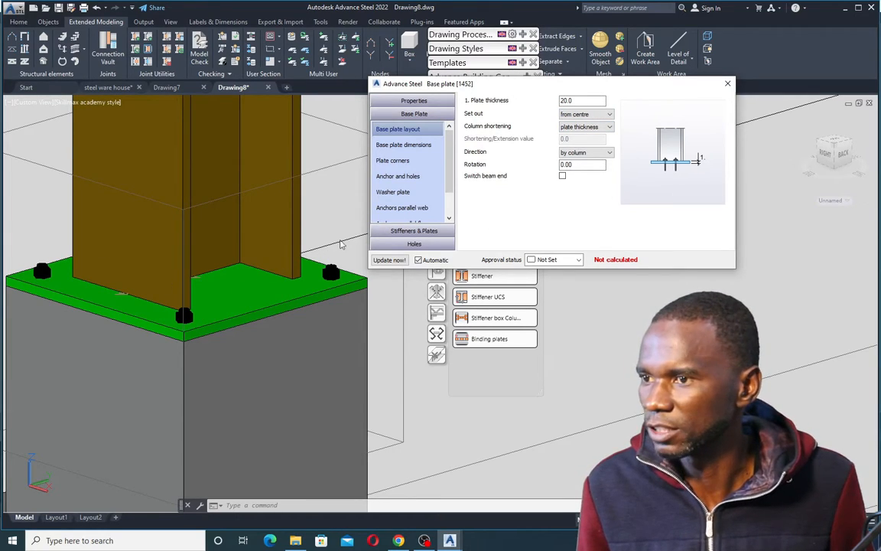
Review the base plate's dimension and corner shape settings
left_click(398, 145)
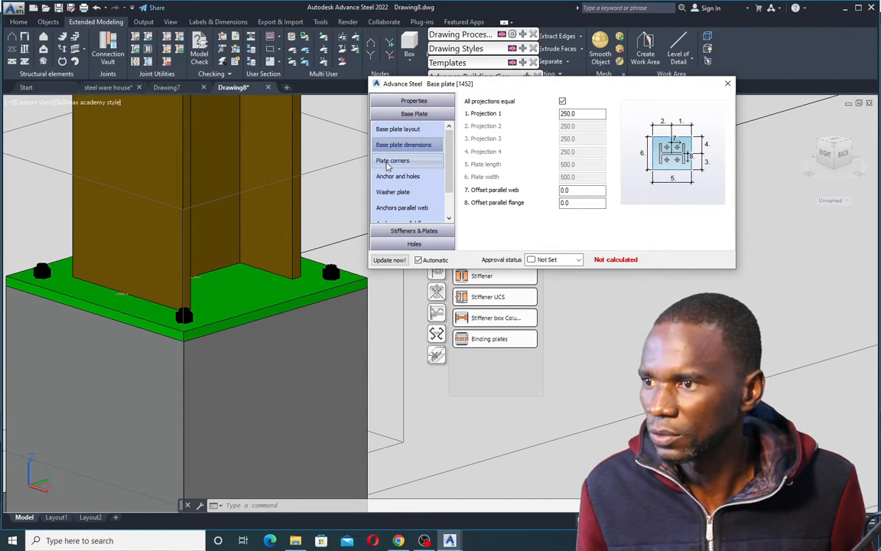
left_click(388, 163)
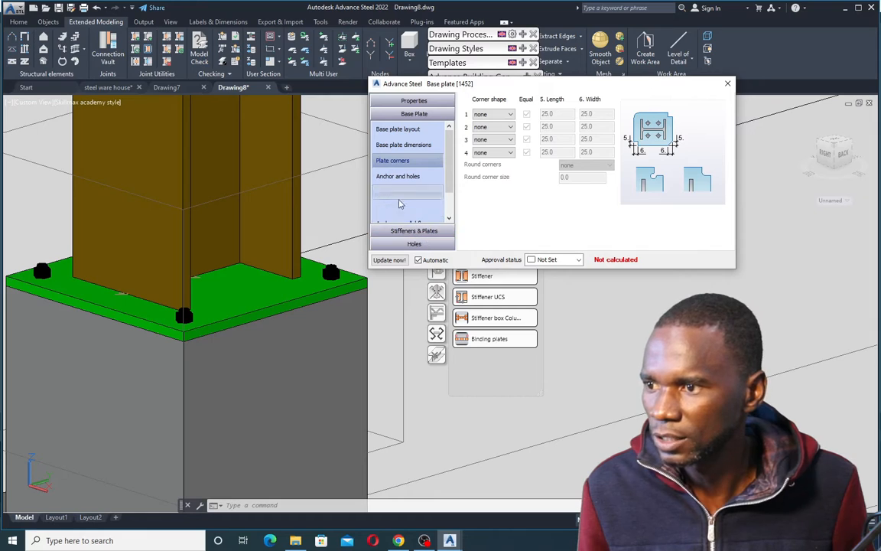
scroll(451, 201, "down", 1)
scroll(451, 202, "up", 1)
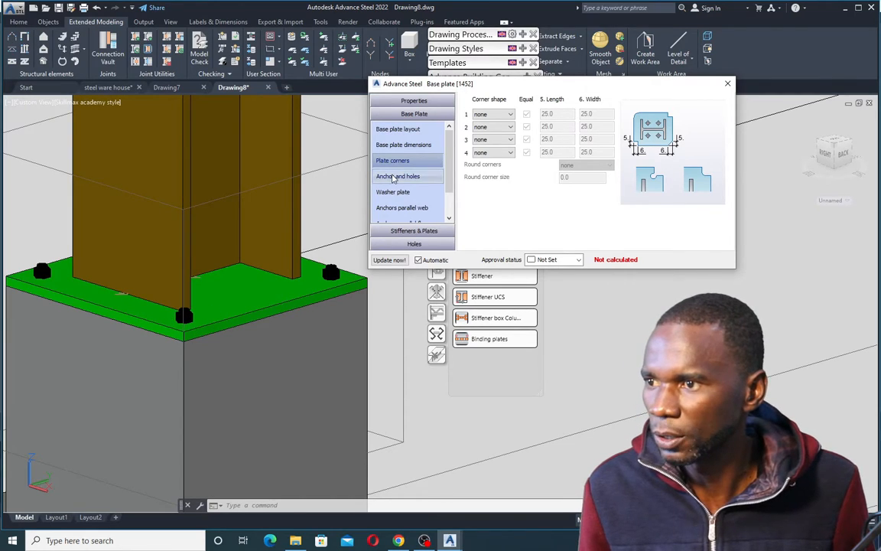
Set the base plate's anchor grade to 8.8, keeping 20 mm holding down bolts, and finish the connection settings
left_click(414, 115)
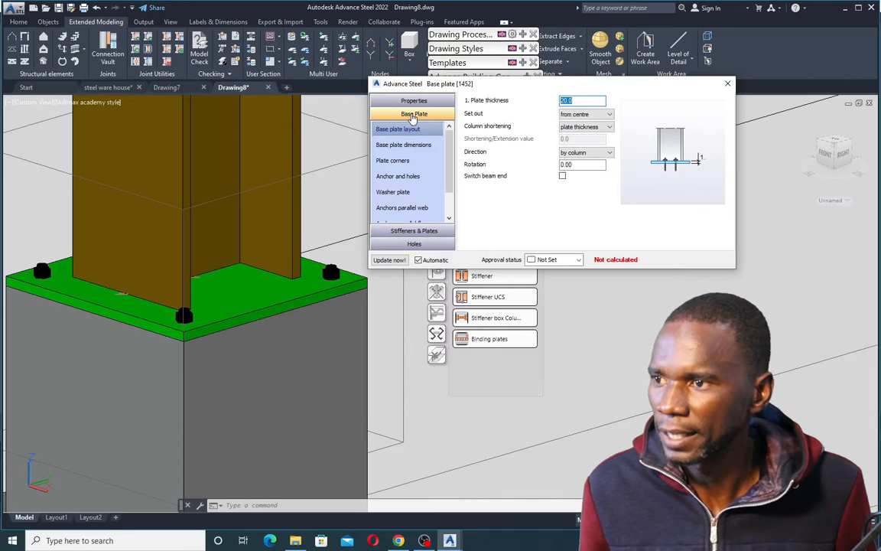
left_click(404, 178)
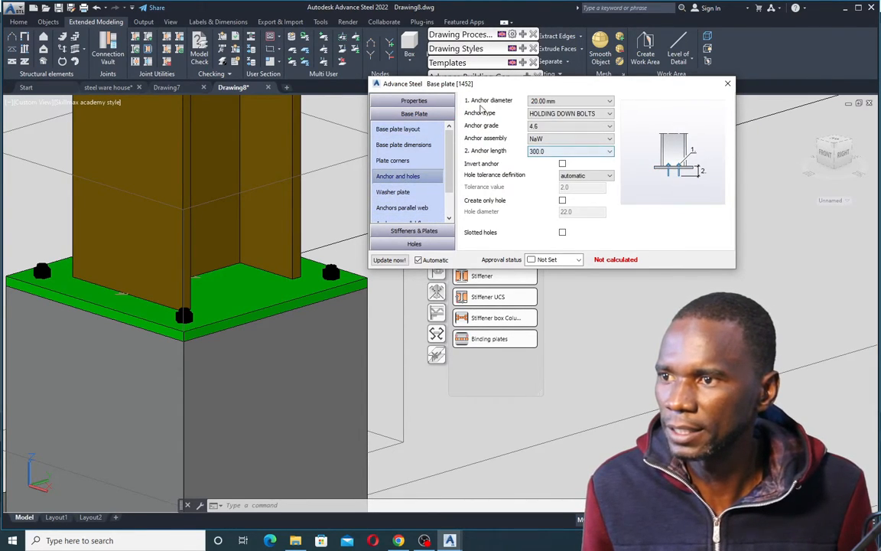
left_click(607, 102)
left_click(603, 104)
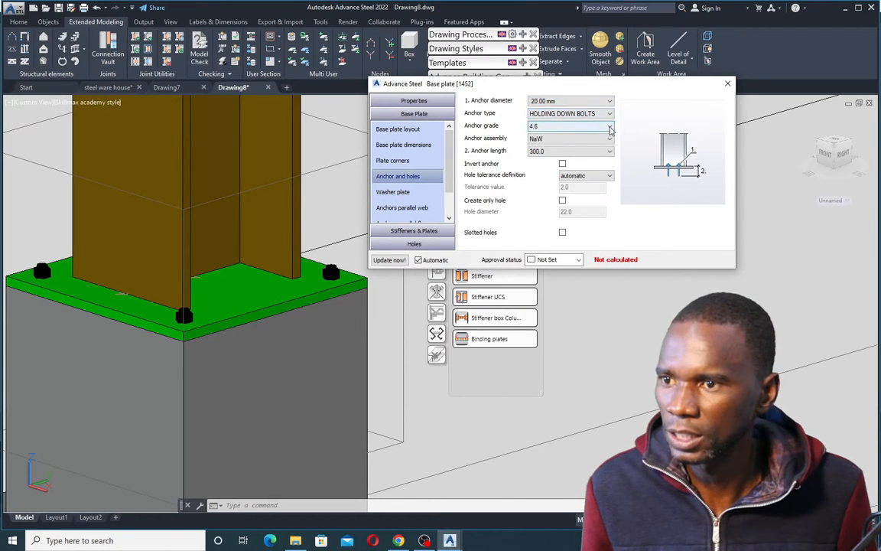
left_click(610, 127)
left_click(581, 139)
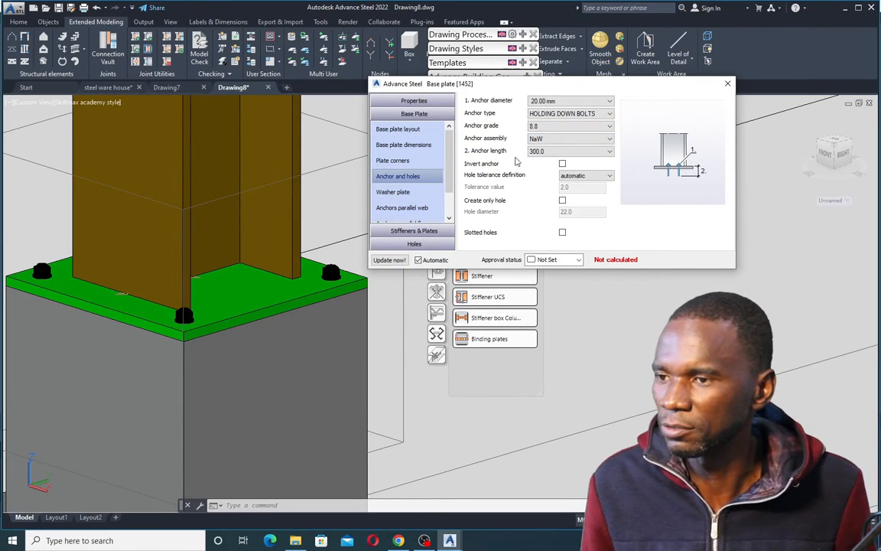
left_click(727, 82)
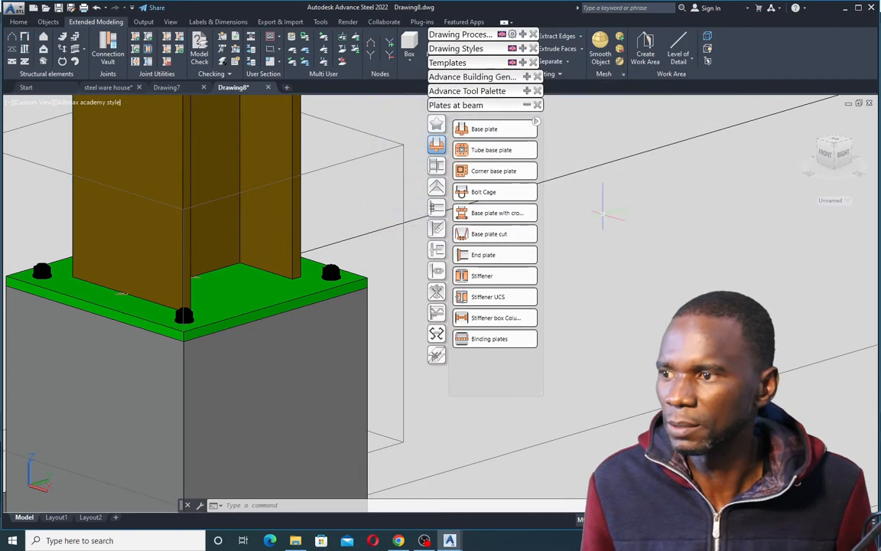
Examine the base plate and its anchor bolts on the concrete column from several angles and within the whole frame
scroll(604, 211, "down", 2)
scroll(459, 230, "up", 1)
scroll(360, 249, "down", 2)
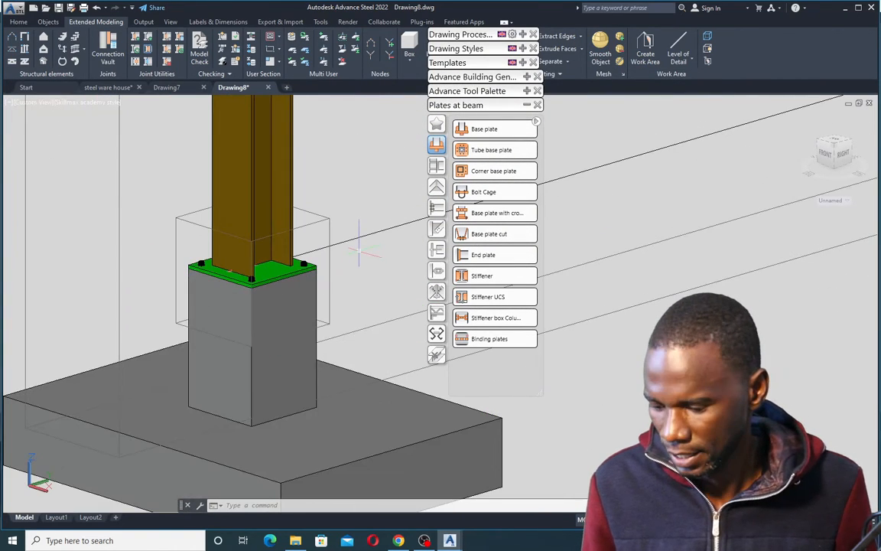
scroll(358, 260, "down", 1)
scroll(306, 264, "up", 5)
scroll(306, 291, "down", 5)
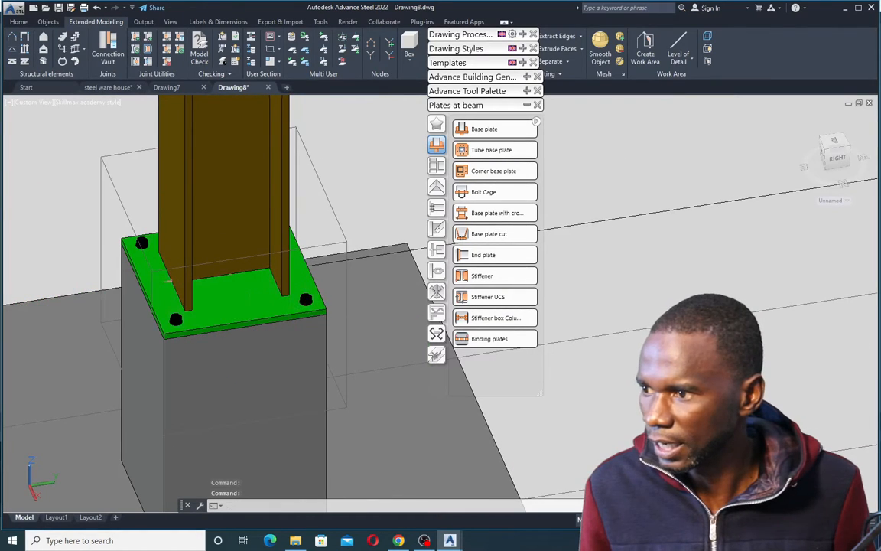
scroll(323, 337, "up", 5)
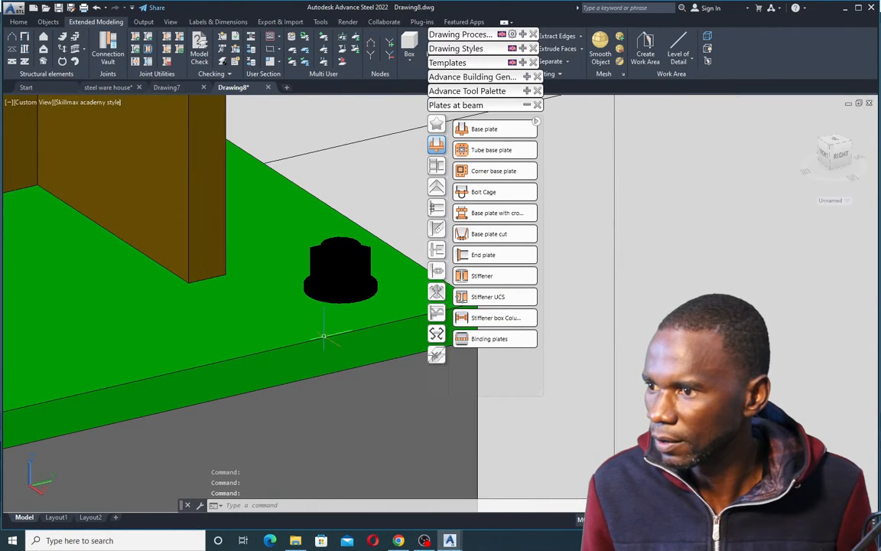
scroll(323, 337, "down", 5)
scroll(281, 312, "up", 3)
scroll(281, 312, "down", 6)
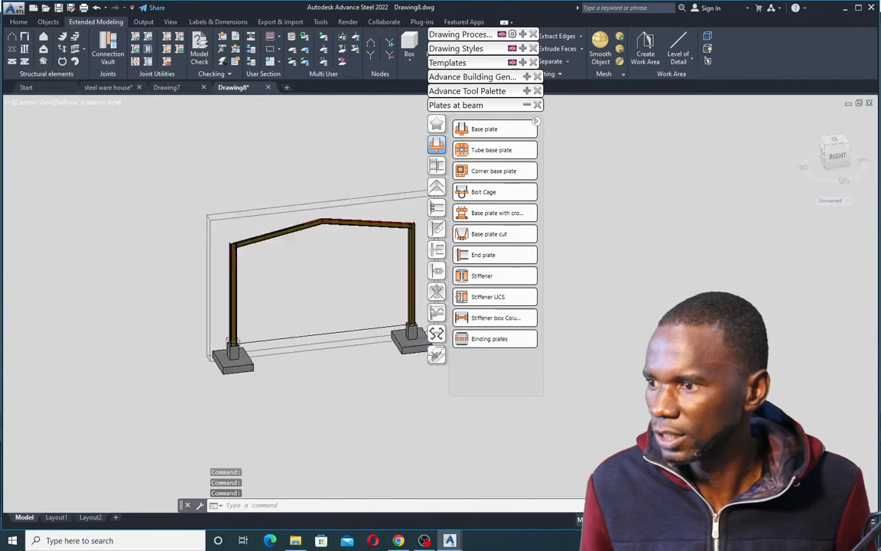
scroll(156, 310, "up", 6)
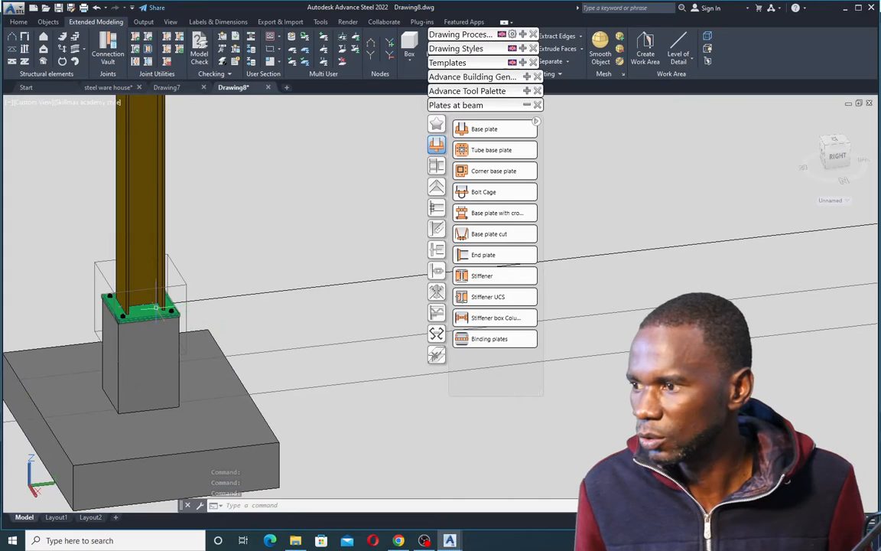
Reposition the collapsed floating palettes away from the frame and show the Tools category of the Advance Tool Palette
left_click(527, 106)
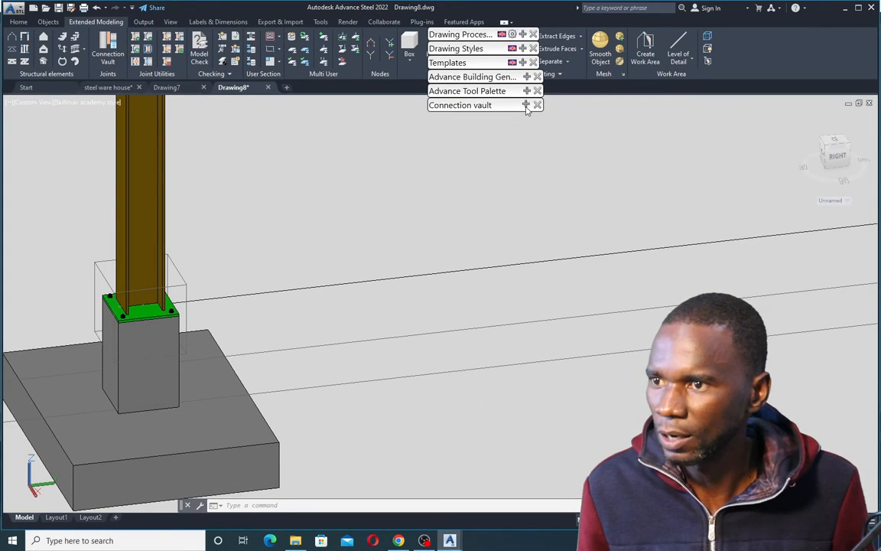
left_click_drag(474, 42, 629, 66)
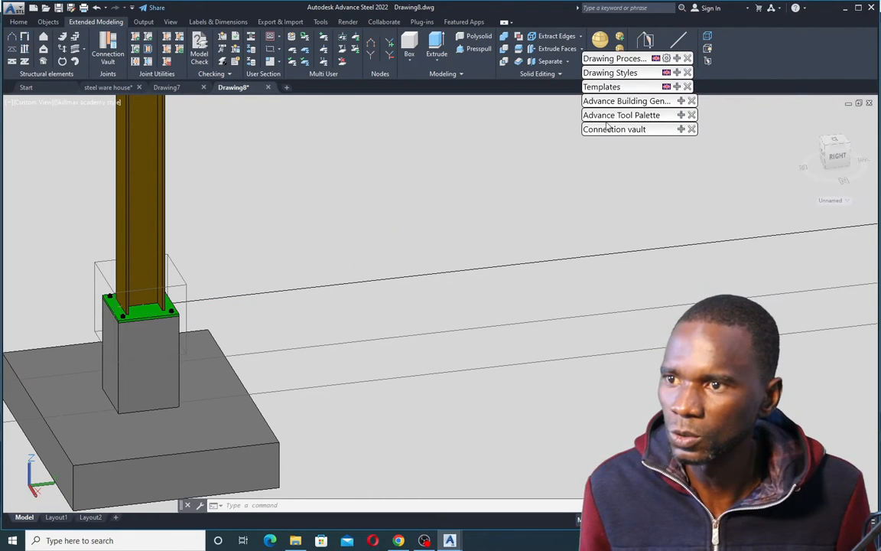
left_click(681, 116)
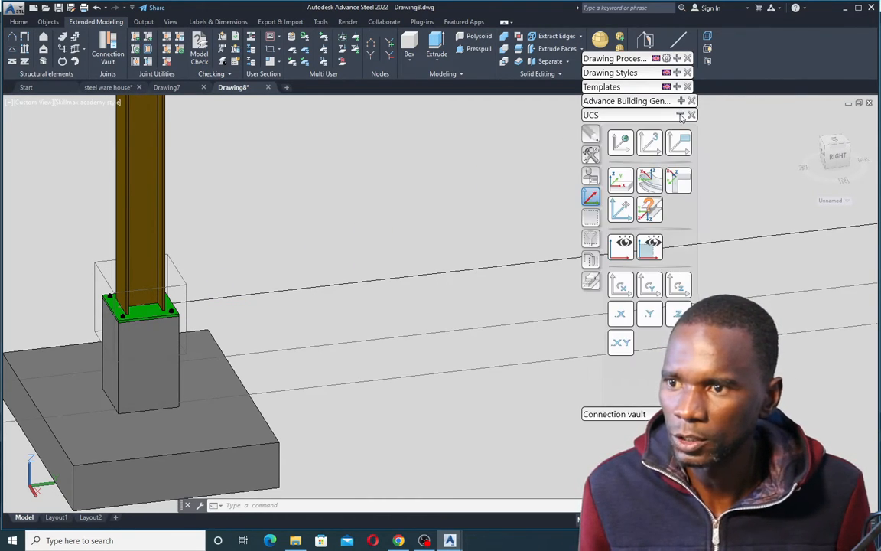
left_click(591, 155)
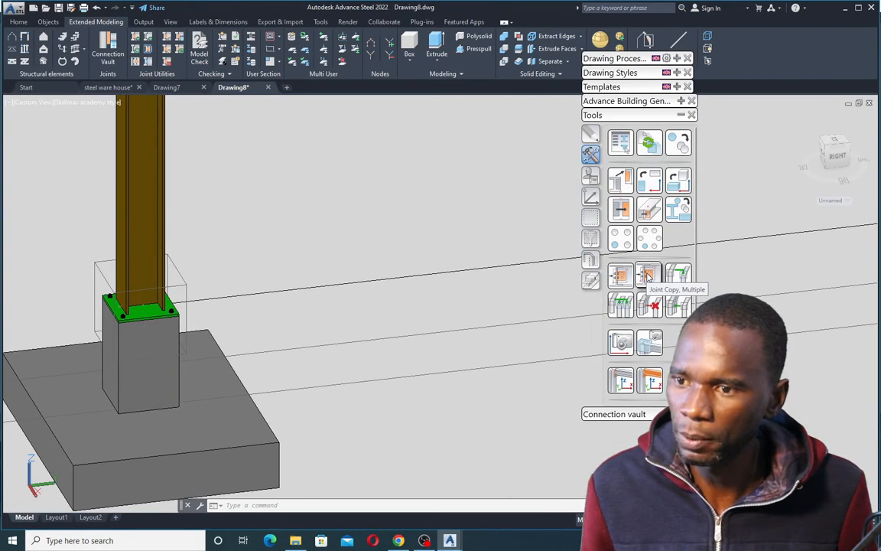
Copy the base plate joint onto the opposite steel column with Joint Copy, Multiple
left_click(648, 277)
scroll(172, 326, "up", 1)
left_click(157, 311)
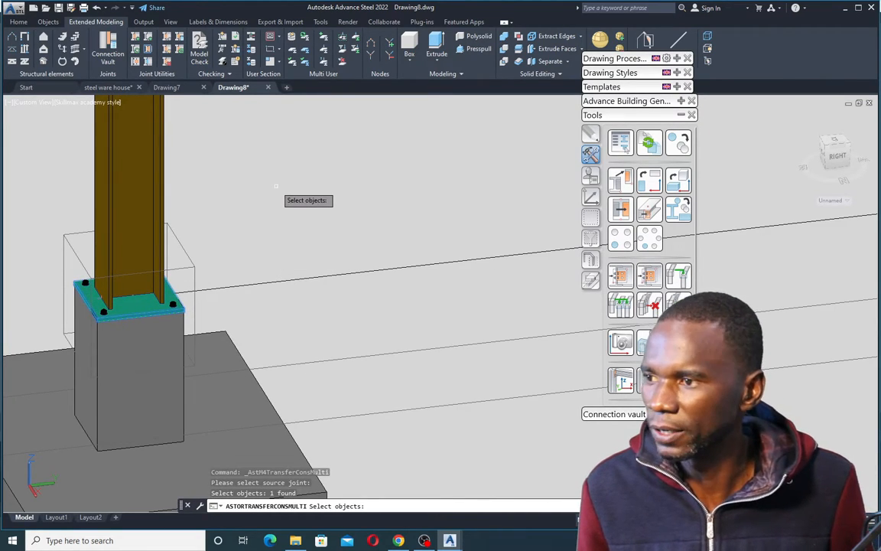
key("Return")
scroll(194, 291, "down", 5)
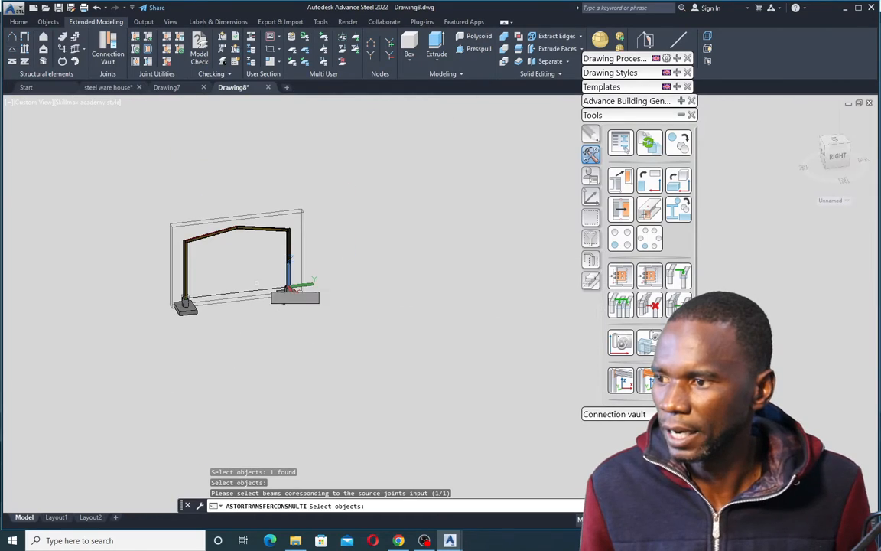
scroll(256, 283, "up", 5)
left_click(298, 248)
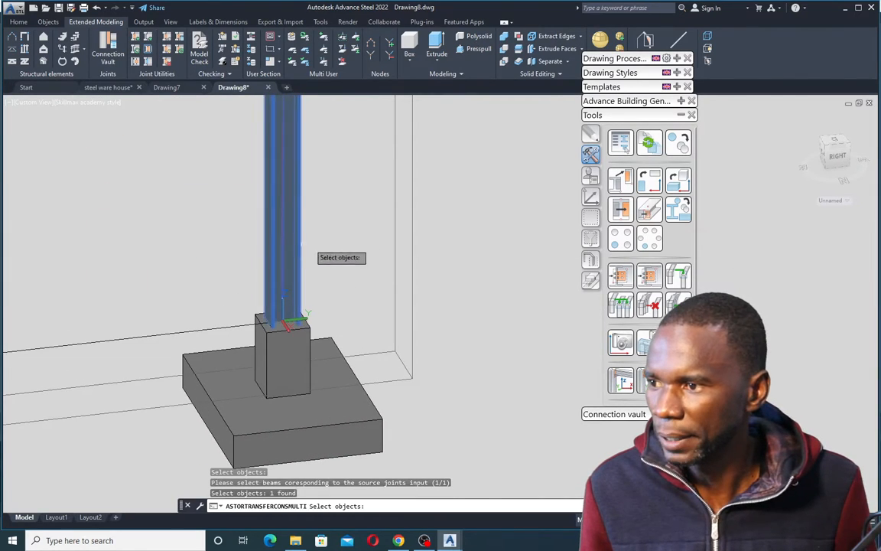
key("Return")
scroll(314, 297, "up", 4)
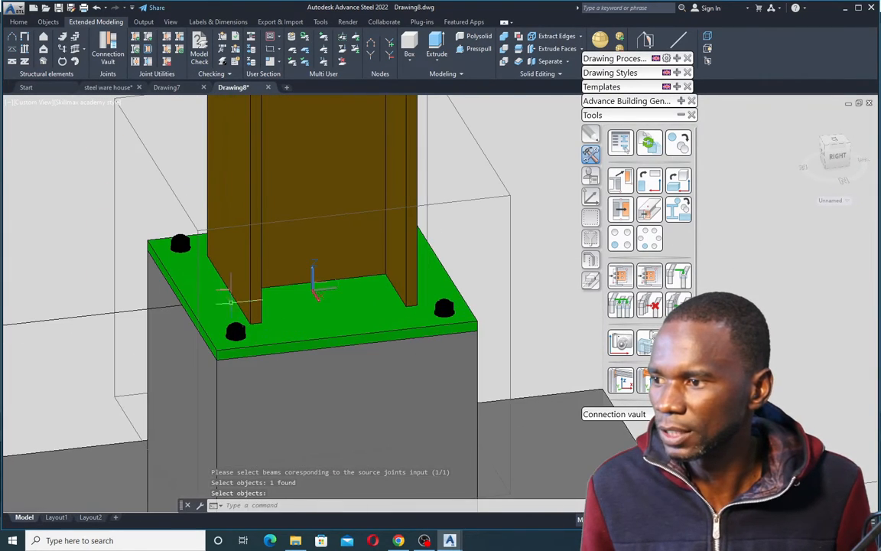
Collapse the Advance Tool Palette and show the Column - Beam connections of the Connection Vault beside the eaves joint
scroll(320, 310, "down", 2)
scroll(323, 314, "down", 5)
scroll(323, 314, "up", 5)
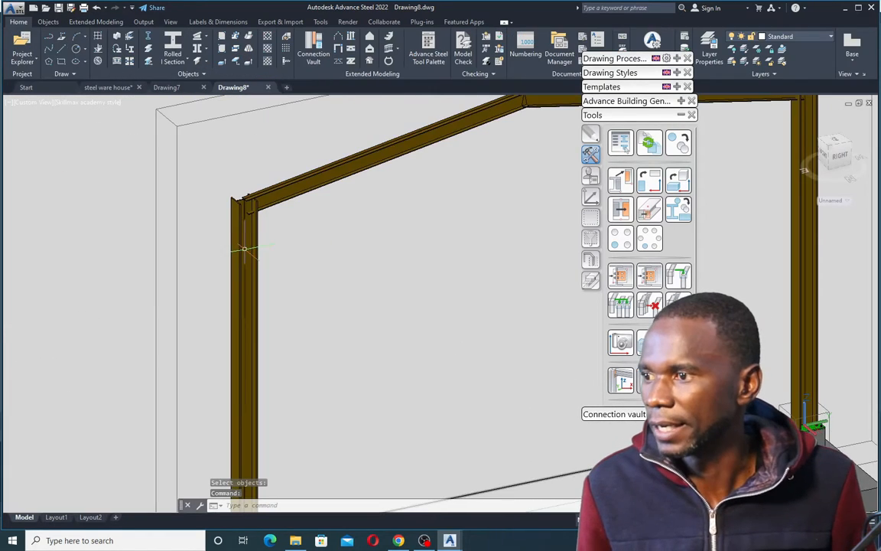
scroll(241, 214, "up", 5)
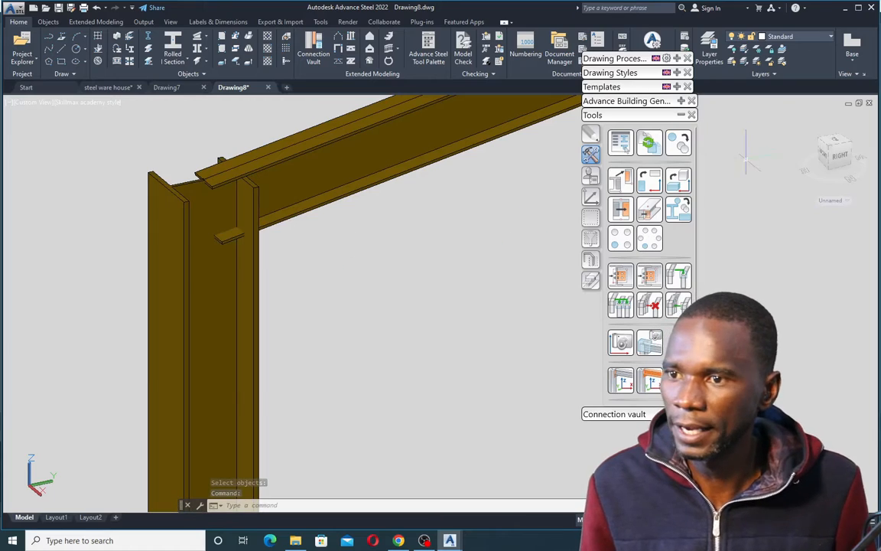
left_click(680, 116)
left_click_drag(626, 59, 430, 55)
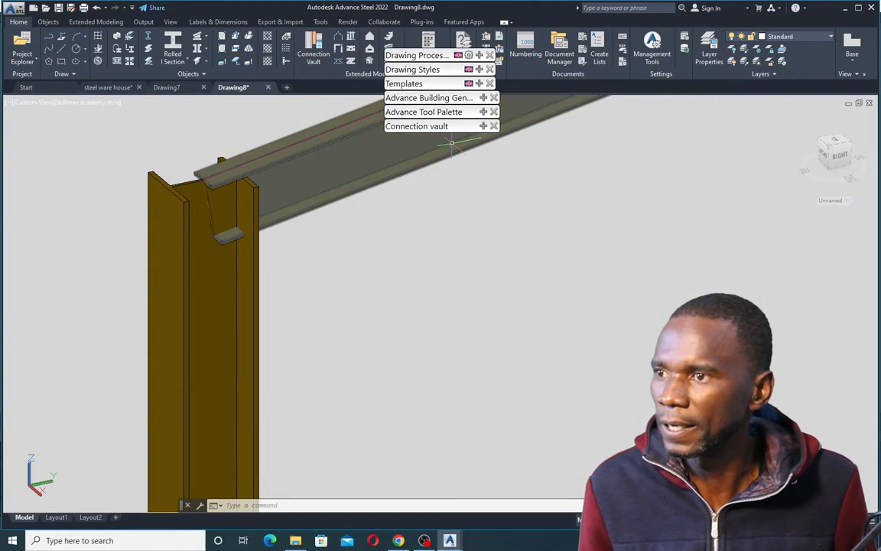
left_click(482, 127)
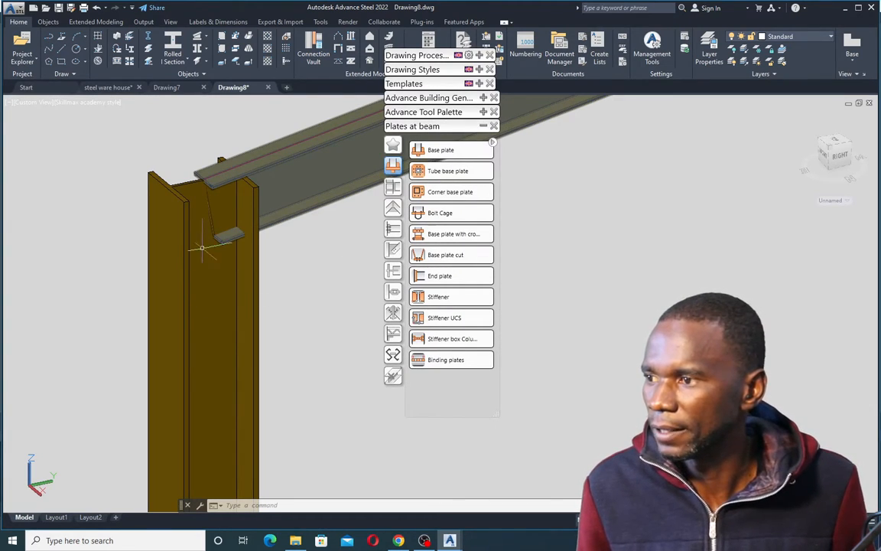
left_click(393, 188)
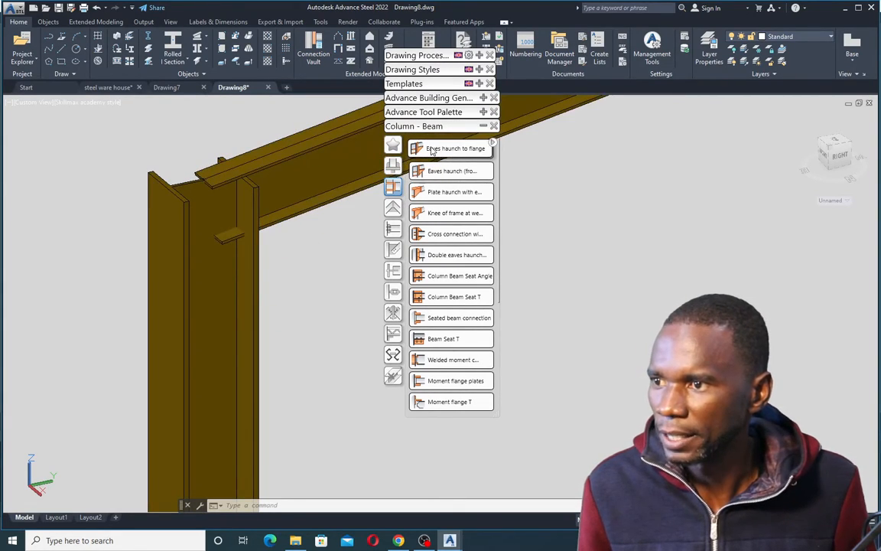
Add an Eaves haunch to flange connection between the steel column and its rafter
mouse_move(493, 146)
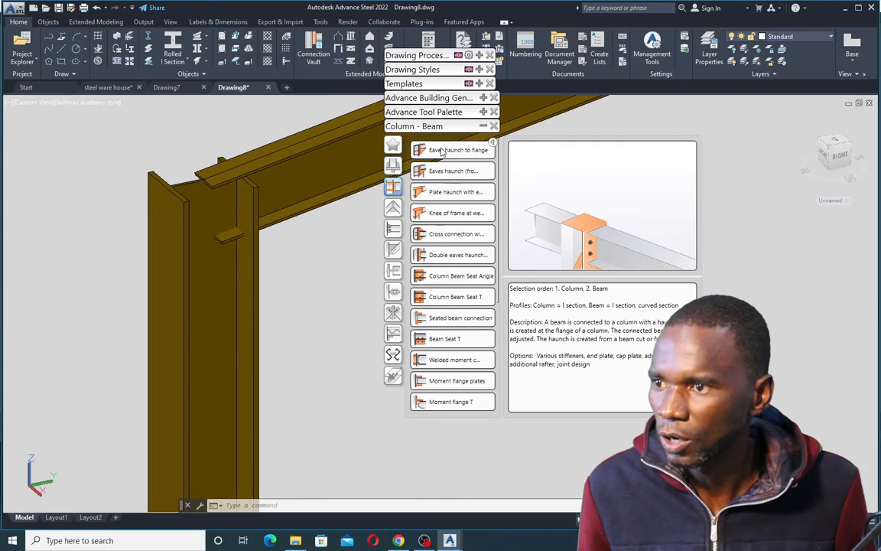
left_click(452, 170)
left_click(235, 261)
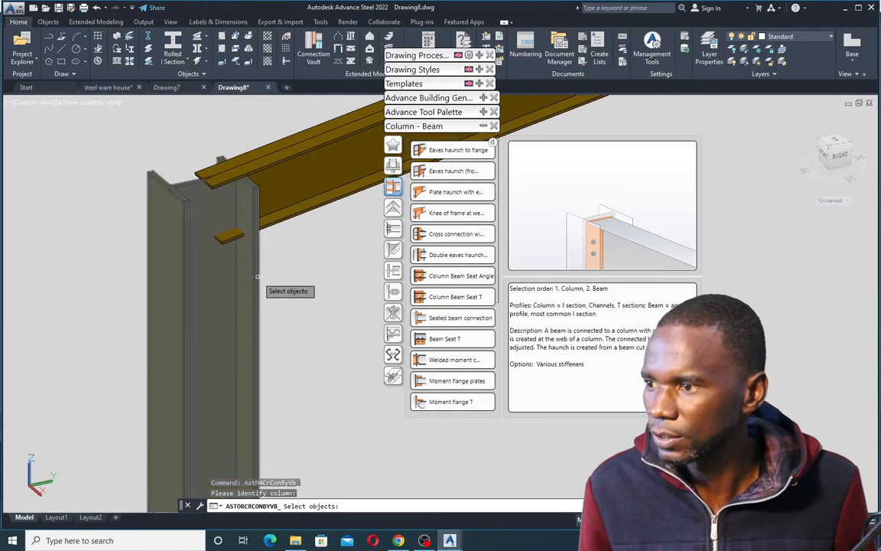
key("Return")
left_click(307, 215)
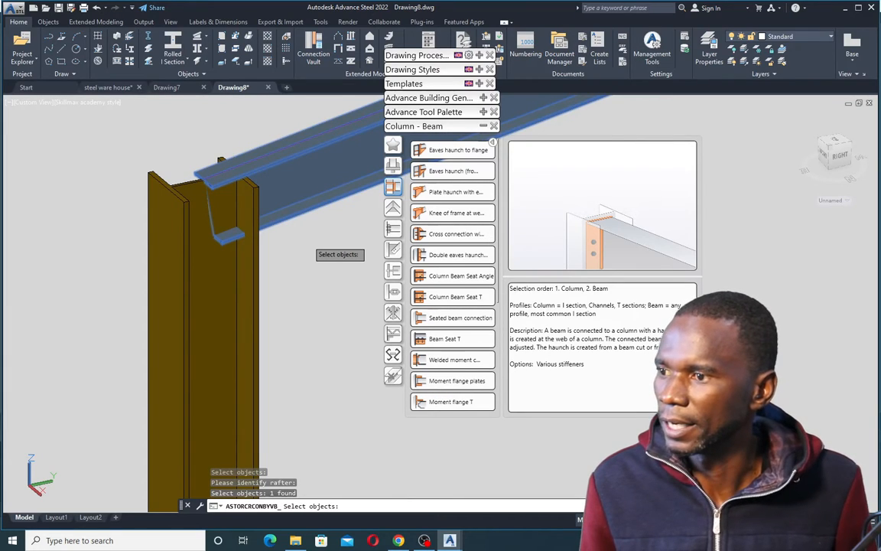
key("Return")
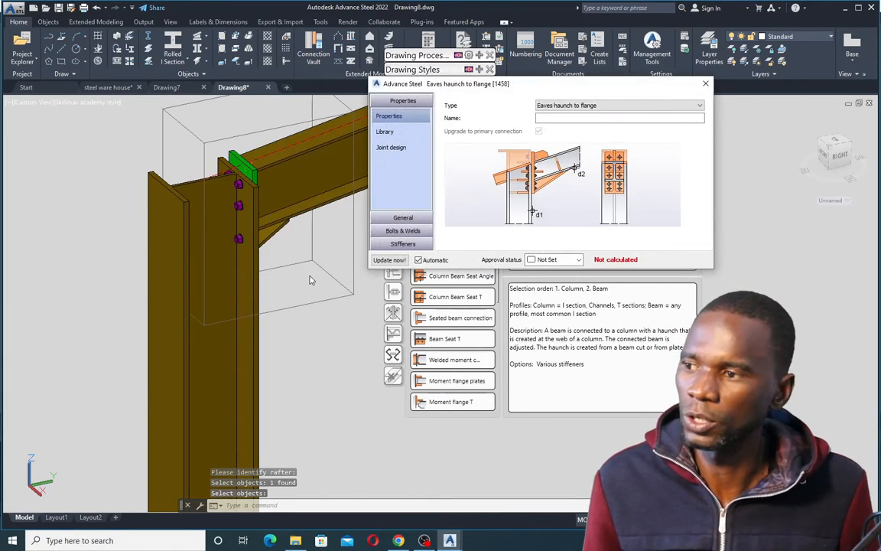
Examine the eaves haunch's end plate, bolts and haunch from the inner side of the frame
left_click(321, 264)
middle_click_drag(295, 256, 184, 243, "shift")
scroll(207, 230, "down", 5)
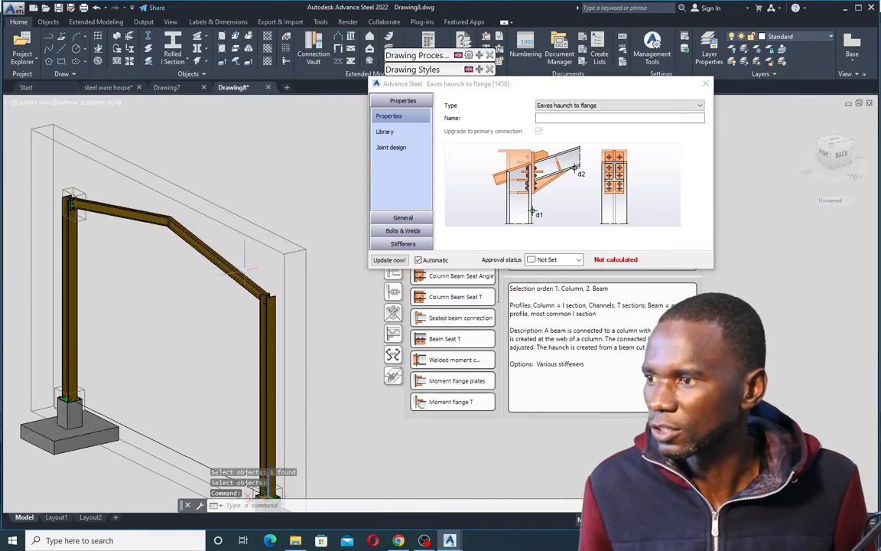
scroll(160, 224, "up", 3)
scroll(161, 233, "up", 3)
scroll(161, 233, "down", 6)
middle_click_drag(188, 256, 342, 266, "shift")
scroll(156, 235, "up", 7)
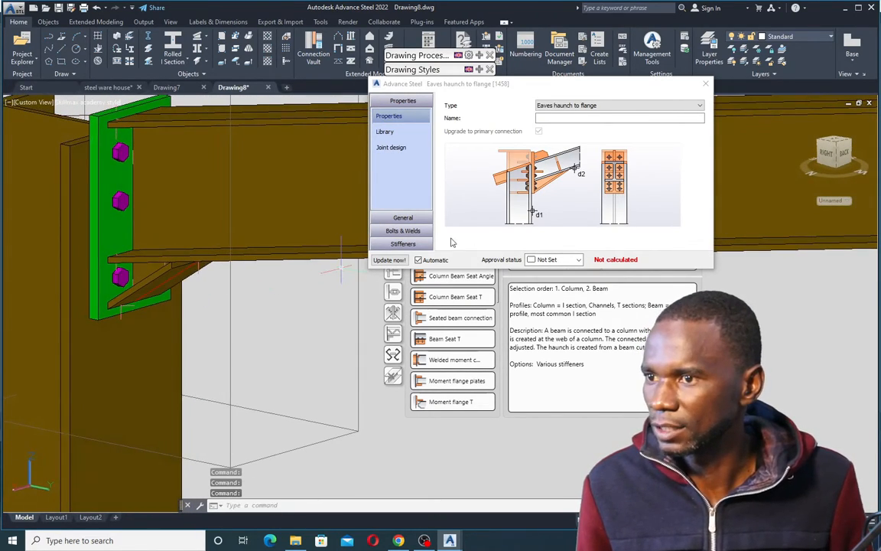
Move the connection settings clear of the eaves joint and set the haunch length from the inside endplate face to 500 mm
left_click_drag(527, 89, 249, 234)
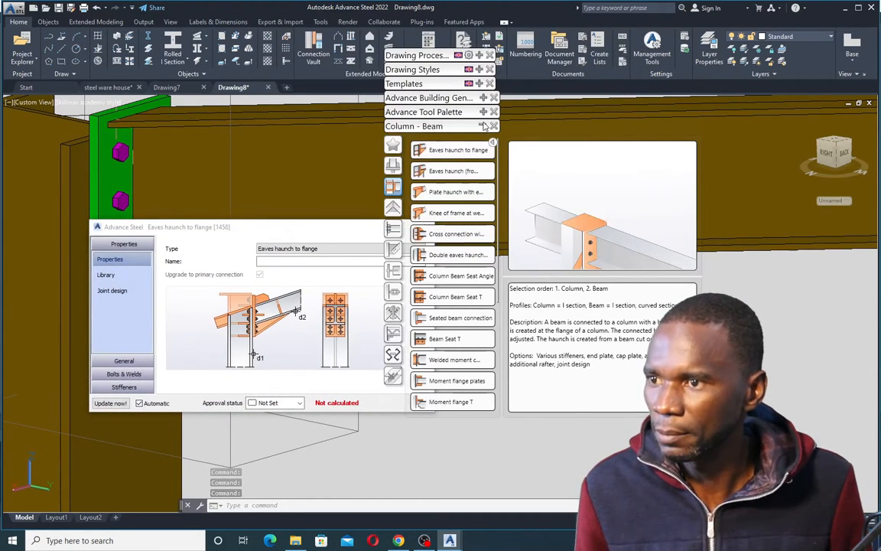
left_click_drag(288, 232, 445, 60)
scroll(170, 317, "down", 6)
scroll(186, 298, "up", 3)
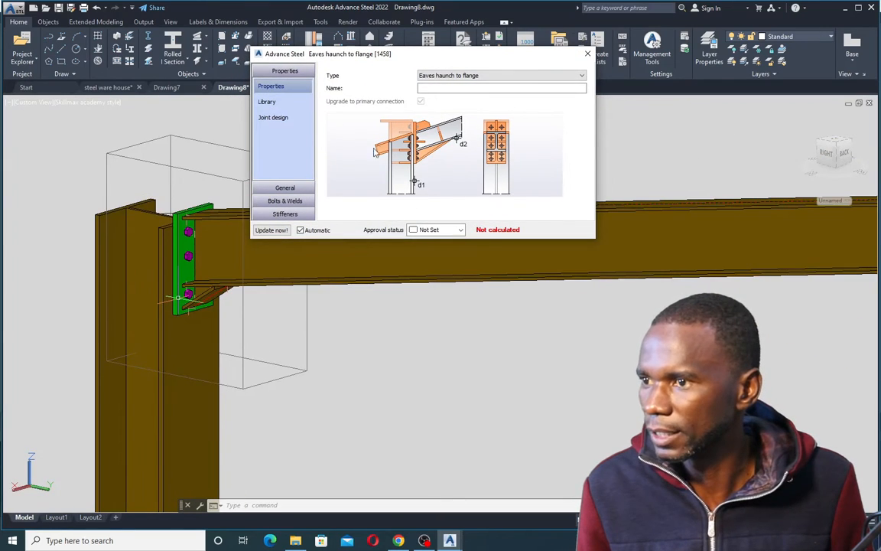
left_click(284, 188)
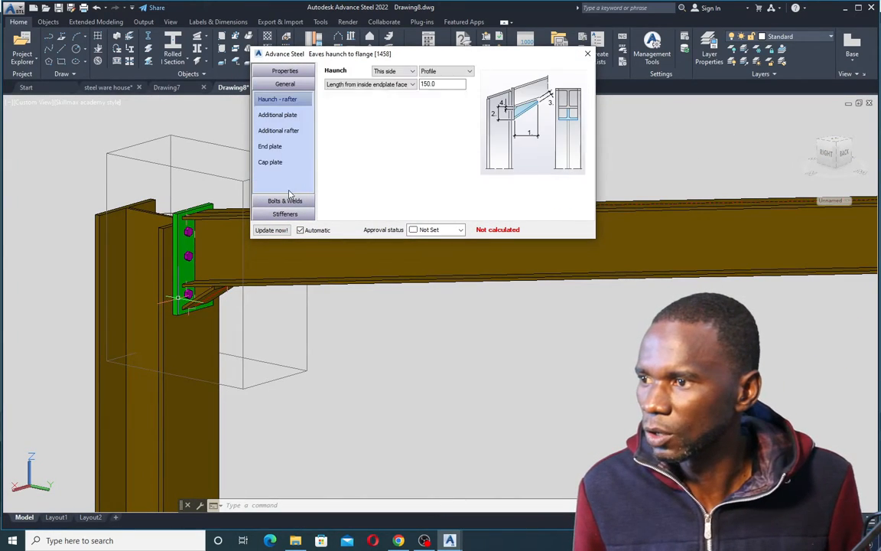
left_click(276, 99)
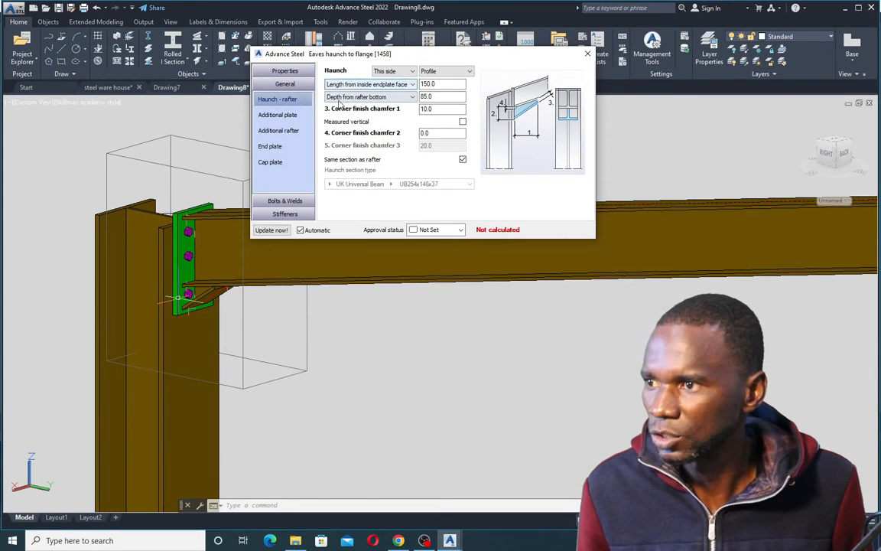
double_click(451, 83)
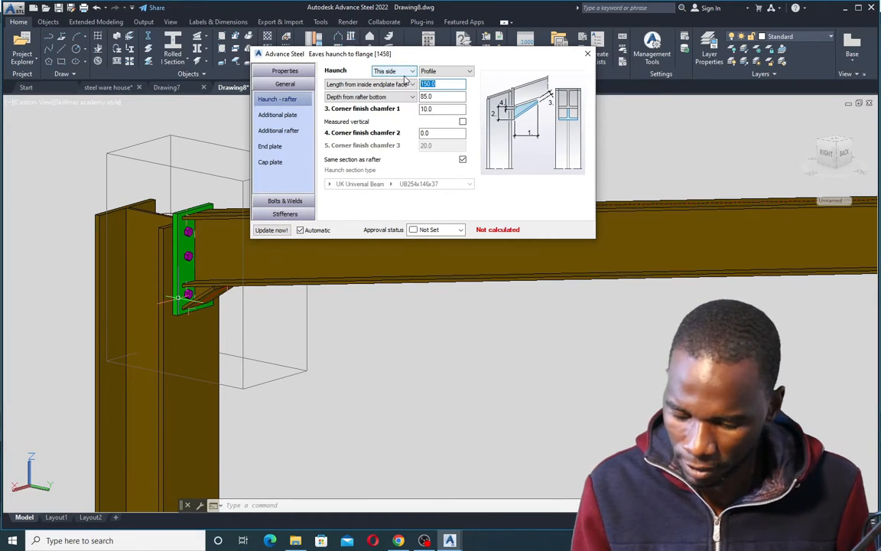
type("500")
key("Tab")
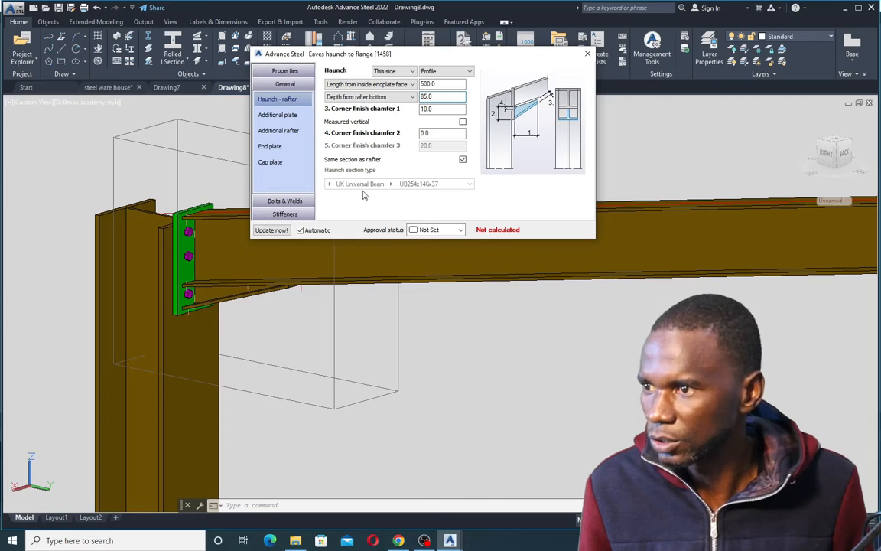
Set the haunch depth from rafter bottom to 100 mm and inspect the haunch at the eaves joint
double_click(423, 96)
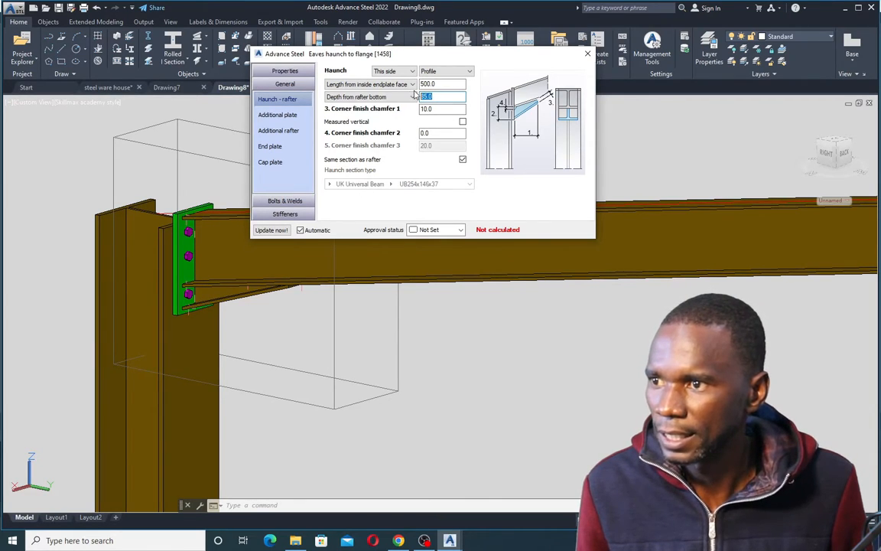
type("100")
key("Tab")
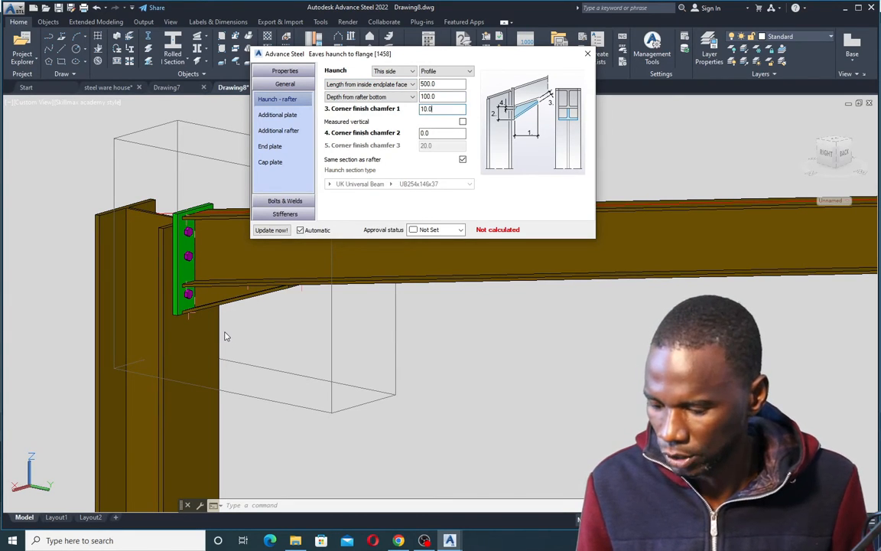
middle_click_drag(226, 337, 179, 241, "shift")
scroll(175, 234, "up", 3)
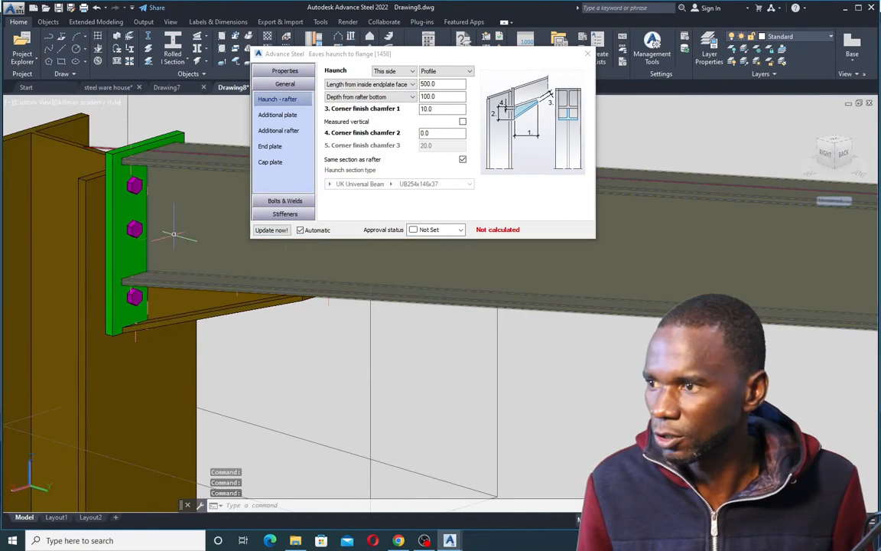
scroll(180, 241, "down", 4)
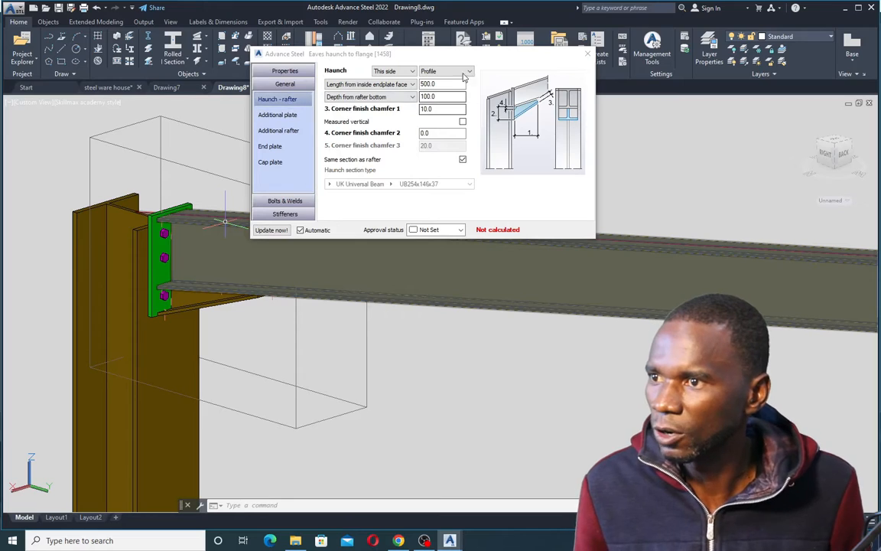
Review the additional plate and additional rafter options, and set the end plate thickness to 25 mm
left_click(284, 114)
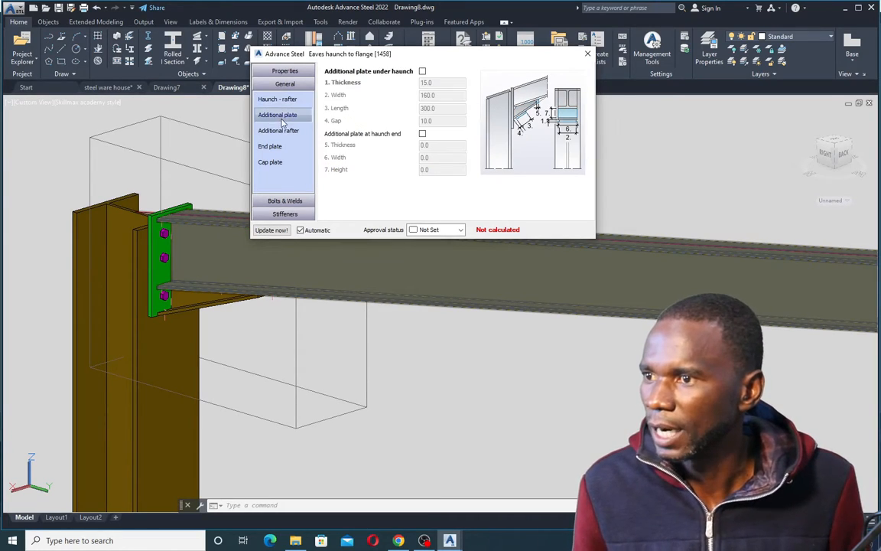
left_click(279, 131)
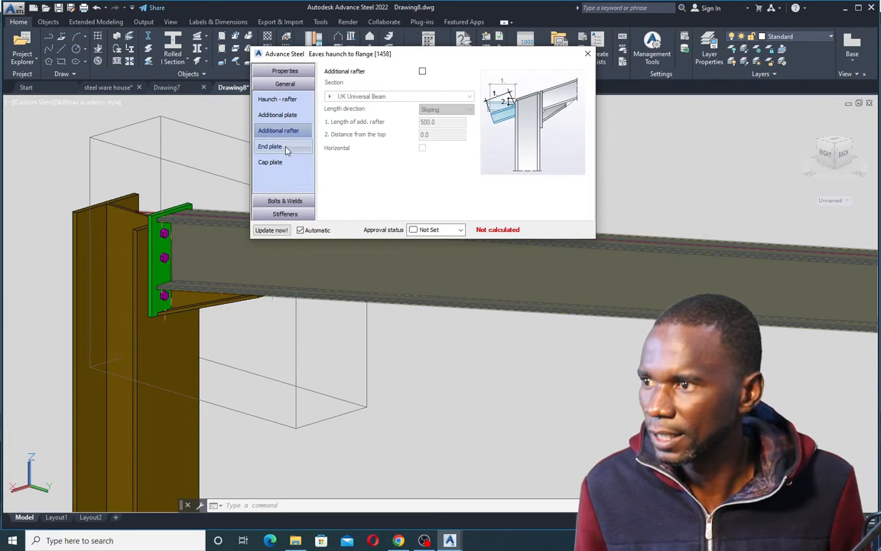
left_click(270, 147)
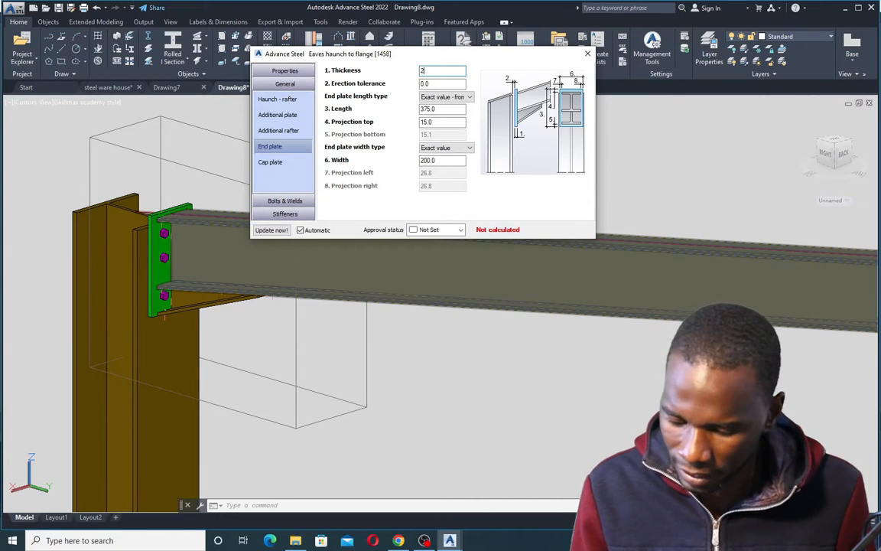
left_click(434, 84)
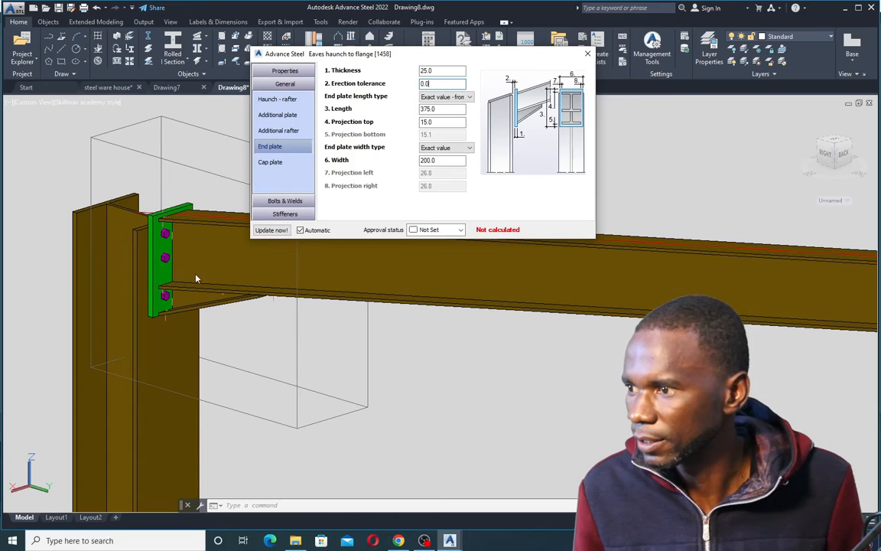
middle_click_drag(178, 261, 246, 243, "shift")
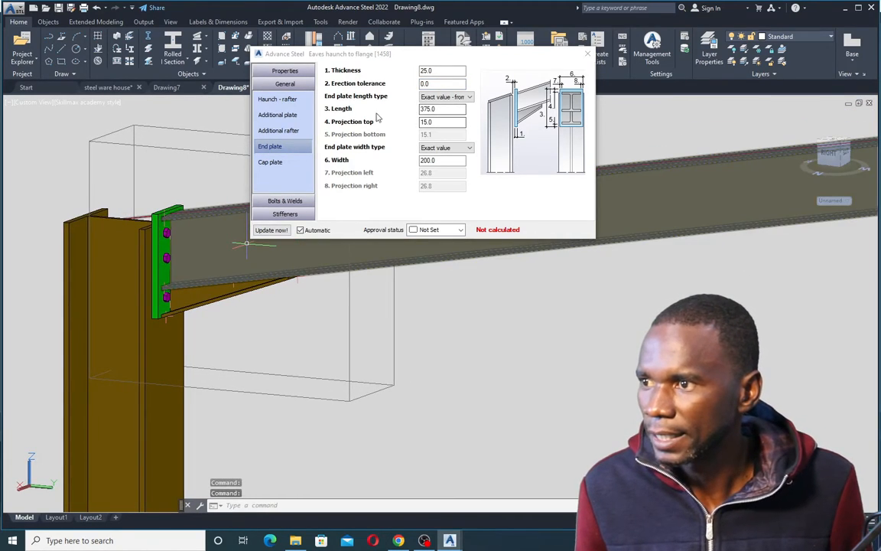
Try an end plate length of 350 mm and check its lower edge against the haunch
left_click_drag(438, 109, 426, 109)
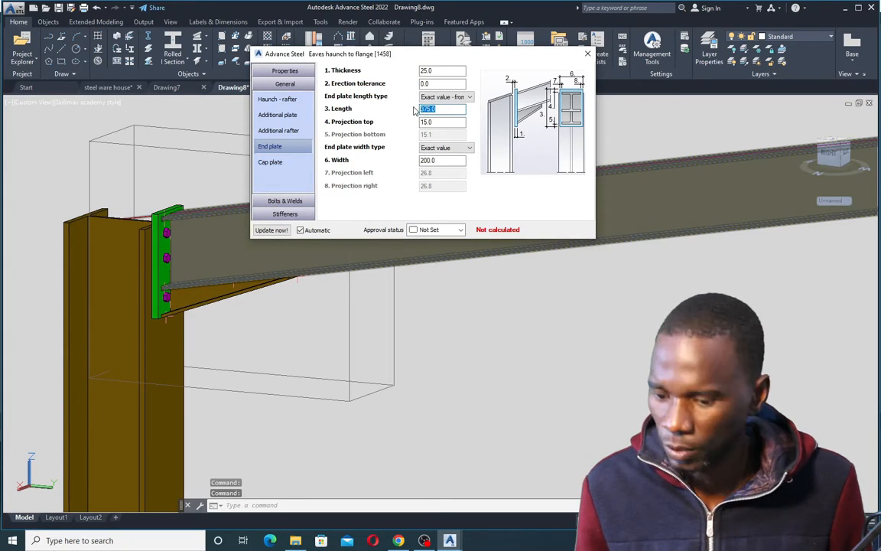
type("3")
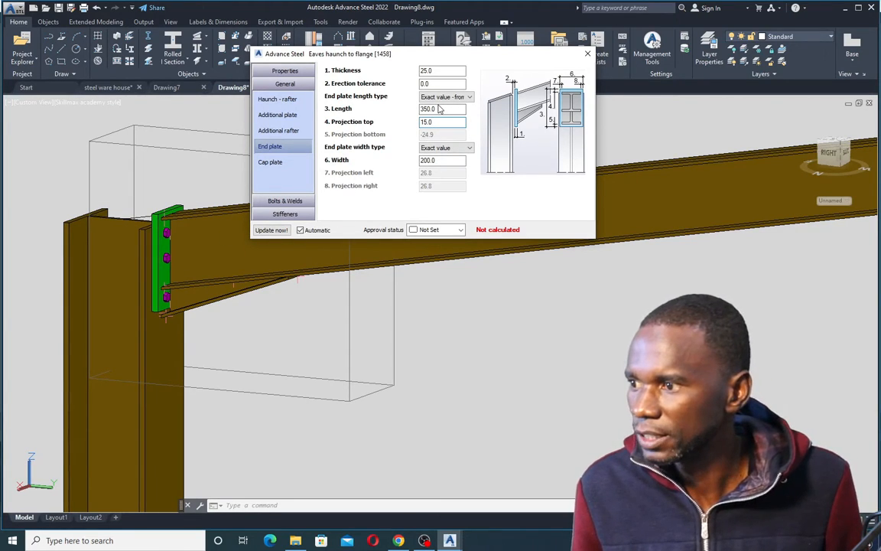
left_click(219, 298)
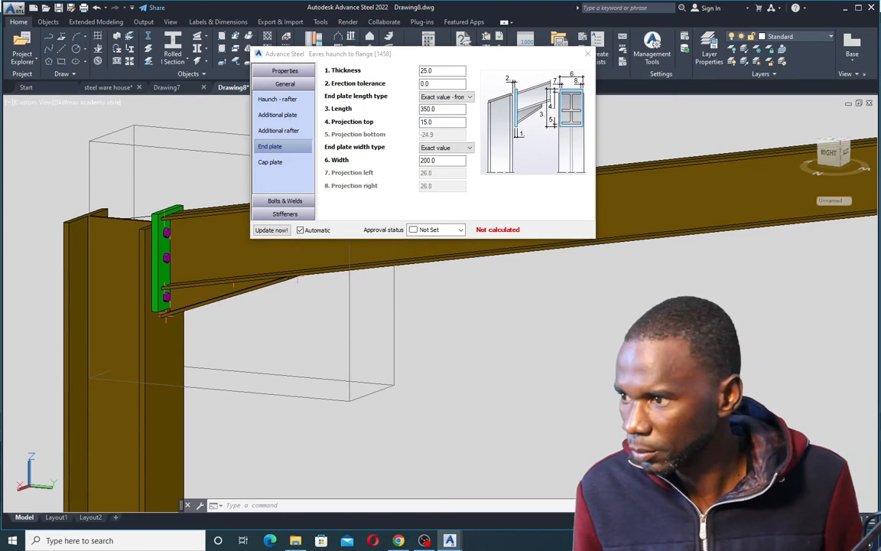
scroll(171, 305, "up", 5)
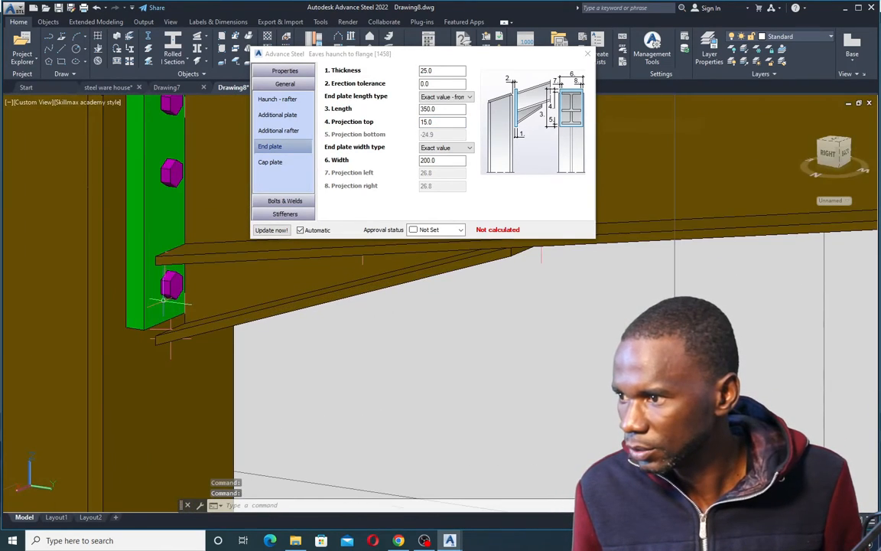
scroll(171, 341, "down", 3)
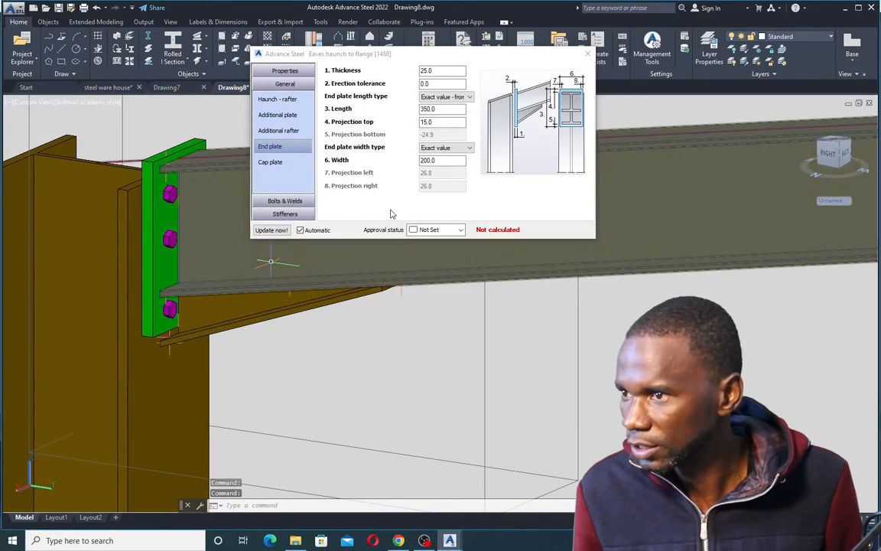
Set the end plate length to 400 mm
double_click(417, 109)
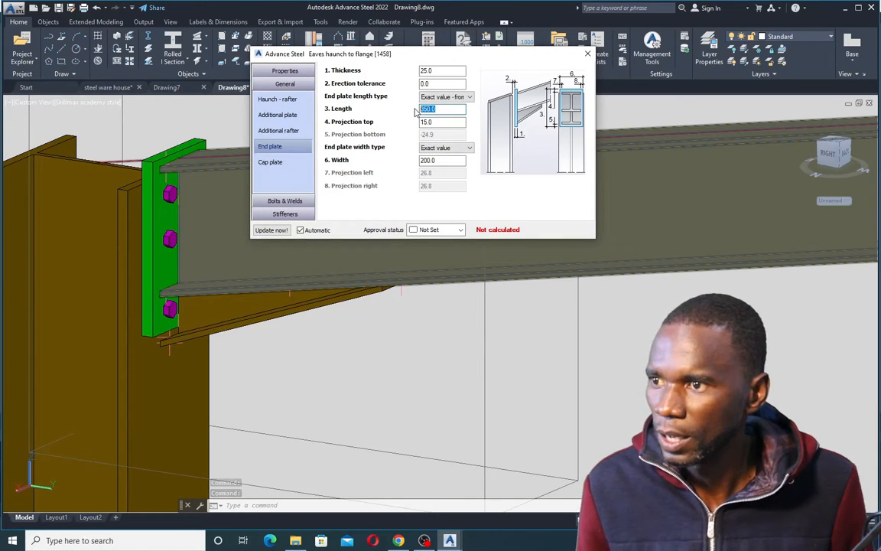
type("400")
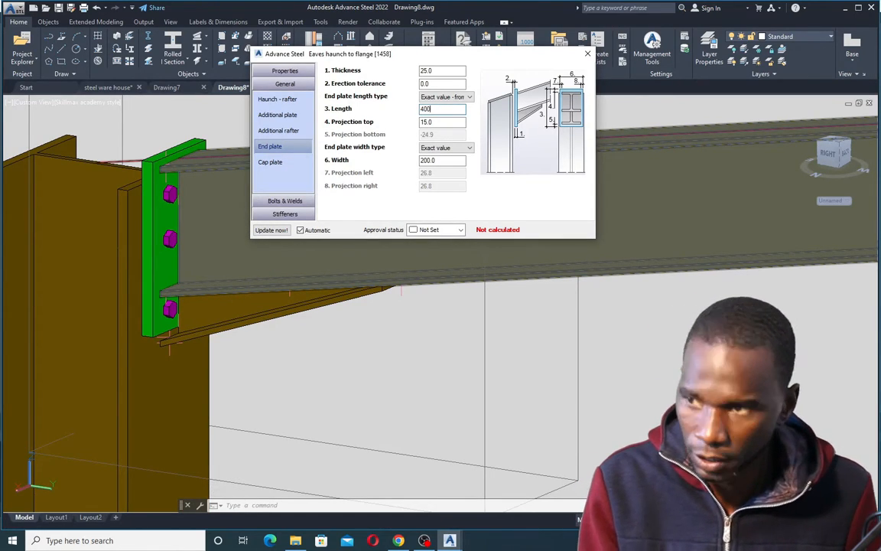
left_click(440, 121)
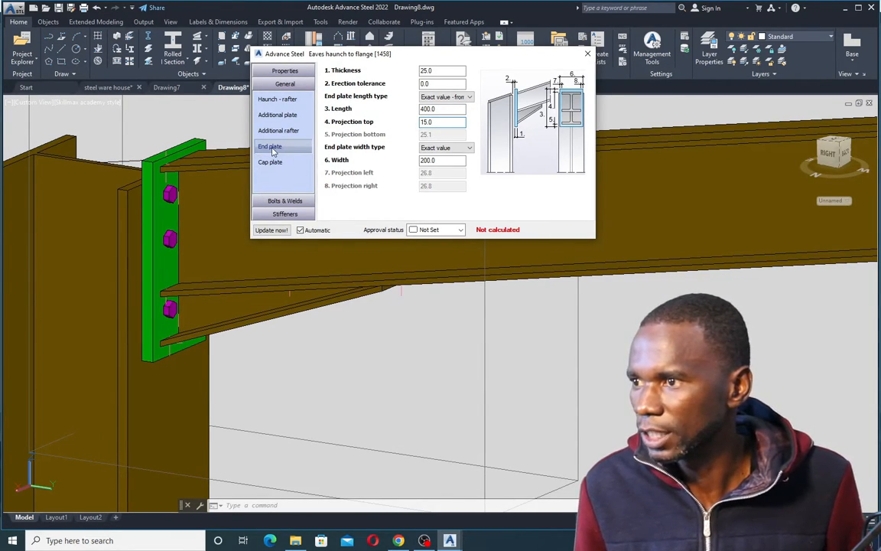
Set the haunch depth from rafter bottom to 120 mm
left_click(278, 99)
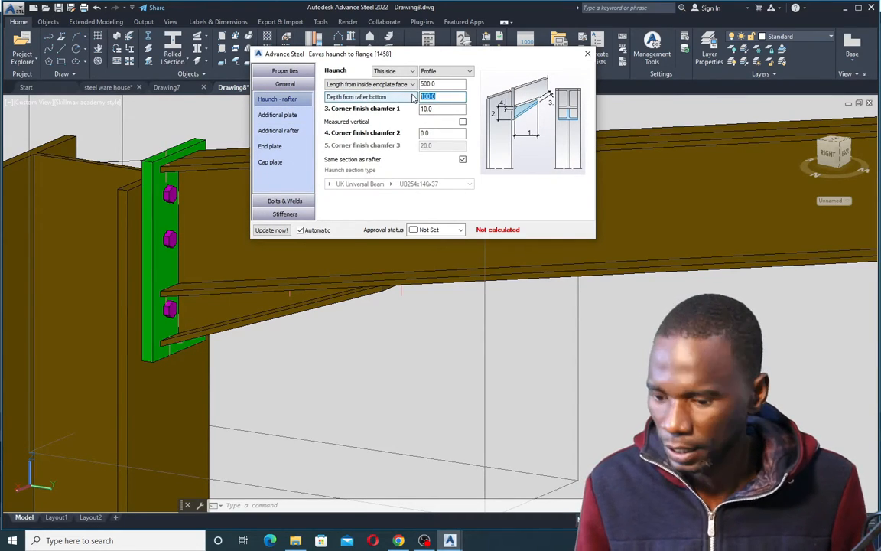
type("120")
key("Tab")
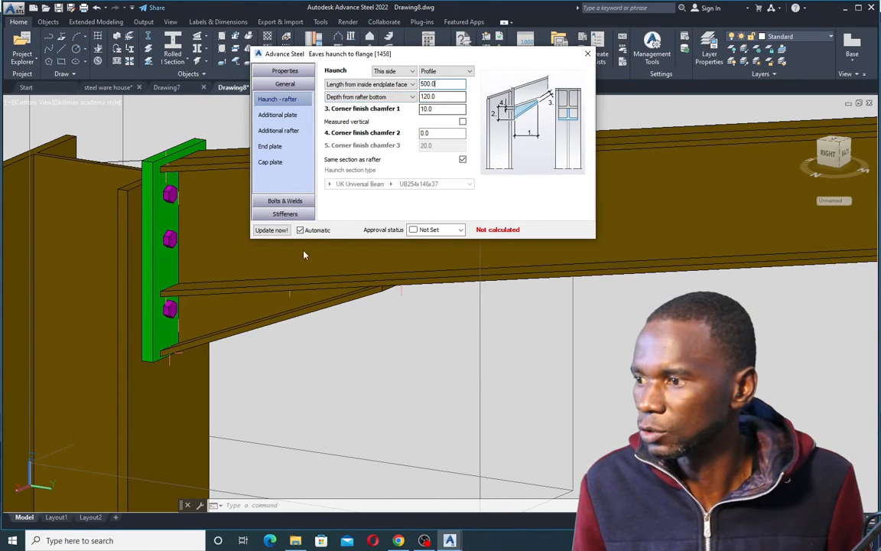
Examine the end plate's fit on the column and haunch from several angles, and review the end plate and cap plate settings
left_click(271, 147)
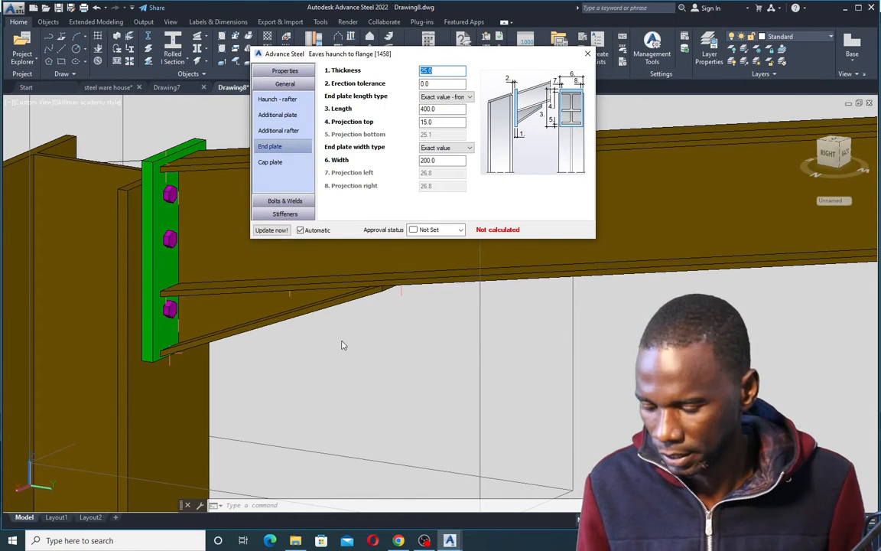
middle_click_drag(229, 284, 316, 309, "shift")
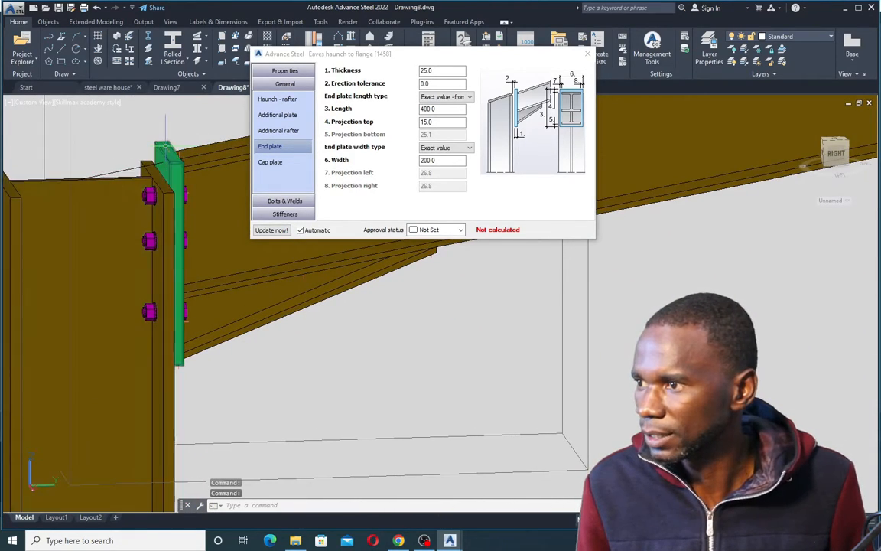
middle_click_drag(304, 276, 242, 243, "shift")
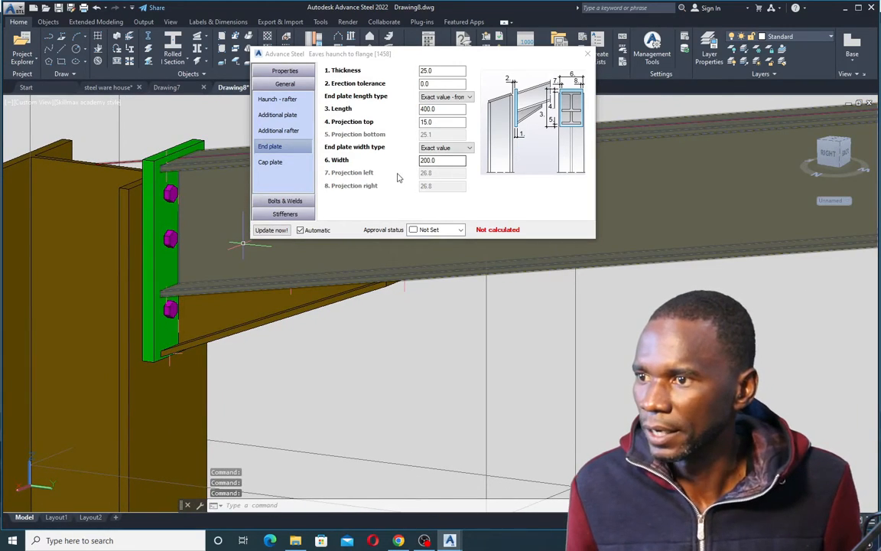
left_click(442, 161)
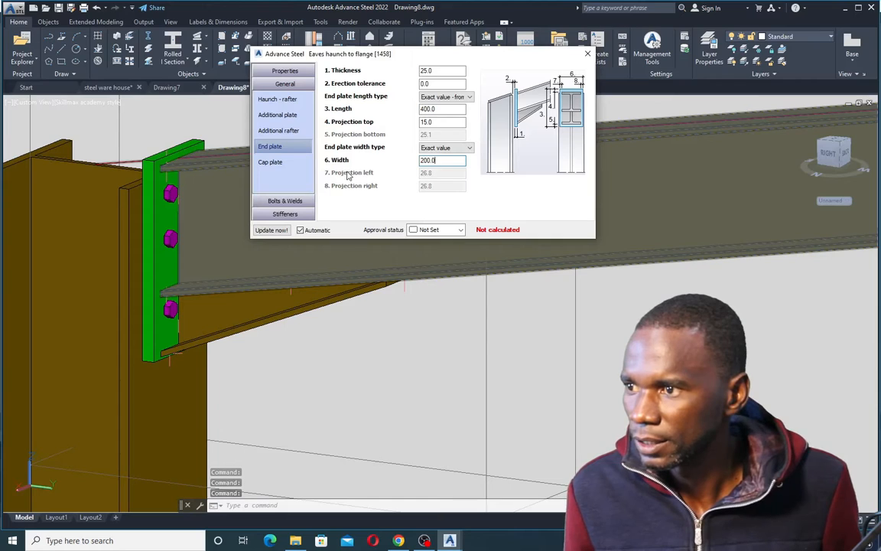
middle_click_drag(212, 249, 142, 218, "shift")
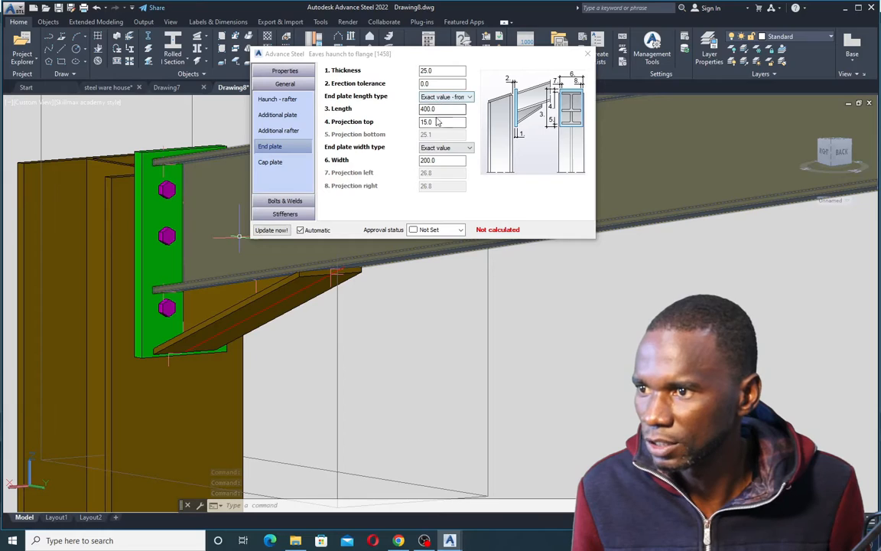
left_click(287, 163)
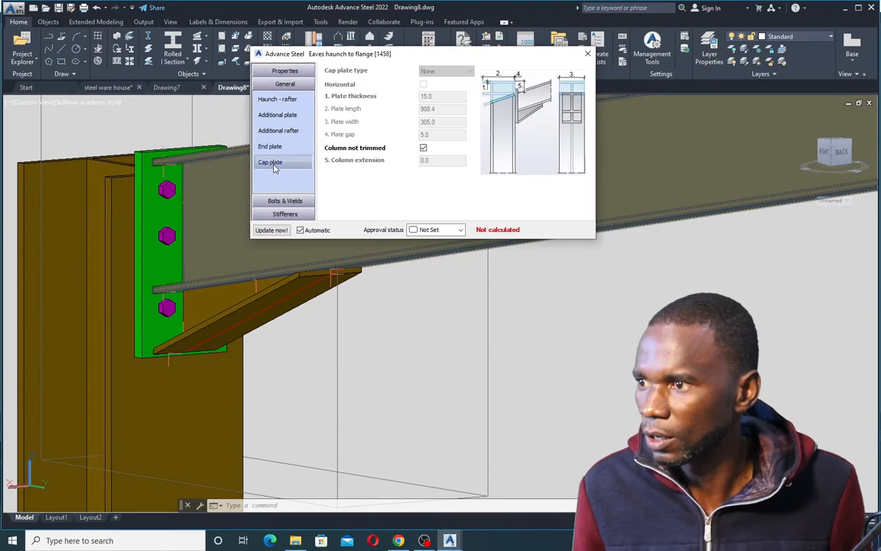
left_click(269, 146)
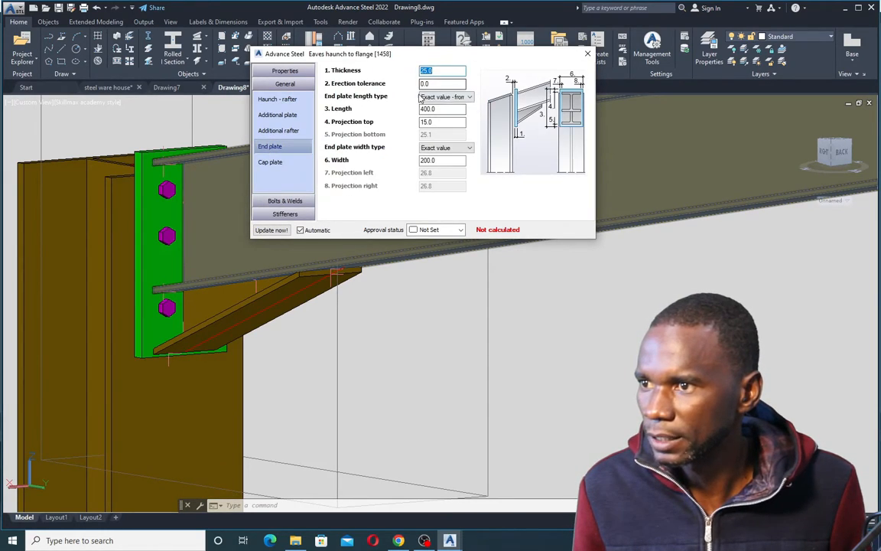
Choose bolt grade 8.8 for the end plate bolts and set their horizontal distance to 100 mm
left_click(290, 204)
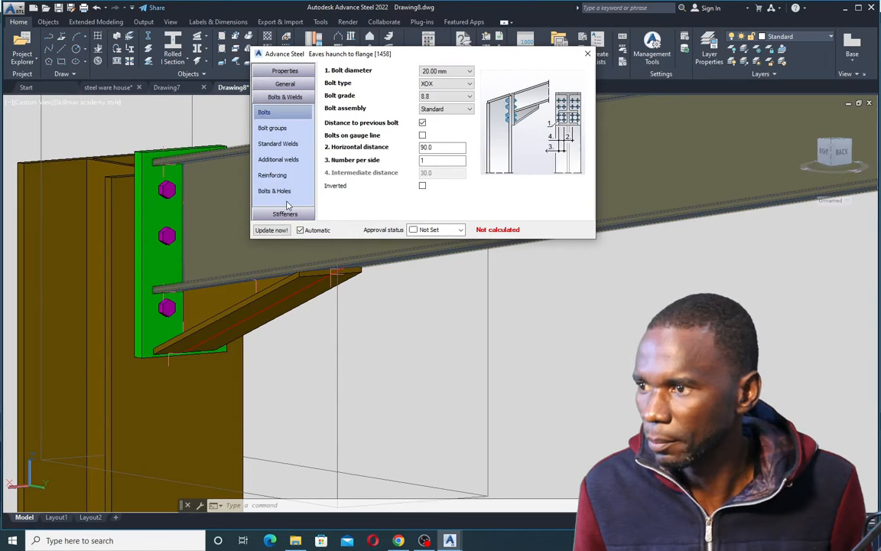
left_click(468, 96)
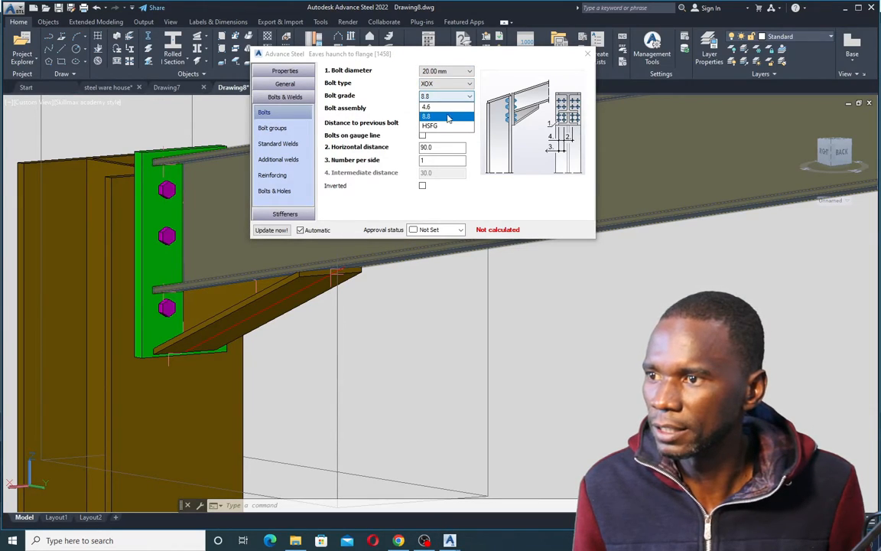
left_click(449, 117)
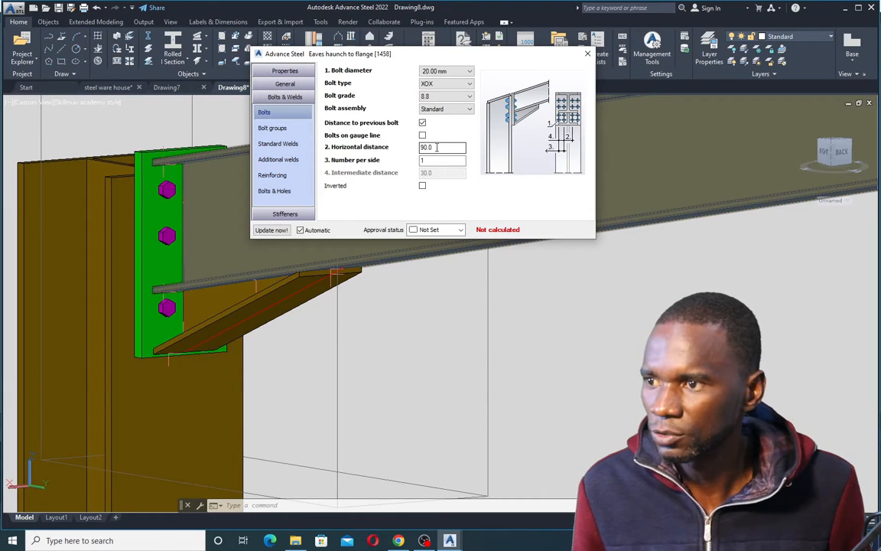
left_click_drag(437, 148, 407, 153)
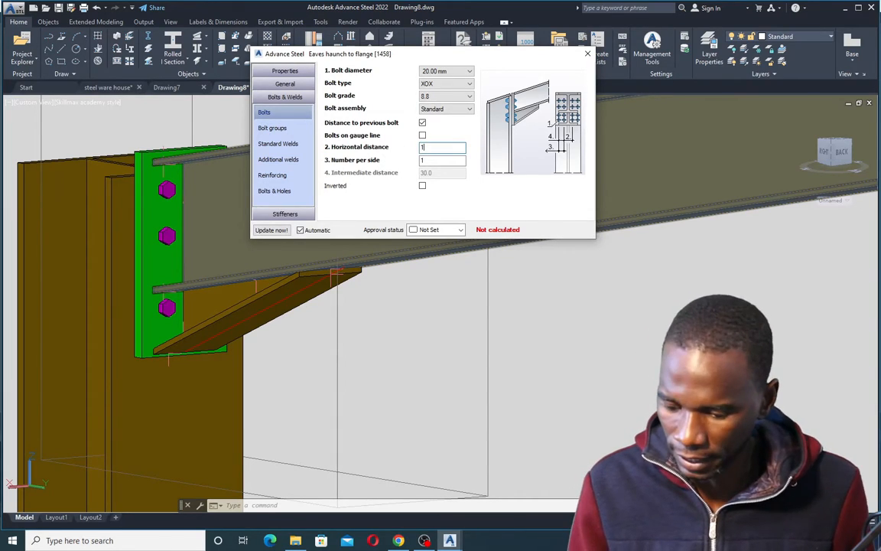
type("100")
key("Tab")
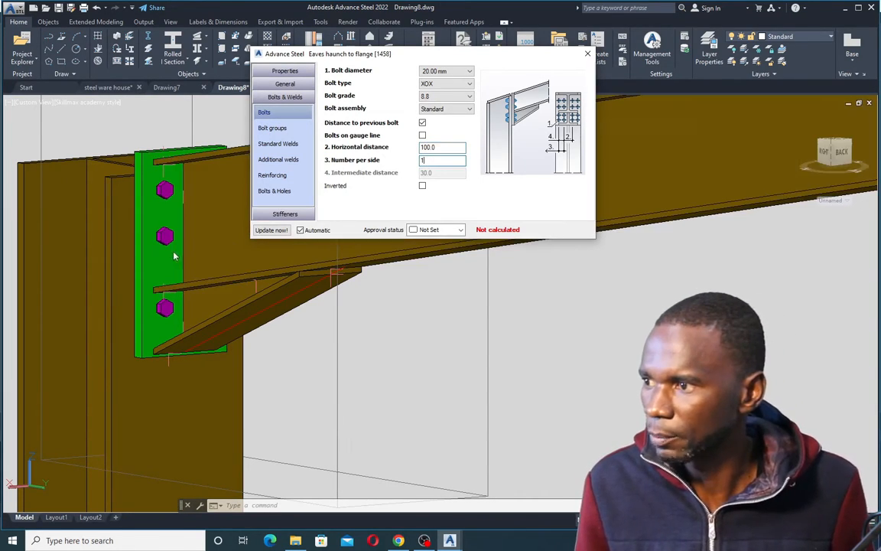
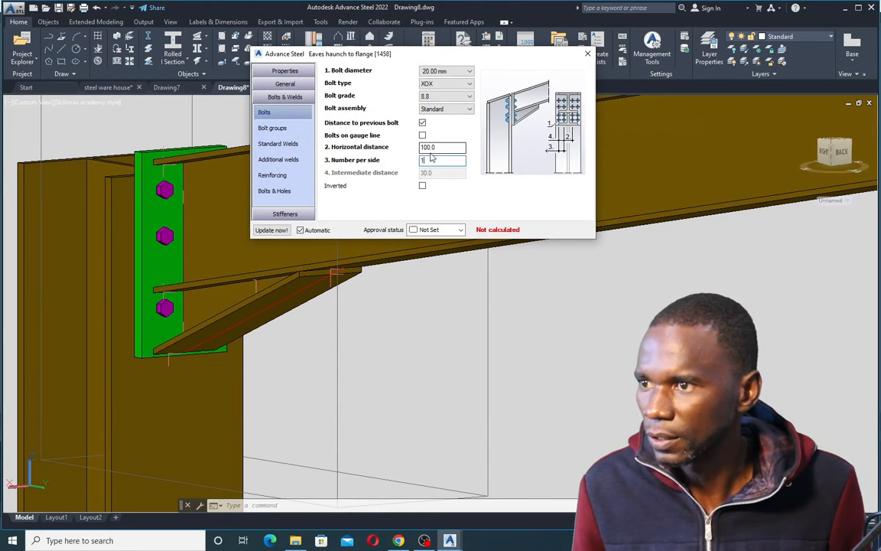
Set the number of bolt lines in bolt group 2 to 2
left_click(273, 129)
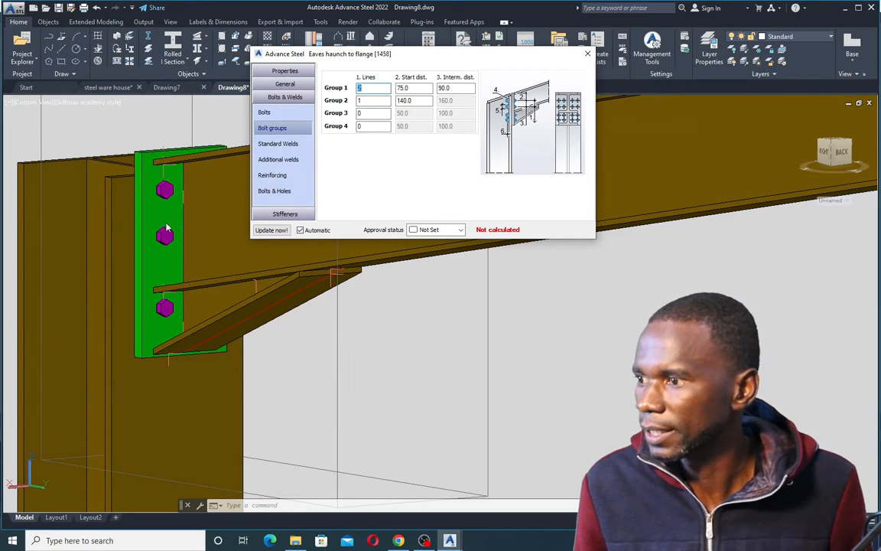
left_click(364, 102)
left_click_drag(366, 101, 359, 103)
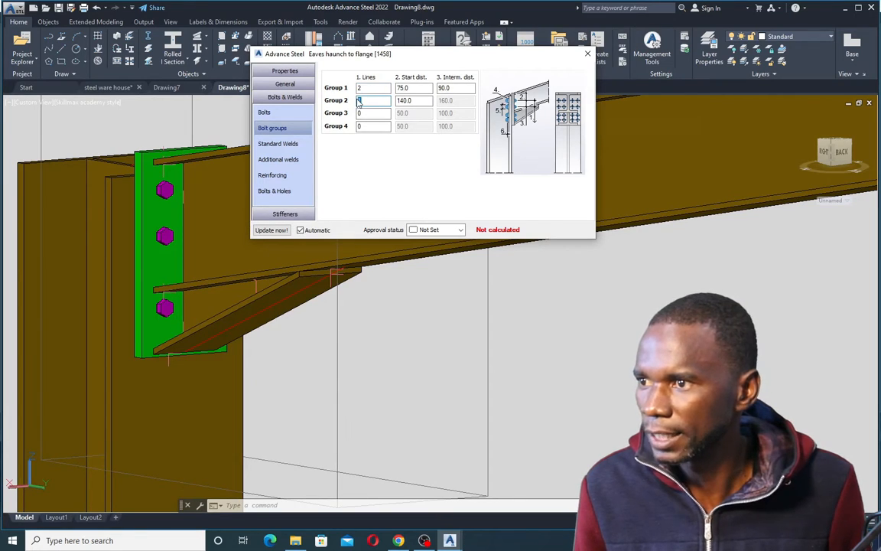
type("2")
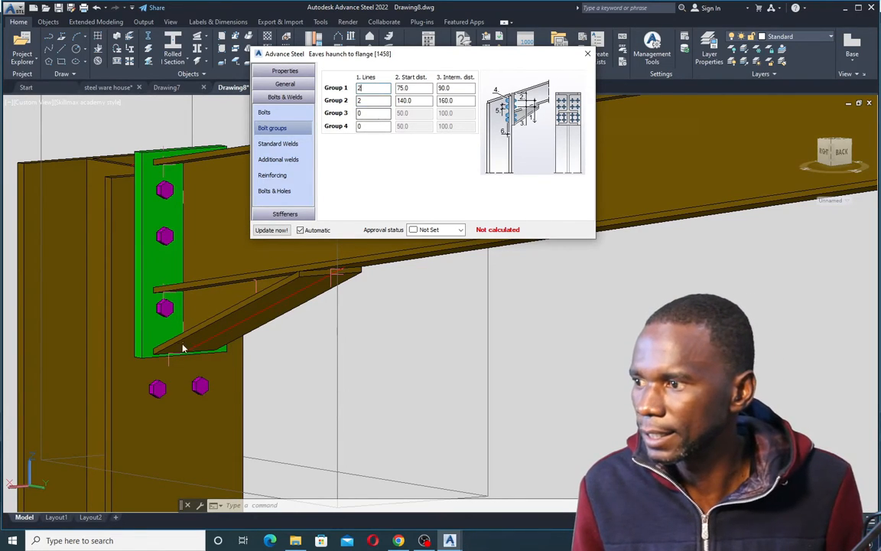
Set bolt group 2 to 1 line and the start distance of bolt group 1 to 70 mm
left_click_drag(366, 101, 355, 110)
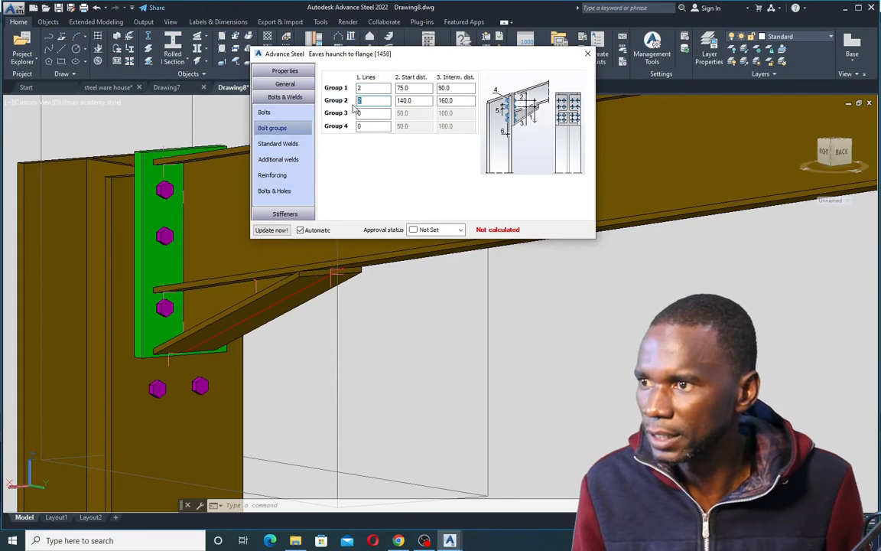
left_click(370, 88)
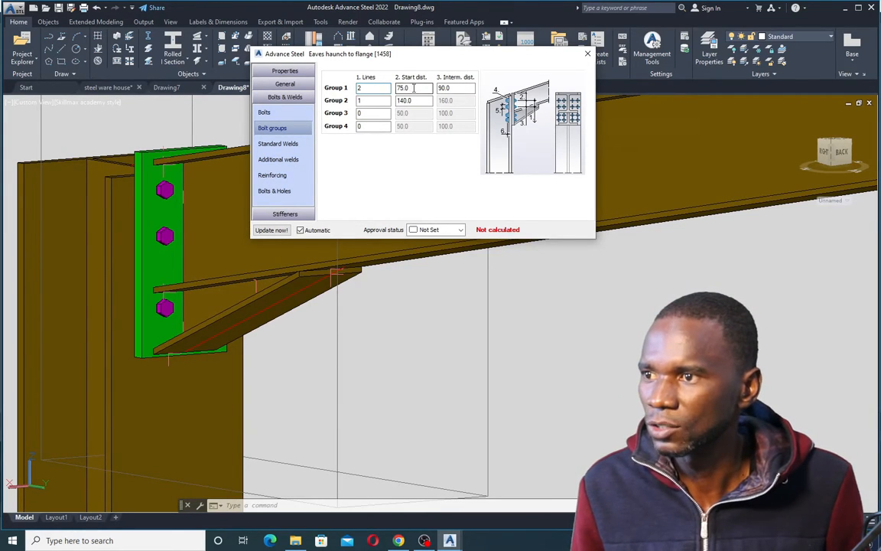
type("70")
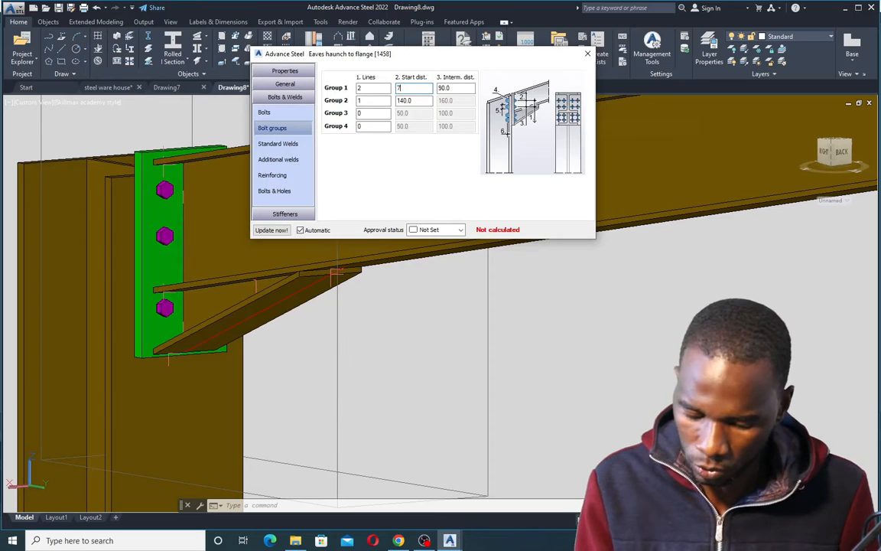
left_click(419, 100)
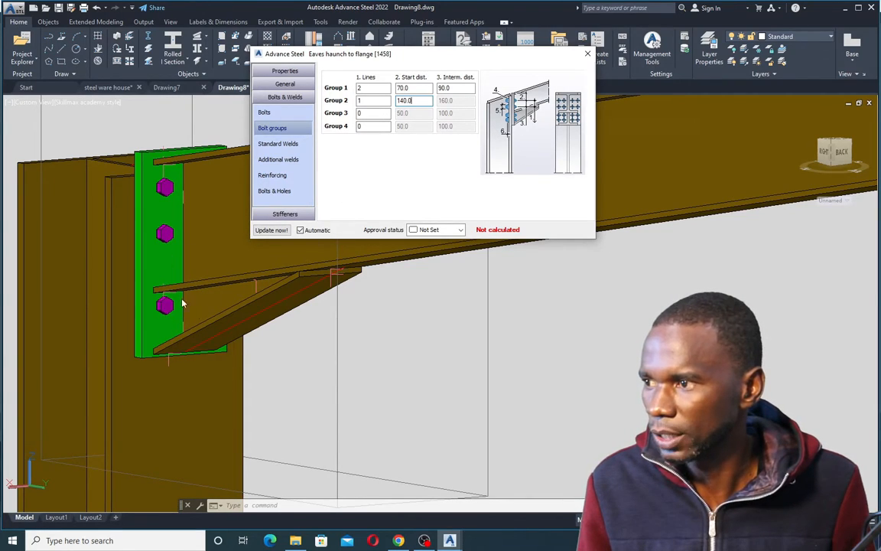
Try an intermediate distance of 100 mm for bolt group 1
left_click_drag(453, 88, 437, 87)
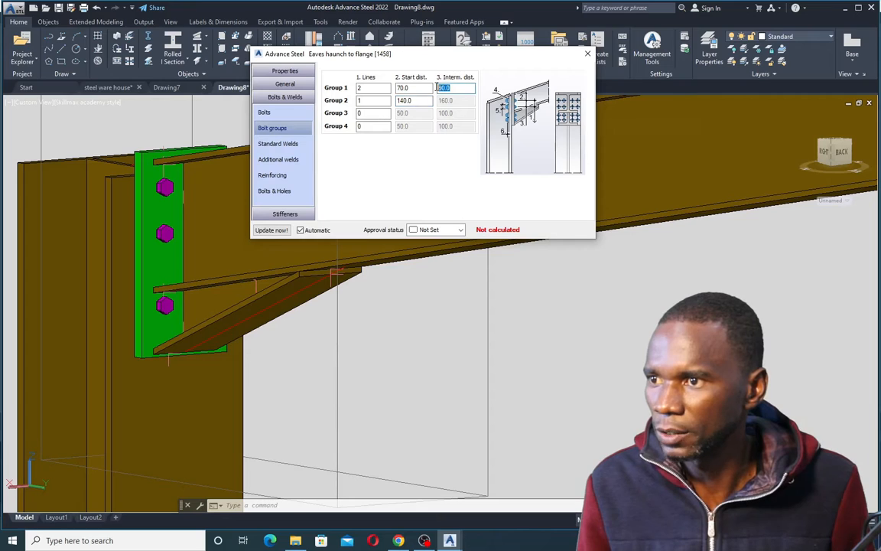
type("100")
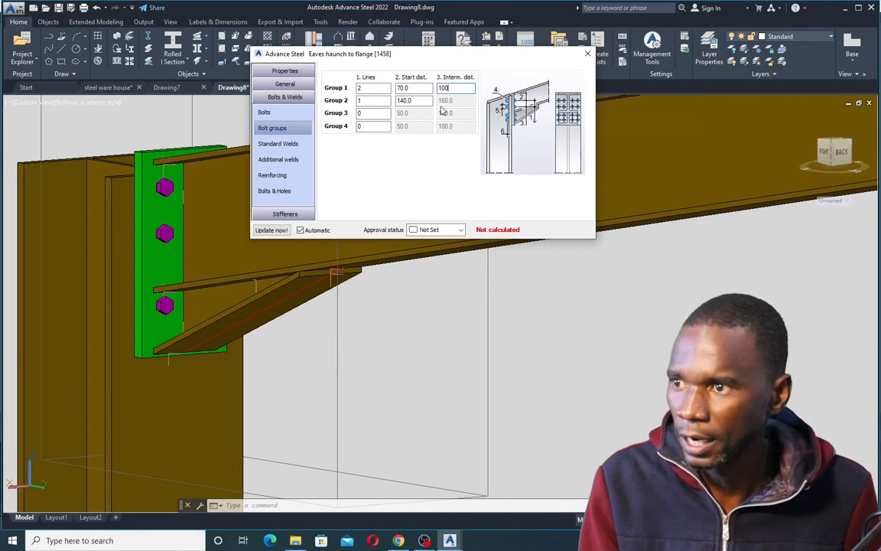
left_click(415, 89)
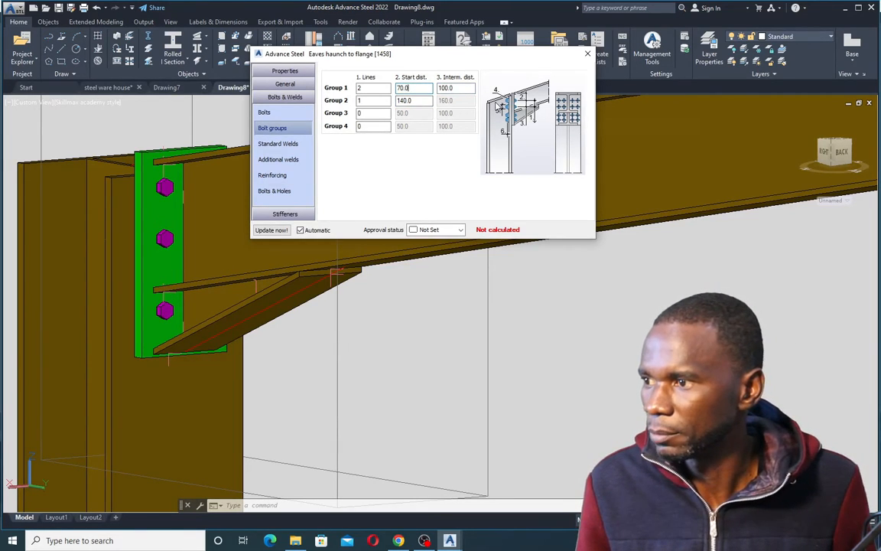
Set the intermediate distance of bolt group 1 to 120 mm and close the haunch connection settings
key("Tab")
type("12")
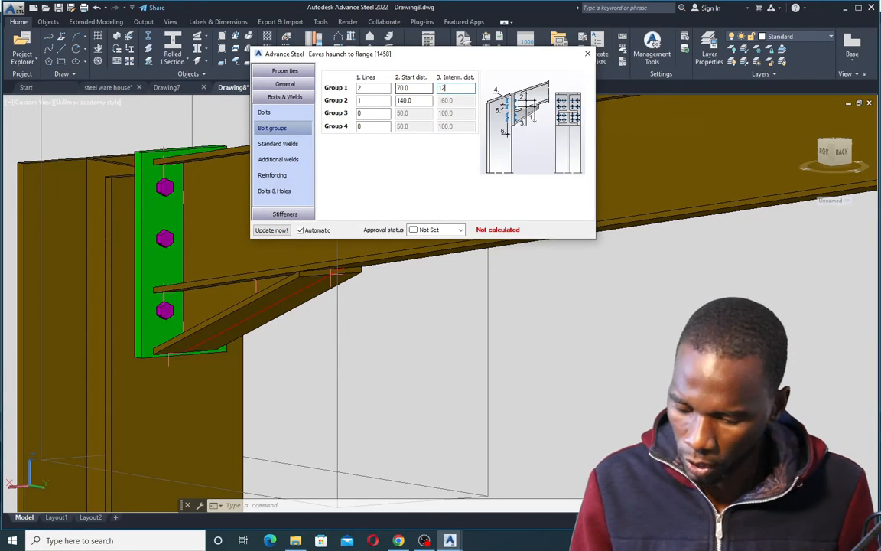
type("0")
left_click(415, 89)
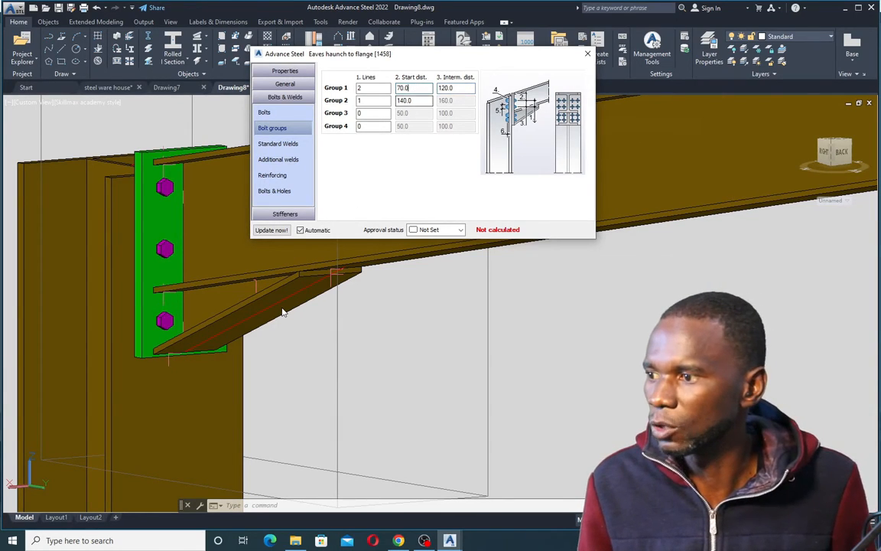
scroll(139, 312, "down", 3)
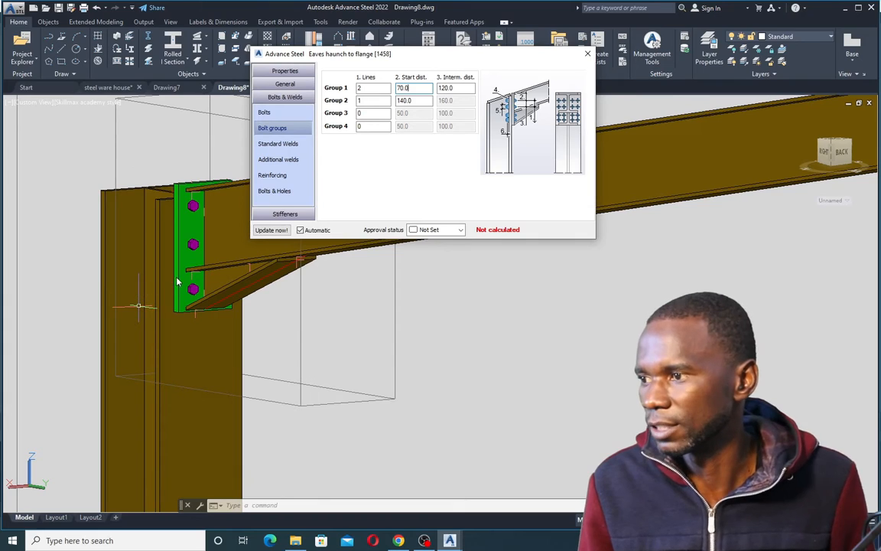
middle_click_drag(236, 246, 162, 287, "shift")
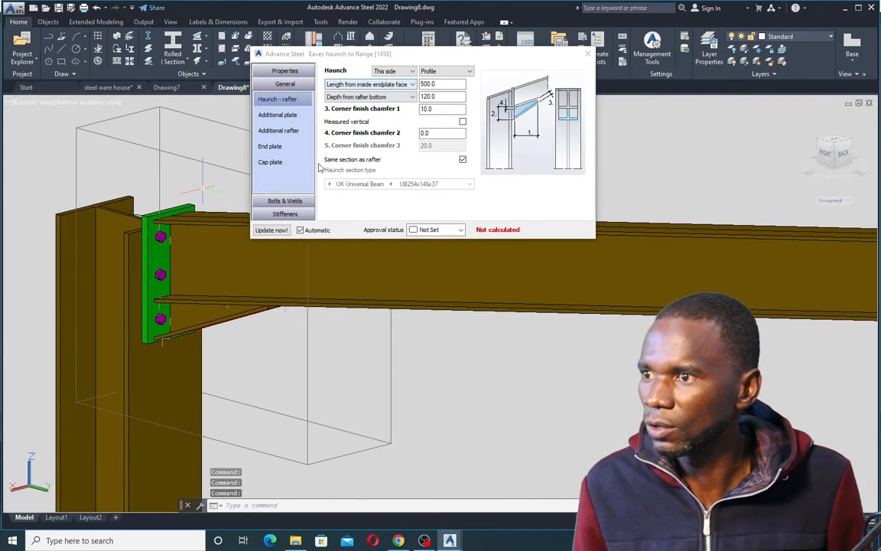
left_click(588, 53)
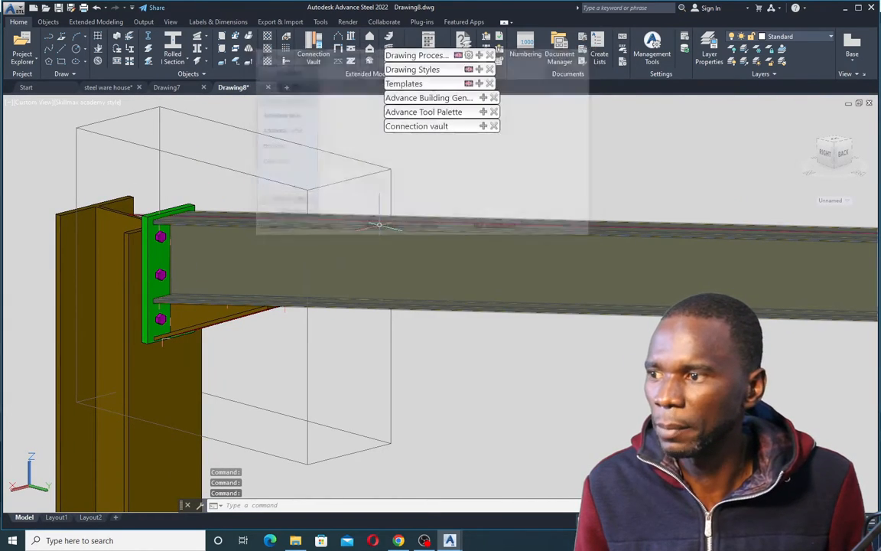
Copy the customised eaves haunch connection to the opposite column and rafter of the portal frame
middle_click_drag(295, 273, 331, 261, "shift")
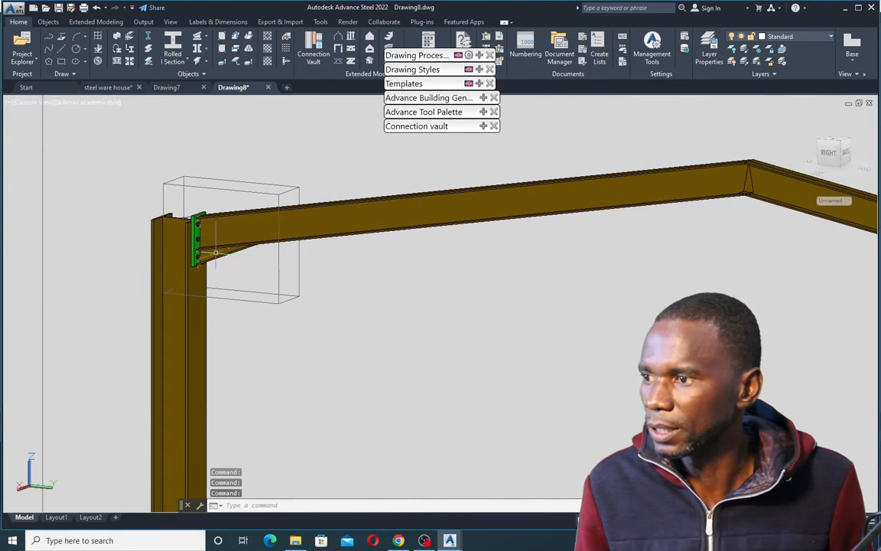
scroll(305, 197, "down", 5)
scroll(186, 253, "up", 5)
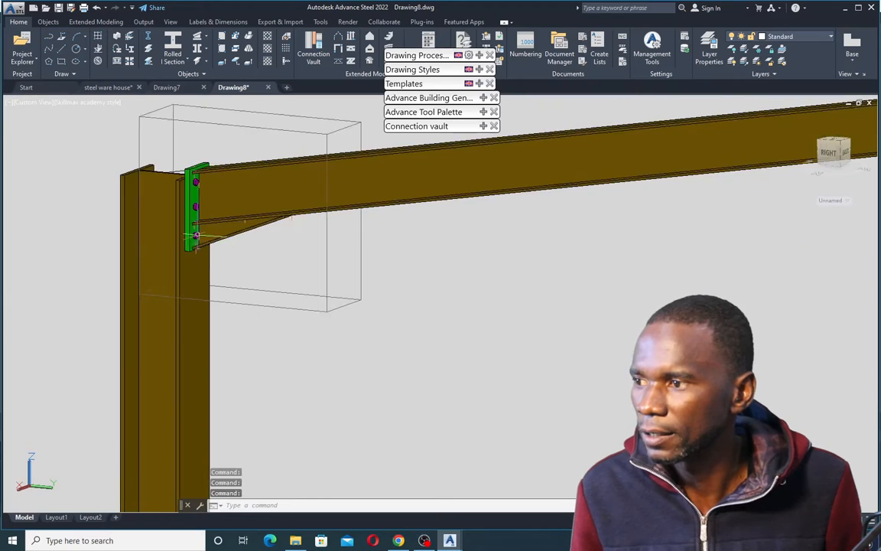
left_click(483, 113)
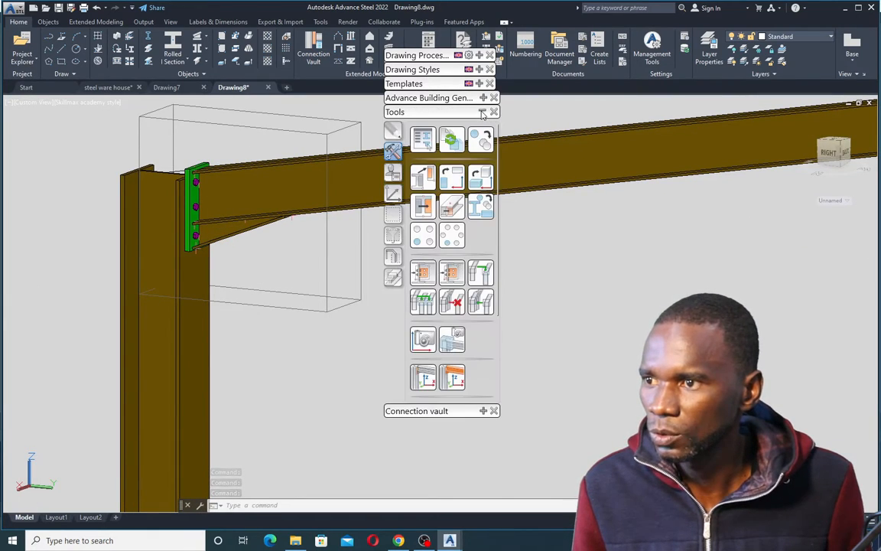
left_click(451, 274)
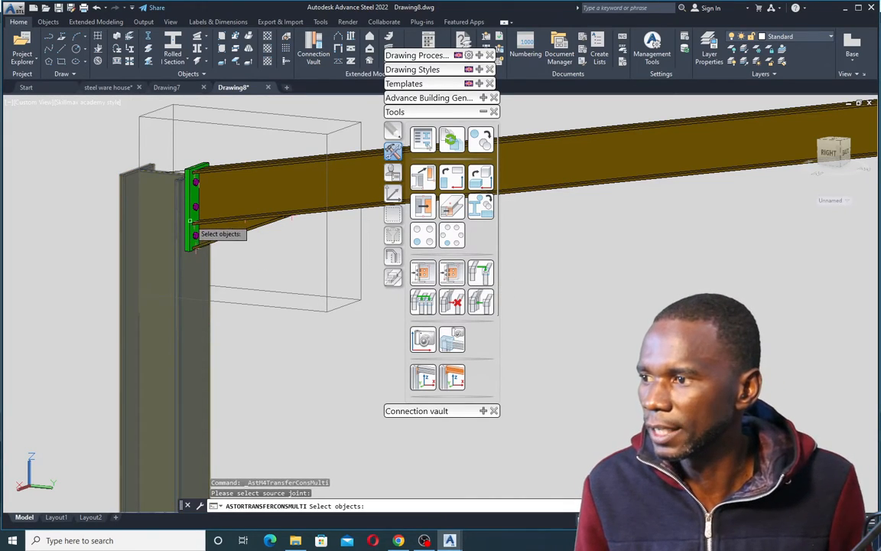
left_click(190, 216)
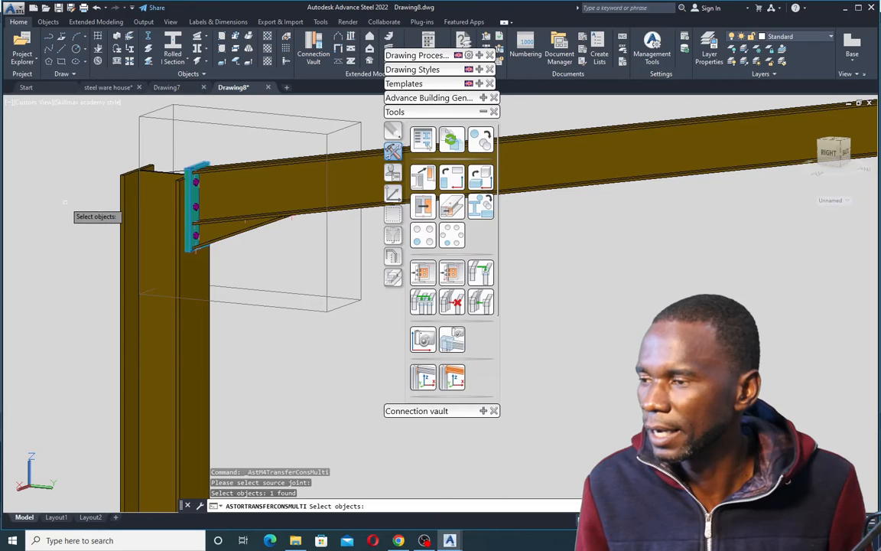
key("Return")
scroll(84, 261, "down", 5)
scroll(214, 275, "up", 5)
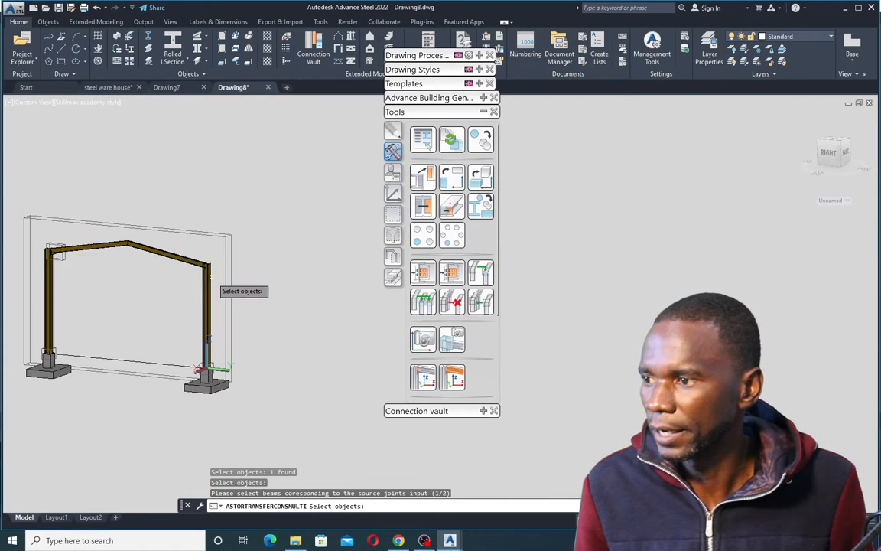
left_click(192, 264)
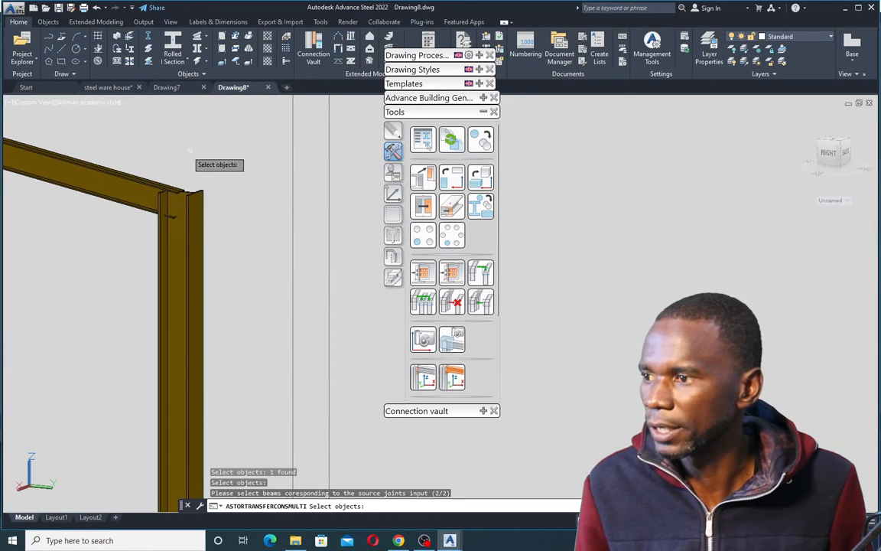
left_click(144, 182)
right_click(214, 138)
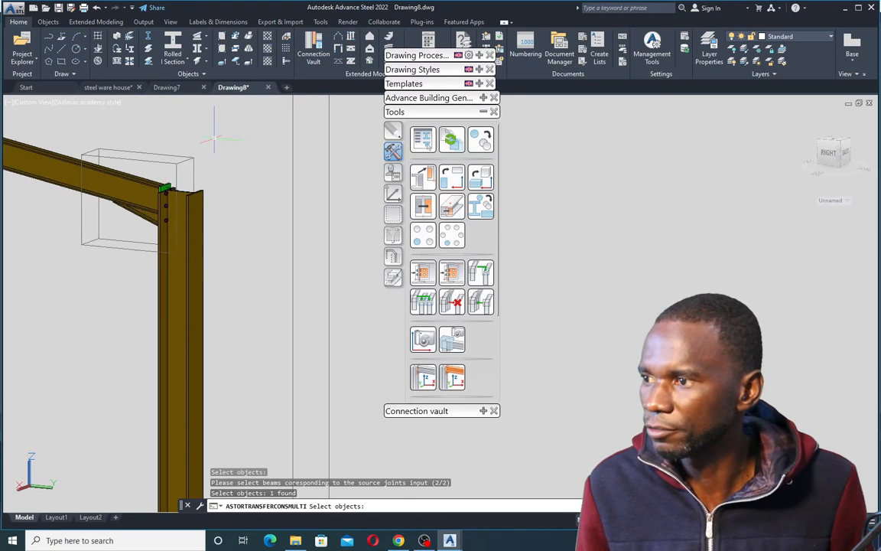
Examine the copied haunch connection and the original one, checking the end plates, bolts and haunches up close
middle_click_drag(183, 246, 334, 259, "shift")
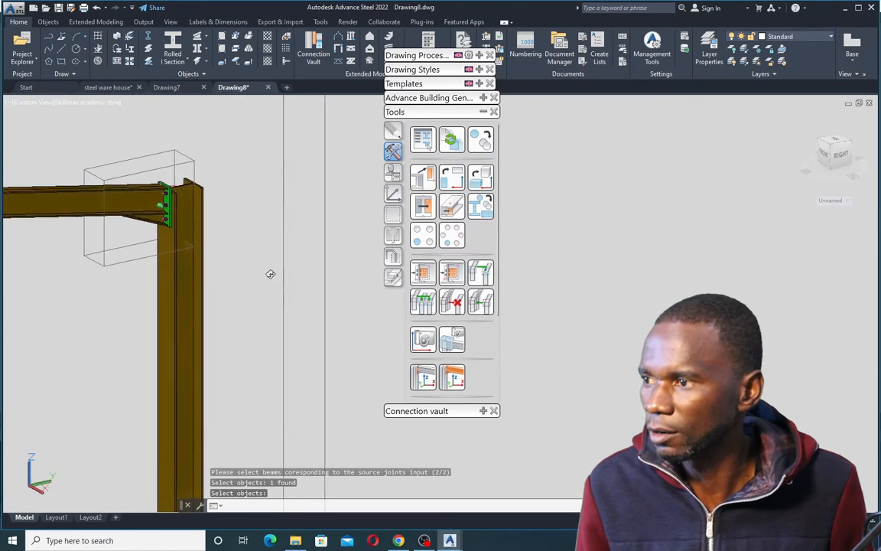
scroll(170, 189, "up", 5)
scroll(170, 189, "down", 8)
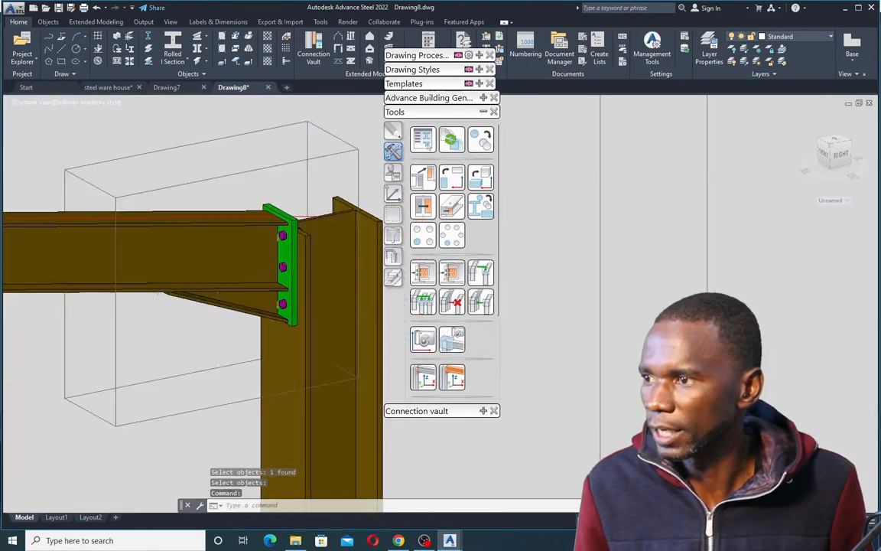
middle_click_drag(136, 281, 44, 251, "shift")
scroll(88, 239, "up", 7)
middle_click_drag(186, 225, 181, 185, "shift")
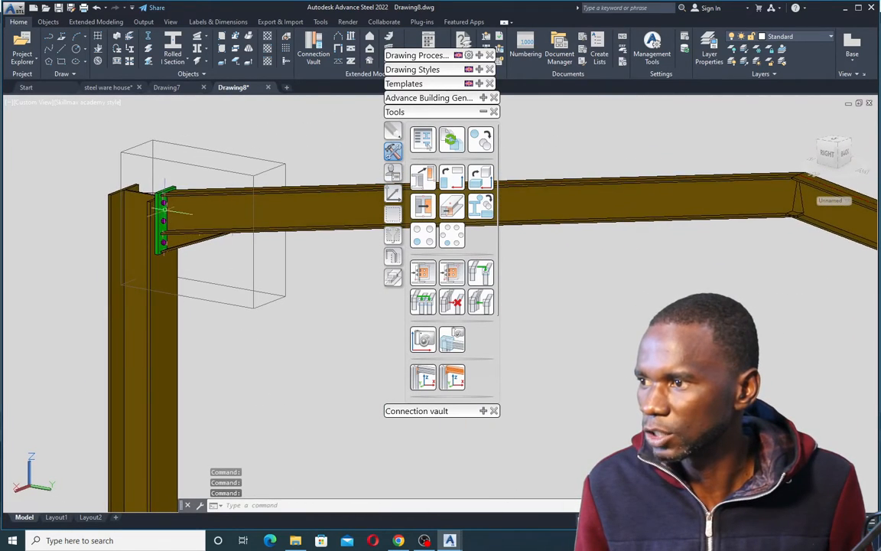
scroll(179, 183, "up", 6)
scroll(179, 182, "down", 2)
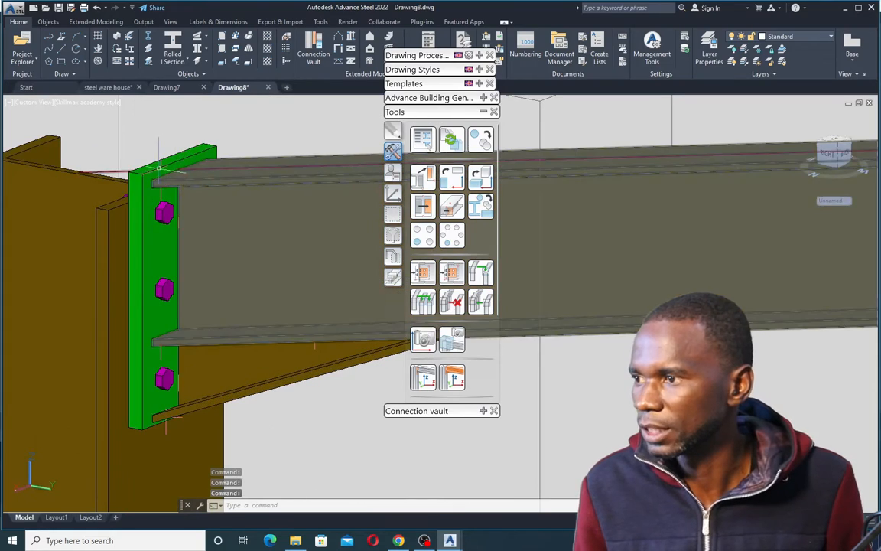
scroll(200, 228, "down", 5)
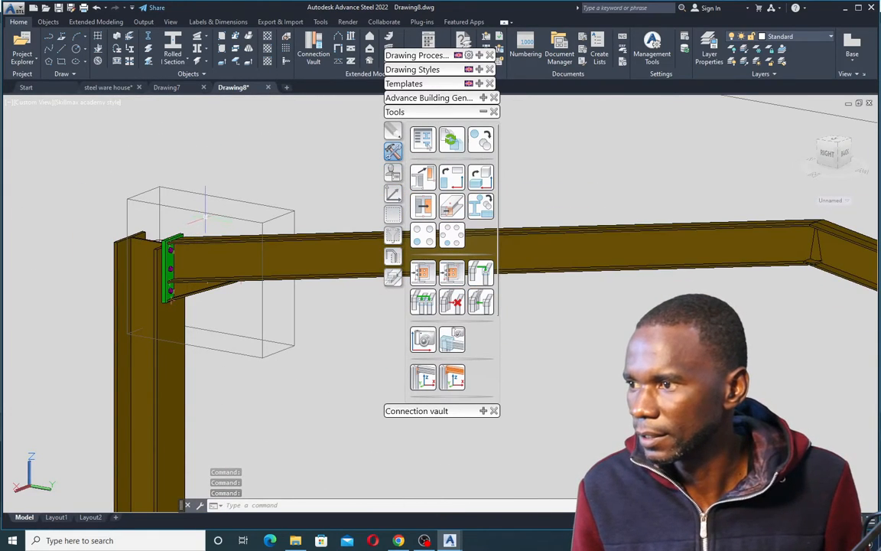
Reopen the original eaves haunch connection's settings and turn off Column not trimmed for the cap plate
left_click(195, 256)
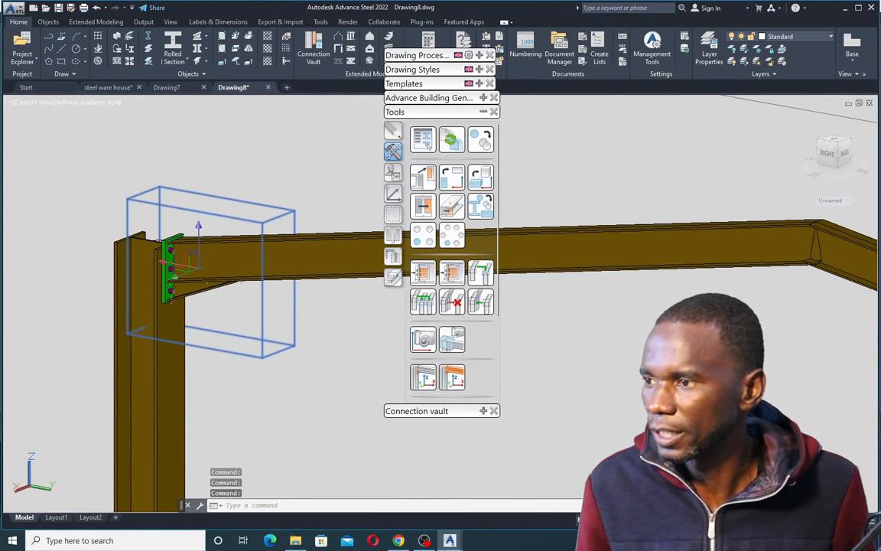
double_click(217, 267)
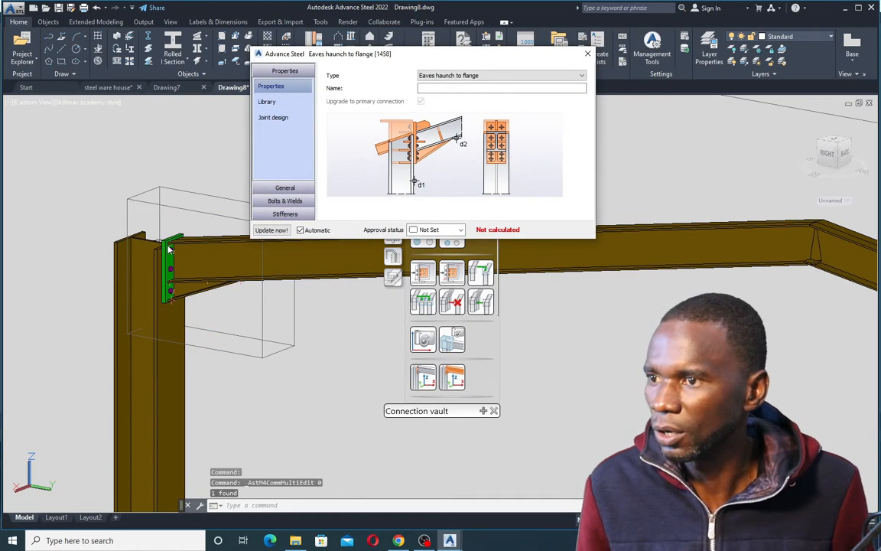
left_click(277, 88)
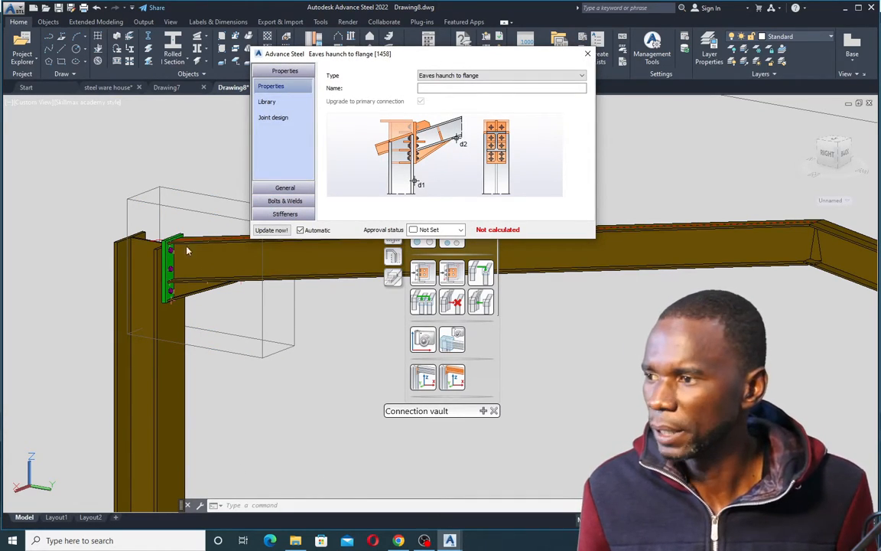
left_click(285, 189)
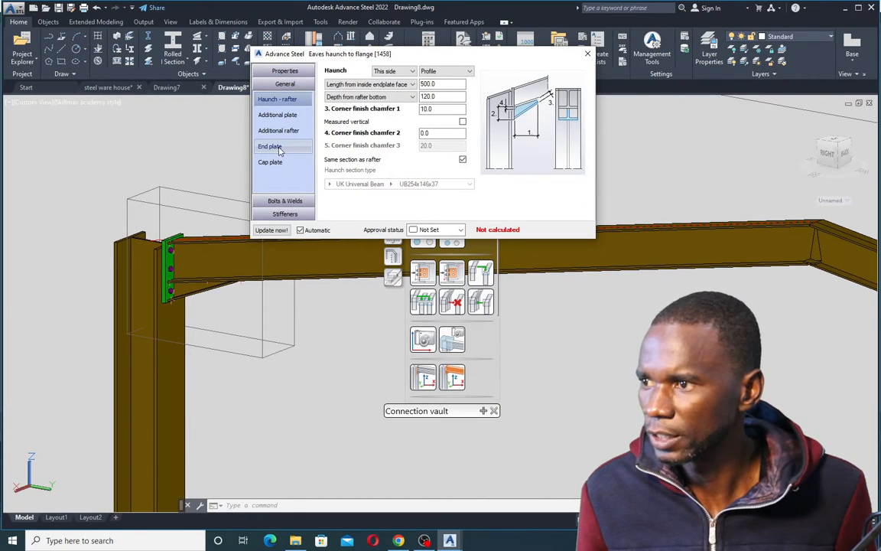
left_click(271, 163)
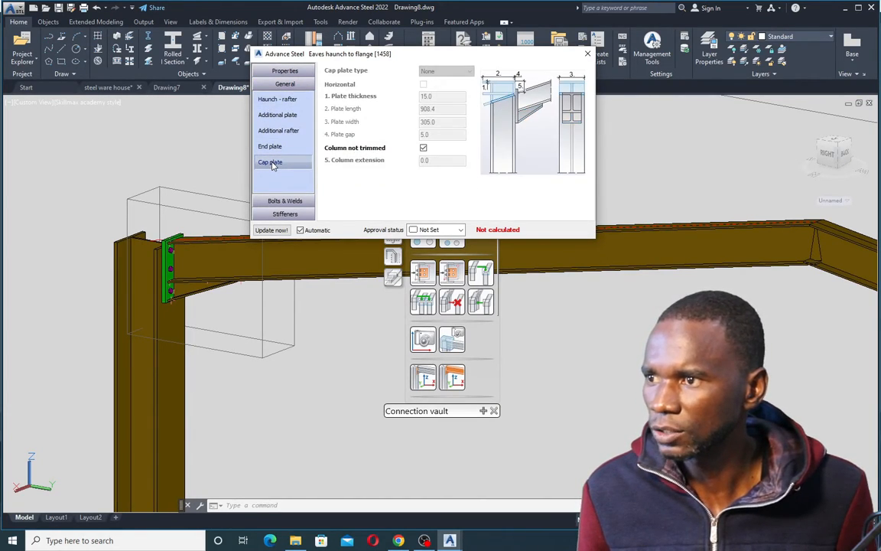
scroll(145, 243, "up", 1)
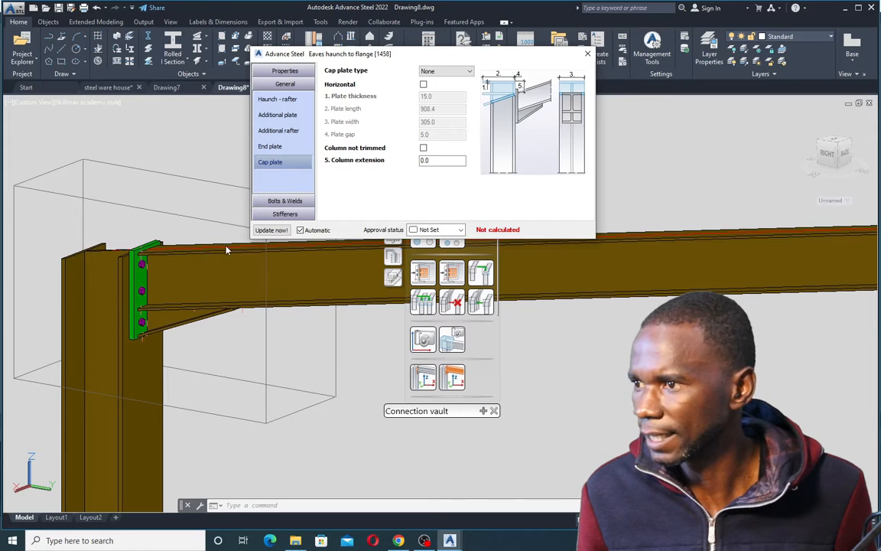
Try a 5 mm top projection on the end plate, check its fit at the rafter, and settle on 0 mm
left_click(272, 147)
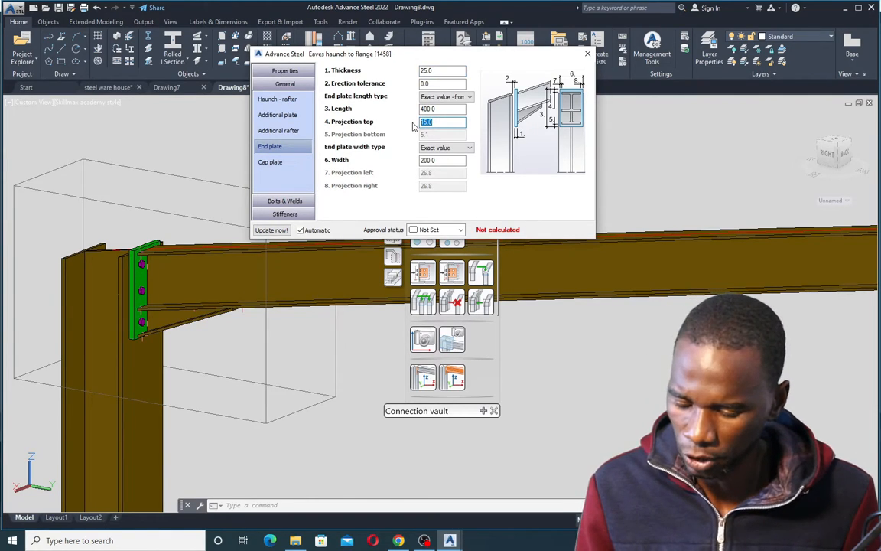
type("5")
left_click(438, 71)
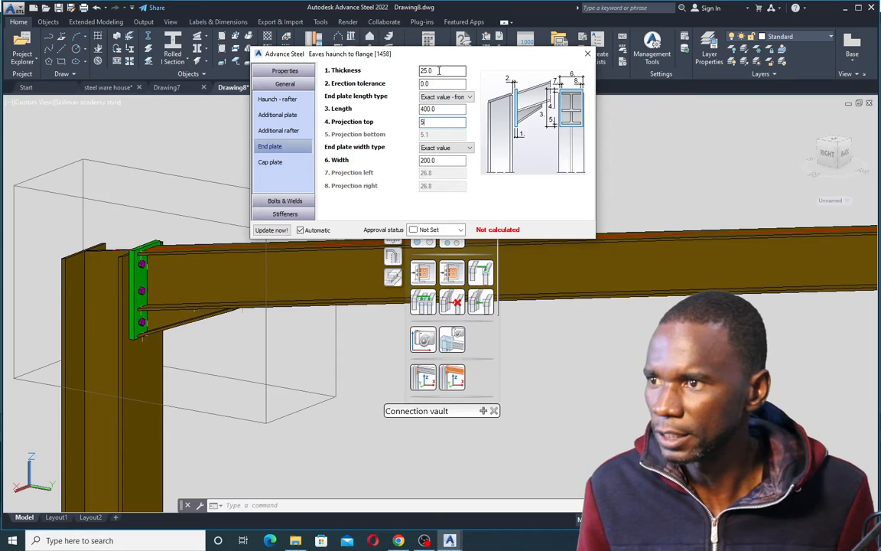
scroll(150, 251, "up", 5)
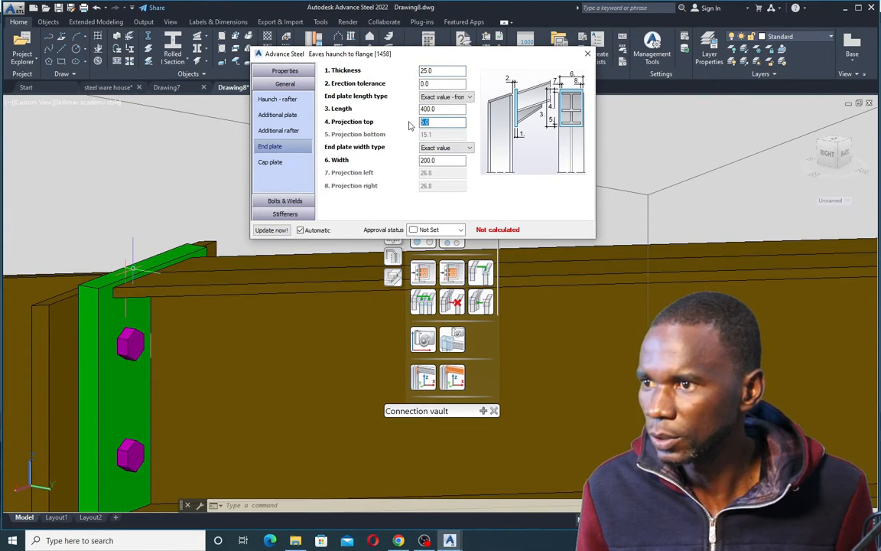
left_click(437, 84)
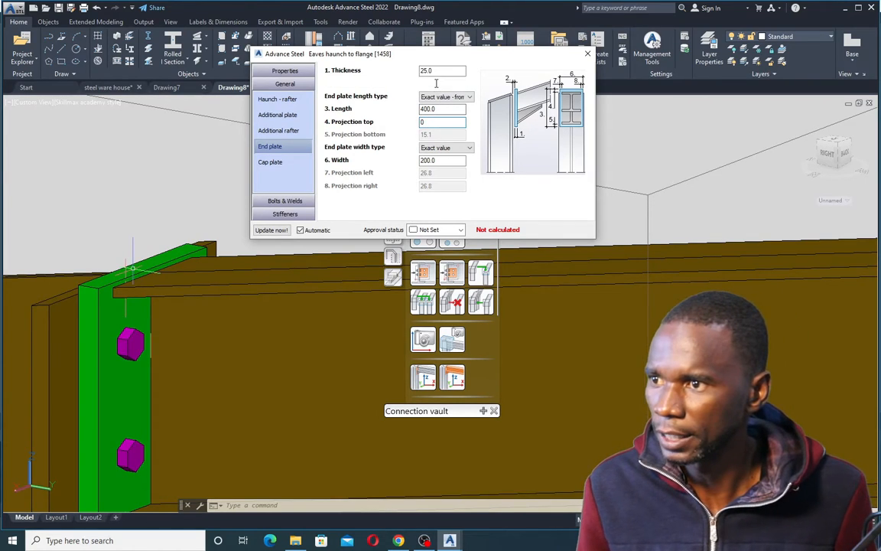
Set the intermediate distance of bolt group 1 in the original eaves haunch connection to 110 mm and close its settings
scroll(156, 296, "down", 5)
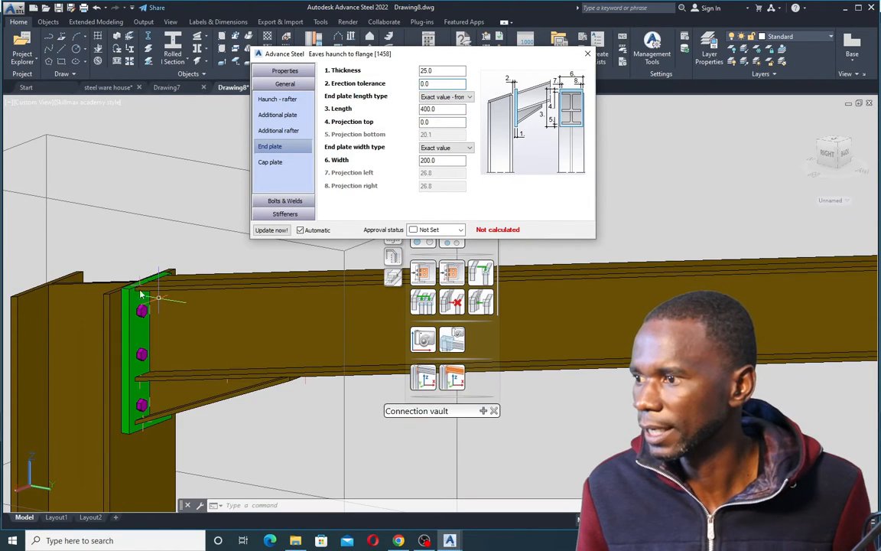
middle_click_drag(182, 313, 155, 327, "shift")
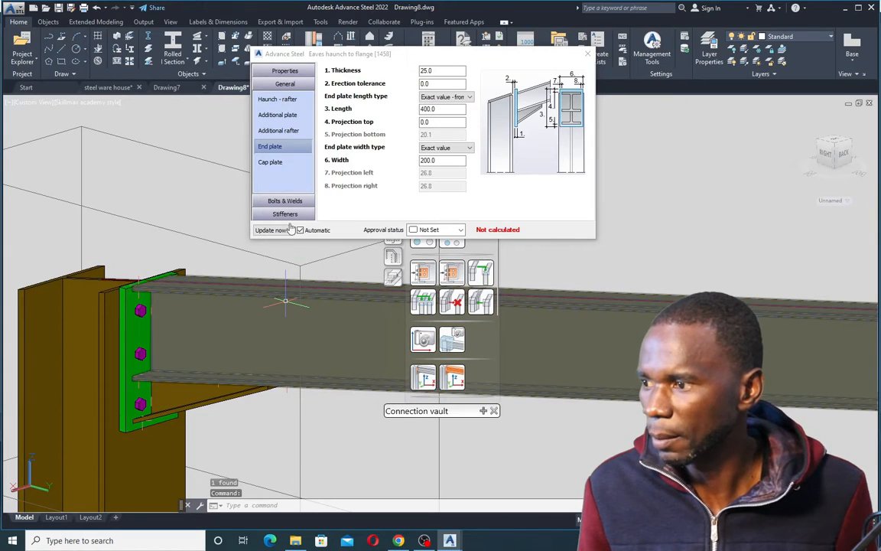
left_click(280, 201)
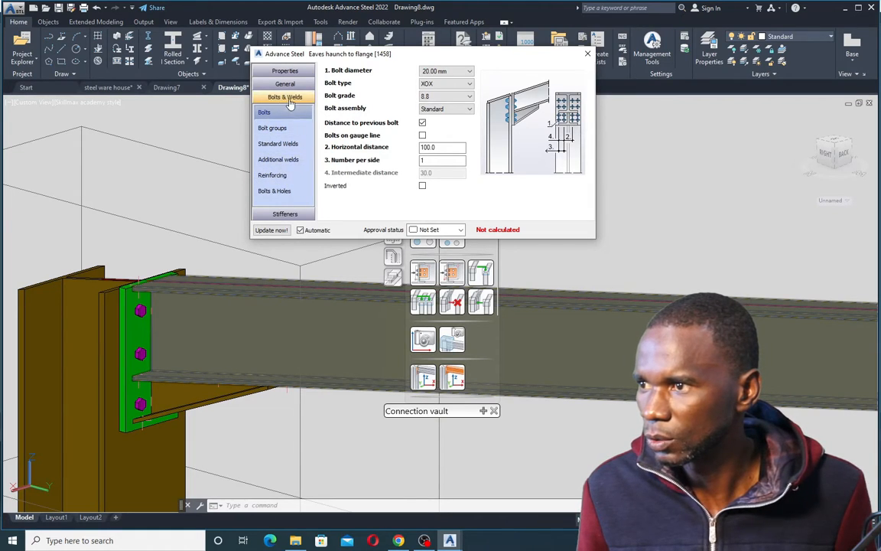
left_click(284, 72)
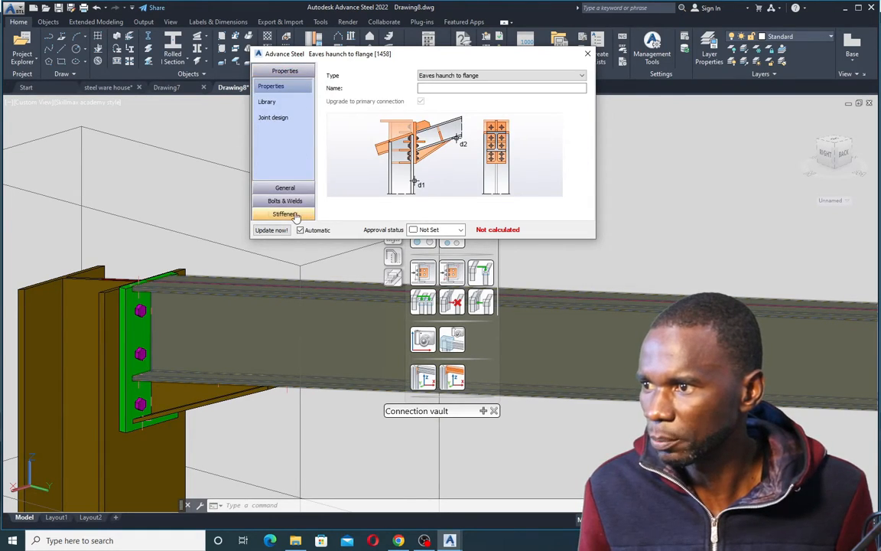
left_click(284, 189)
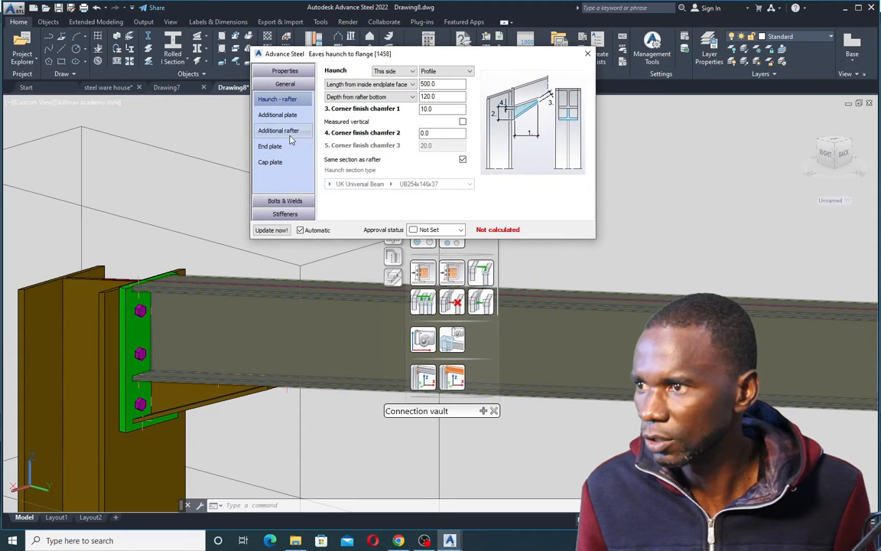
left_click(284, 201)
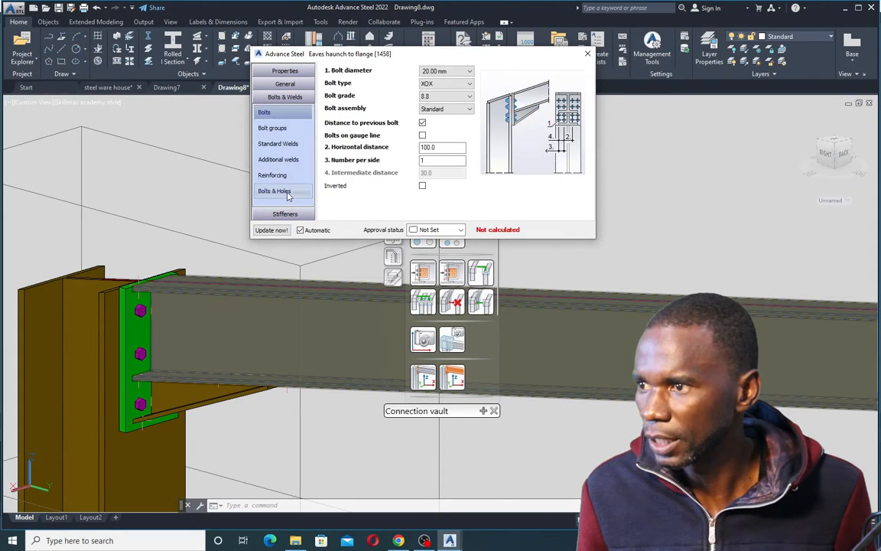
left_click(270, 128)
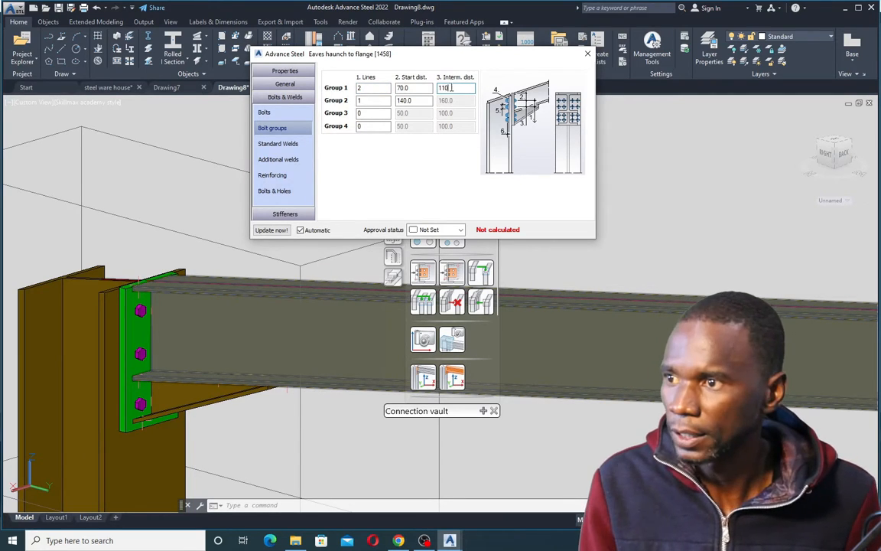
left_click(419, 88)
scroll(160, 354, "down", 5)
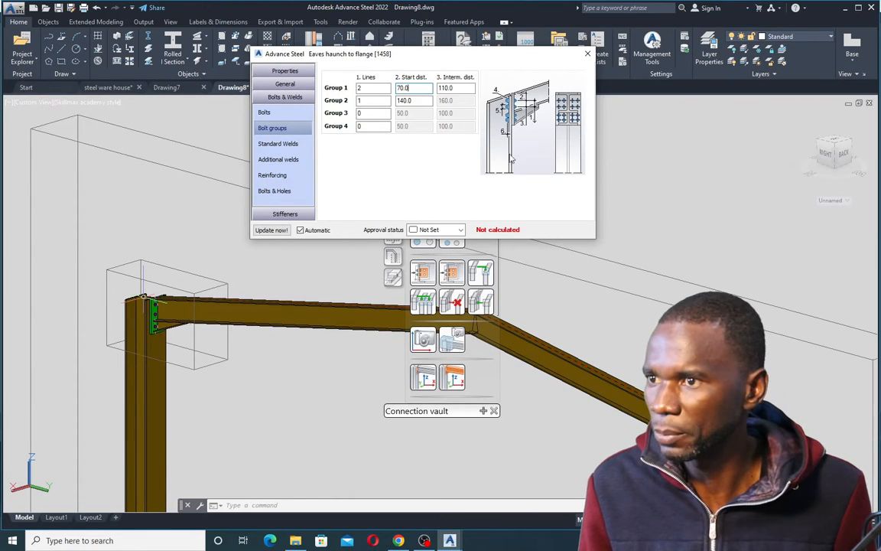
key("Escape")
Delete the outdated copy of the eaves haunch connection from the opposite column and rafter
scroll(287, 252, "down", 4)
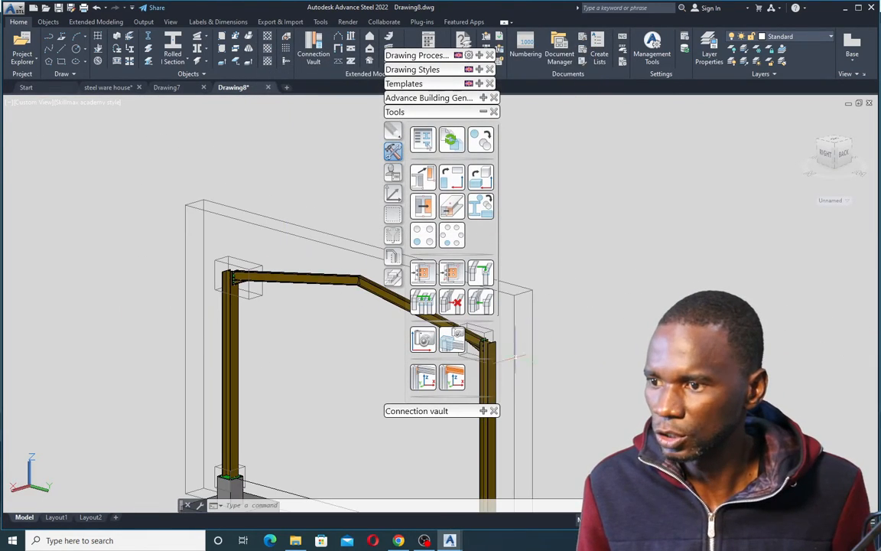
scroll(220, 278, "down", 5)
scroll(262, 285, "up", 11)
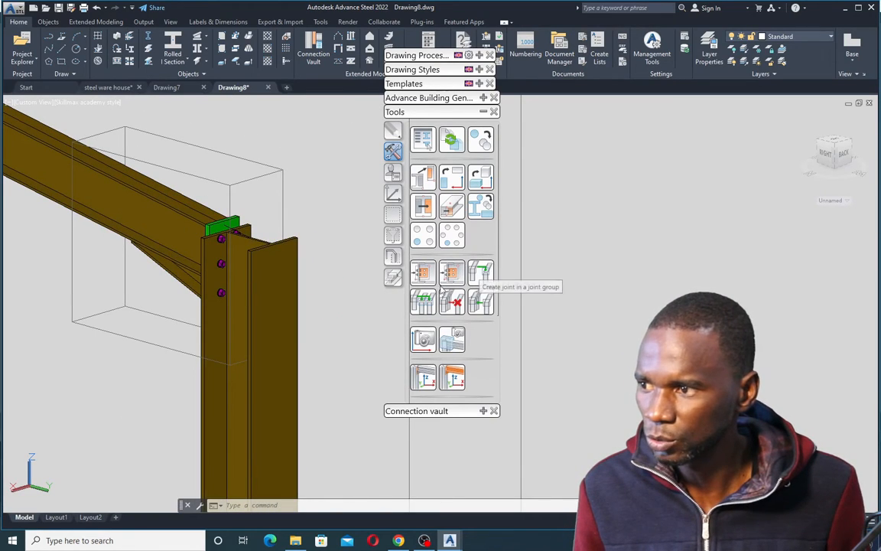
scroll(273, 285, "down", 2)
mouse_move(213, 293)
middle_mouse_down("shift")
mouse_move(269, 297)
mouse_move(249, 259)
middle_mouse_up("shift")
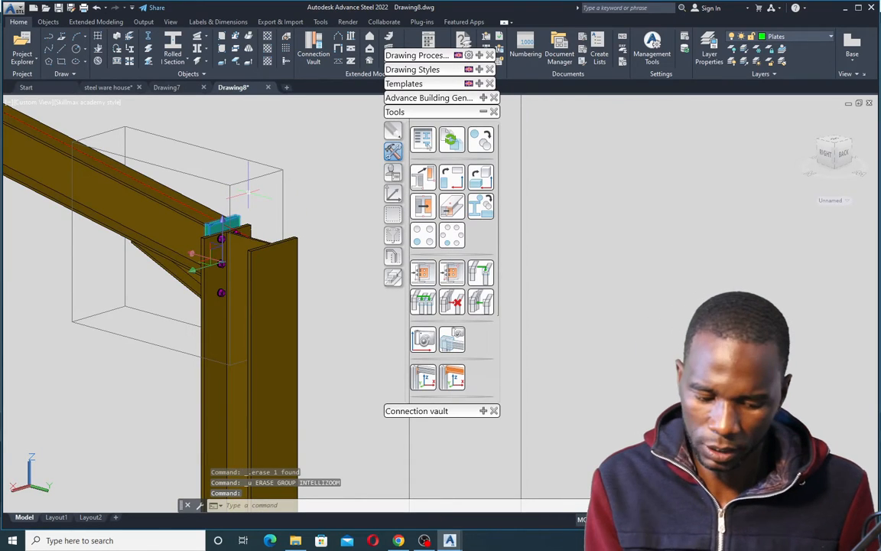
key("Delete")
scroll(285, 284, "down", 6)
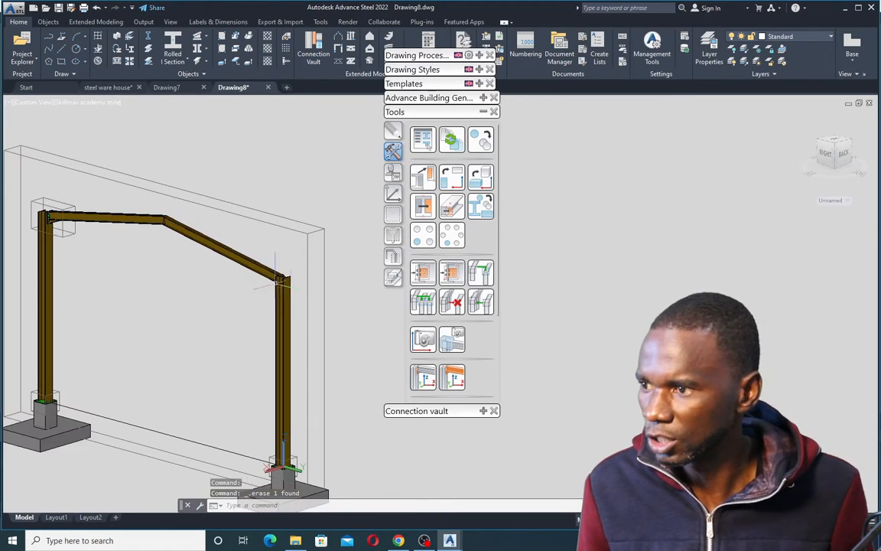
Copy the revised eaves haunch connection to the opposite column and rafter as a joint in a joint group
scroll(47, 222, "up", 3)
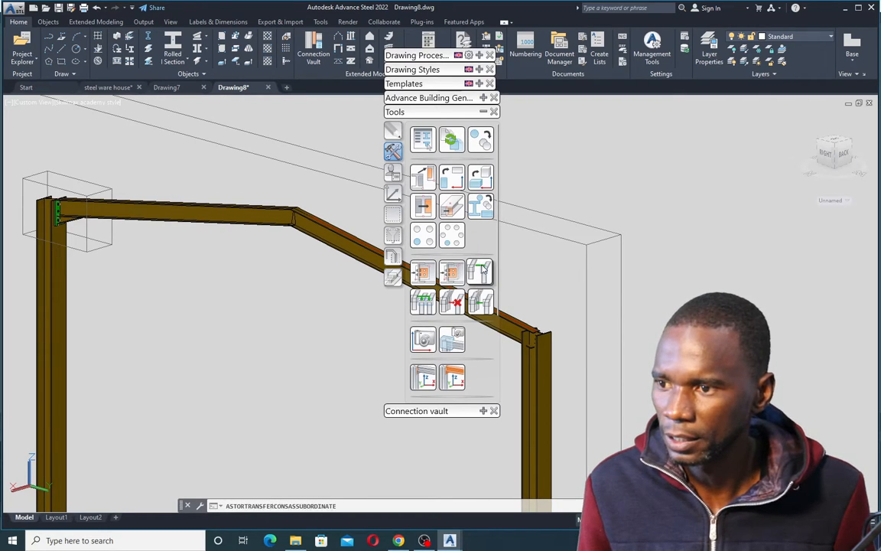
left_click(483, 268)
scroll(62, 222, "up", 5)
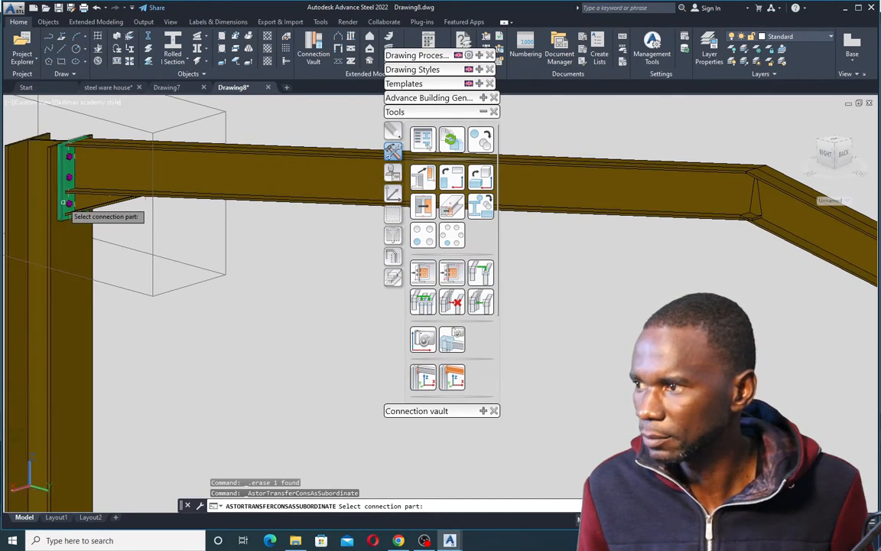
left_click(65, 200)
scroll(83, 209, "down", 5)
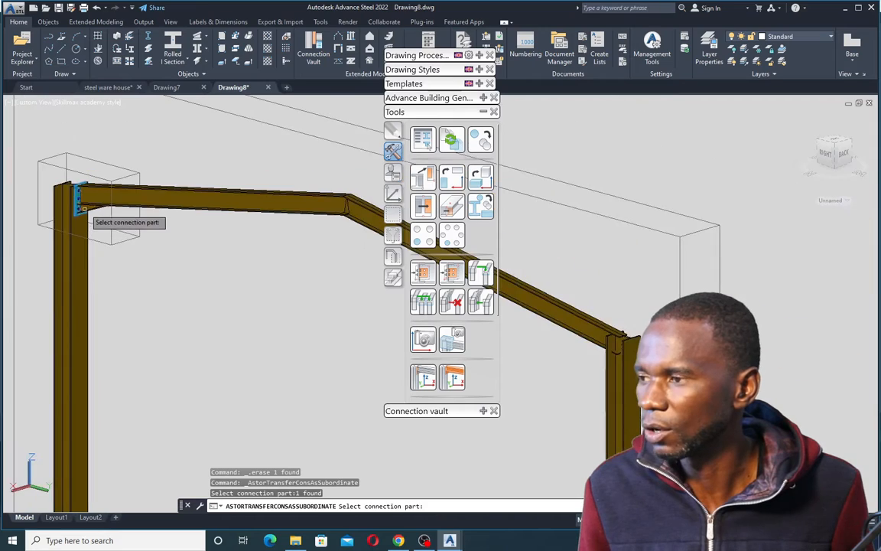
key("Return")
scroll(88, 215, "down", 5)
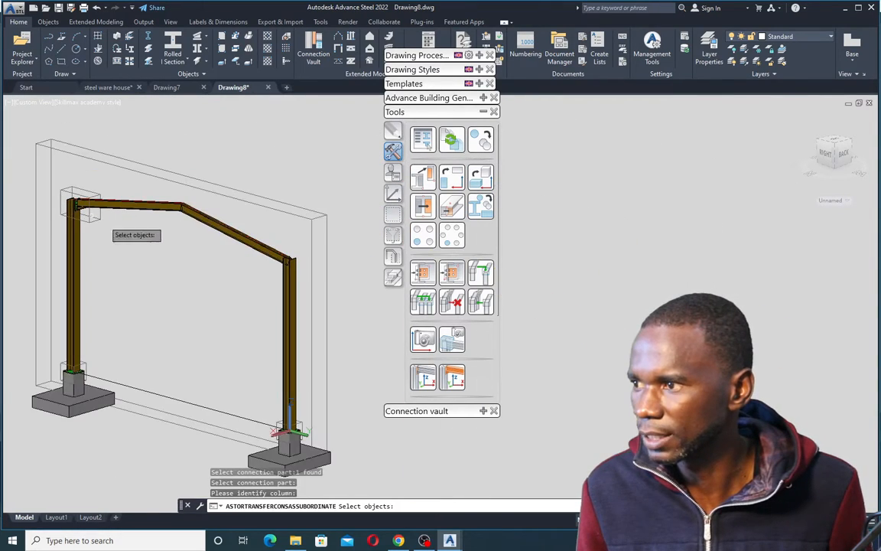
scroll(286, 267, "up", 5)
left_click(295, 249)
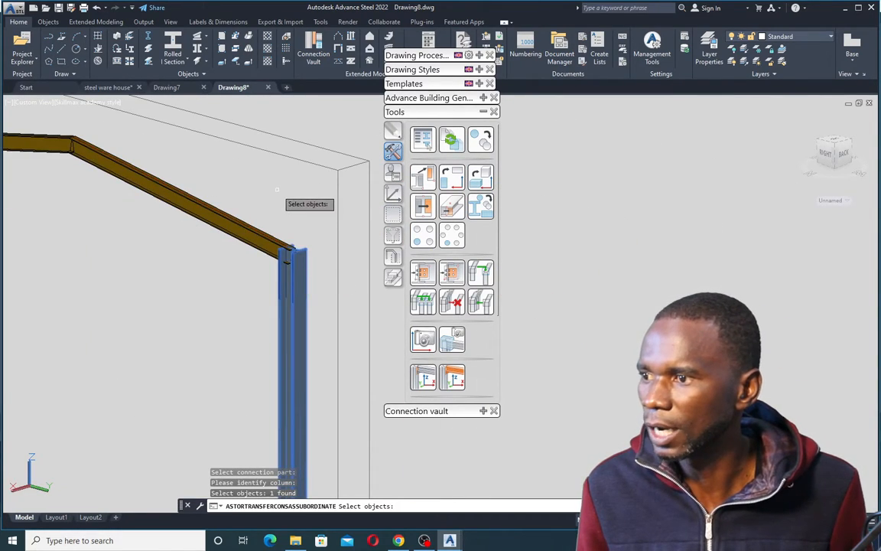
key("Return")
left_click(255, 230)
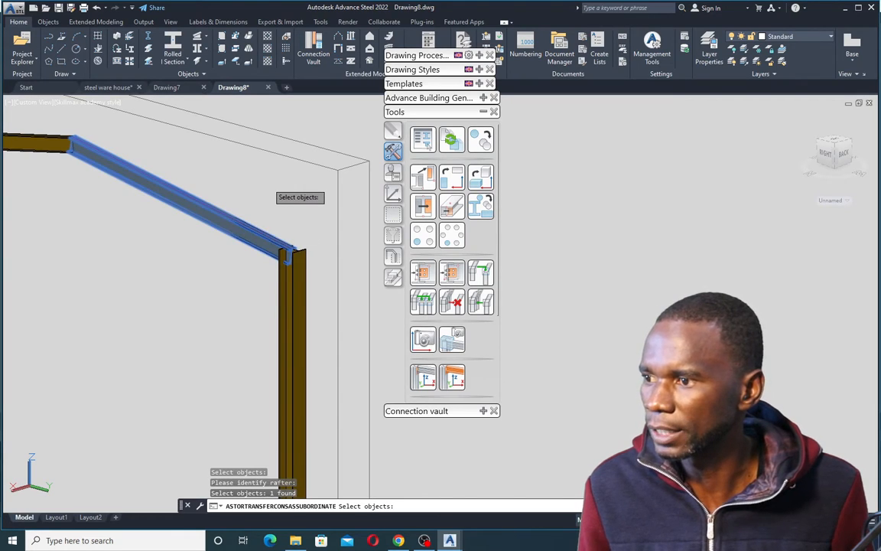
key("Return")
scroll(289, 249, "up", 5)
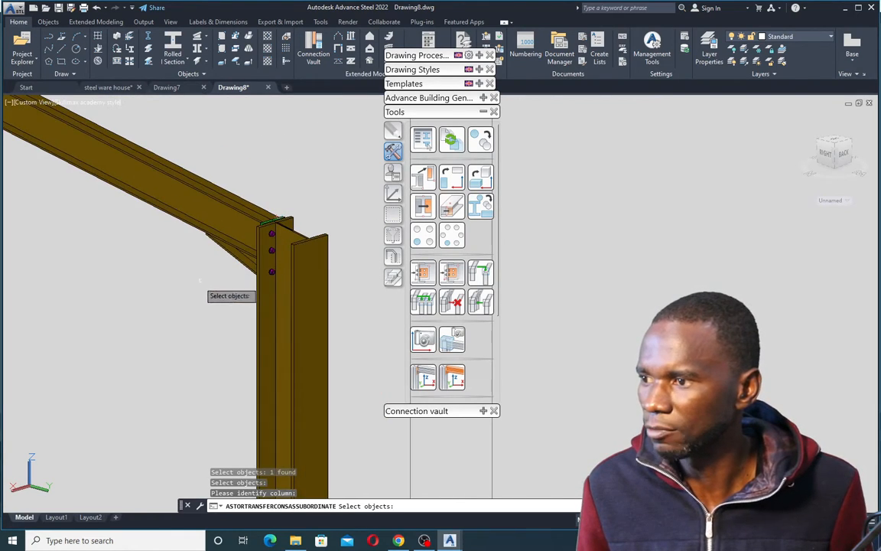
key("Return")
Examine the copied and original eaves haunch connections, comparing their end plates, bolts and haunches from both sides of the frame
middle_click_drag(138, 281, 299, 282, "shift")
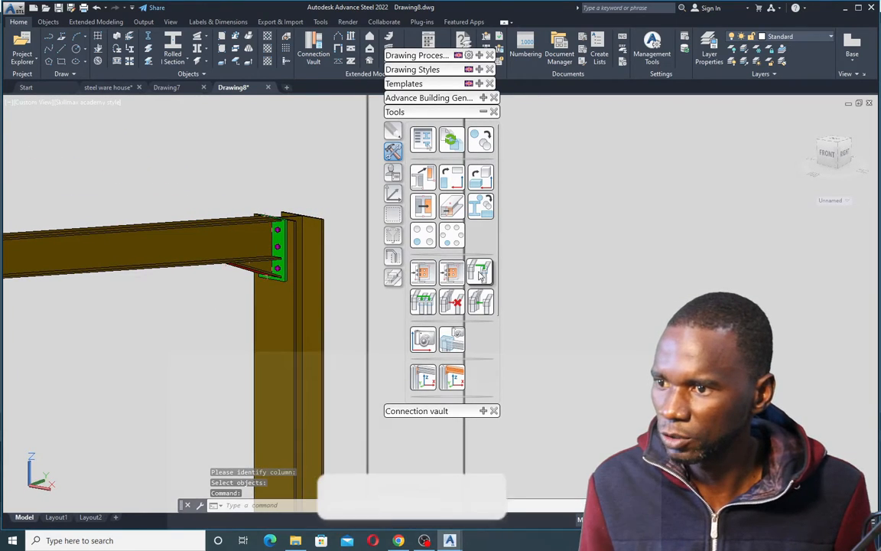
scroll(330, 243, "down", 10)
scroll(238, 260, "up", 5)
middle_click_drag(279, 427, 218, 236, "shift")
scroll(153, 237, "up", 3)
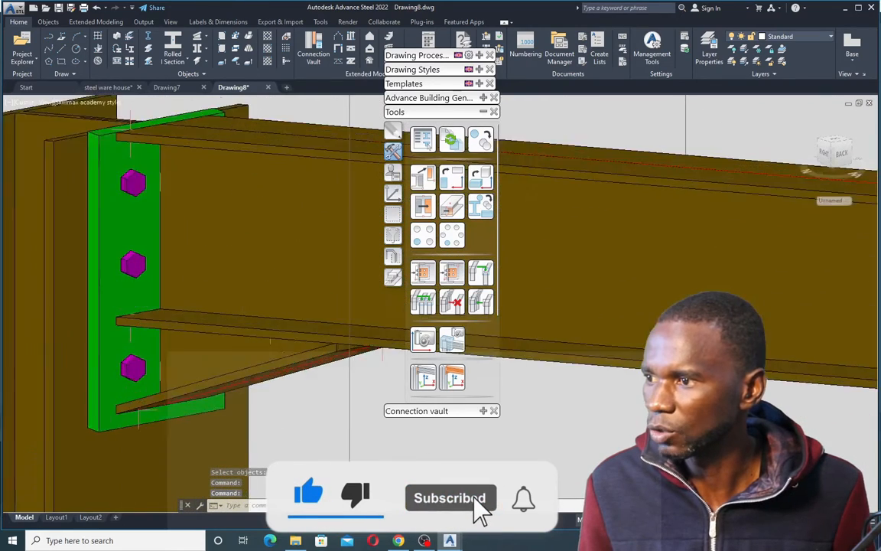
scroll(153, 237, "down", 8)
middle_click_drag(202, 264, 381, 291, "shift")
scroll(315, 263, "up", 4)
scroll(295, 256, "up", 6)
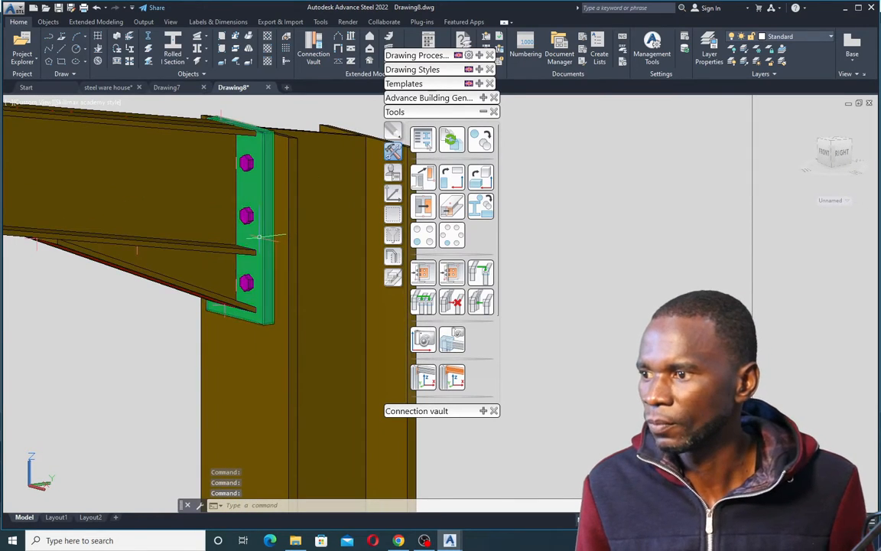
scroll(282, 240, "down", 8)
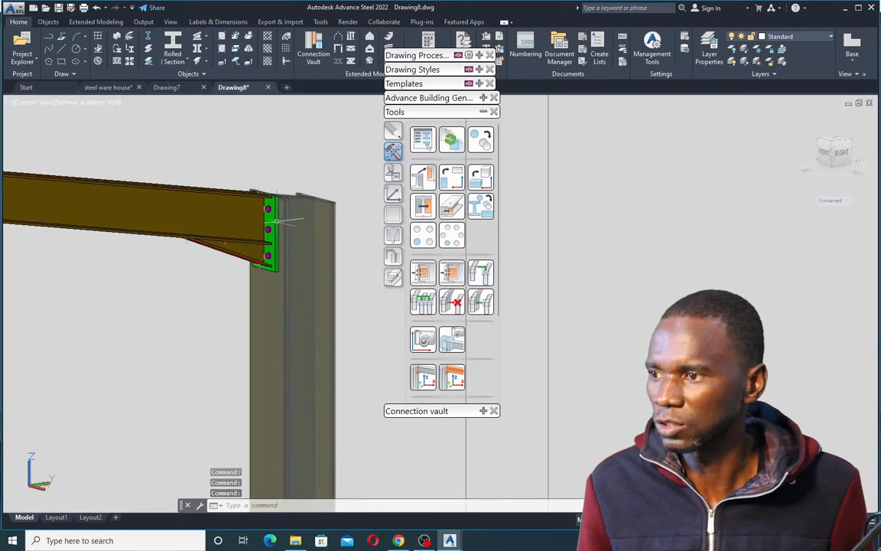
scroll(260, 231, "up", 6)
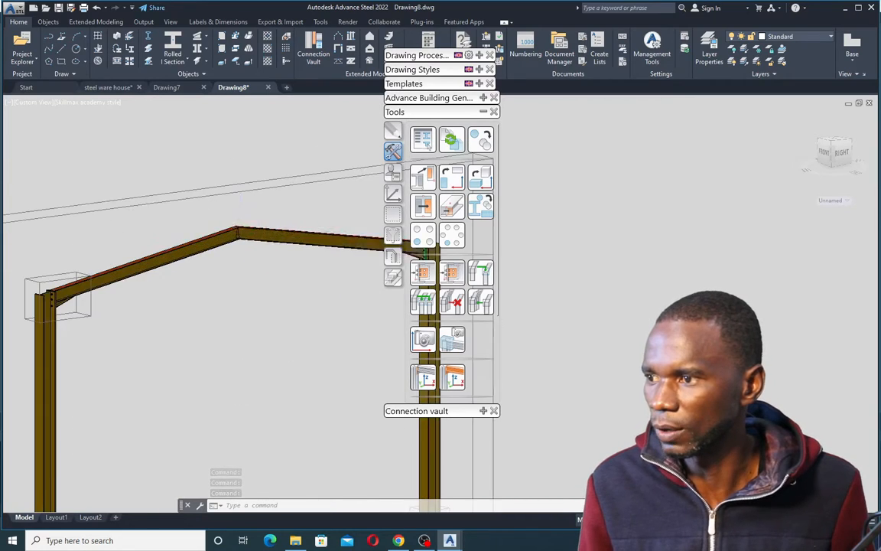
Create an Apex haunch connection between the two rafters at the ridge, using the beam end to end connections
left_click(483, 112)
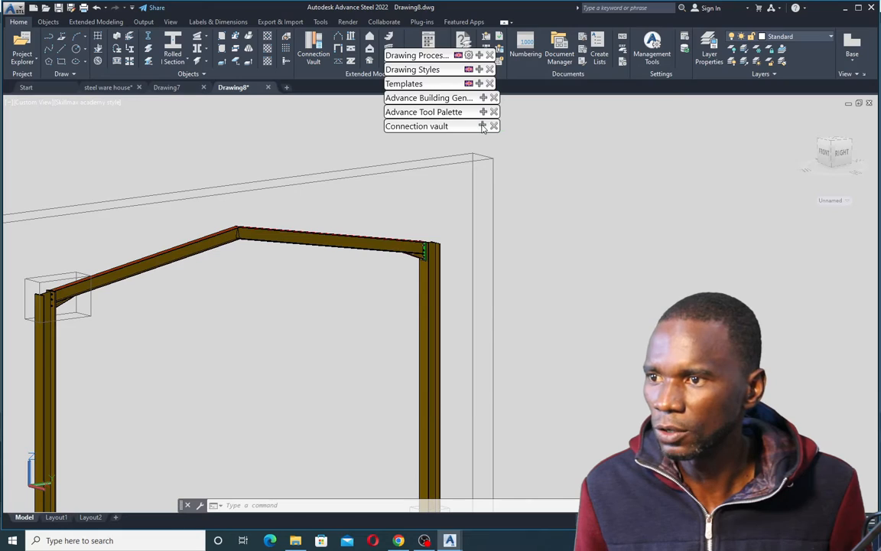
left_click(483, 126)
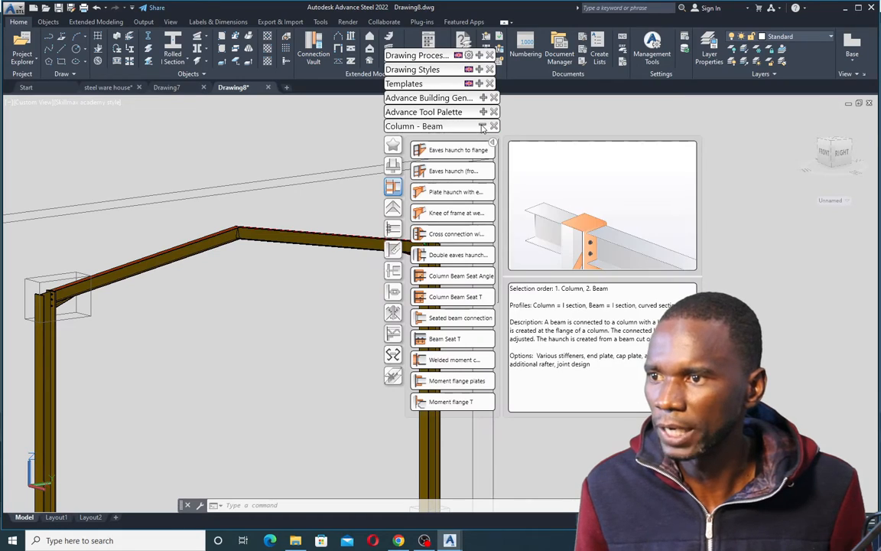
left_click(392, 210)
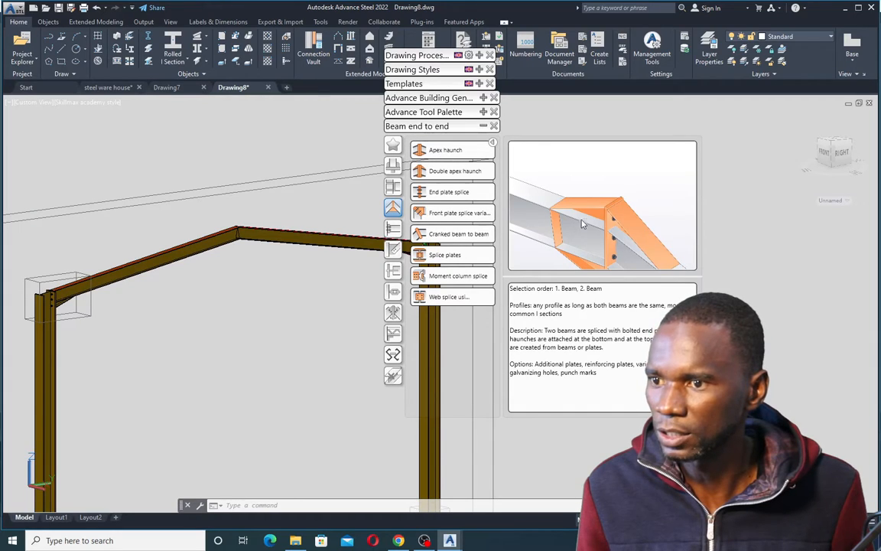
left_click(436, 150)
scroll(235, 242, "up", 3)
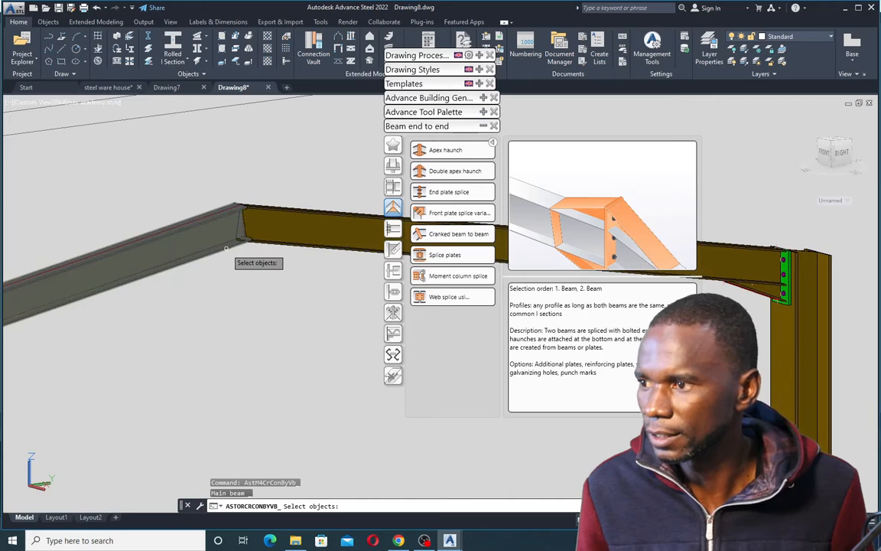
left_click(209, 201)
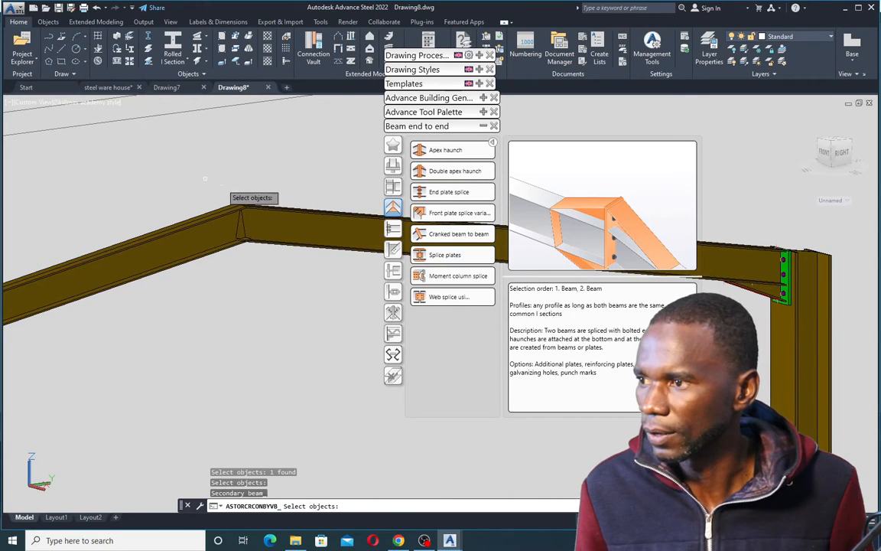
left_click(253, 208)
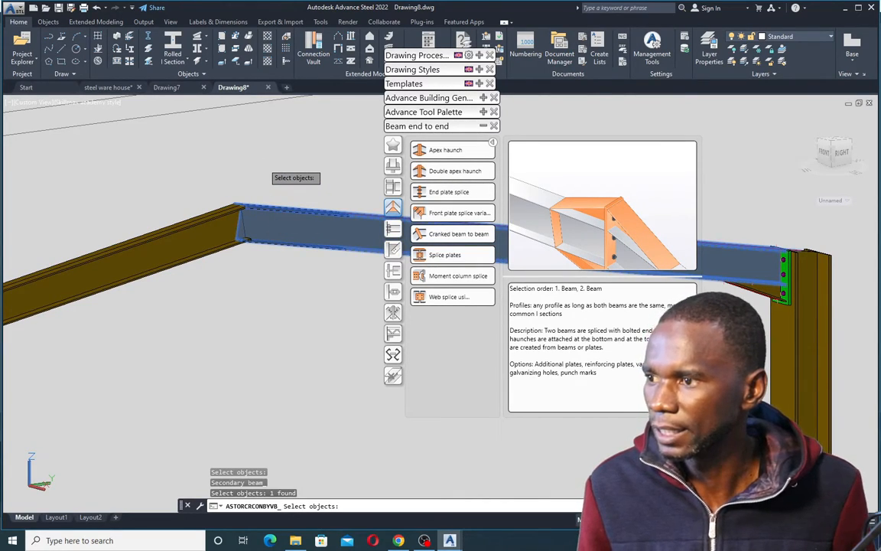
key("Return")
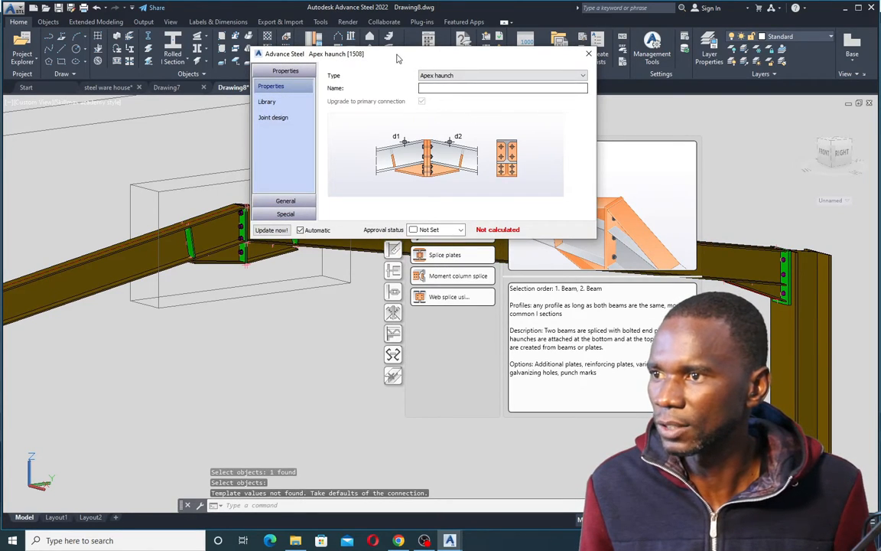
Set the apex haunch bolt groups to 3 lines in group 1 and 1 line in group 2
left_click_drag(397, 58, 476, 13)
scroll(230, 225, "up", 4)
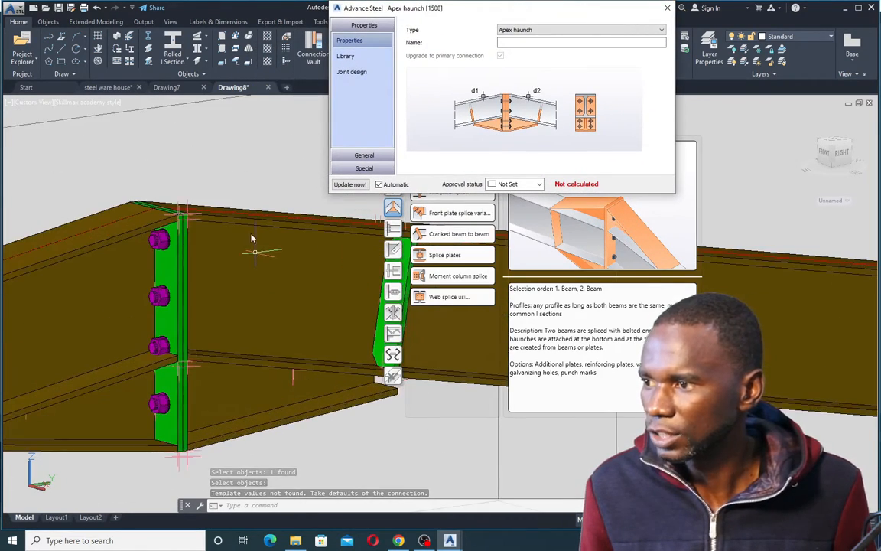
scroll(245, 260, "down", 2)
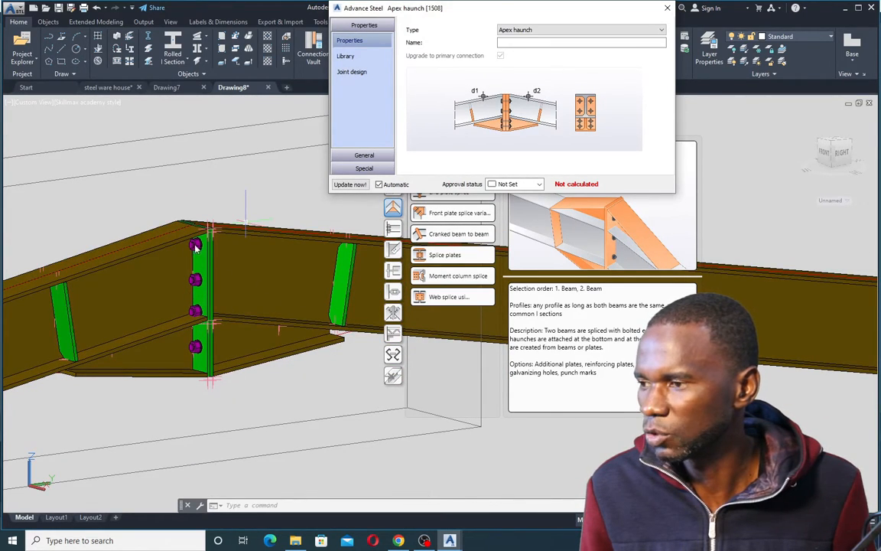
left_click(363, 155)
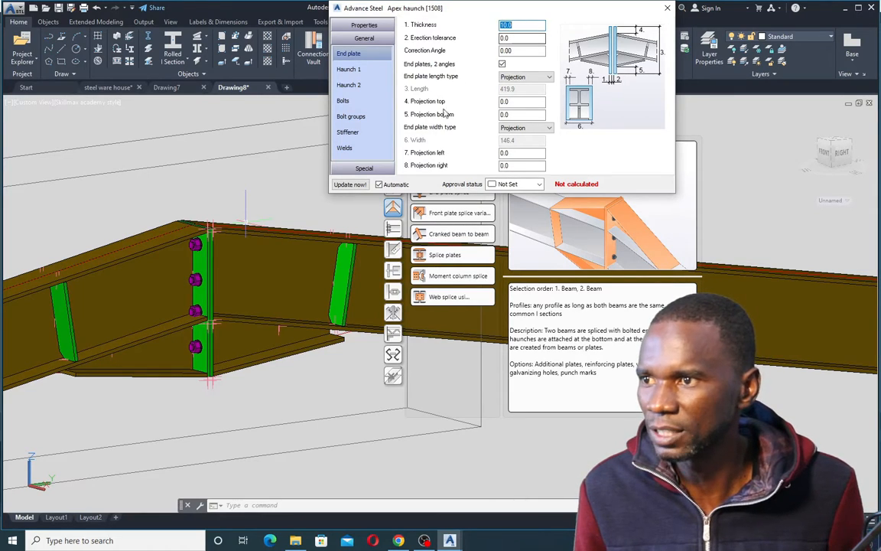
left_click(348, 102)
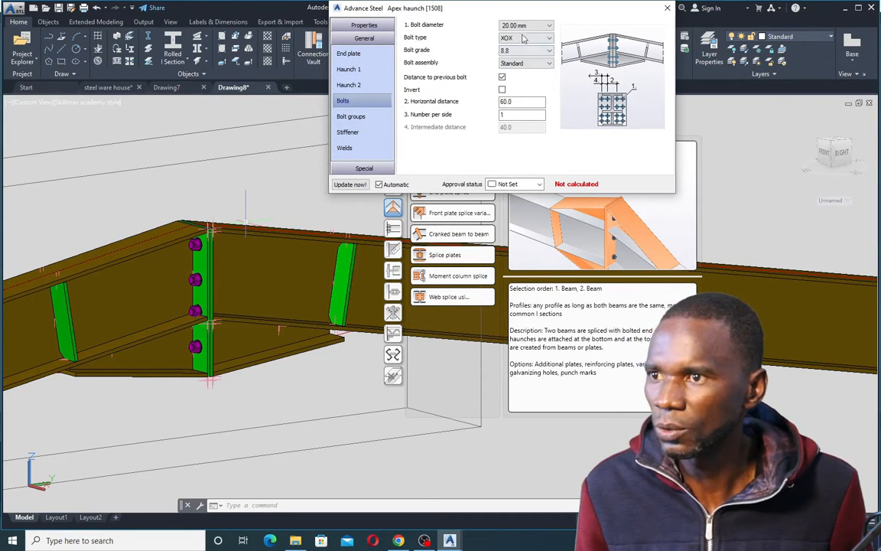
left_click(506, 52)
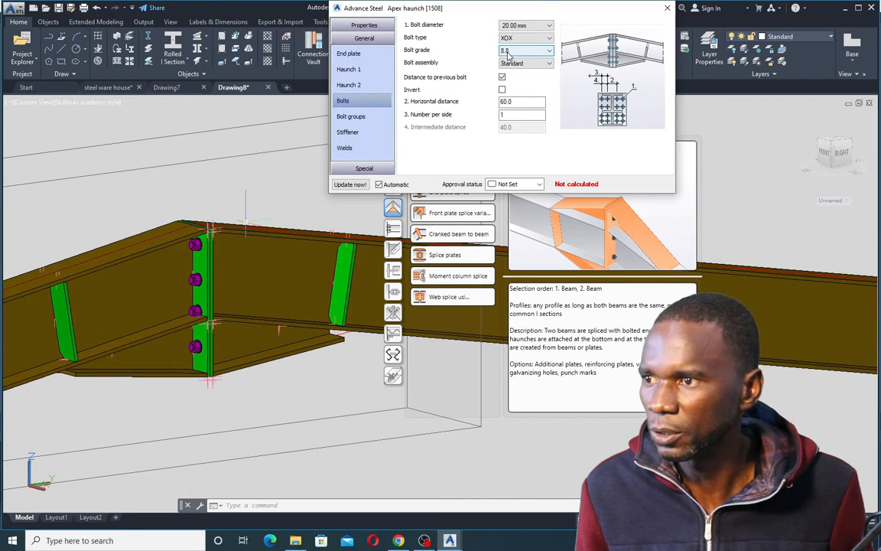
left_click(349, 116)
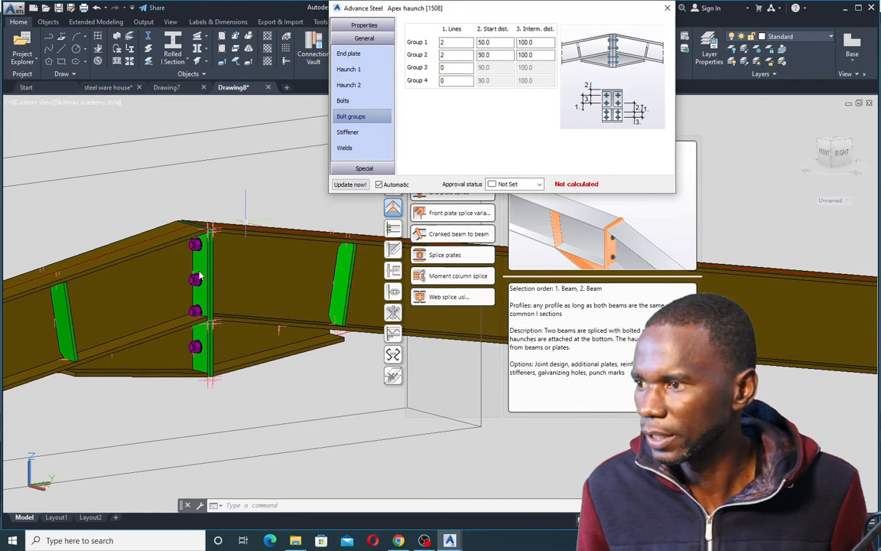
double_click(441, 42)
type("3")
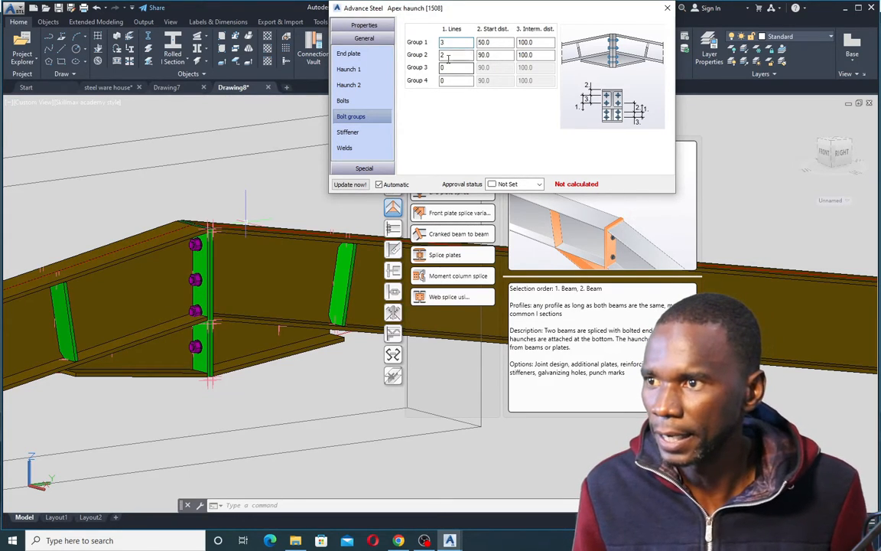
left_click(452, 55)
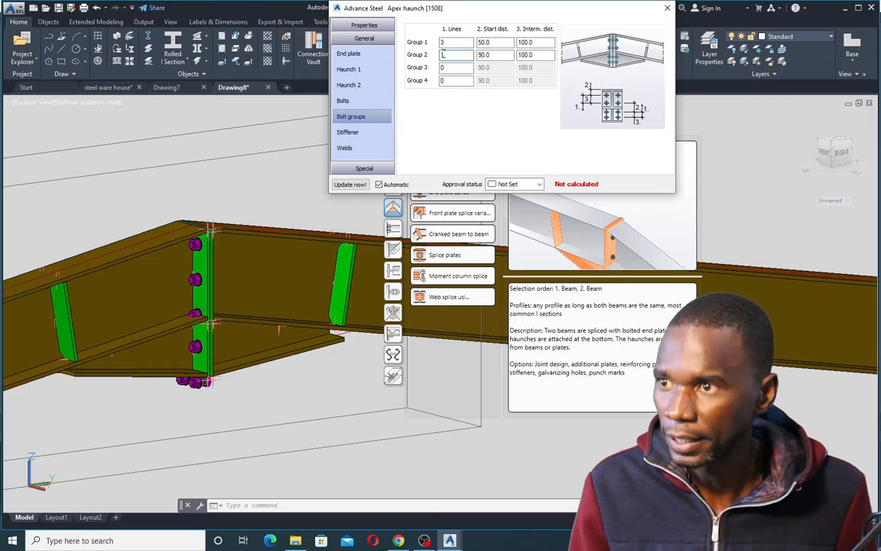
left_click(457, 42)
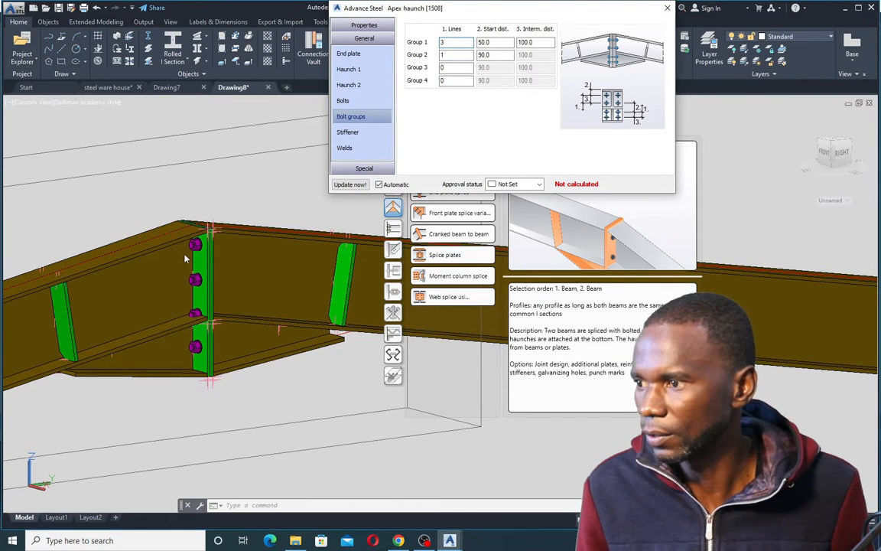
Try intermediate distances of 80 and 70 for bolt group 1, and a start distance of 110 for bolt group 2
double_click(531, 42)
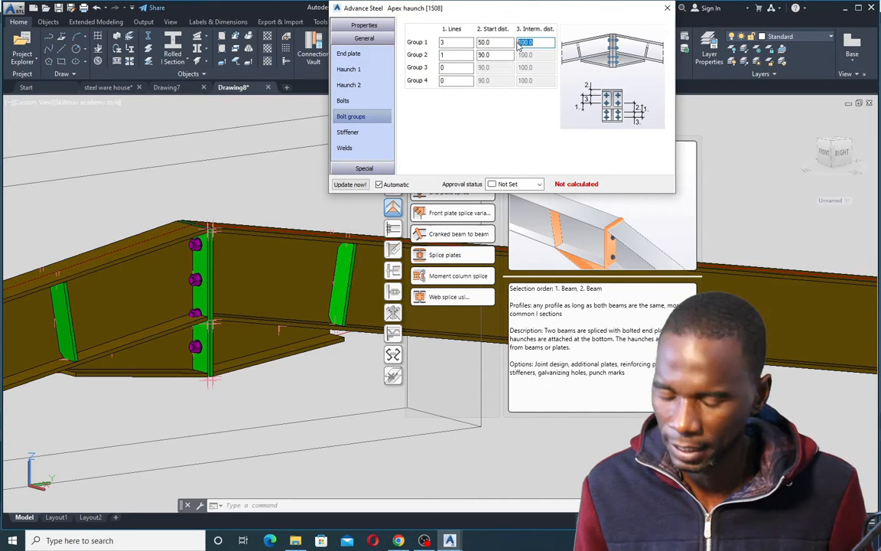
type("80")
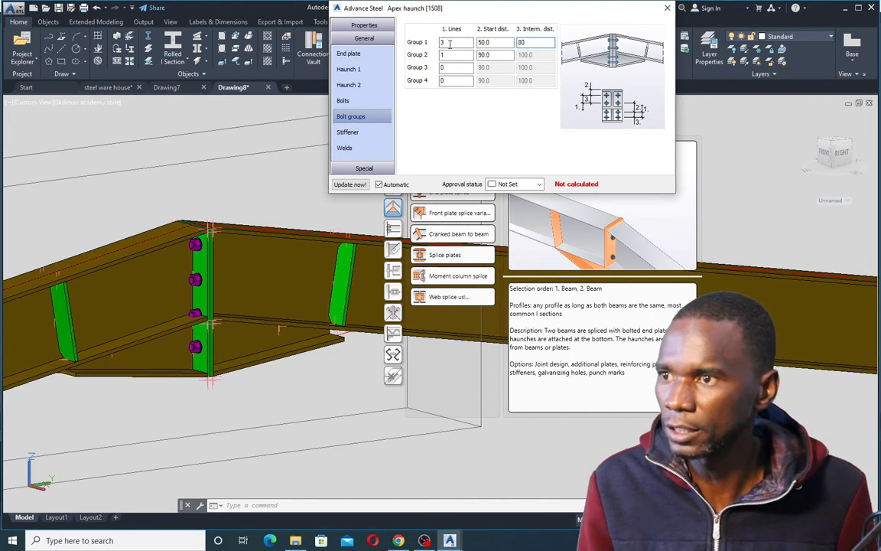
left_click(450, 44)
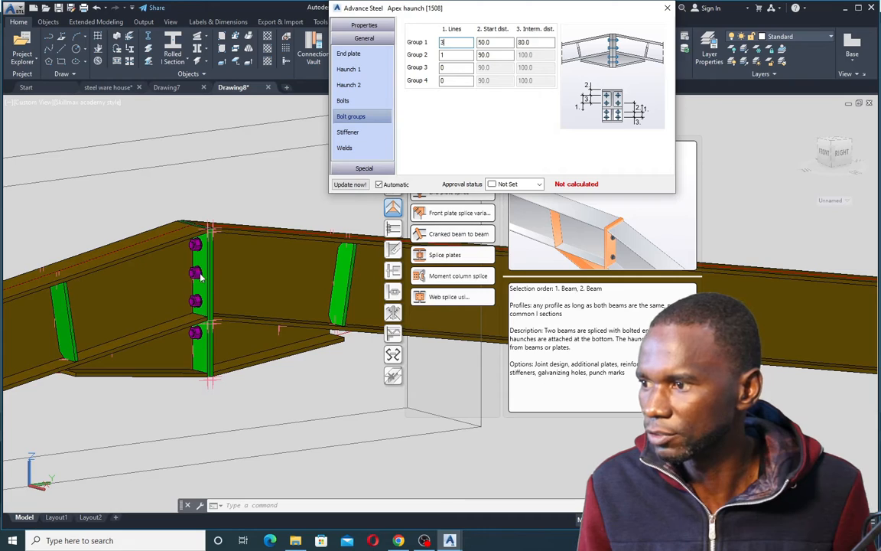
left_click(528, 43)
left_click_drag(538, 43, 514, 39)
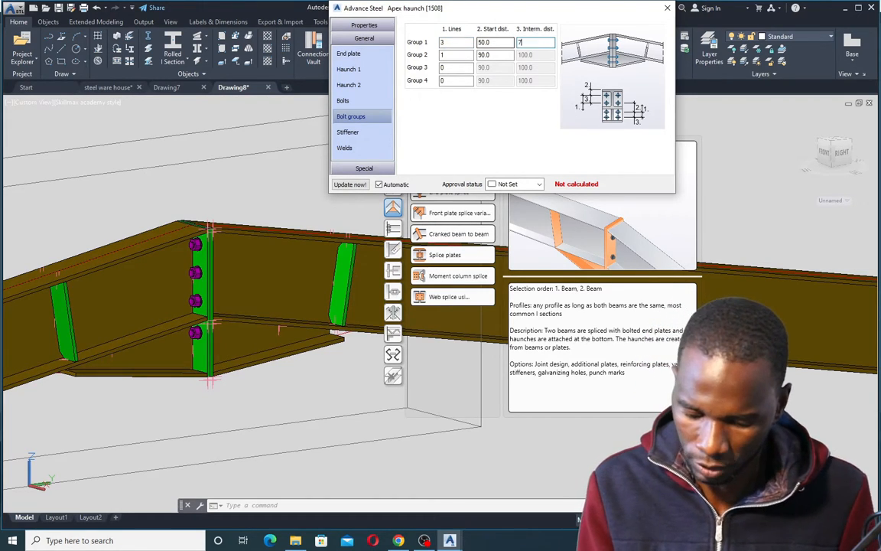
left_click(488, 42)
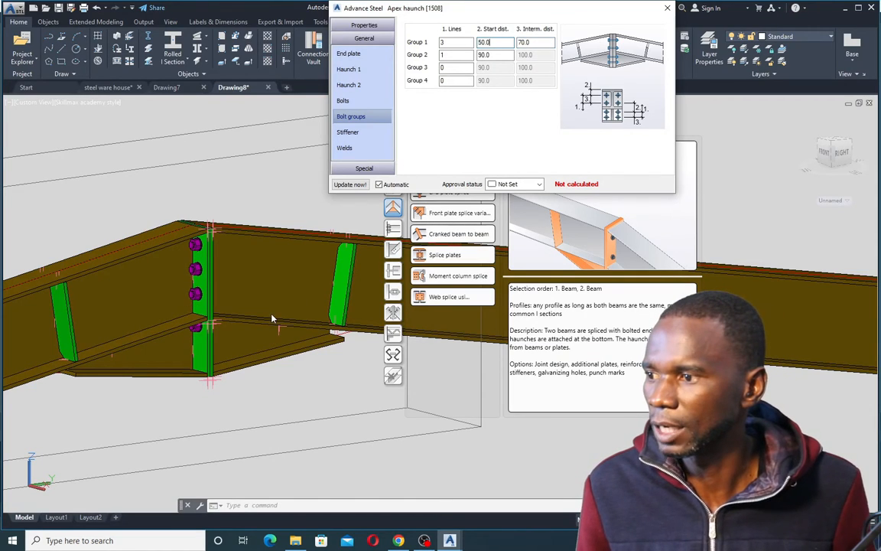
left_click_drag(497, 55, 479, 54)
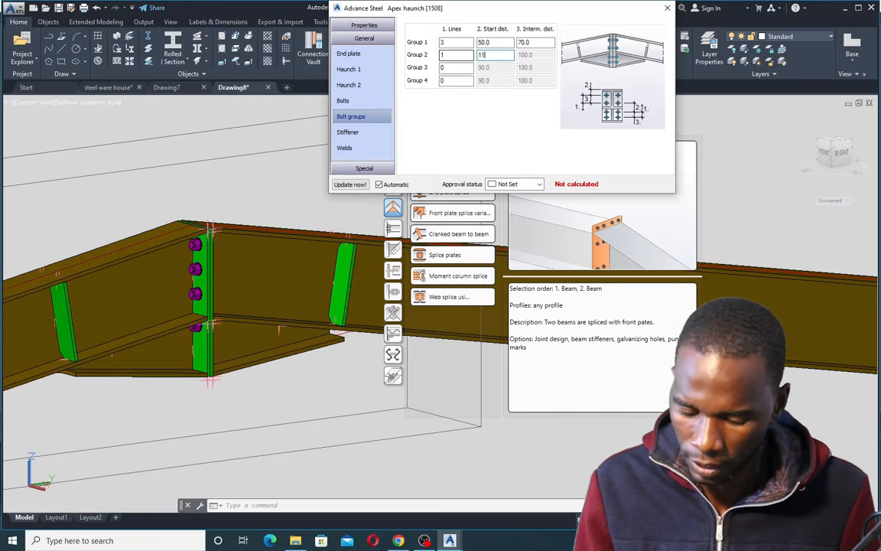
type("110")
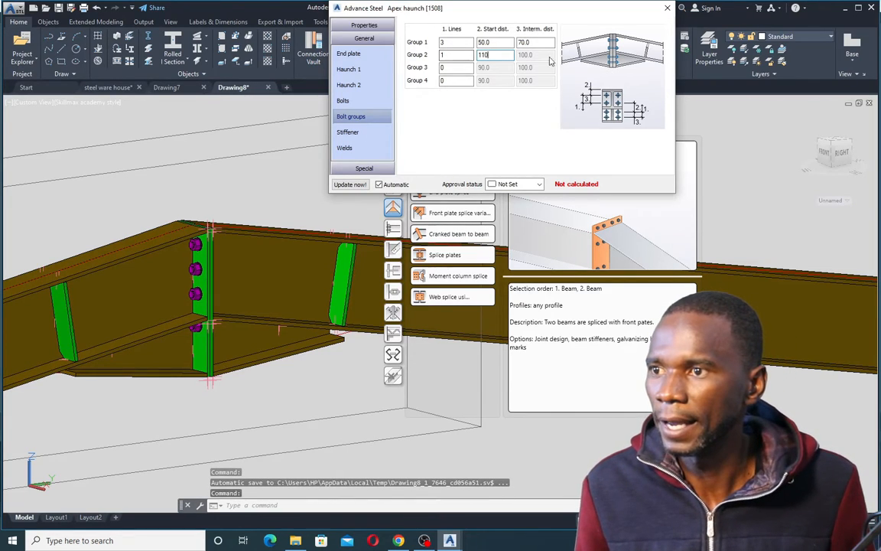
Set bolt group 1's intermediate distance to 80 and bolt group 2's start distance to 120, and finish editing the apex haunch
left_click(536, 43)
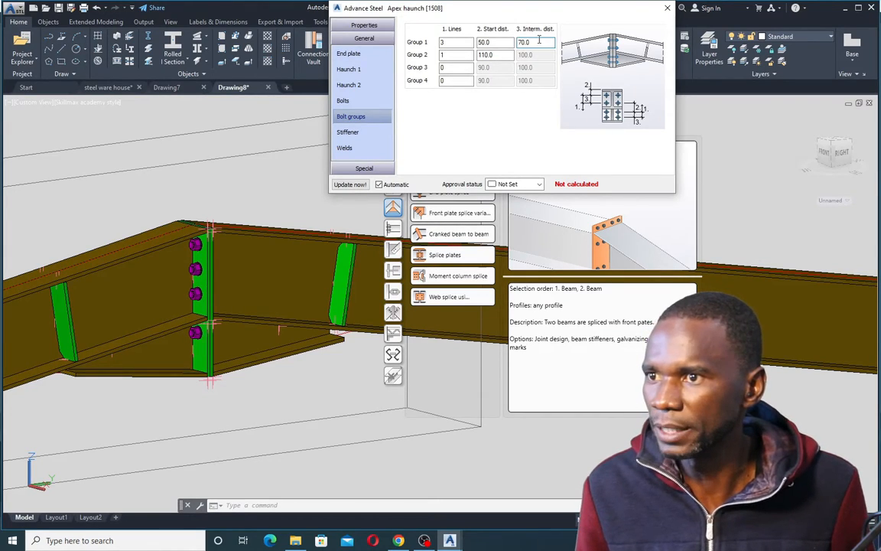
type("80")
left_click(493, 42)
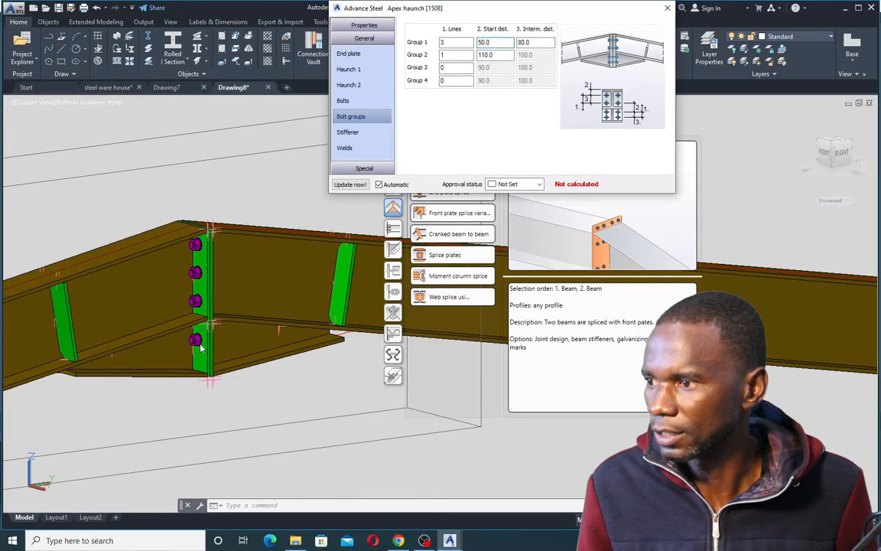
left_click(494, 54)
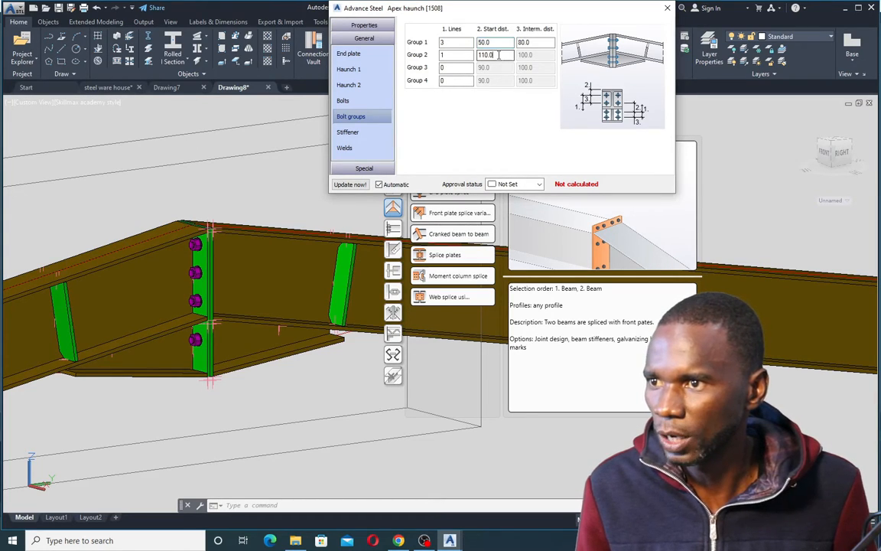
type("120")
key("Tab")
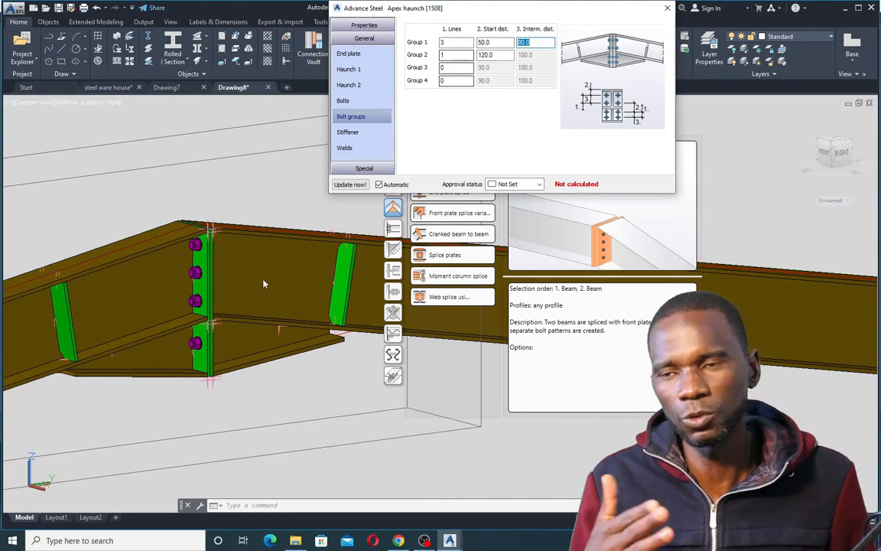
scroll(182, 310, "up", 2)
scroll(183, 299, "down", 3)
scroll(184, 308, "up", 1)
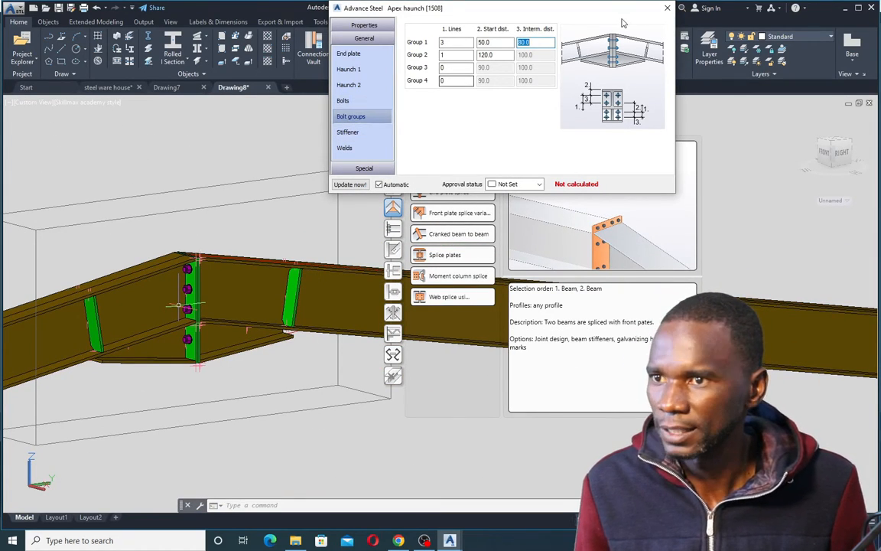
left_click(667, 7)
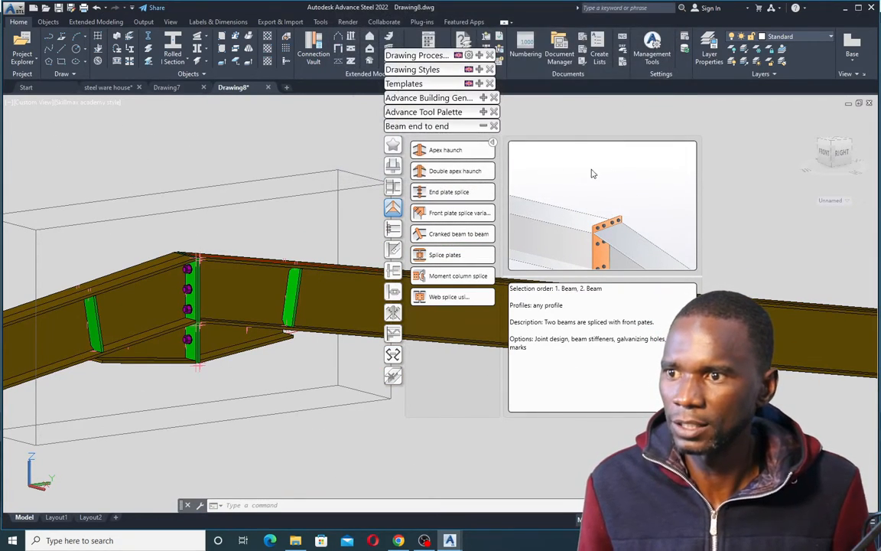
Examine the whole portal frame, including its apex haunch, both eaves haunches, base plates and concrete footings
scroll(342, 272, "down", 5)
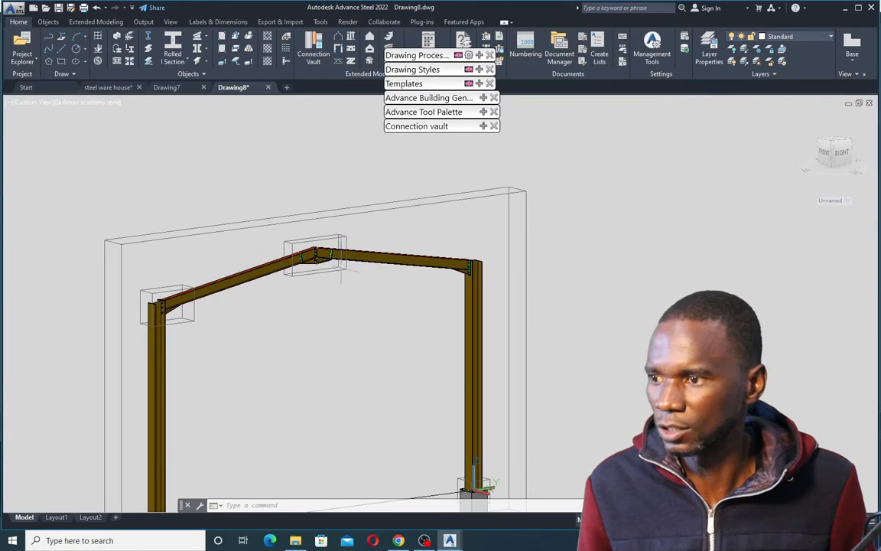
mouse_move(309, 335)
middle_mouse_down("shift")
mouse_move(334, 333)
mouse_move(322, 285)
middle_mouse_up("shift")
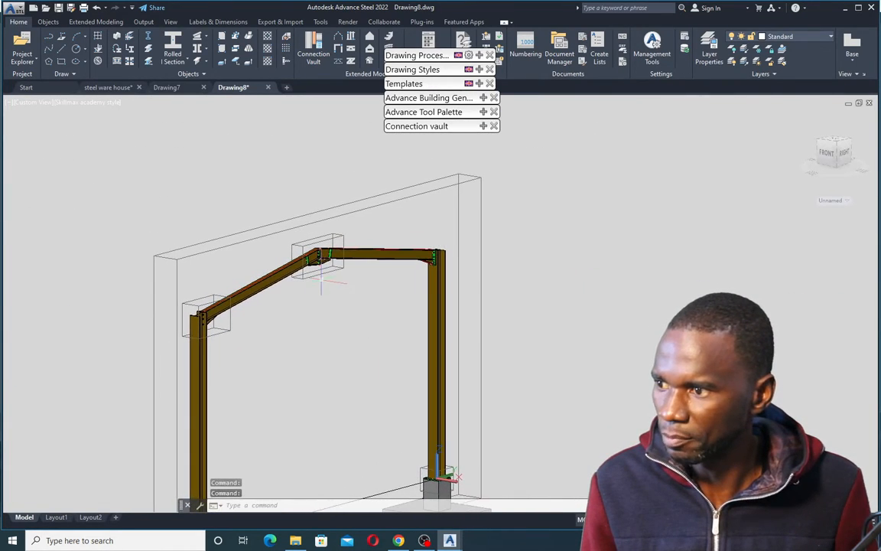
scroll(322, 285, "up", 5)
scroll(287, 248, "down", 4)
scroll(611, 241, "up", 4)
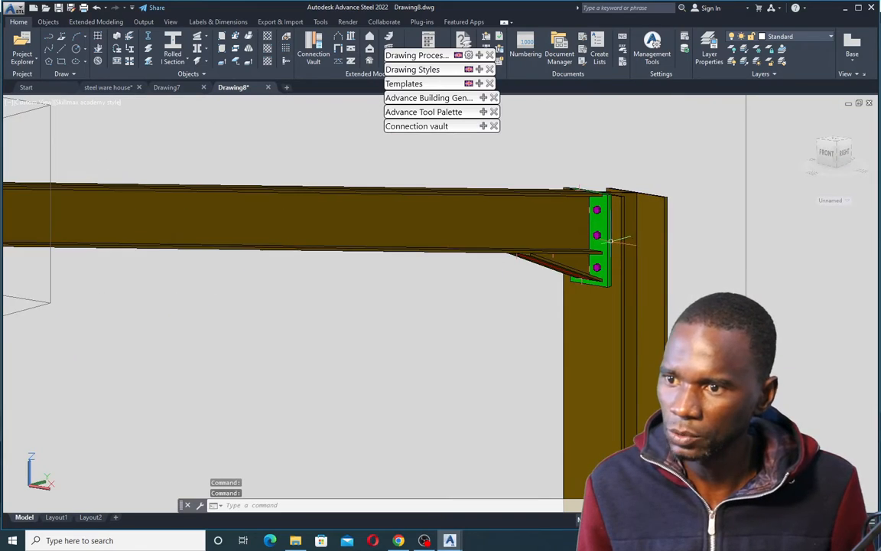
scroll(611, 242, "up", 2)
scroll(596, 241, "down", 6)
scroll(280, 264, "up", 4)
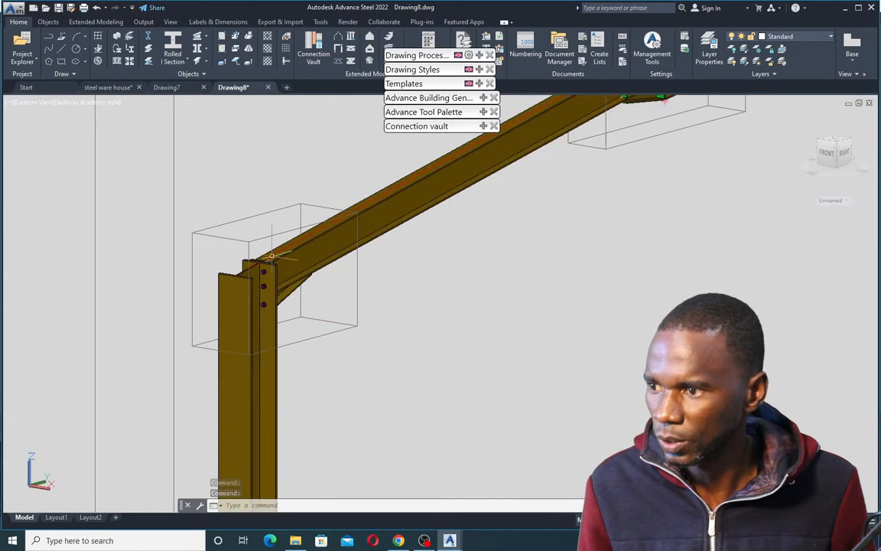
scroll(280, 264, "down", 4)
scroll(398, 344, "up", 5)
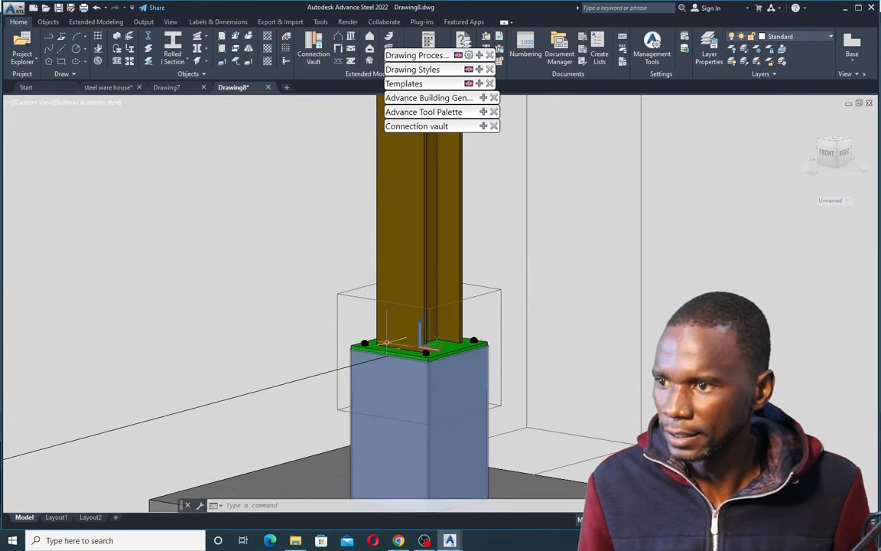
scroll(385, 335, "down", 5)
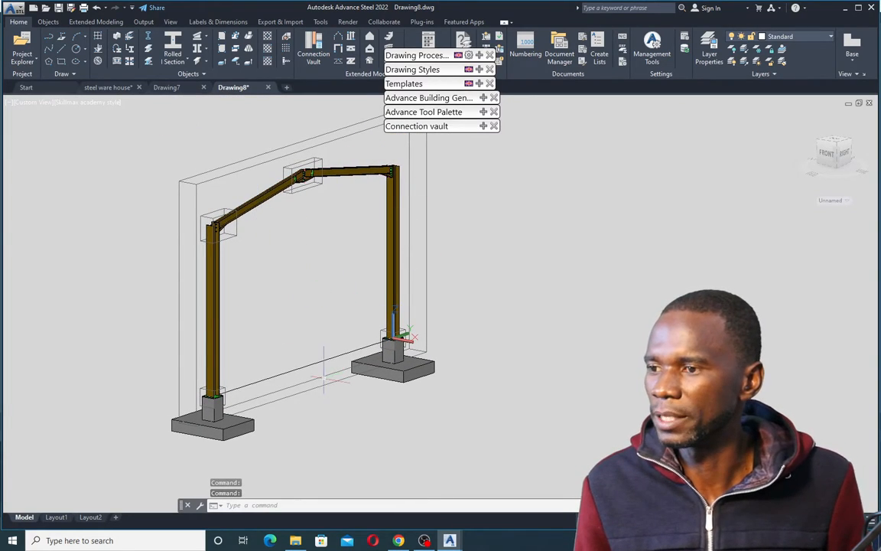
scroll(237, 234, "down", 2)
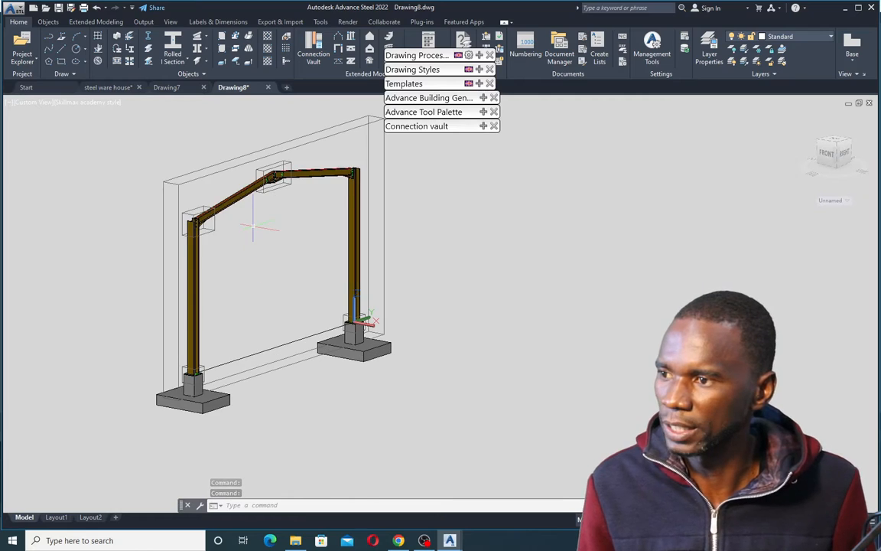
scroll(256, 227, "up", 2)
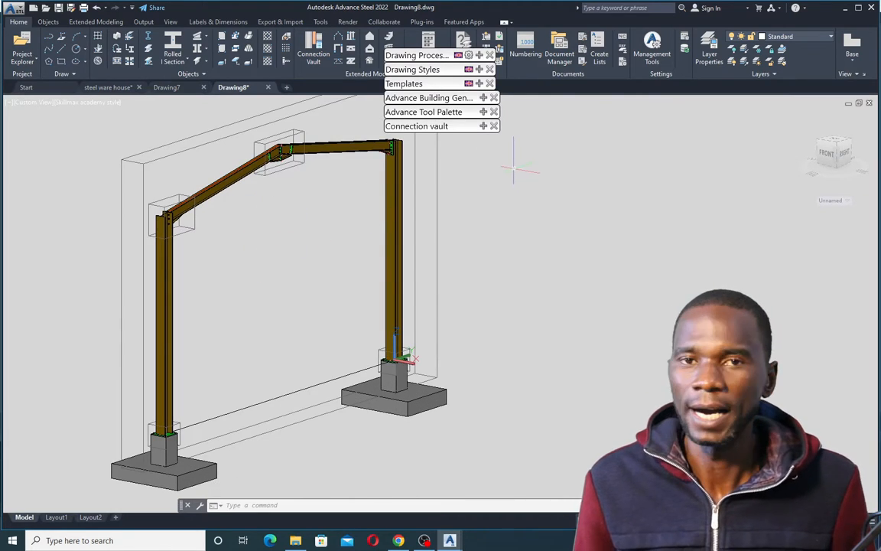
scroll(367, 253, "down", 4)
left_click(419, 332)
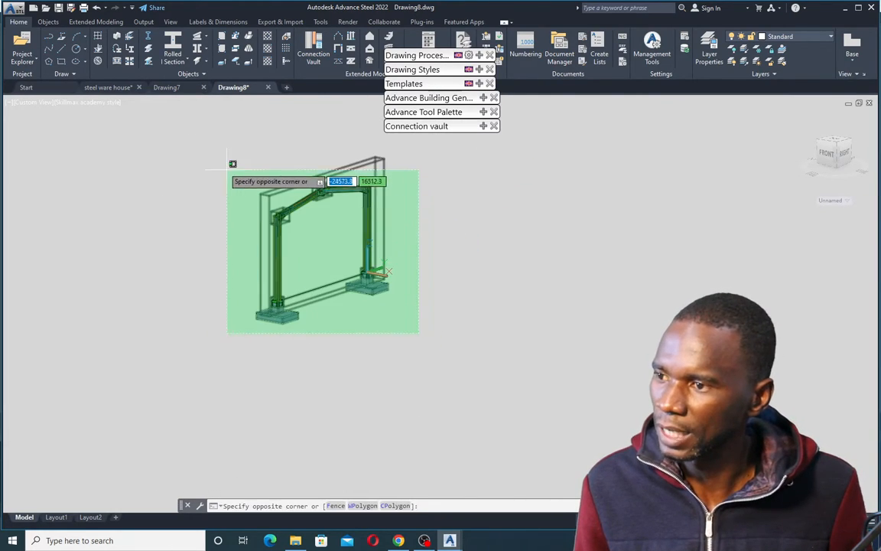
left_click(205, 154)
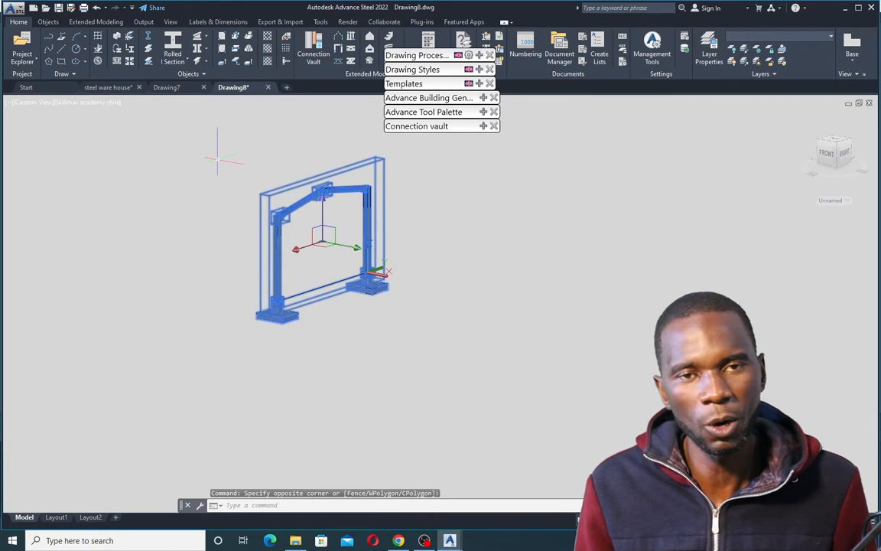
key("Escape")
Start the Transform elements tool and select the complete portal frame, including its connections and footings, as the objects to copy
scroll(351, 201, "up", 5)
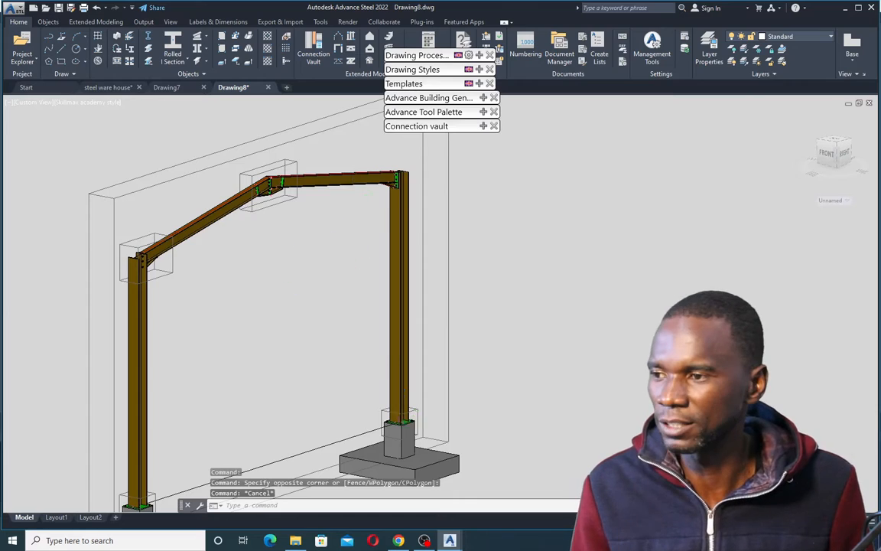
scroll(300, 268, "down", 3)
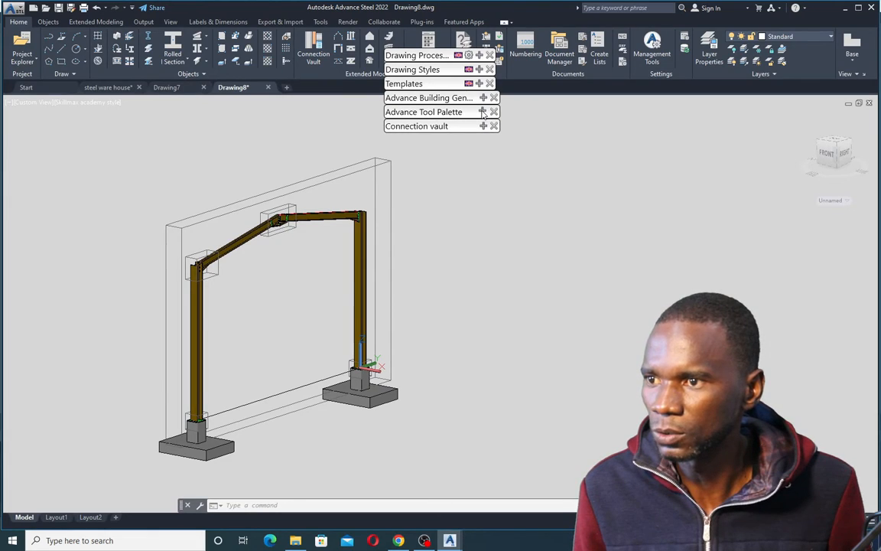
mouse_move(483, 112)
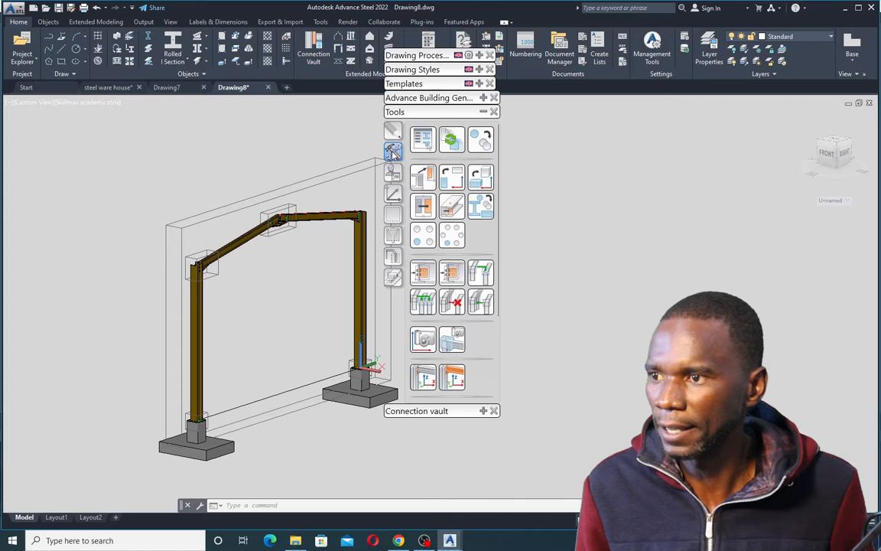
left_click(480, 140)
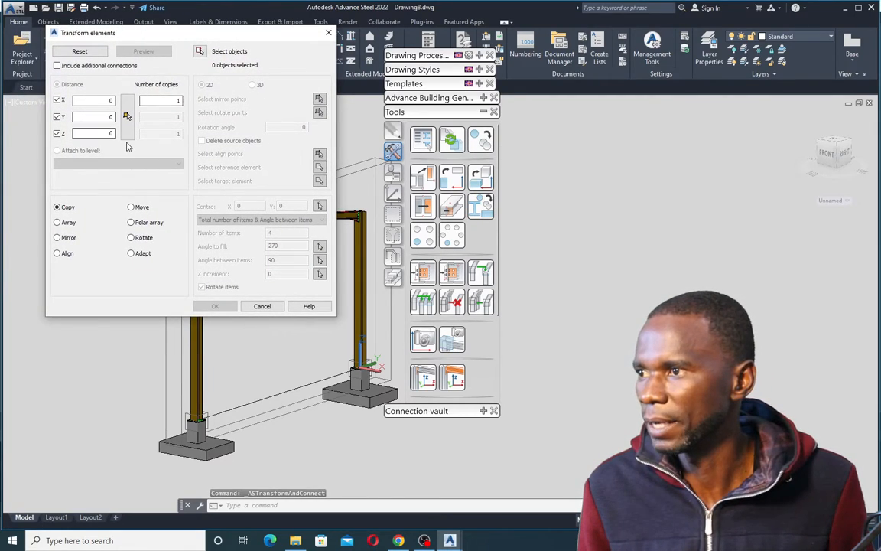
left_click(200, 51)
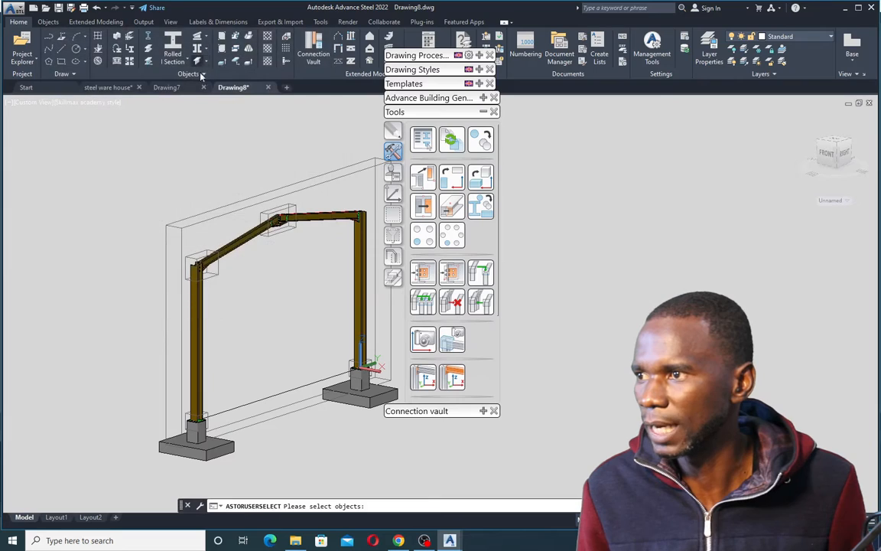
scroll(172, 245, "down", 5)
left_click(273, 337)
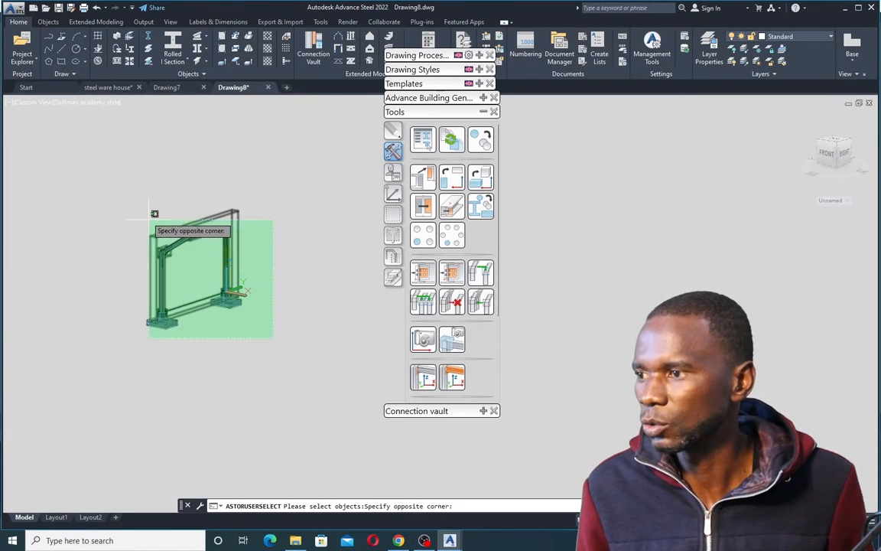
left_click(115, 169)
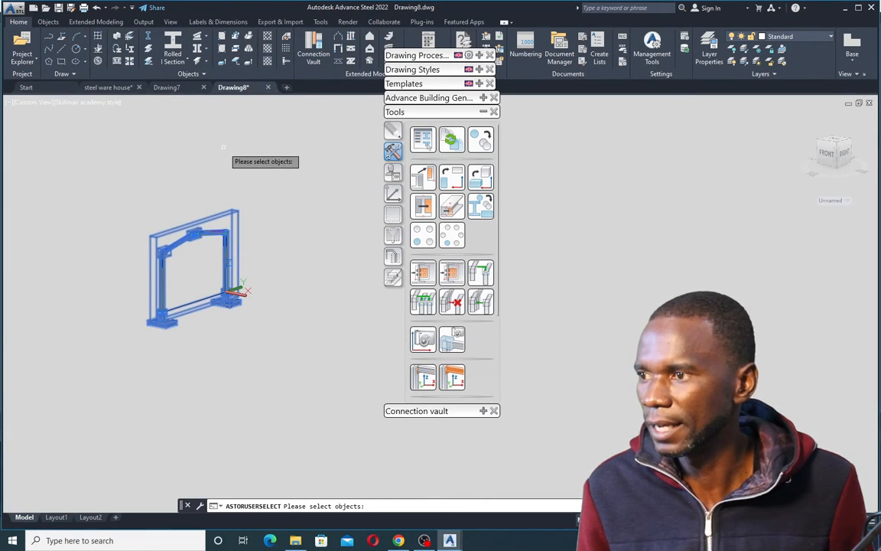
key("Return")
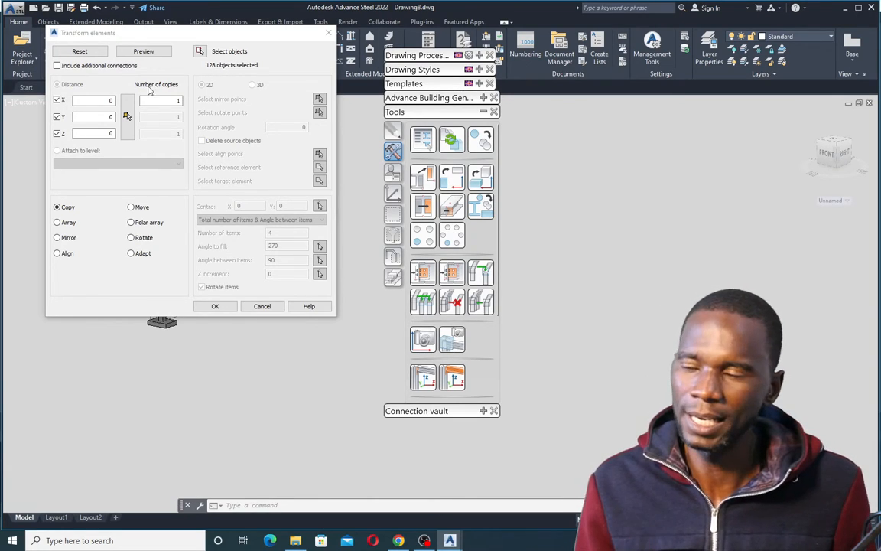
Include additional connections in the copy and set an X distance of 5000 with 3 copies
left_click(58, 66)
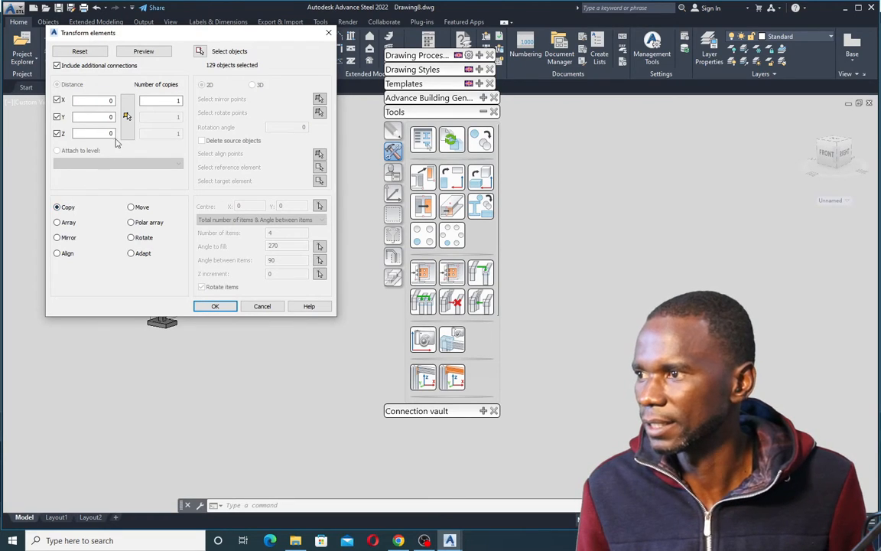
left_click_drag(181, 36, 531, 73)
scroll(233, 296, "up", 3)
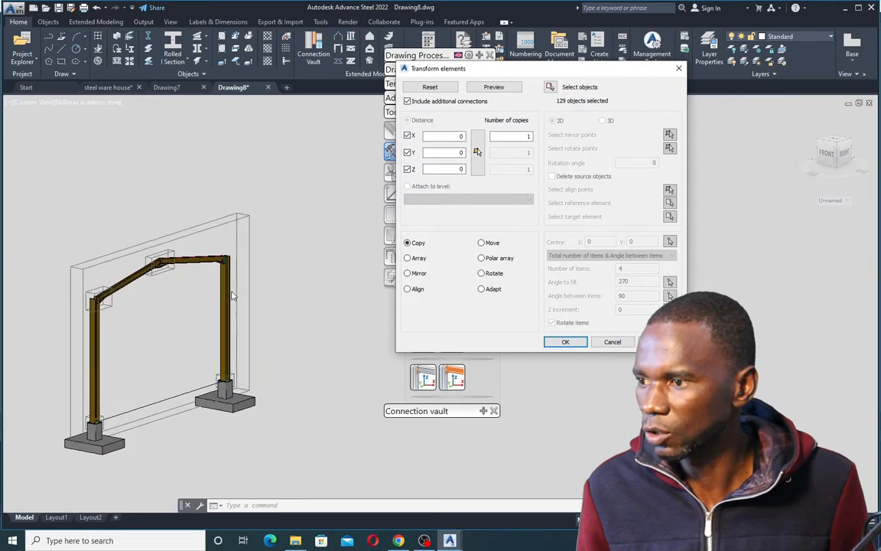
scroll(215, 281, "down", 1)
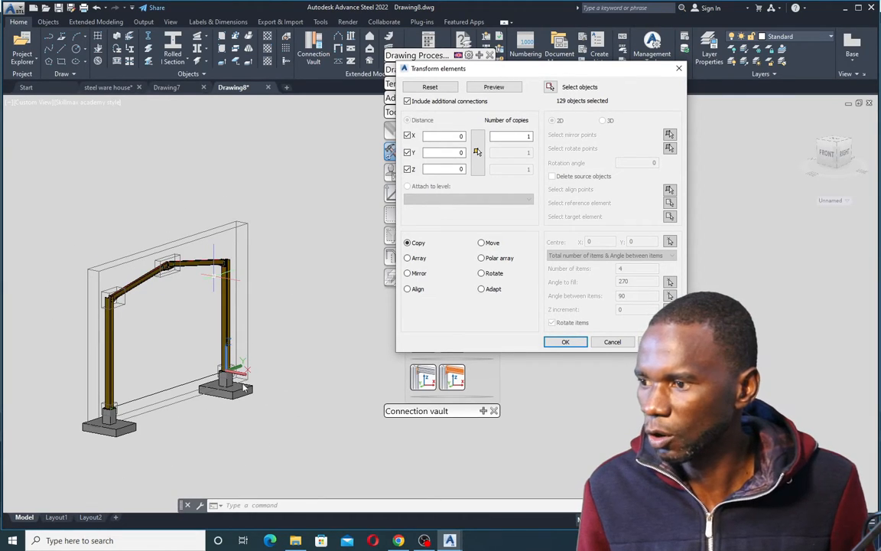
left_click_drag(518, 75, 281, 56)
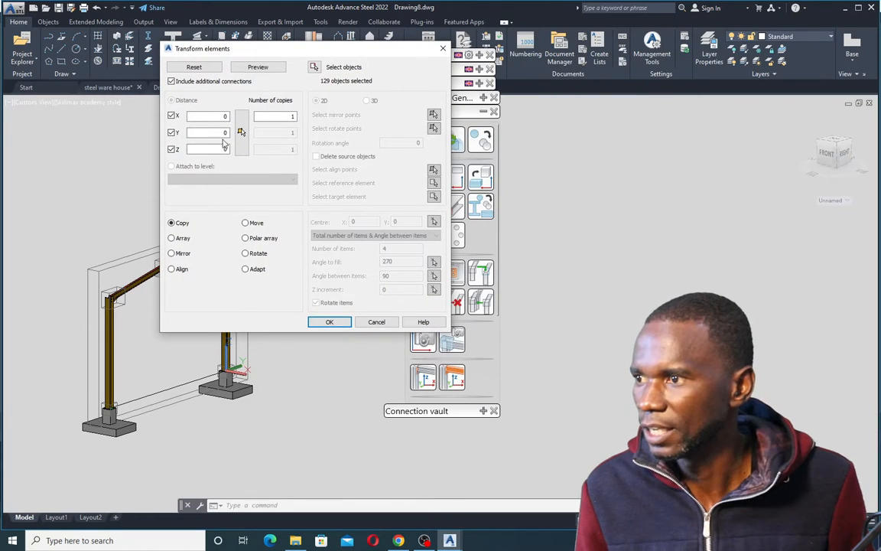
double_click(208, 116)
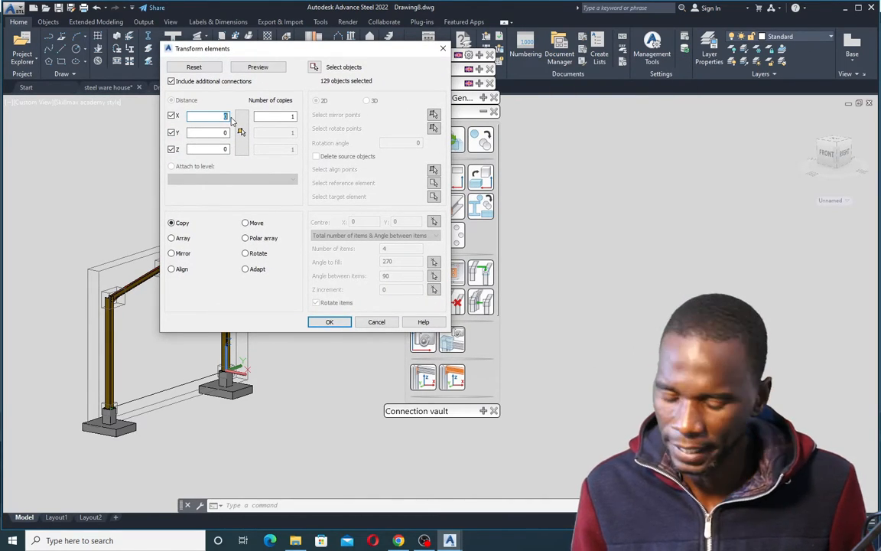
type("50")
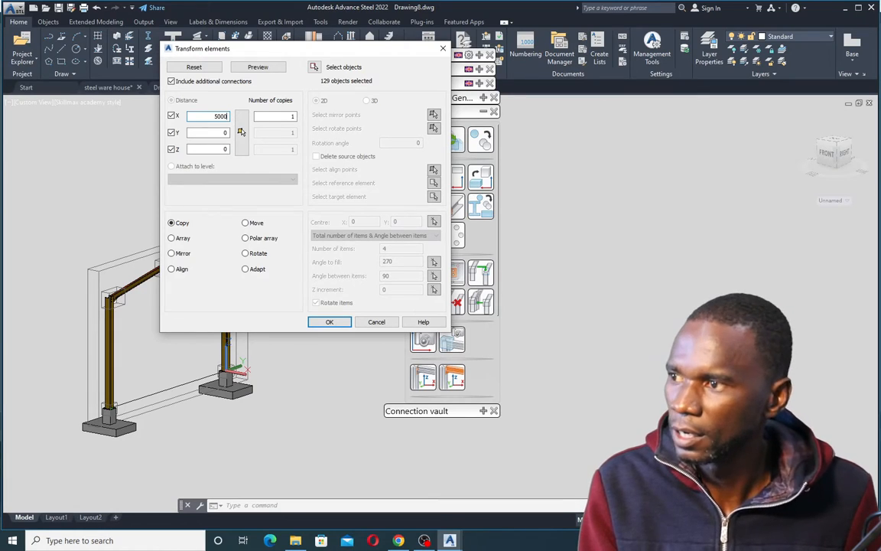
type("00")
double_click(291, 116)
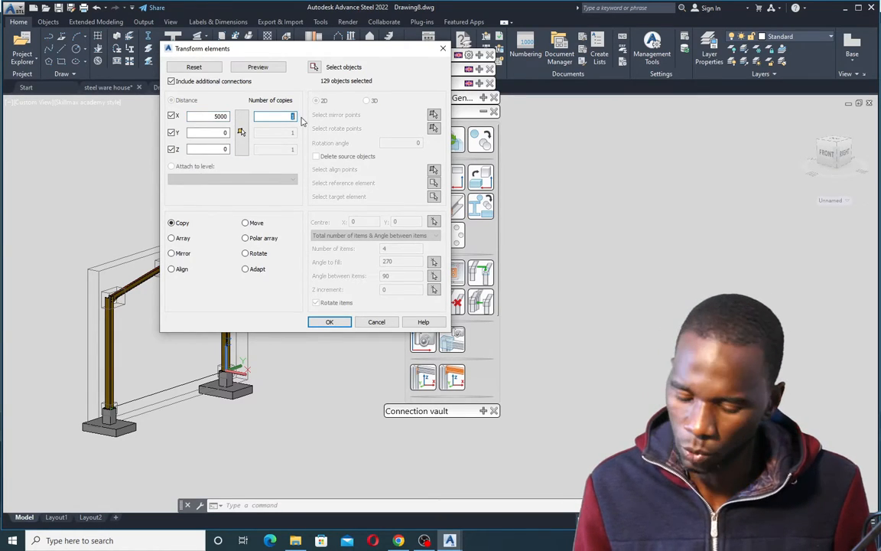
type("3")
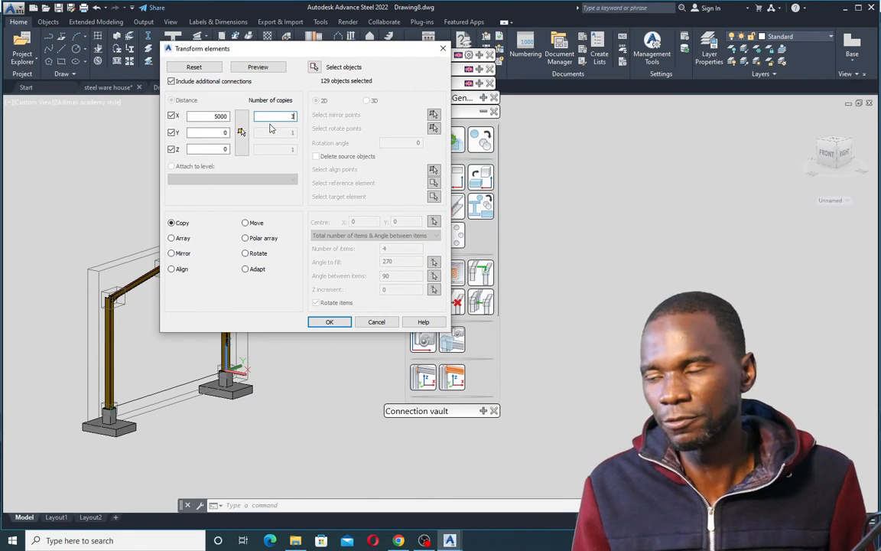
Preview the copied portal frames, accept the result and move the tool palette clear of the model
left_click(253, 68)
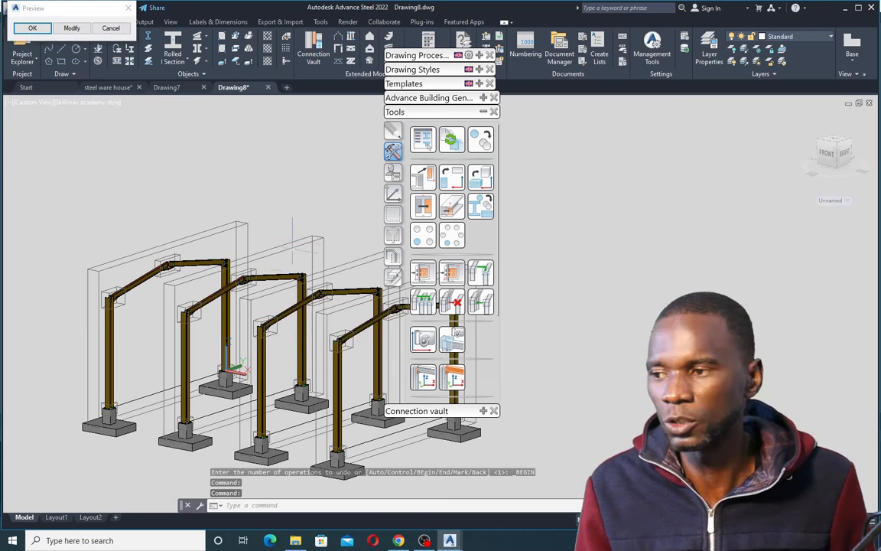
scroll(259, 278, "up", 4)
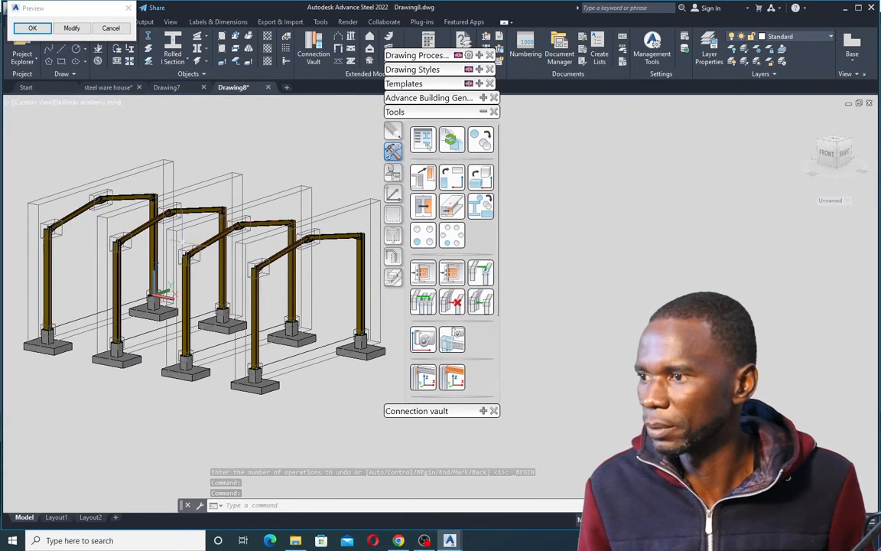
scroll(259, 243, "up", 3)
scroll(259, 244, "down", 4)
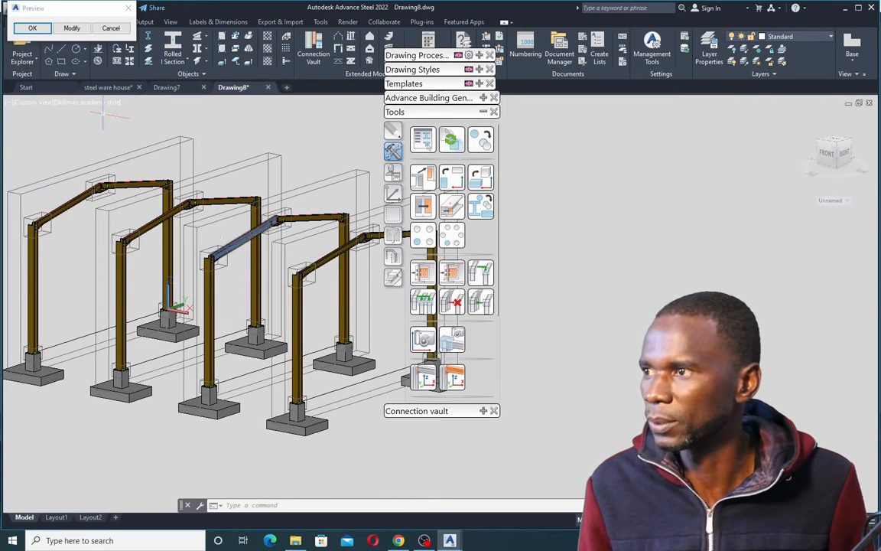
left_click(32, 29)
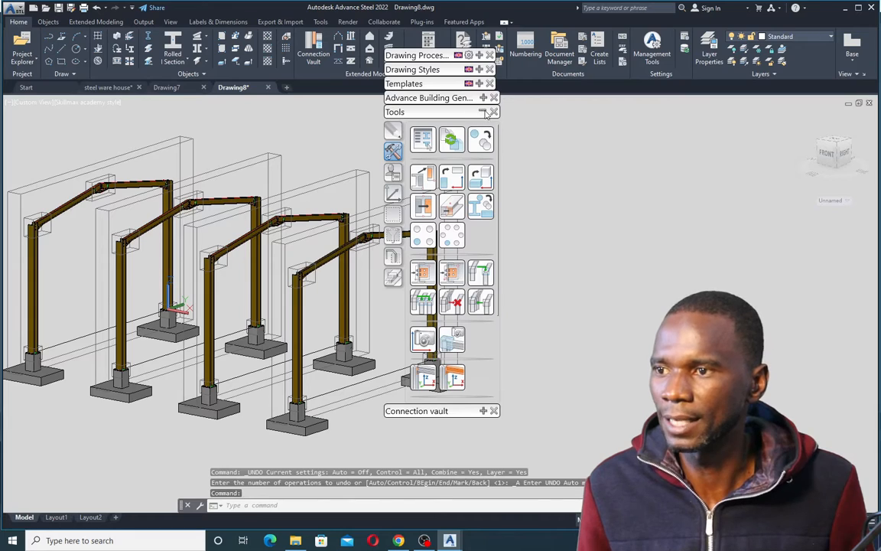
left_click_drag(487, 113, 814, 78)
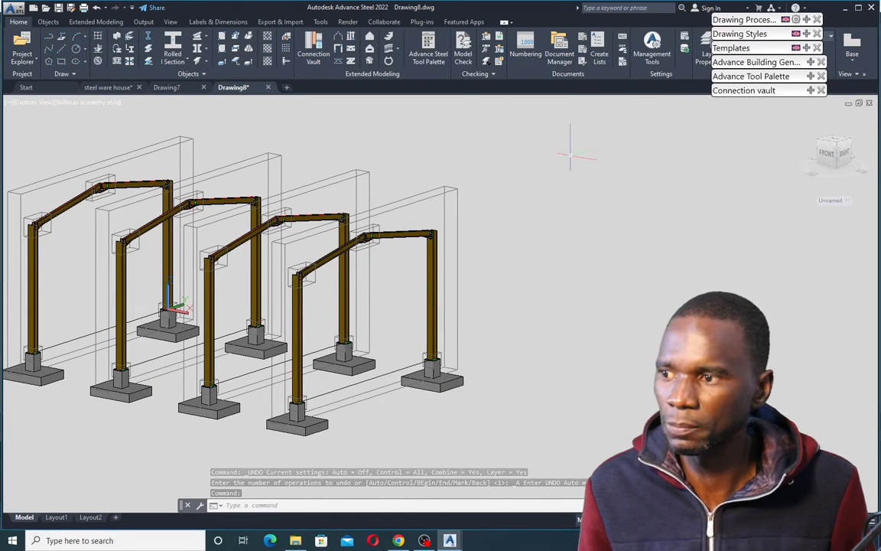
Examine the row of copied portal frames, including their eaves and apex haunches, base plates and footings
scroll(588, 149, "down", 3)
scroll(375, 239, "up", 8)
scroll(375, 240, "down", 6)
scroll(359, 272, "up", 2)
mouse_move(360, 273)
middle_mouse_down("shift")
mouse_move(443, 281)
mouse_move(478, 254)
mouse_move(314, 257)
mouse_move(360, 260)
middle_mouse_up("shift")
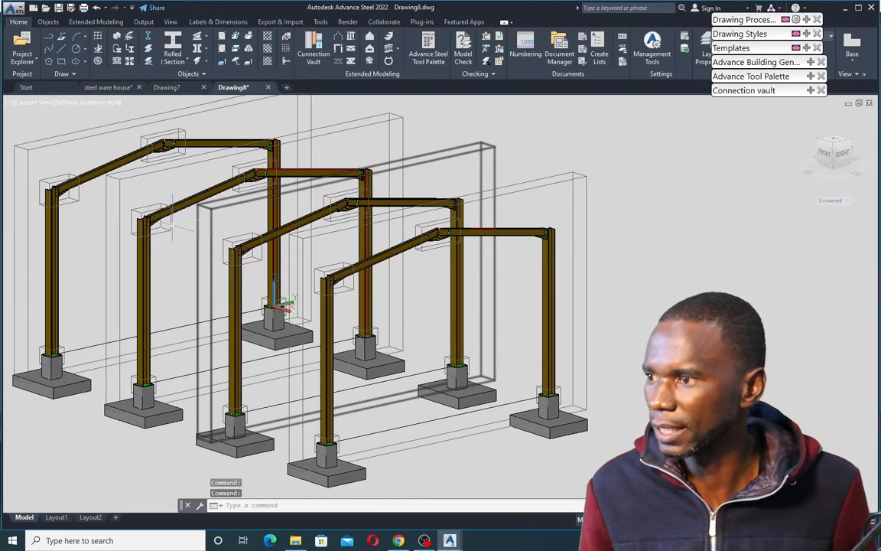
middle_click_drag(173, 219, 191, 244, "shift")
scroll(392, 240, "up", 4)
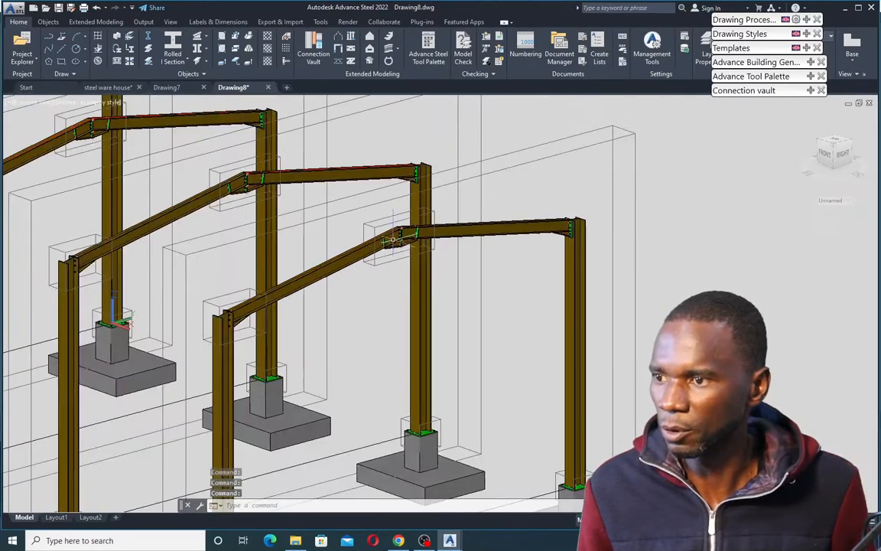
scroll(392, 240, "down", 2)
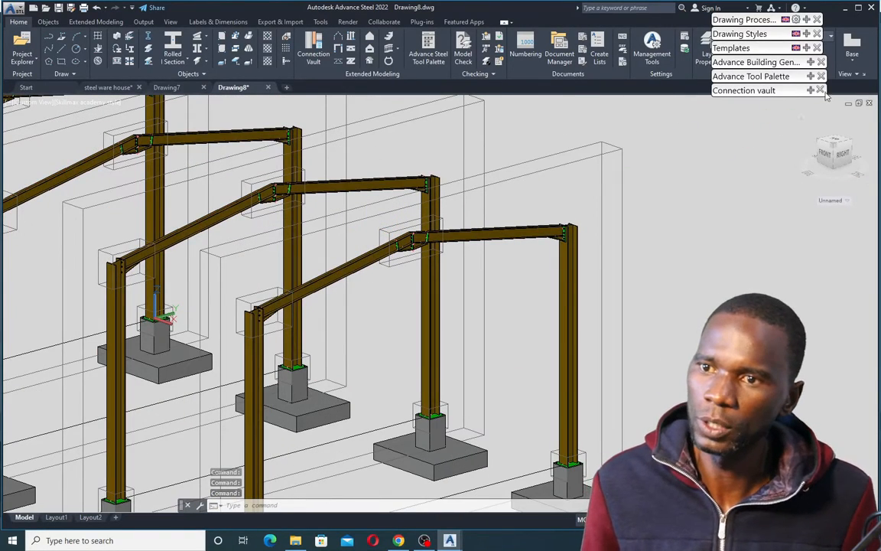
Use the selection filters to select every connection box and portal frame box in the model
mouse_move(813, 79)
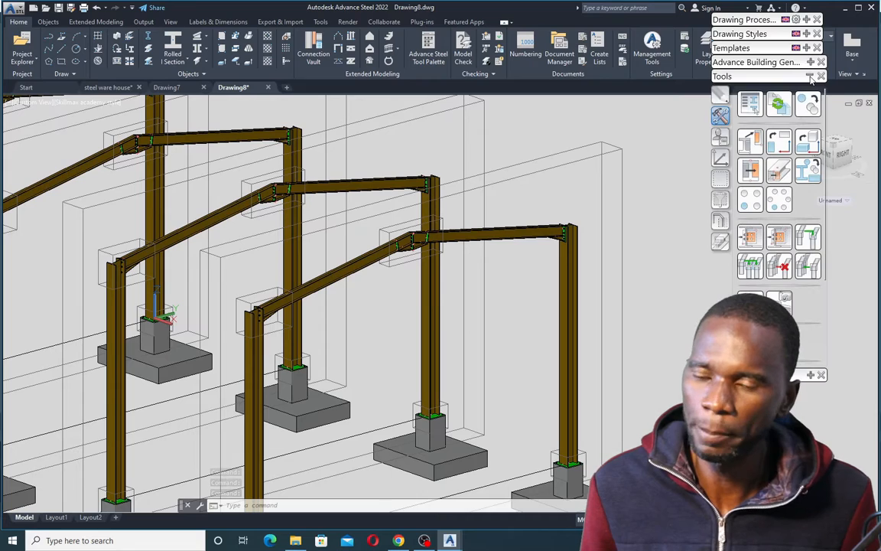
left_click_drag(756, 20, 522, 29)
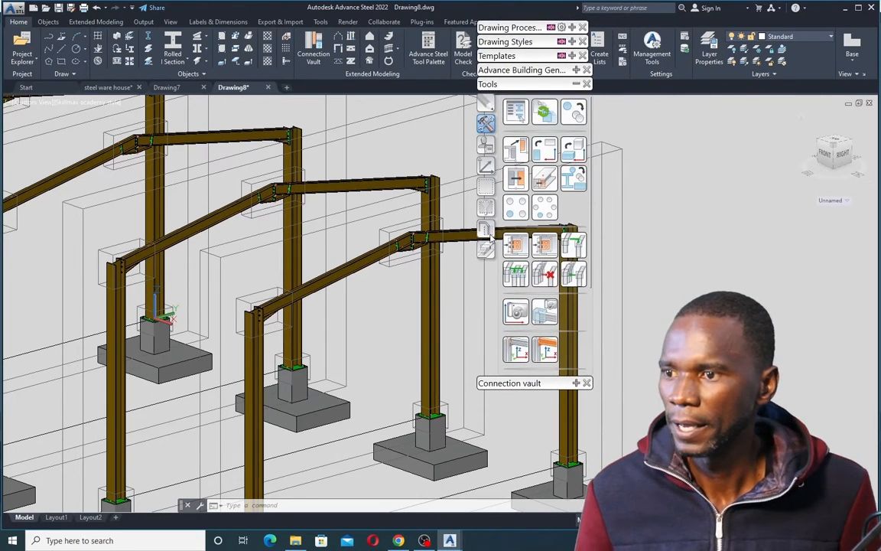
left_click(485, 206)
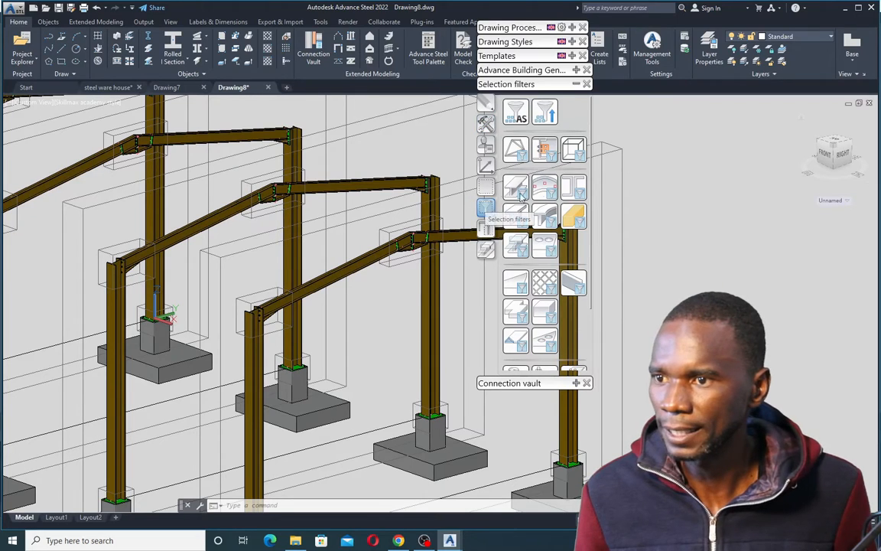
left_click(546, 151)
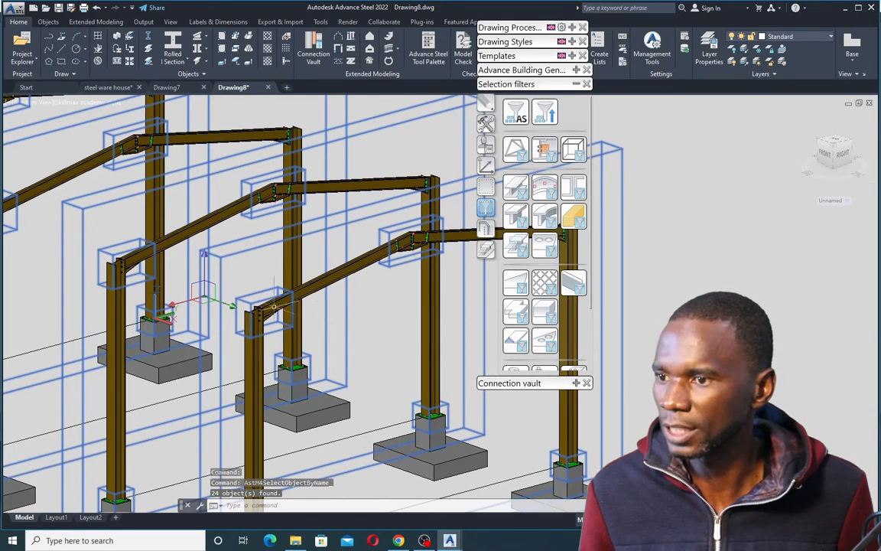
Switch the model to the standard object representation to hide the blue connection boxes, and collapse the tool palette
left_click(486, 231)
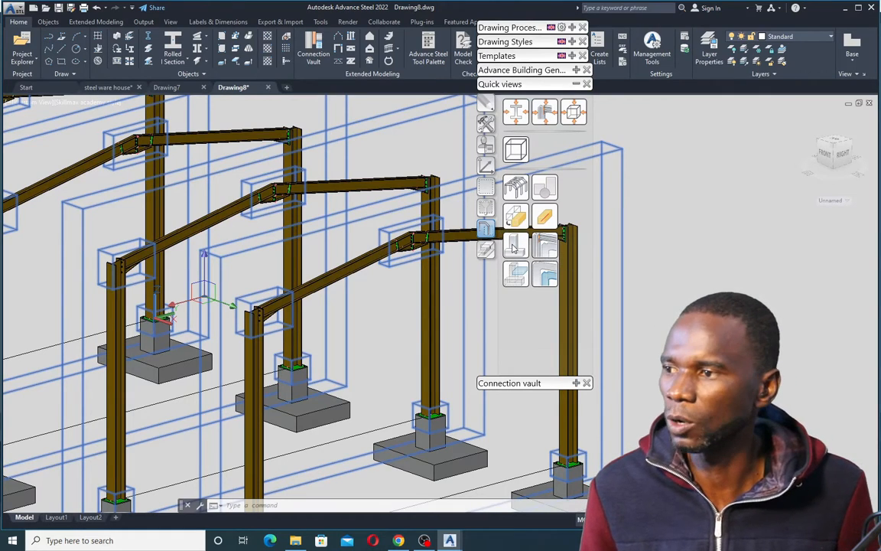
left_click(514, 249)
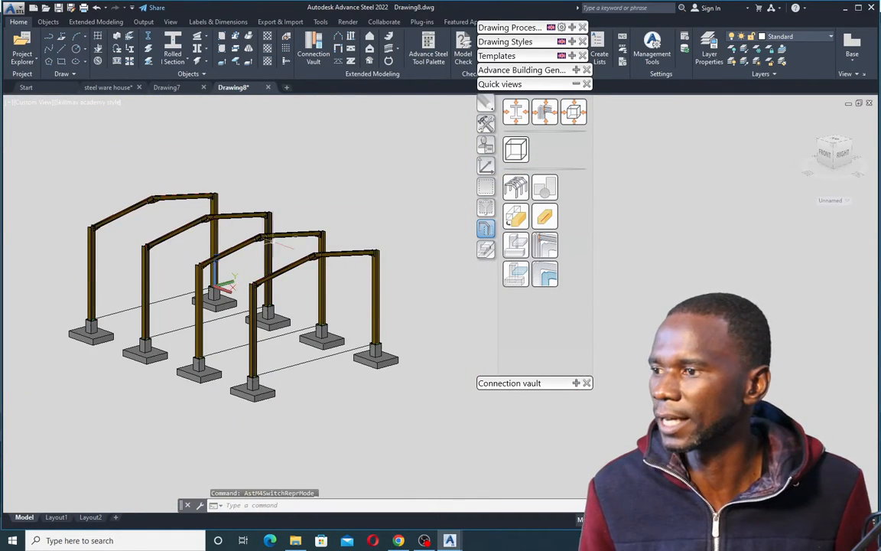
scroll(273, 274, "up", 6)
scroll(287, 256, "down", 3)
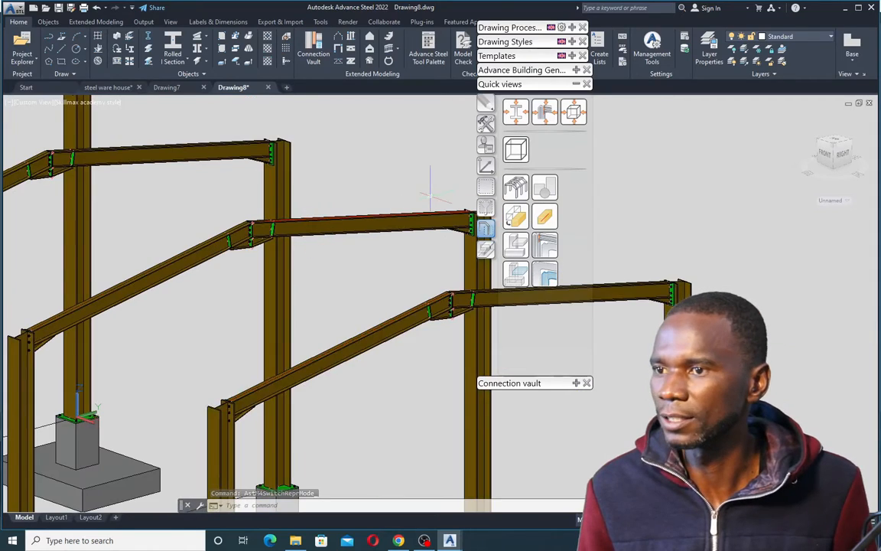
scroll(346, 205, "down", 4)
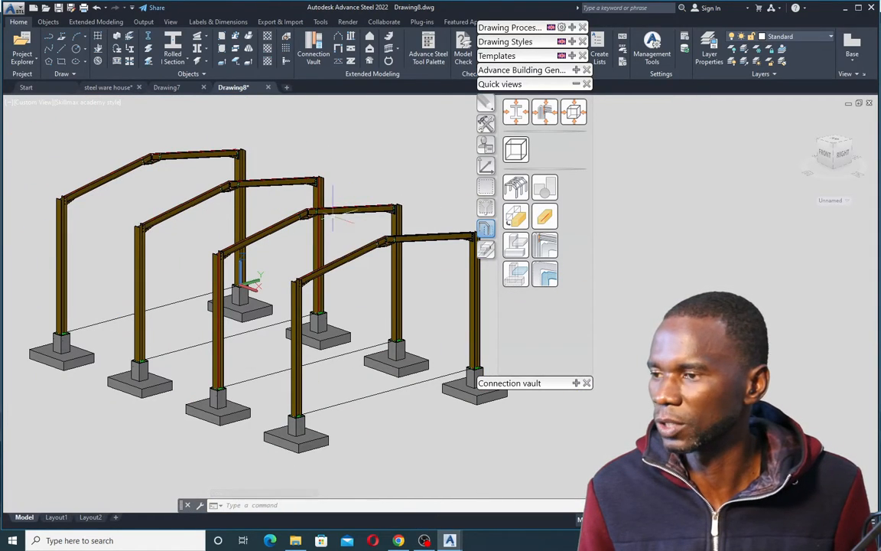
left_click(576, 84)
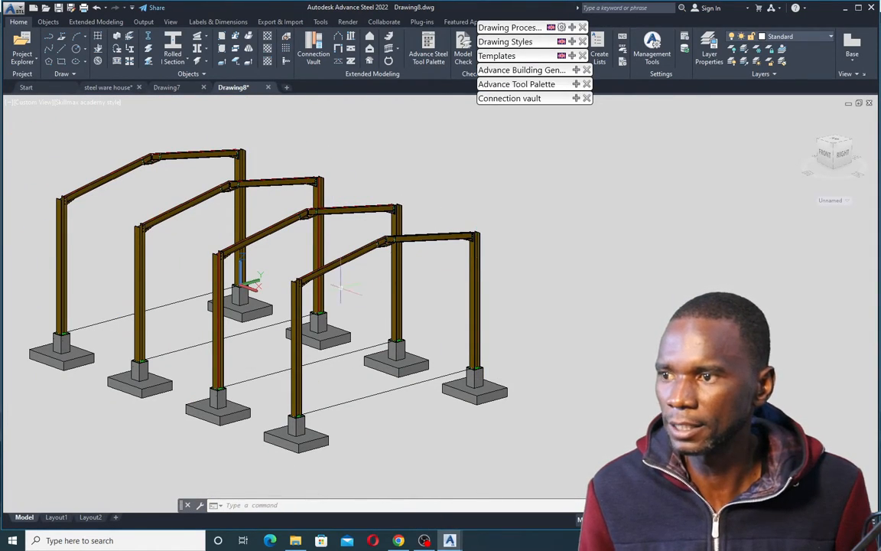
Set Cold rolled as the current layer
middle_click_drag(321, 299, 472, 266, "shift")
scroll(397, 192, "up", 3)
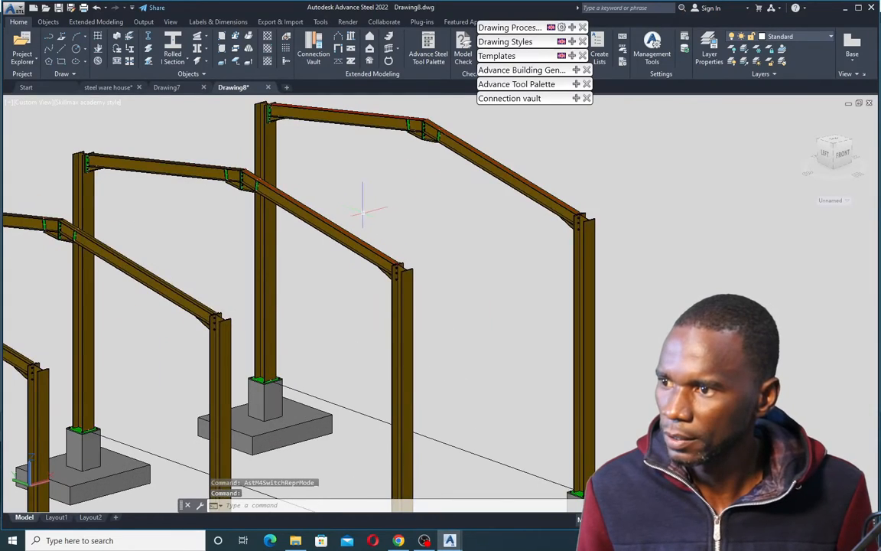
scroll(367, 212, "down", 2)
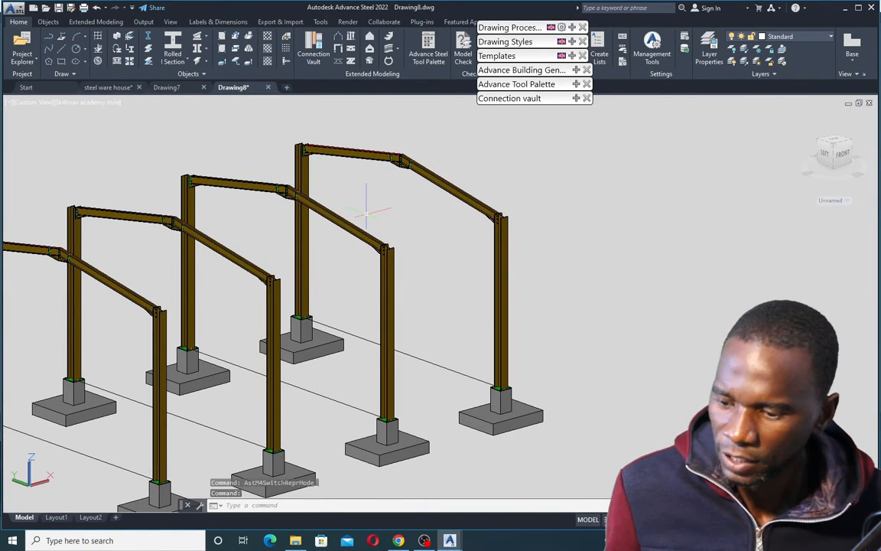
scroll(356, 247, "down", 4)
scroll(367, 251, "up", 4)
scroll(378, 256, "down", 1)
middle_click_drag(378, 257, 382, 266, "shift")
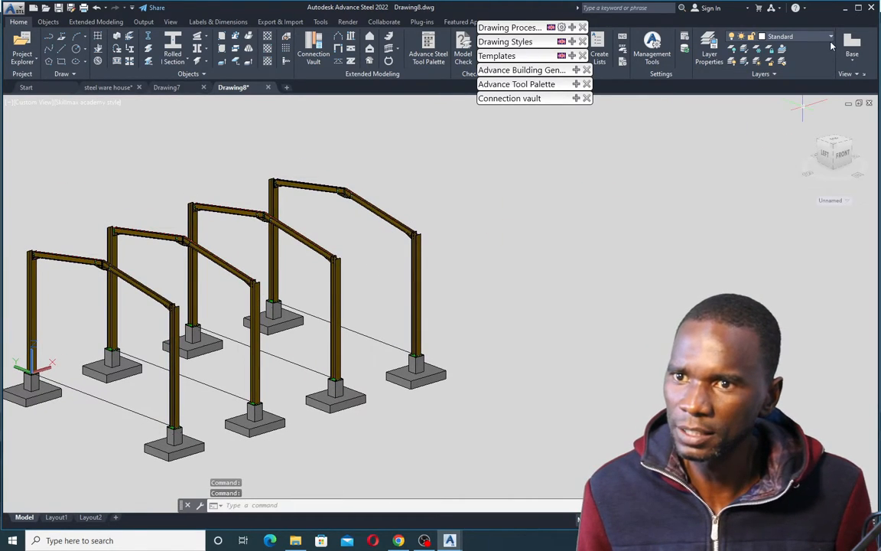
scroll(374, 249, "up", 5)
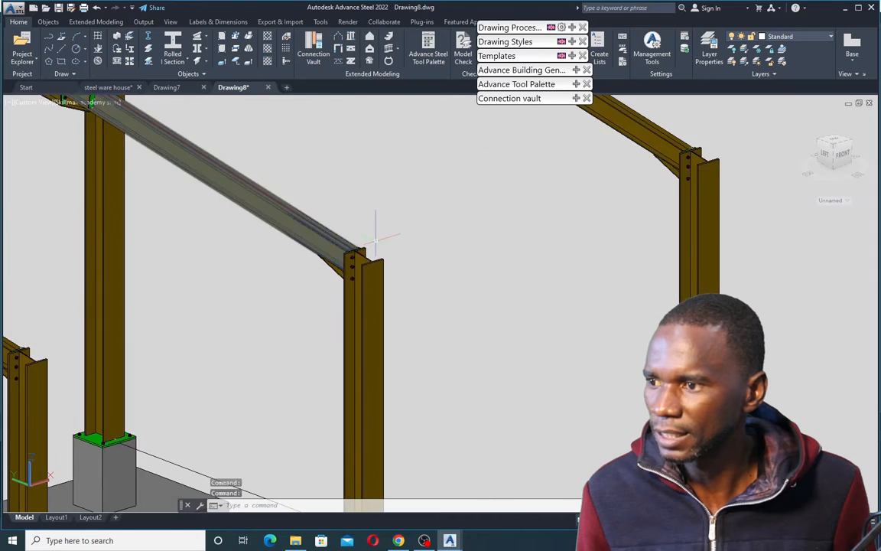
left_click(832, 37)
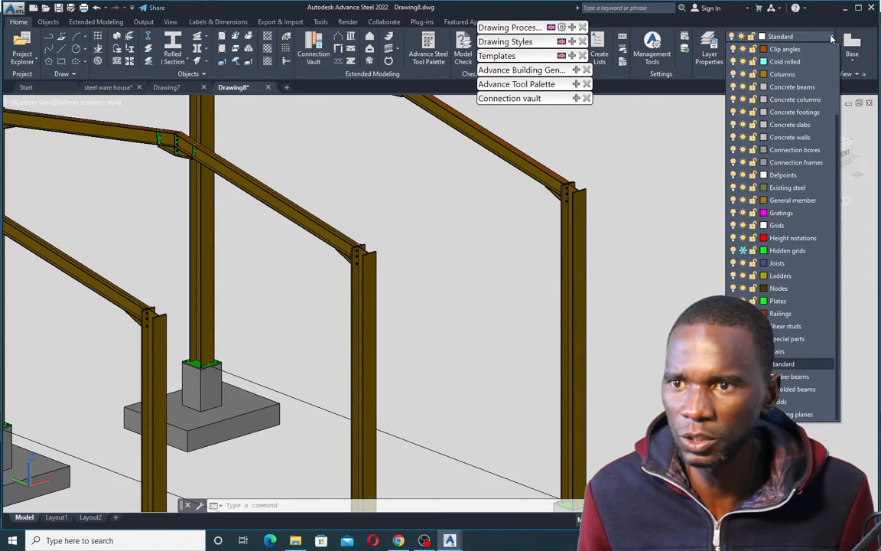
left_click(785, 61)
scroll(382, 267, "down", 5)
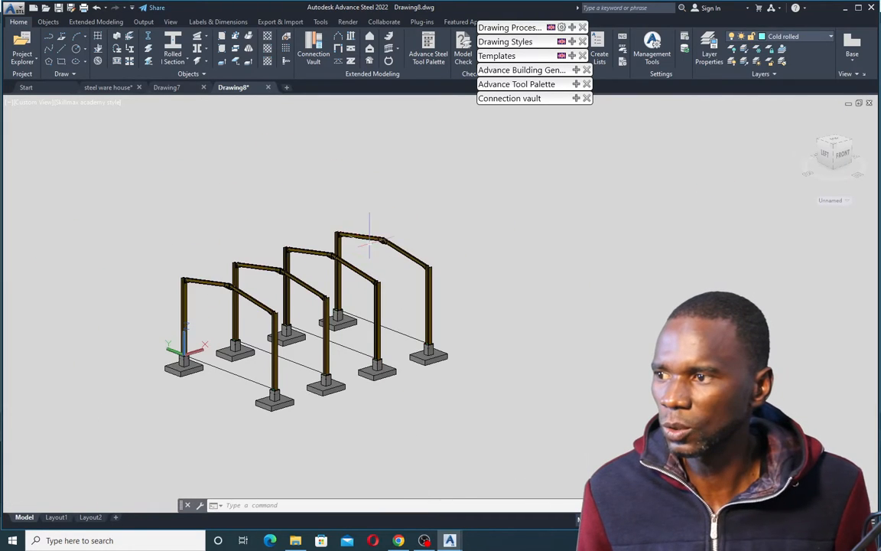
middle_click_drag(508, 272, 321, 288, "shift")
middle_click_drag(473, 273, 343, 267, "shift")
scroll(320, 276, "up", 5)
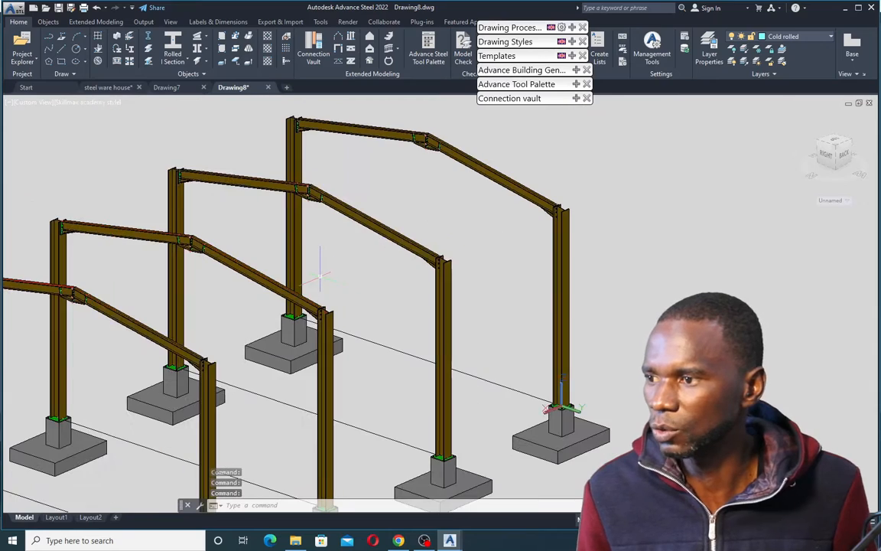
scroll(324, 268, "down", 4)
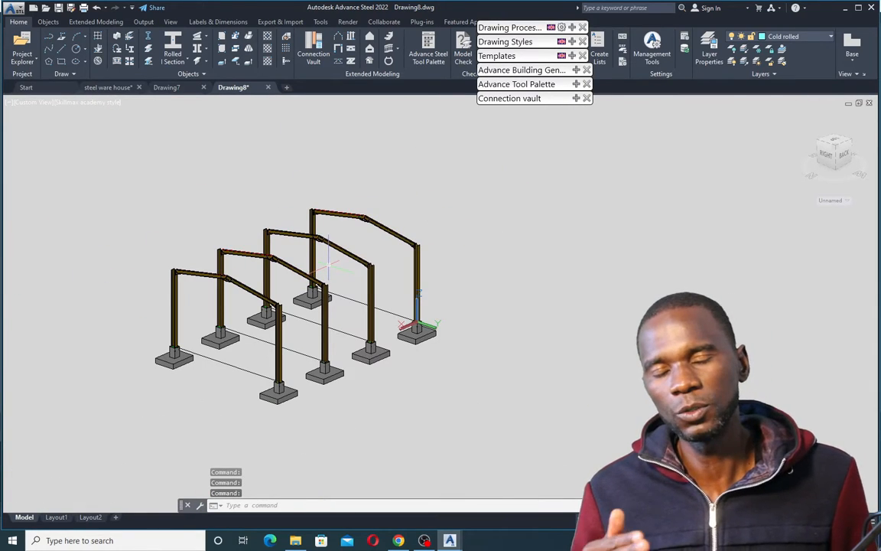
scroll(336, 267, "up", 2)
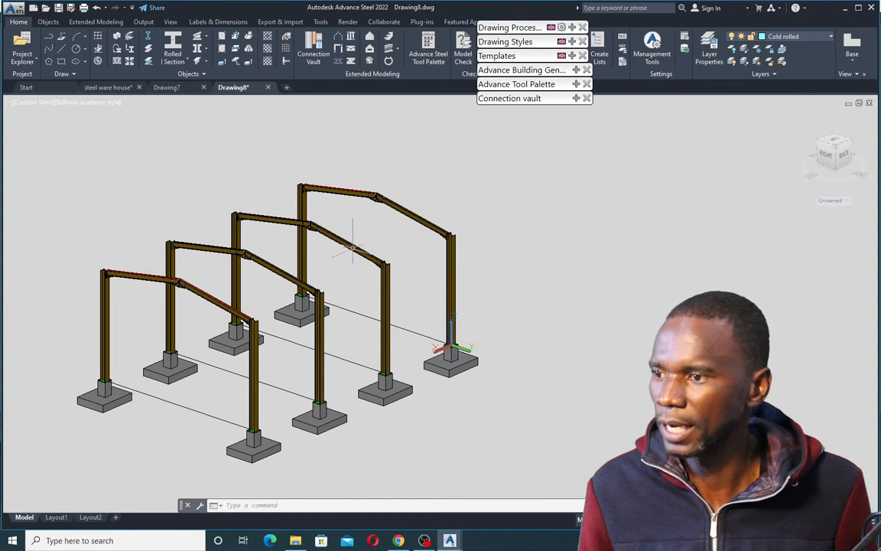
scroll(399, 246, "up", 4)
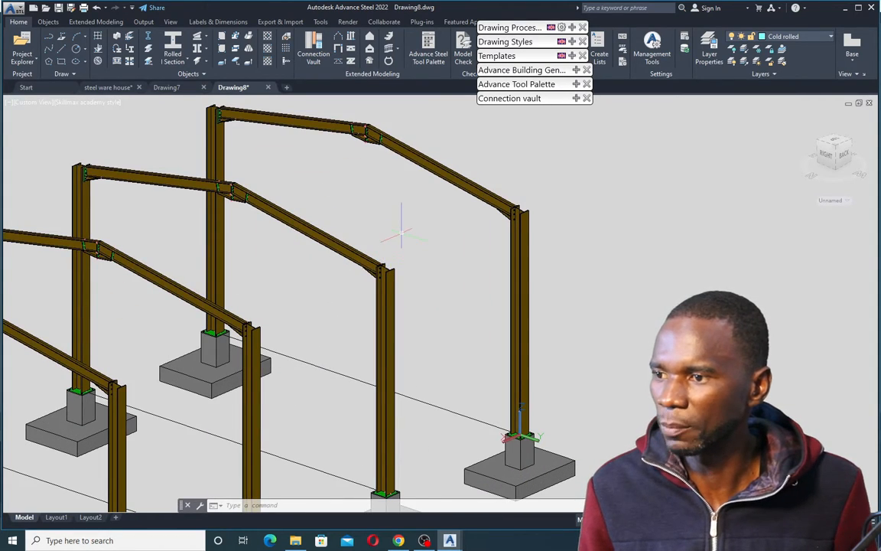
type("U")
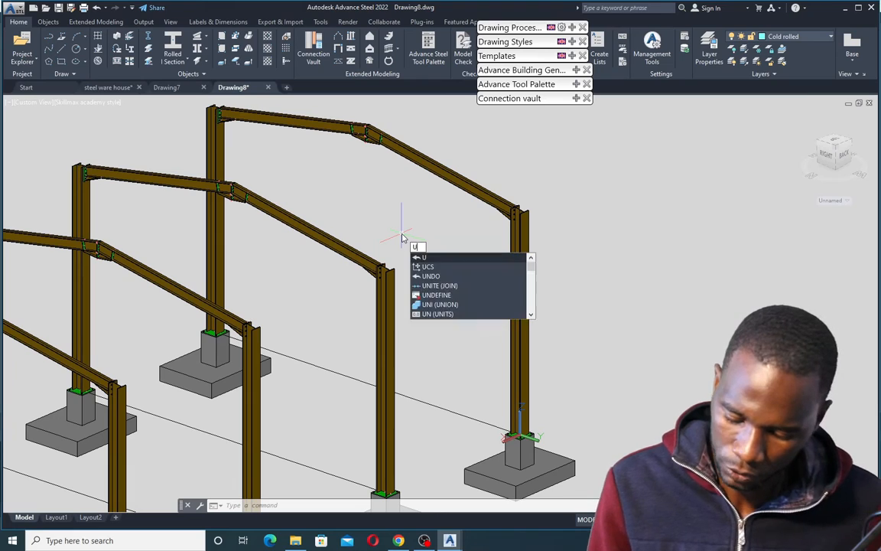
type("cs")
key("Return")
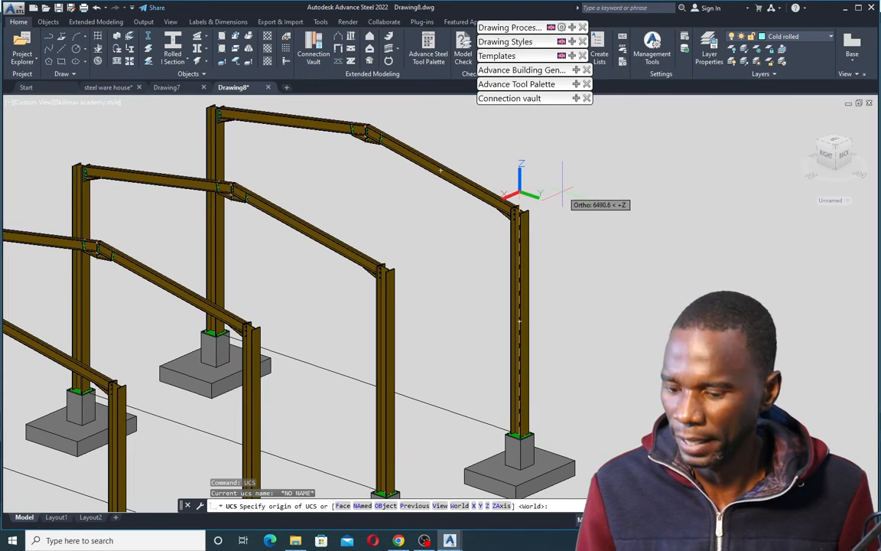
key("Escape")
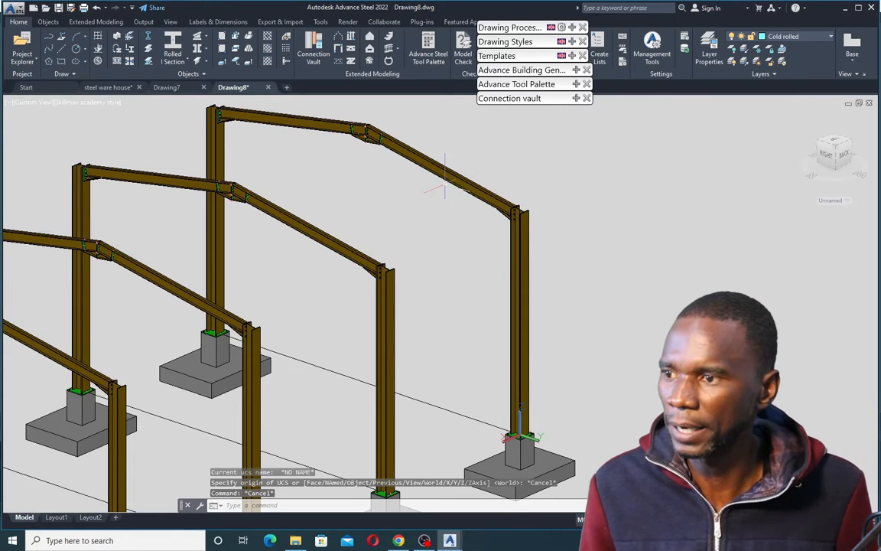
scroll(445, 172, "down", 3)
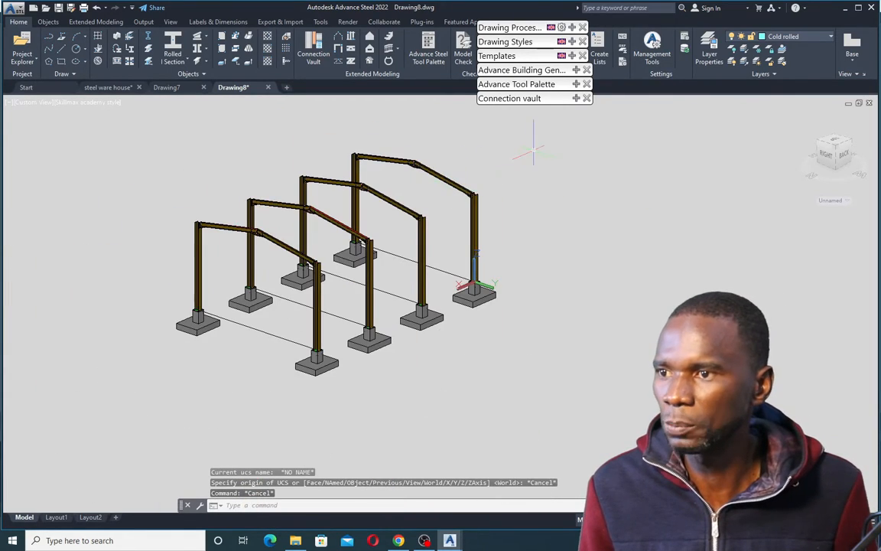
Bring up the UCS tools and try to align the coordinate system to the sloping rafter of the nearest frame
left_click(576, 84)
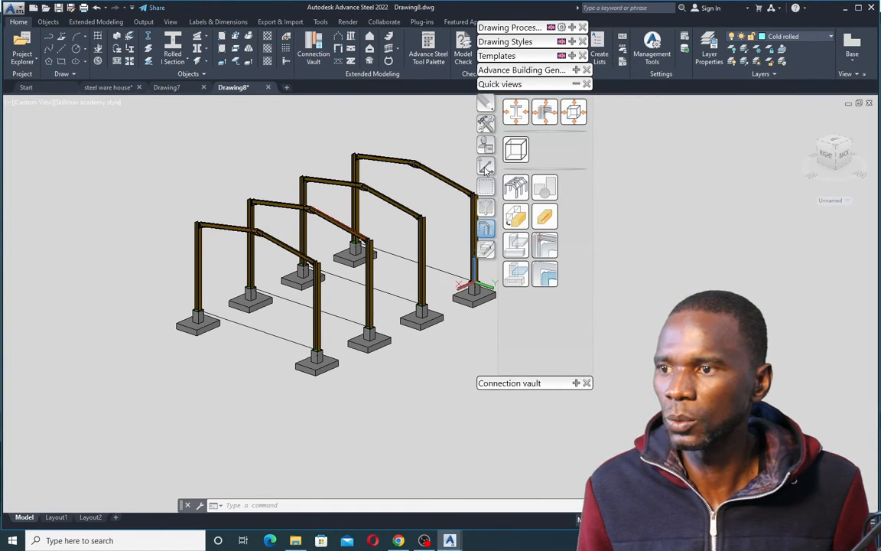
left_click(485, 167)
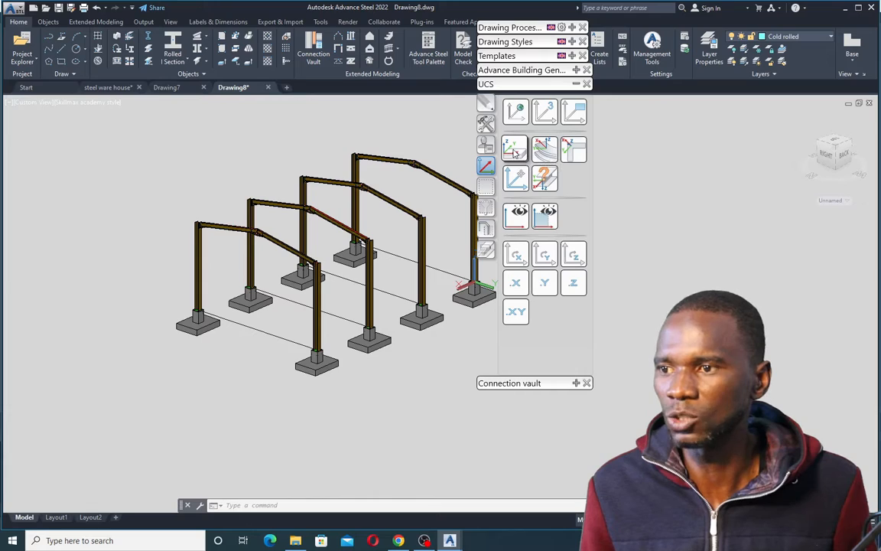
left_click(515, 150)
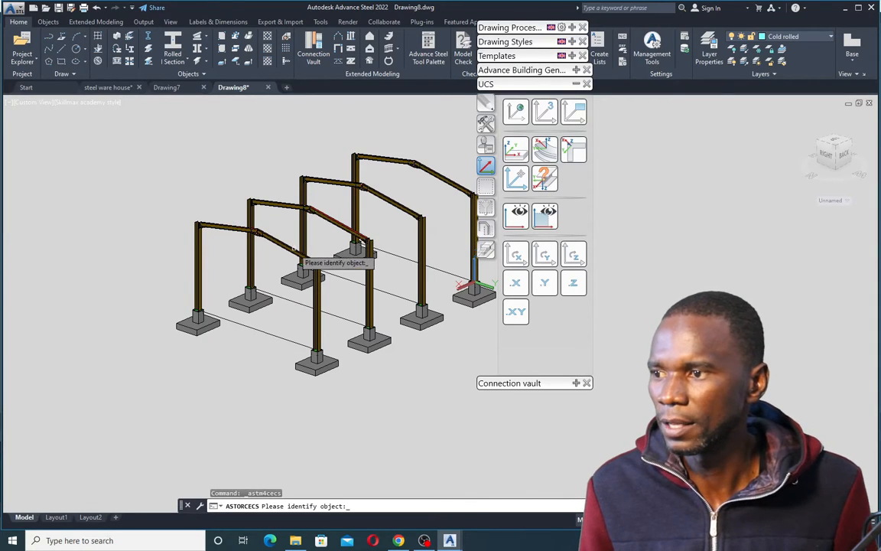
scroll(293, 250, "up", 2)
scroll(291, 249, "up", 3)
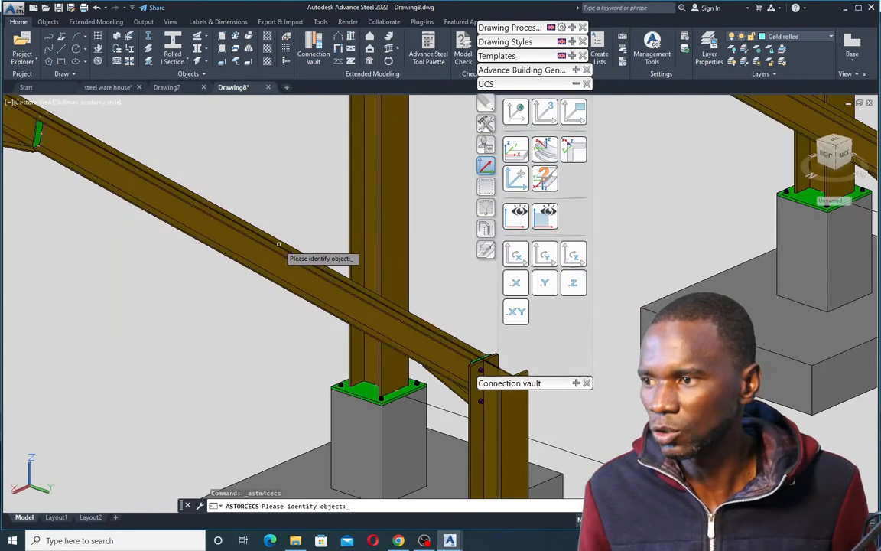
left_click(278, 245)
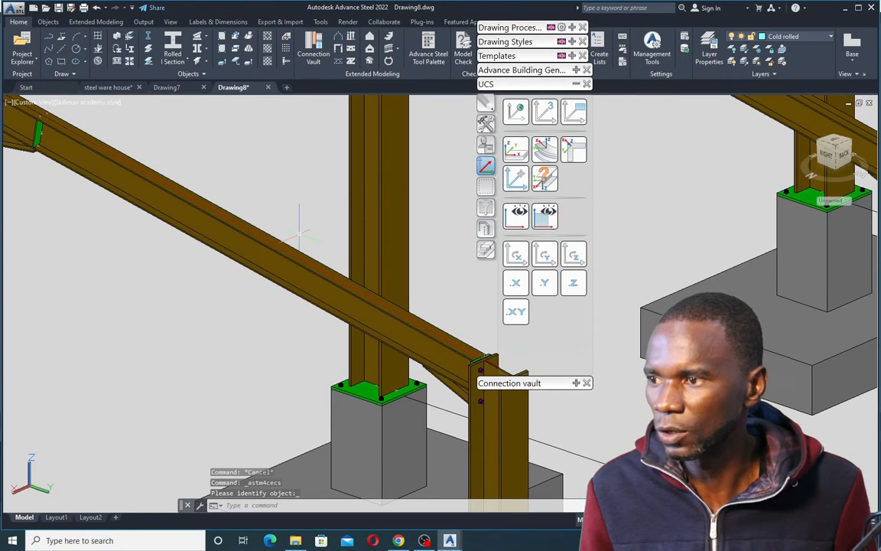
scroll(269, 264, "down", 5)
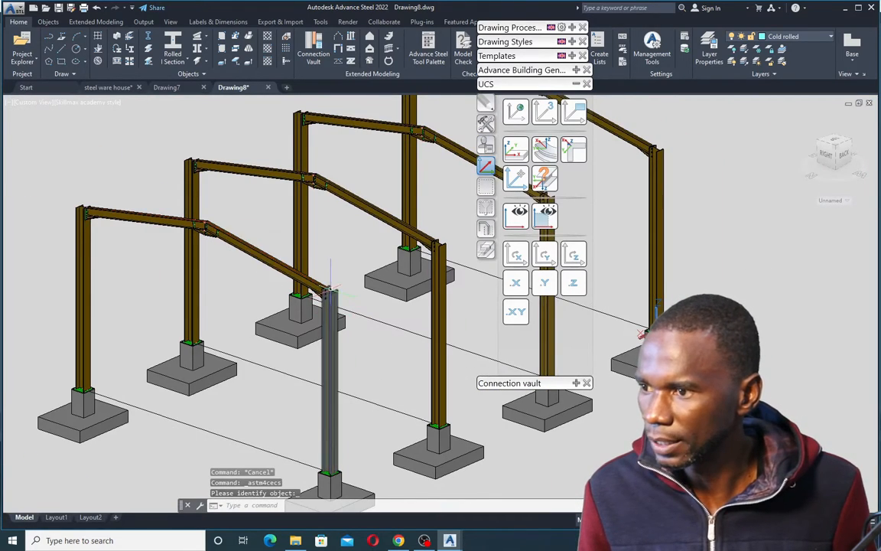
scroll(329, 302, "up", 4)
scroll(229, 335, "up", 4)
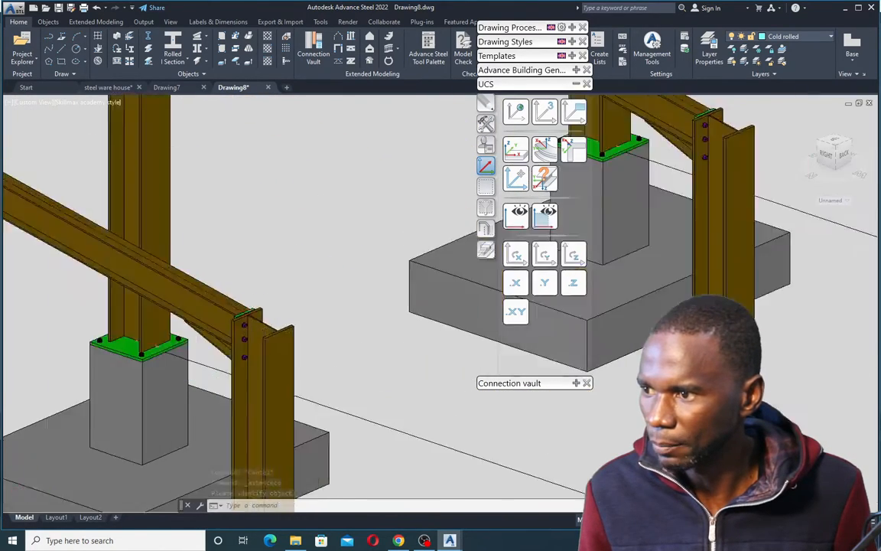
scroll(233, 310, "down", 7)
scroll(233, 310, "up", 4)
scroll(315, 231, "down", 4)
Align the UCS to the sloping rafter of the second frame from the back, with X along the beam and Z perpendicular to its top flange
left_click(515, 150)
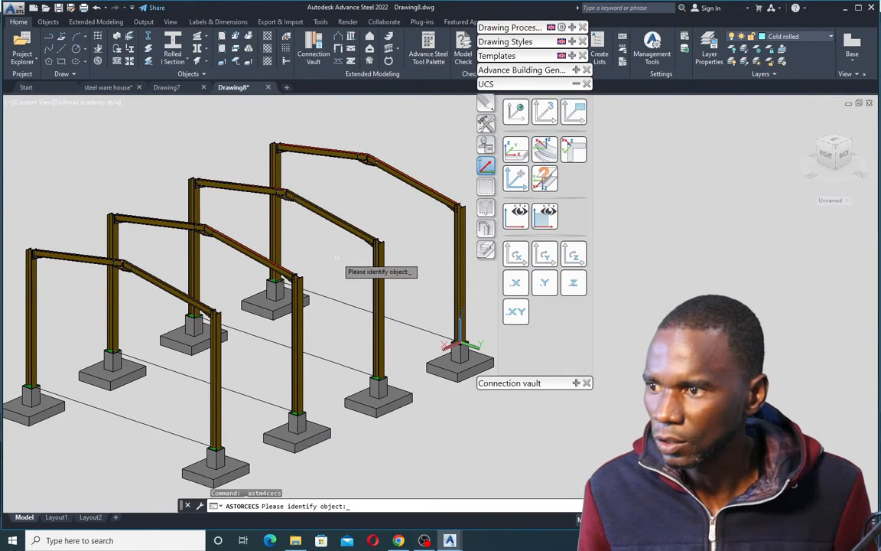
scroll(356, 229, "up", 4)
scroll(360, 234, "down", 2)
scroll(214, 217, "up", 4)
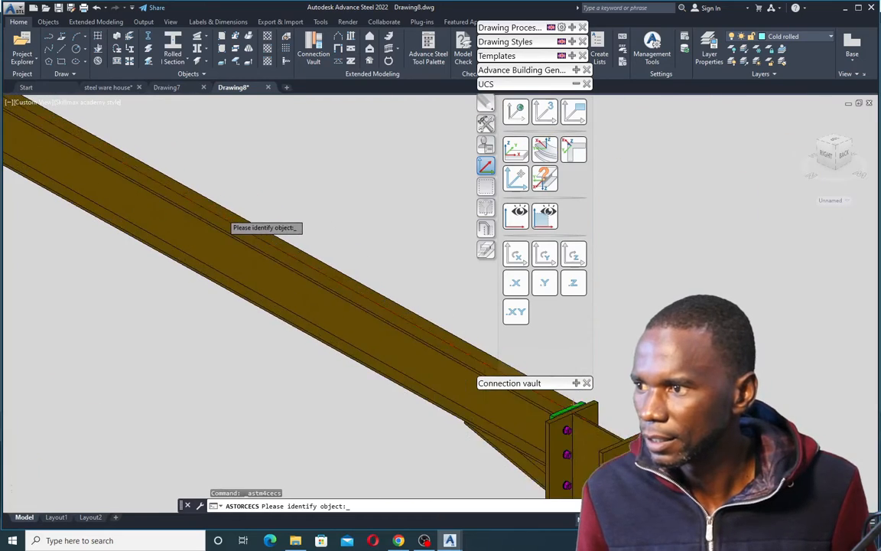
scroll(223, 219, "up", 1)
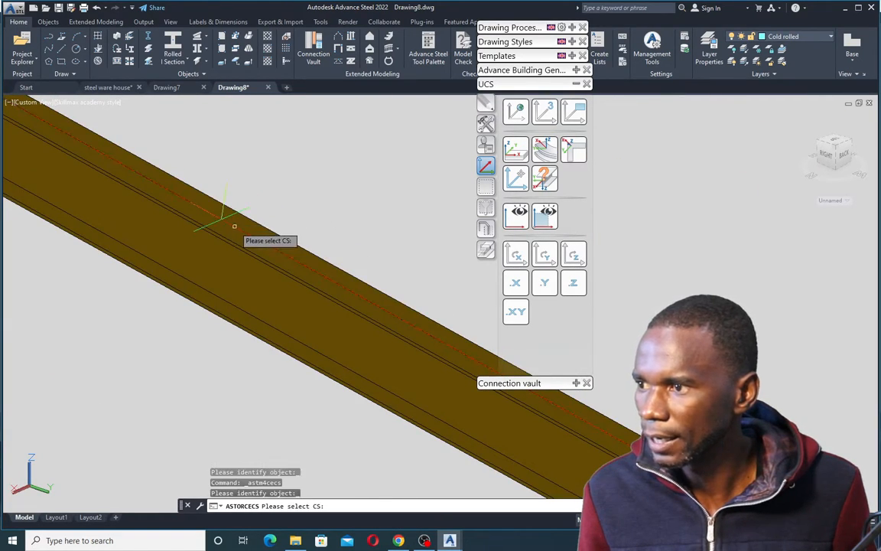
left_click(227, 214)
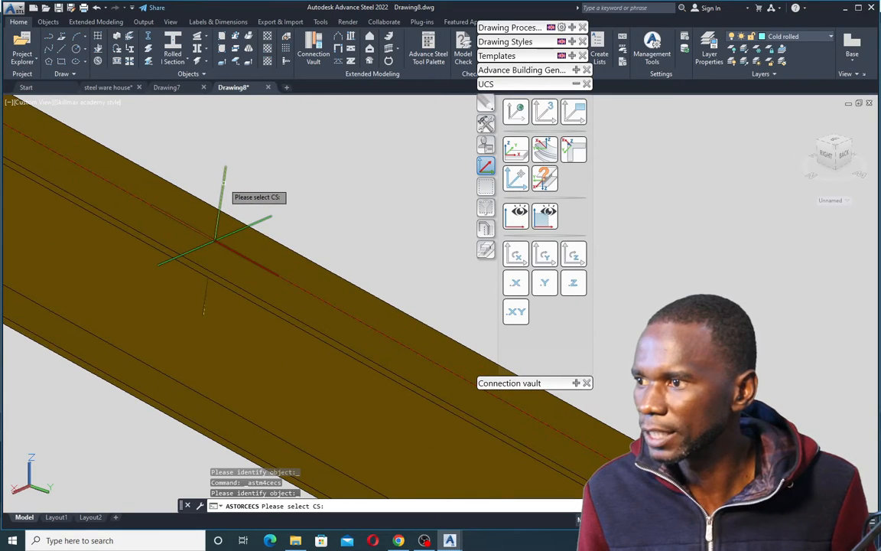
left_click(224, 178)
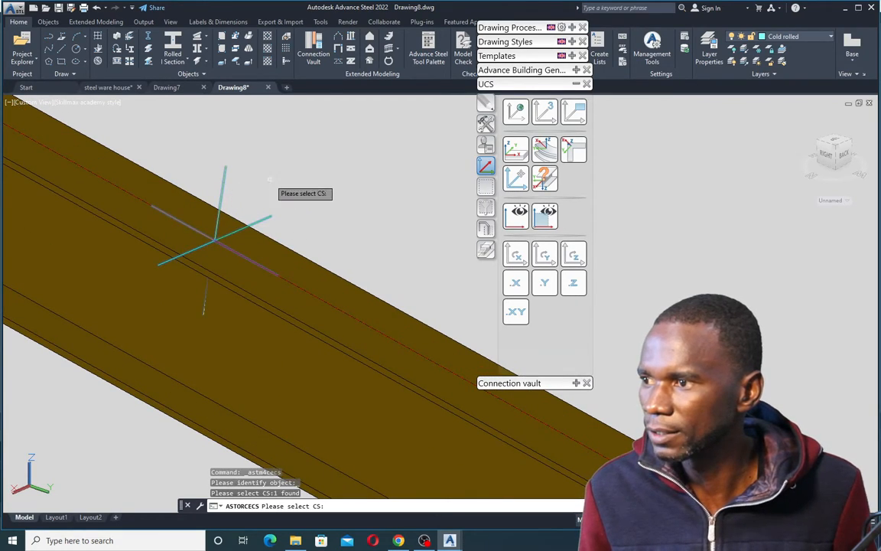
key("Return")
scroll(293, 149, "down", 2)
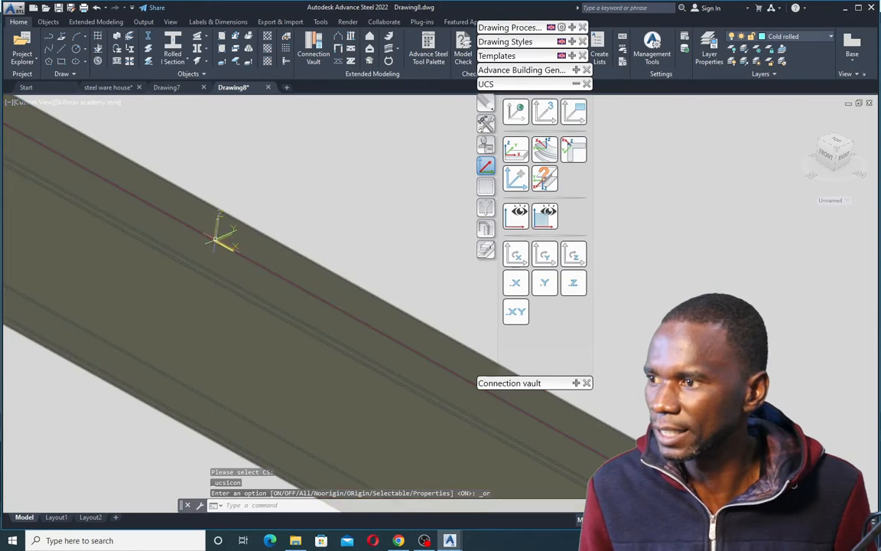
scroll(232, 234, "up", 2)
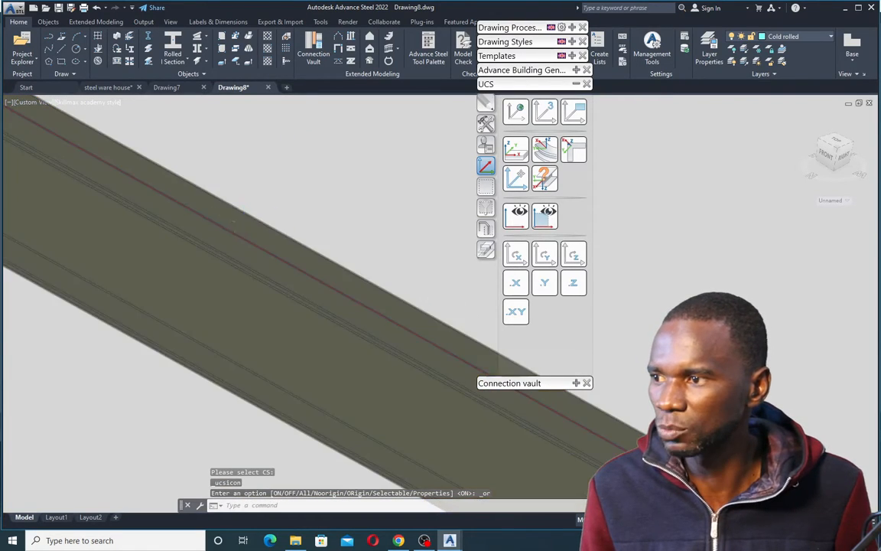
scroll(239, 233, "up", 1)
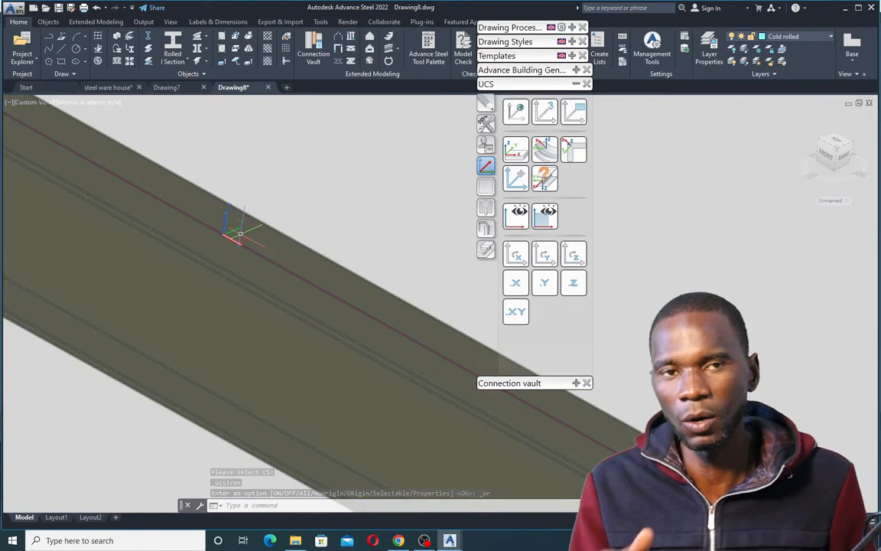
scroll(241, 233, "down", 4)
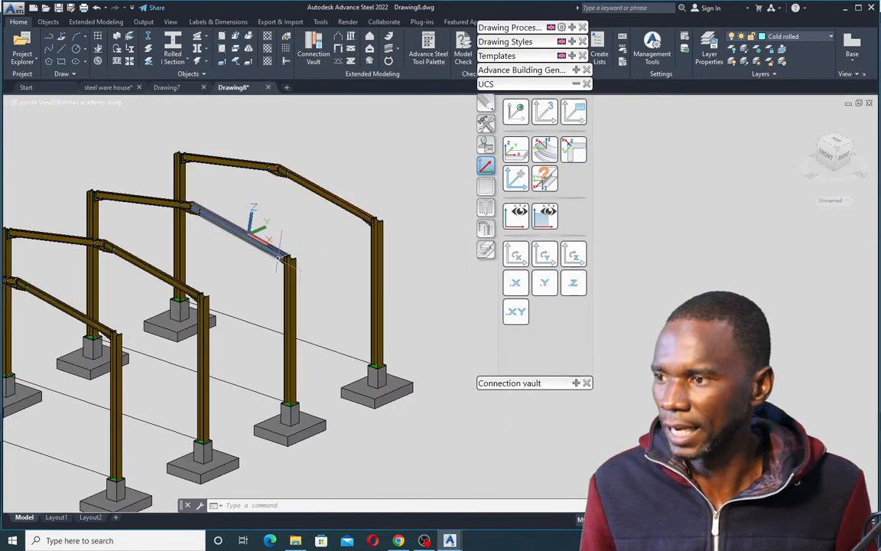
Start the Purlins structural element and select the right-slope rafters of all four portal frames as supporting beams
scroll(280, 260, "down", 3)
scroll(285, 224, "up", 4)
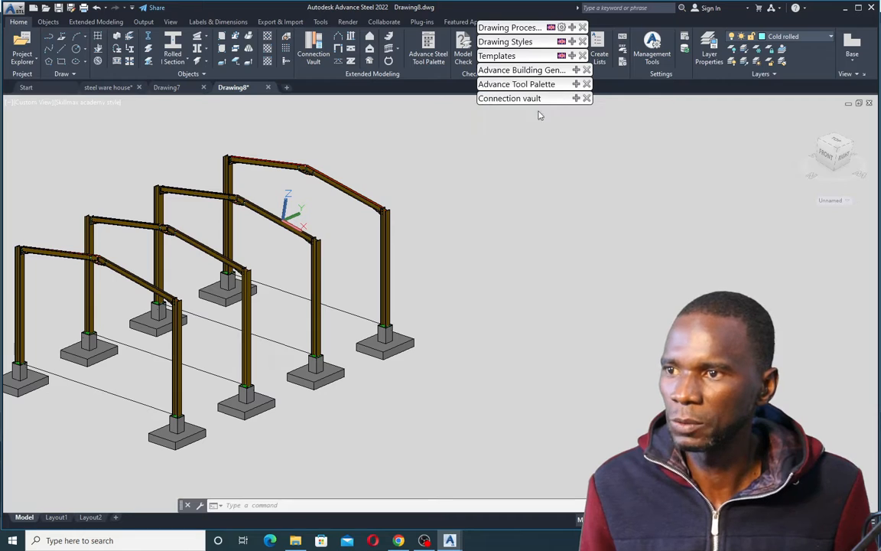
left_click(351, 37)
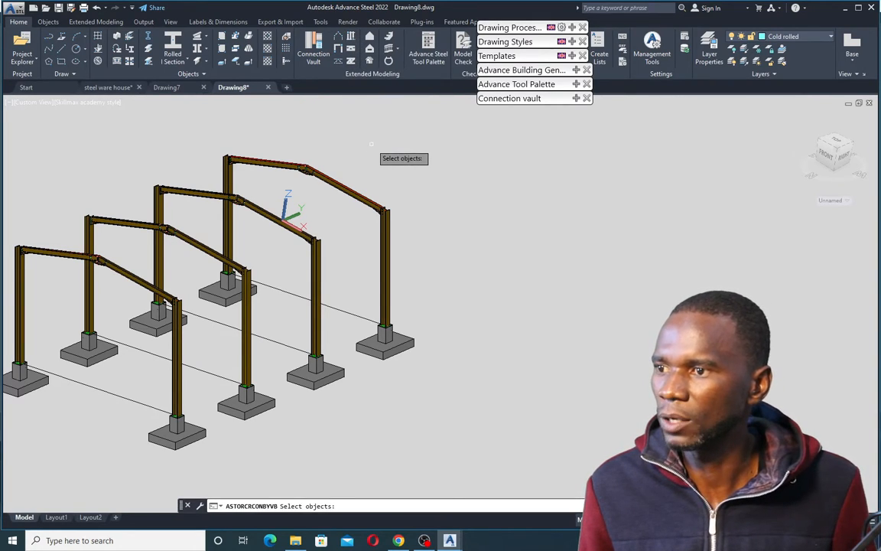
scroll(383, 191, "up", 3)
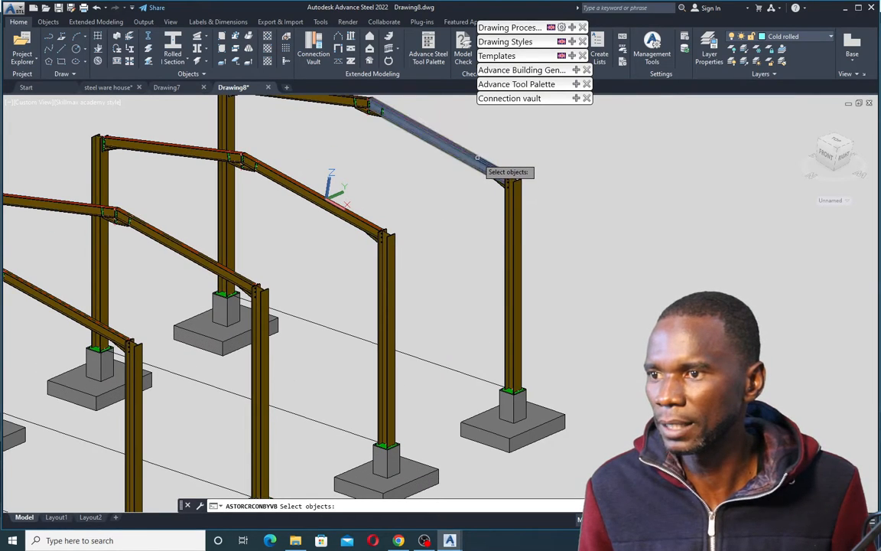
left_click(478, 158)
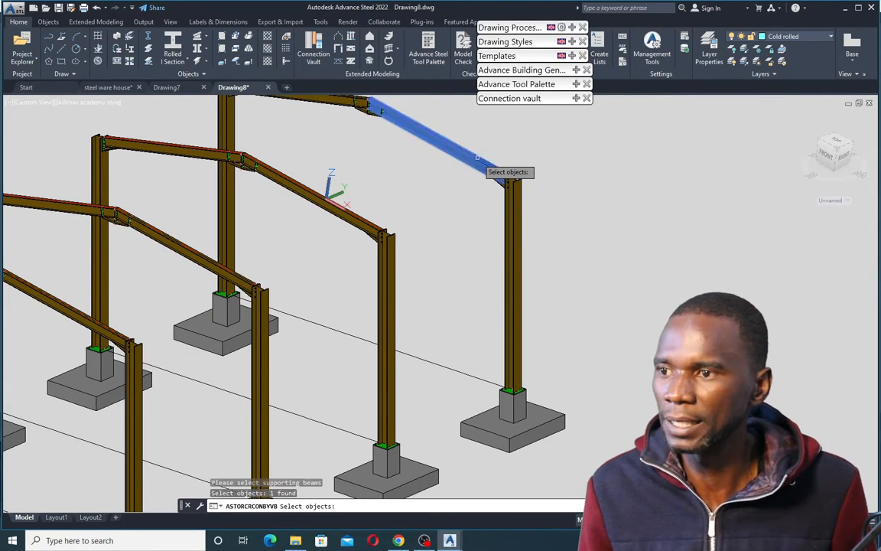
scroll(471, 172, "down", 3)
left_click(377, 179)
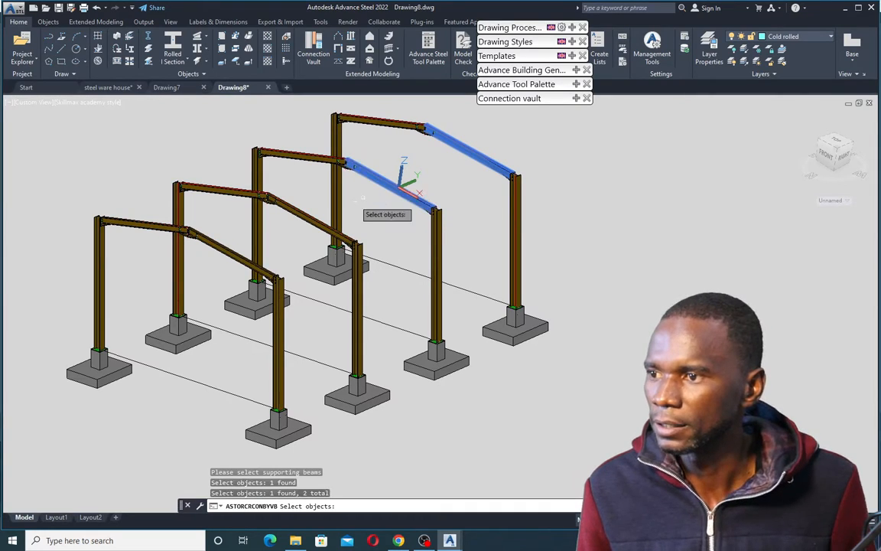
left_click(314, 221)
left_click(233, 252)
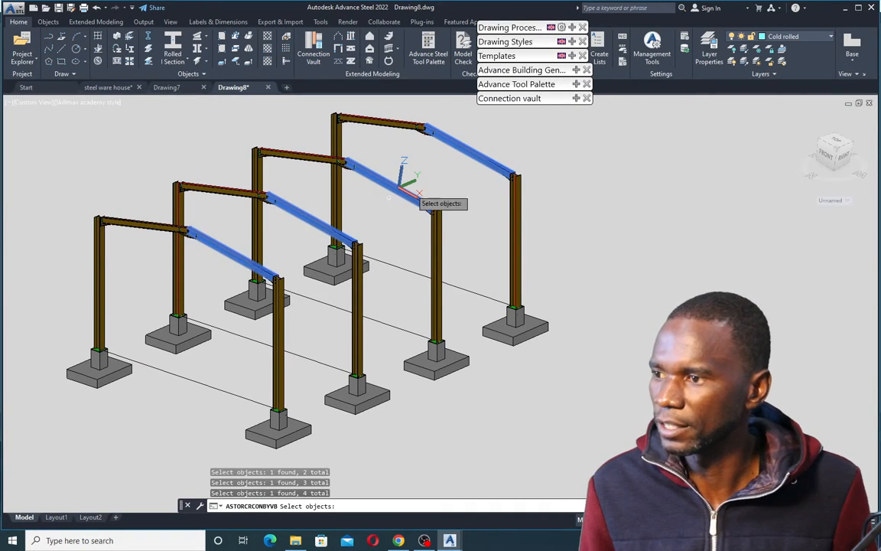
key("Return")
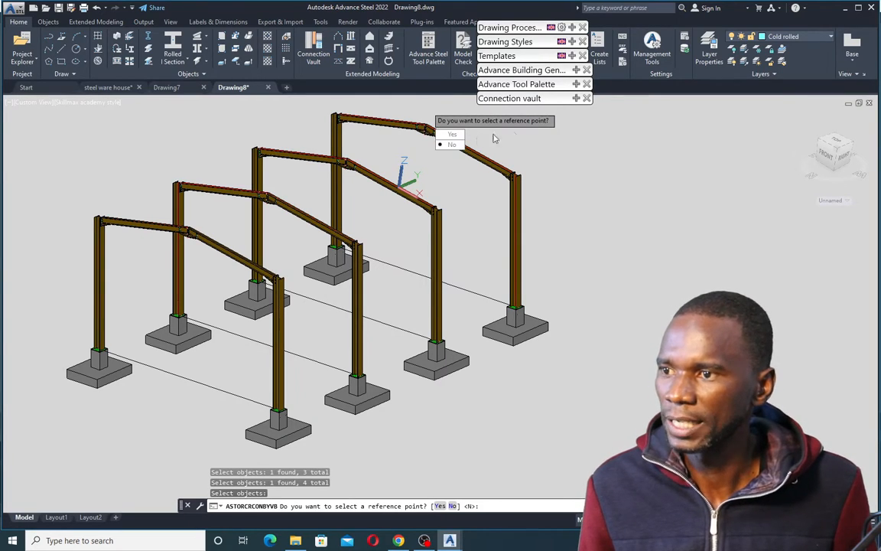
Create the purlins without a reference point or an additional reference beam, and close their properties
left_click(450, 145)
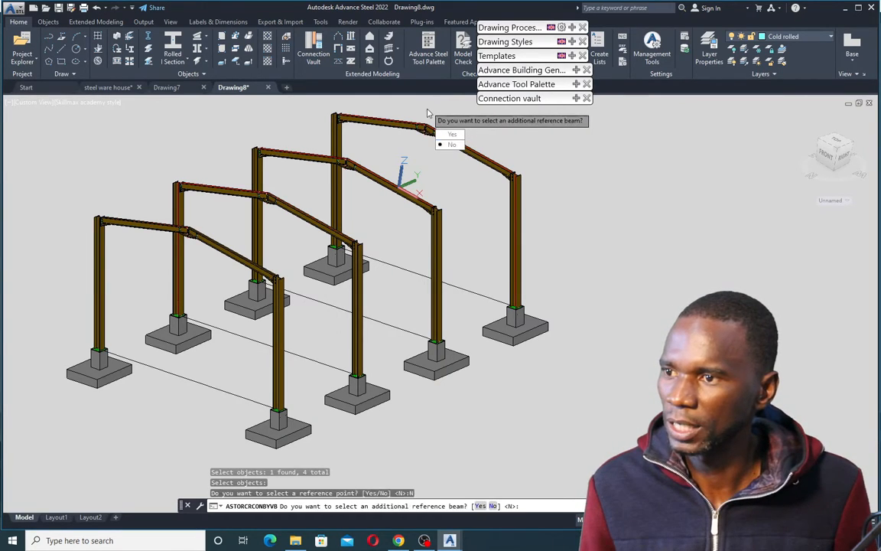
left_click(451, 145)
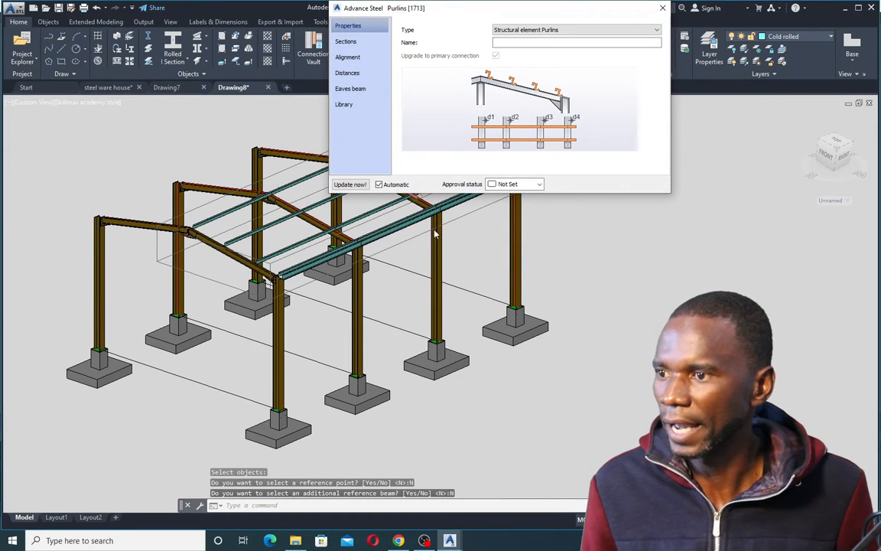
left_click_drag(466, 13, 523, 27)
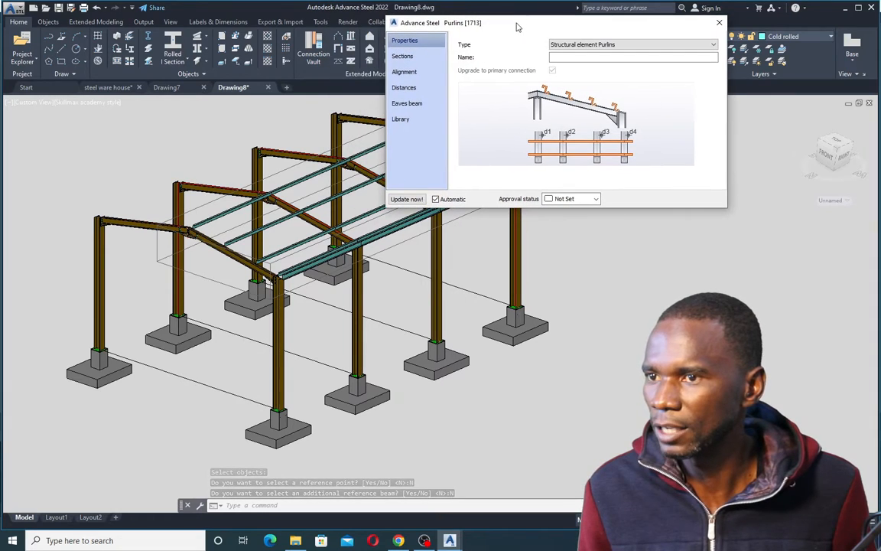
left_click(719, 22)
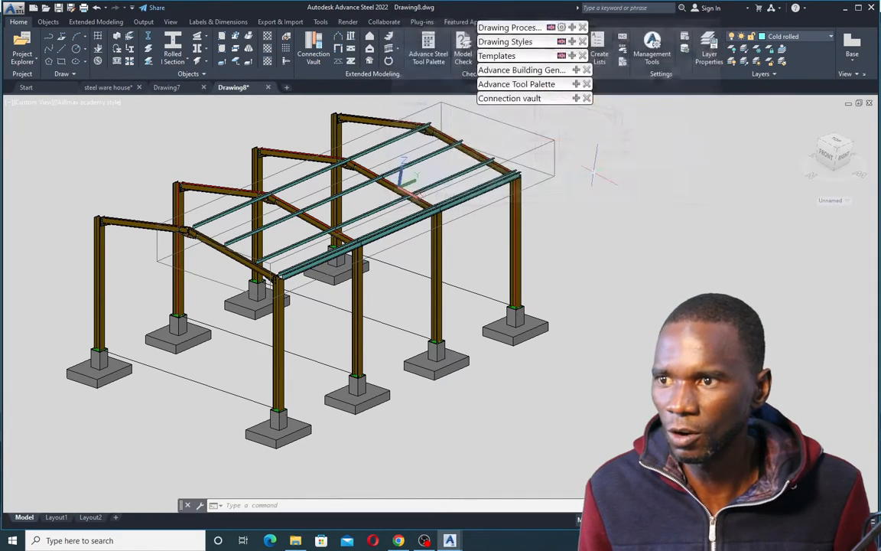
Examine how the new purlins and eaves beam sit on the end frame's rafter, from the eaves to the ridge
middle_click_drag(620, 180, 467, 192, "shift")
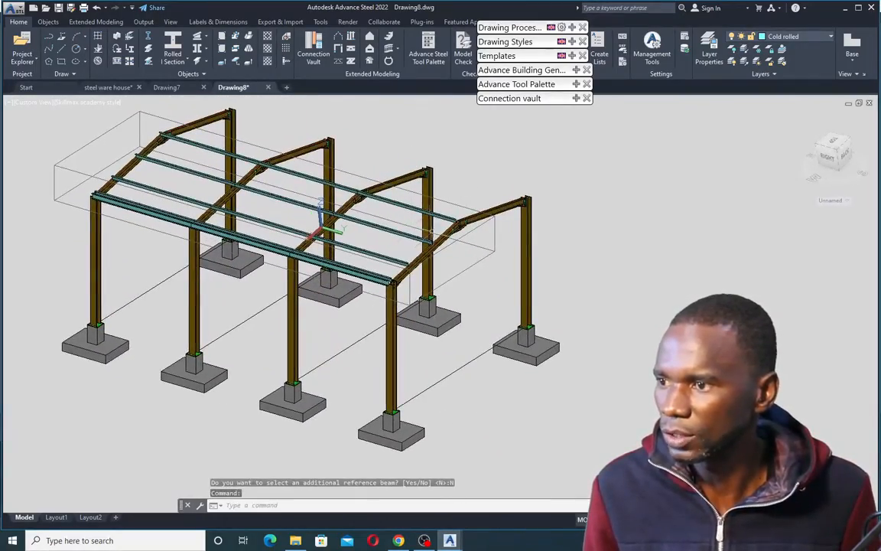
scroll(468, 193, "up", 5)
scroll(428, 197, "down", 4)
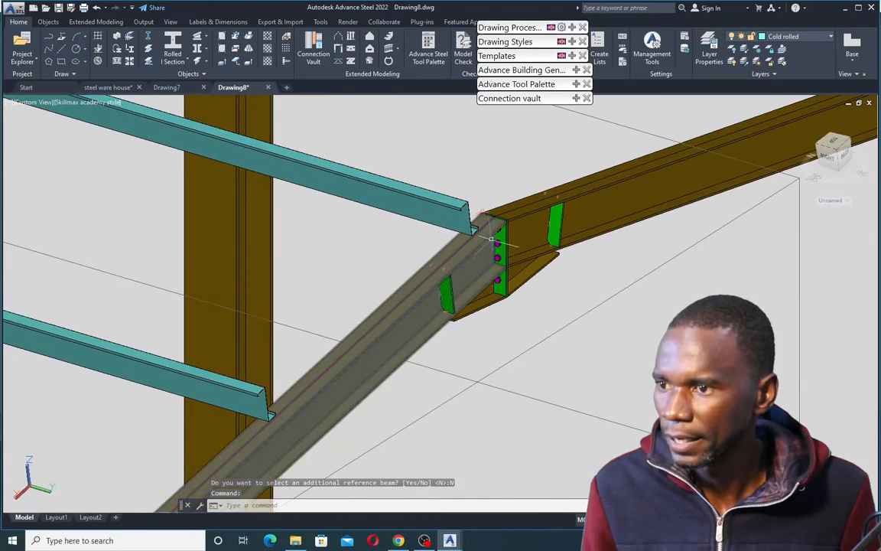
scroll(457, 207, "down", 5)
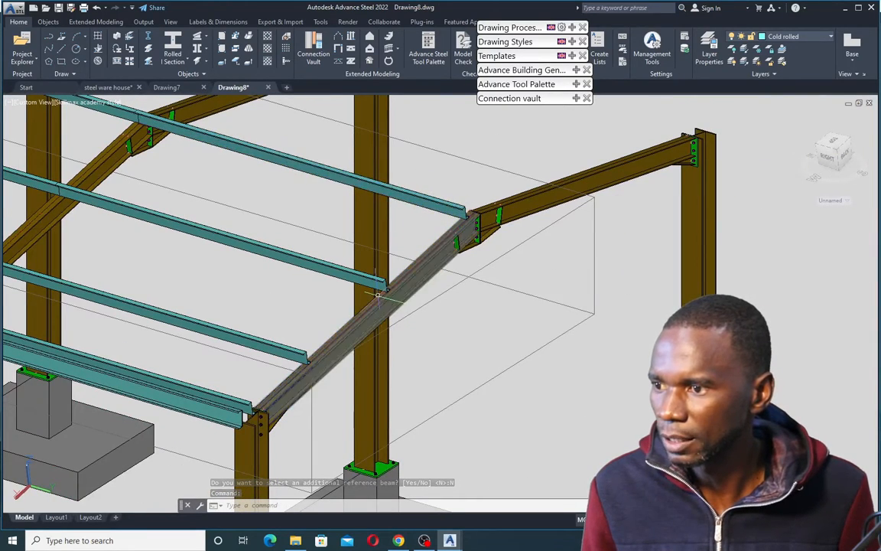
scroll(350, 289, "down", 3)
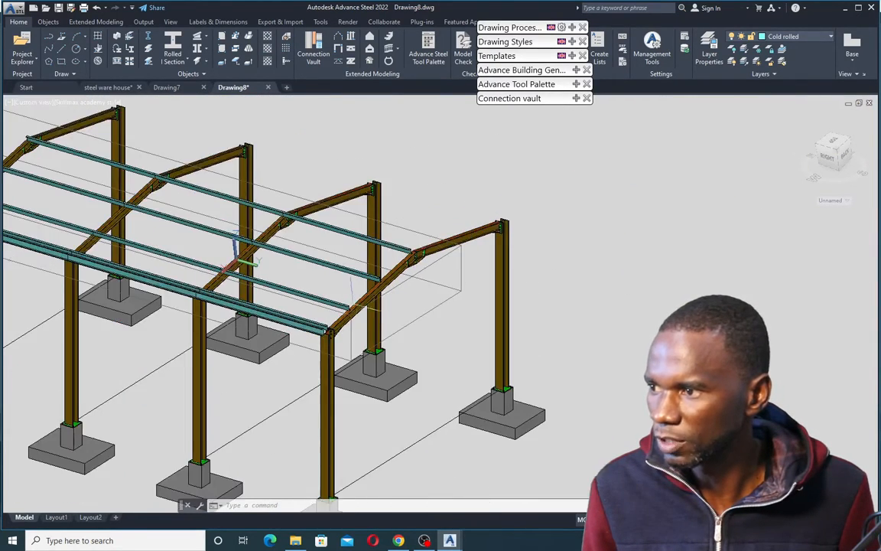
scroll(417, 250, "up", 3)
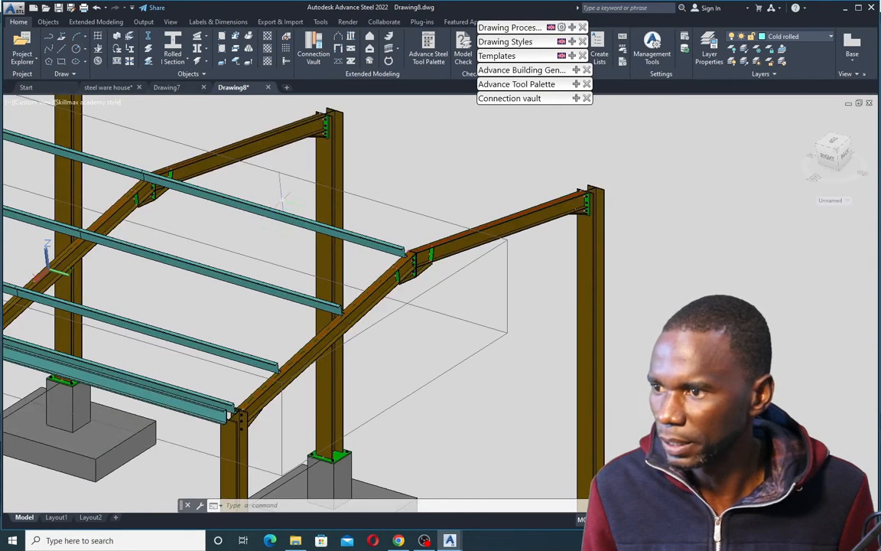
scroll(282, 199, "down", 4)
scroll(361, 201, "up", 3)
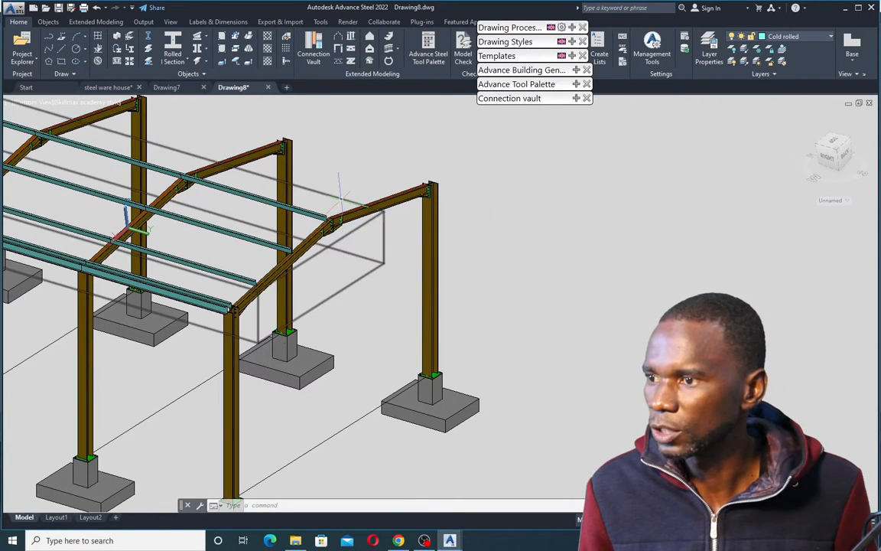
Open the purlins' section settings from their connection box and change the section family to C
left_click(341, 201)
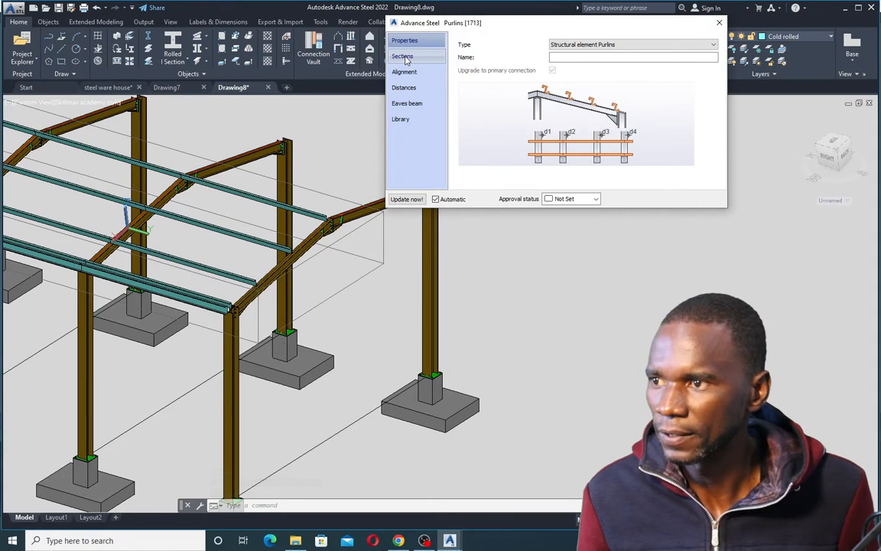
left_click(403, 56)
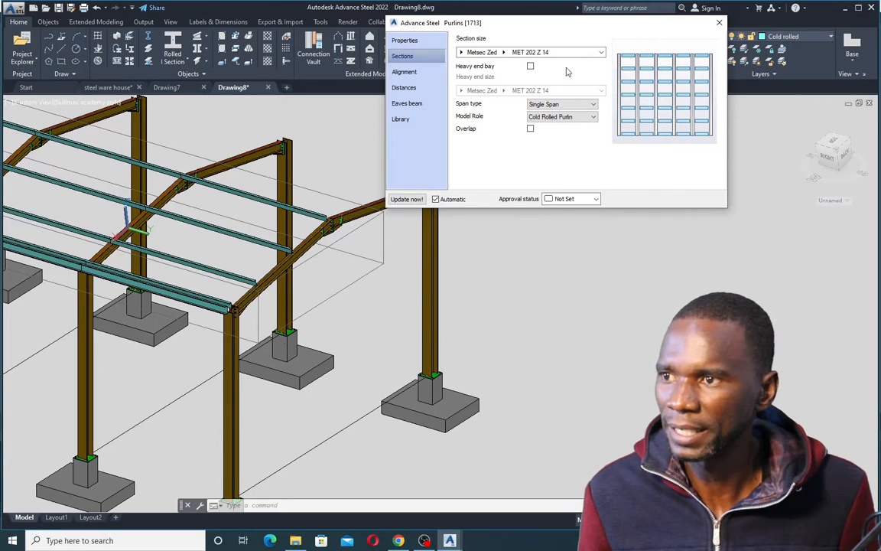
scroll(321, 217, "up", 4)
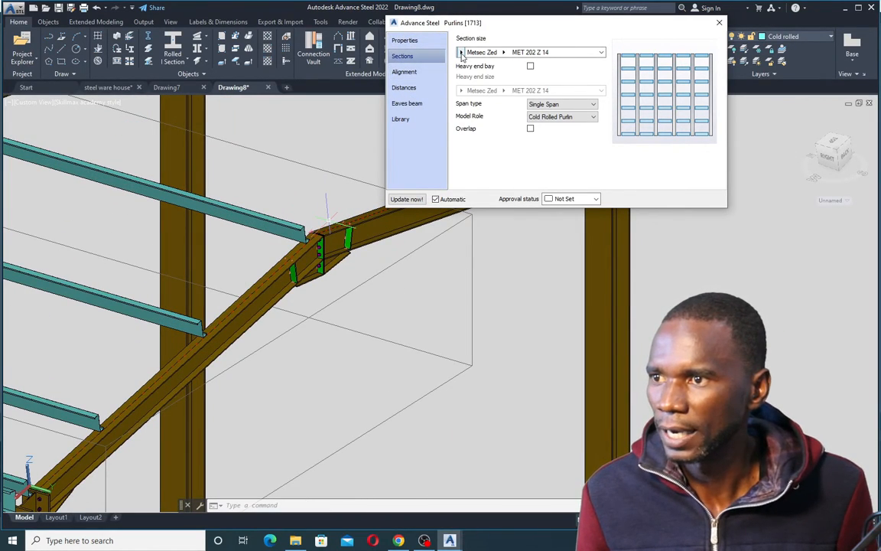
left_click(461, 52)
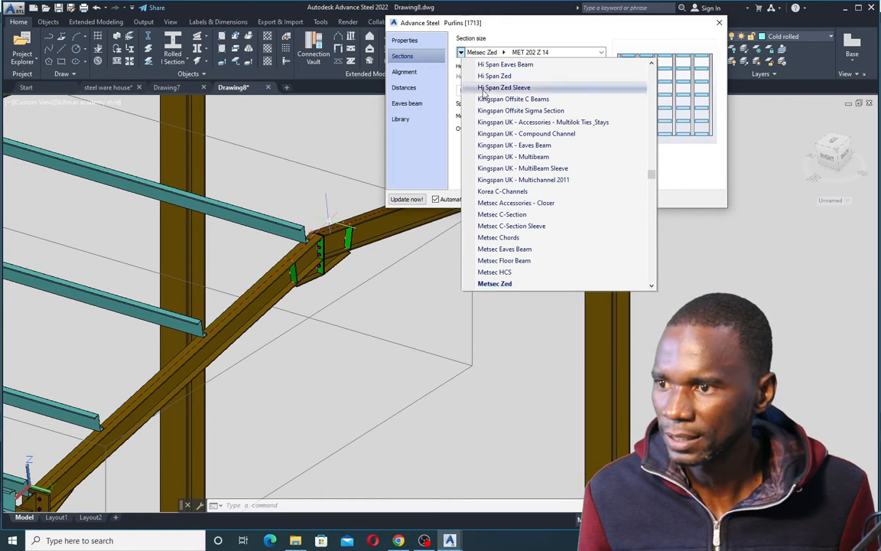
scroll(534, 192, "down", 4)
scroll(534, 193, "down", 9)
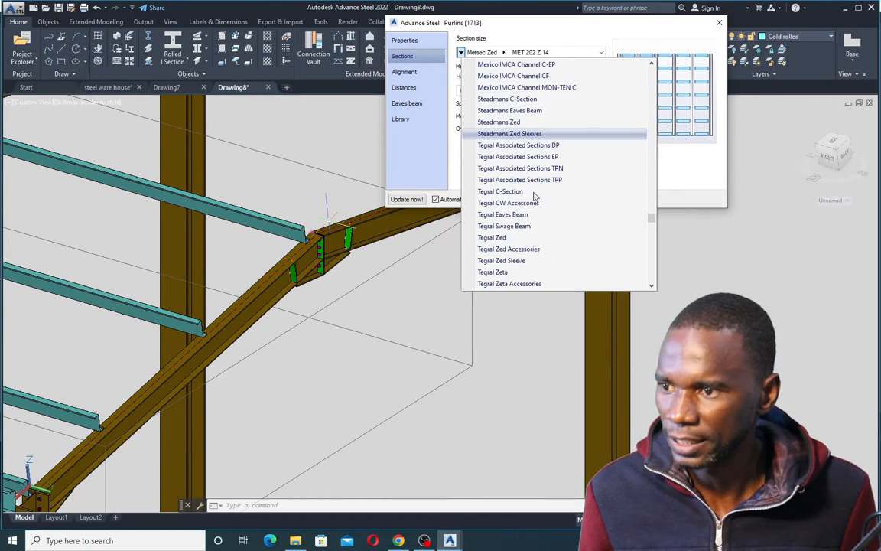
scroll(526, 161, "down", 3)
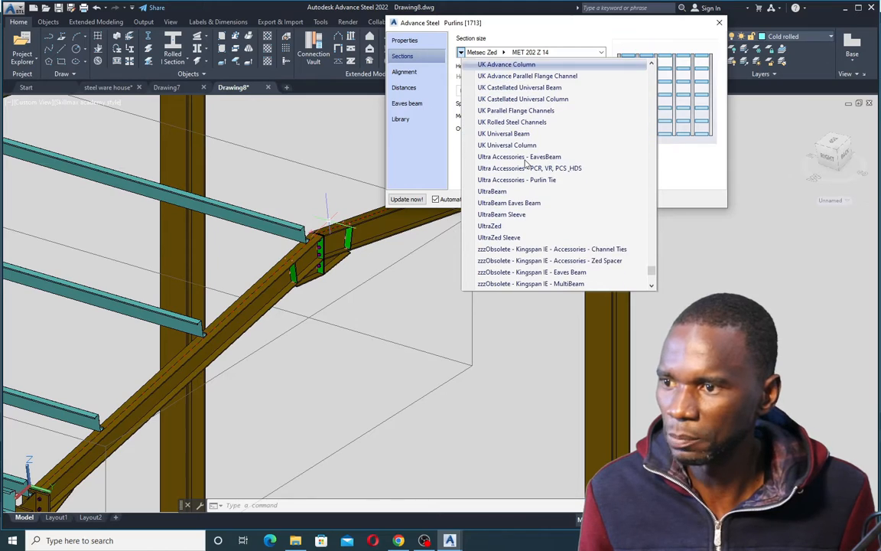
scroll(536, 230, "up", 1)
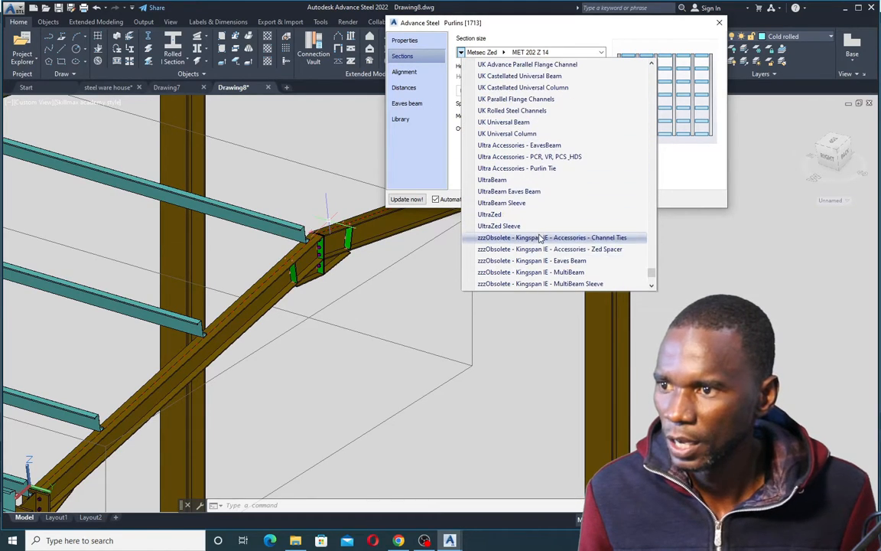
scroll(540, 239, "up", 6)
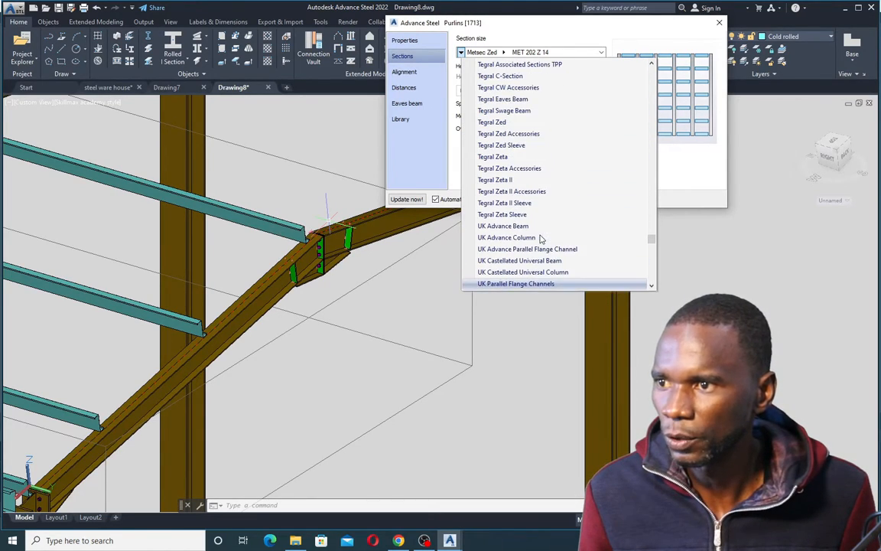
scroll(540, 239, "up", 10)
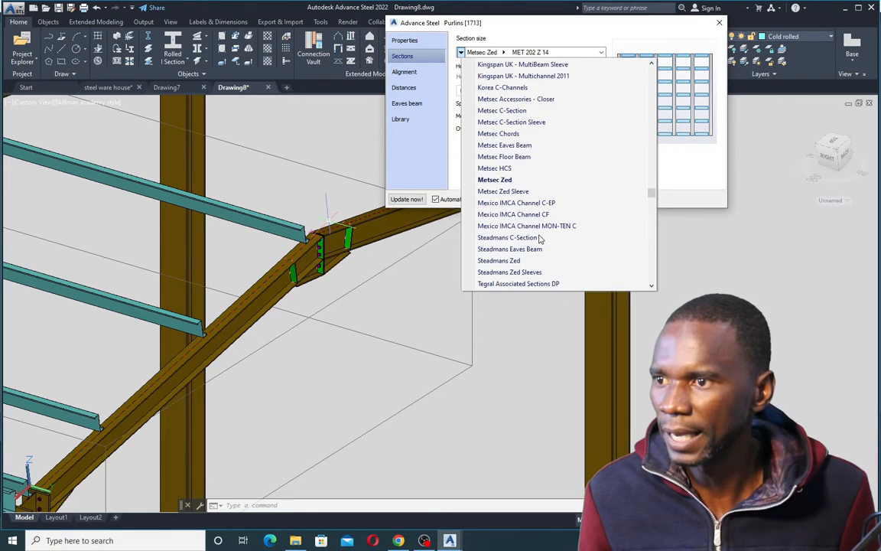
scroll(539, 239, "up", 3)
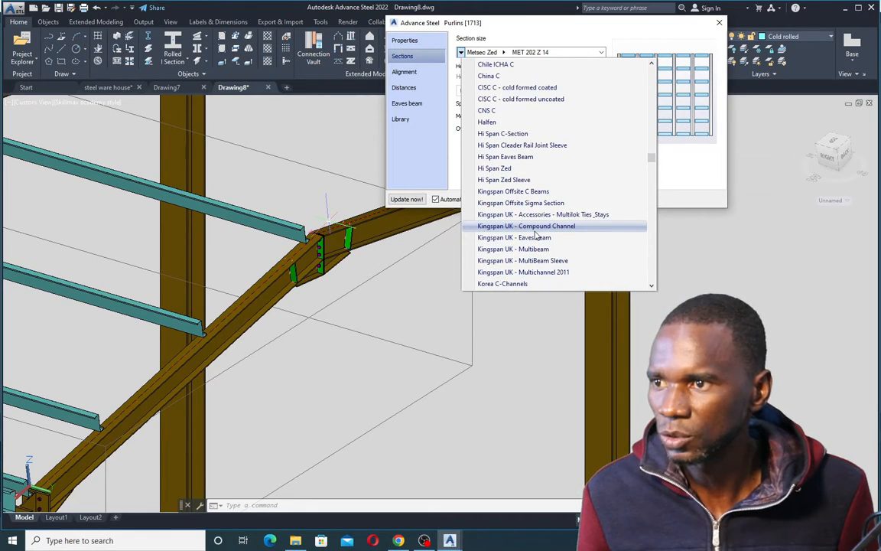
scroll(538, 238, "up", 1)
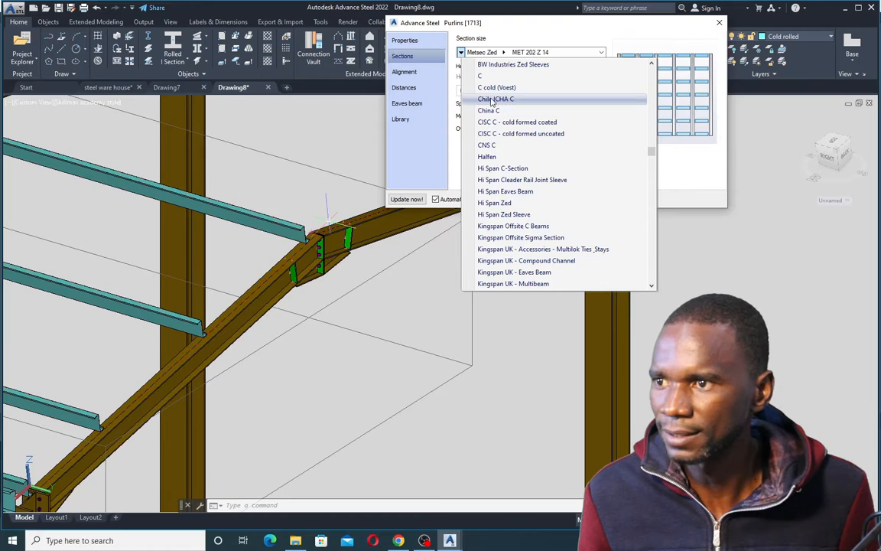
left_click(482, 76)
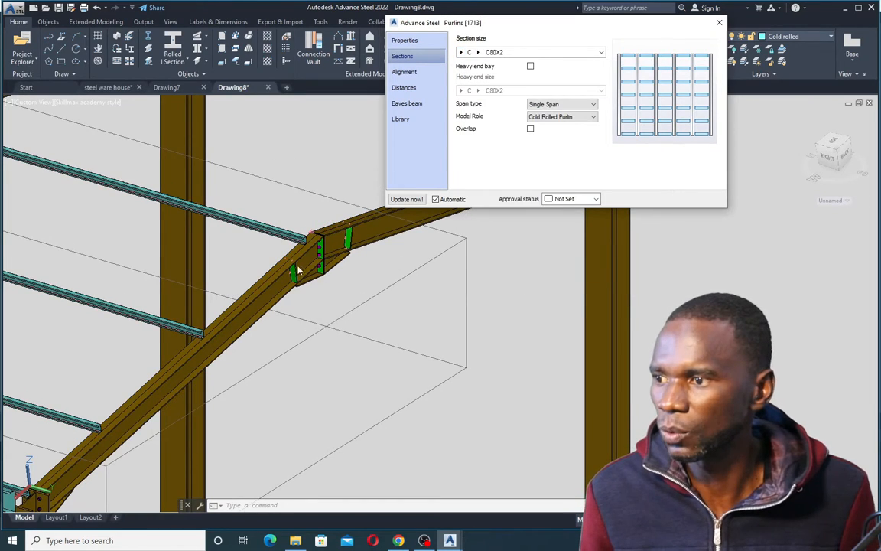
Set the purlin section size to C120X2
scroll(299, 274, "up", 5)
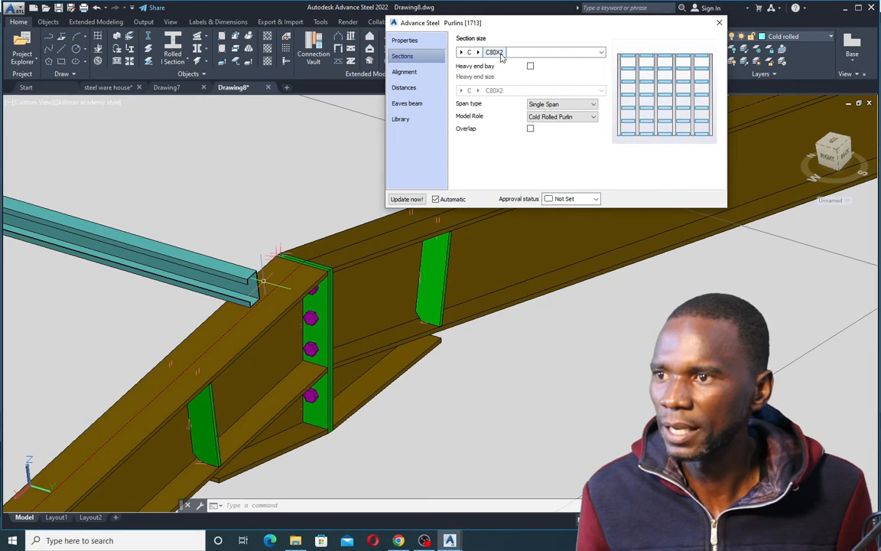
left_click(601, 52)
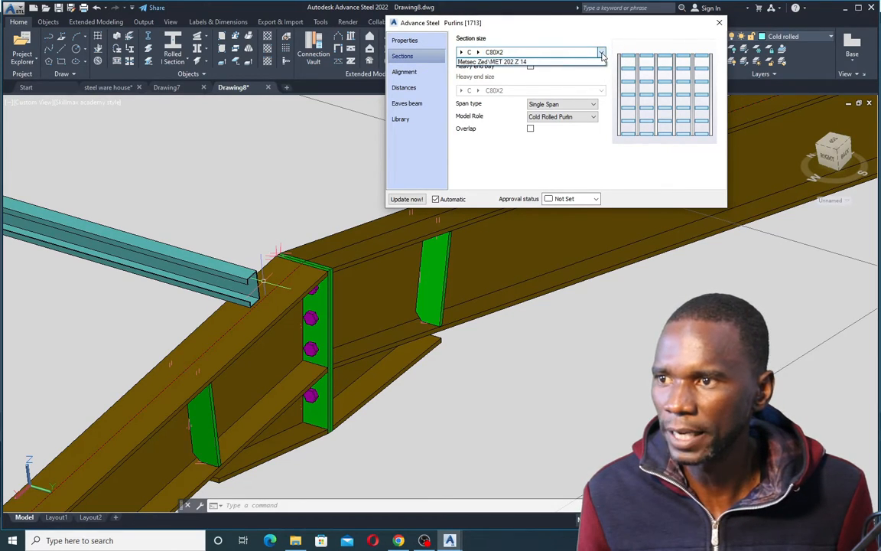
left_click(478, 52)
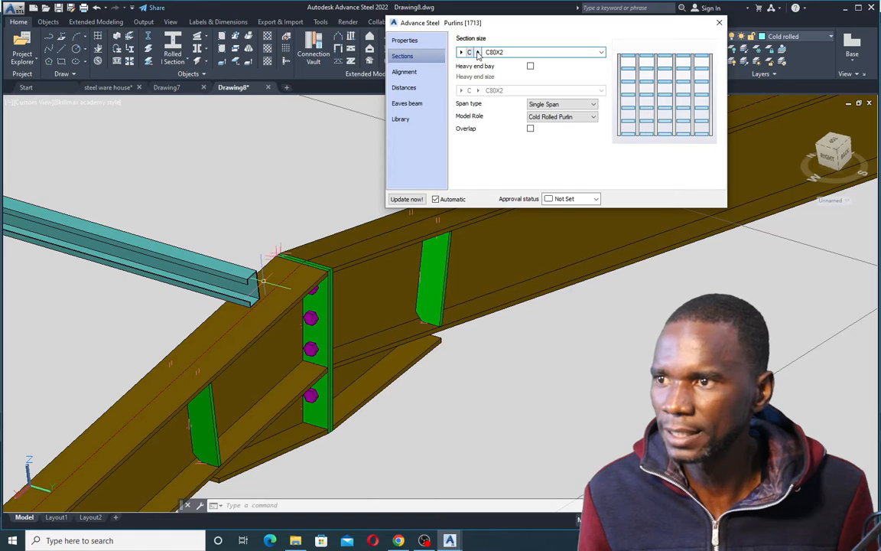
left_click(478, 53)
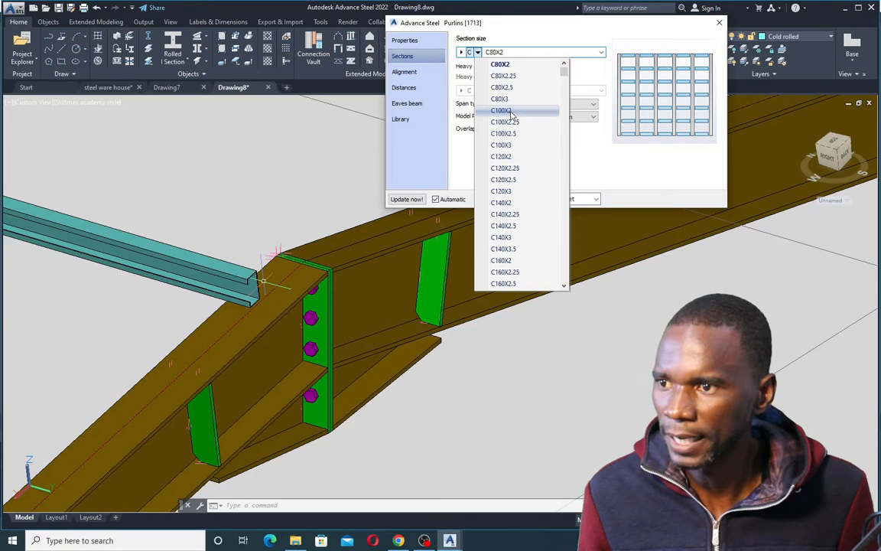
left_click(503, 157)
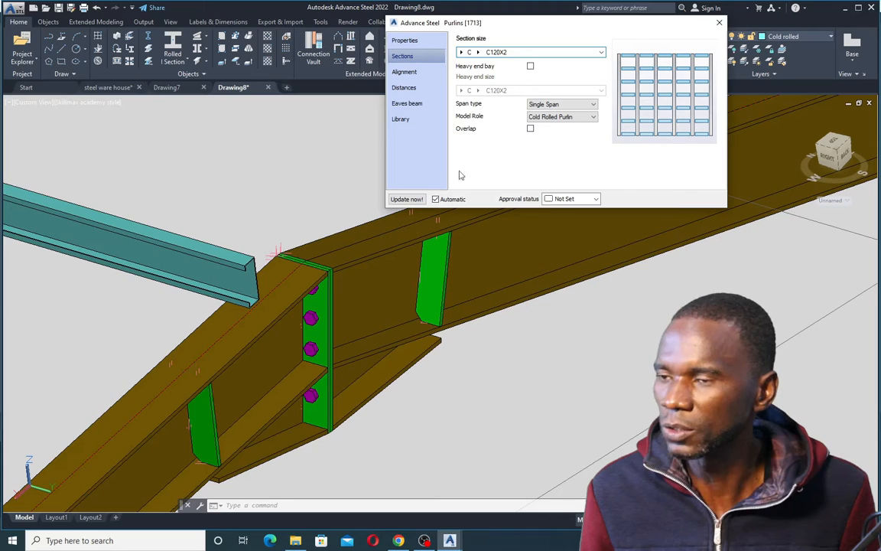
scroll(255, 223, "down", 2)
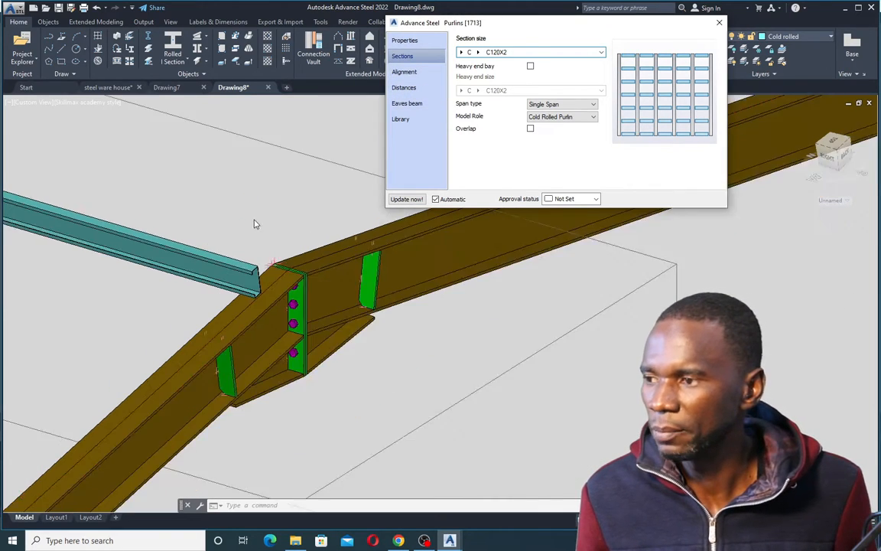
Set the purlins' alignment offset from the rafters to 0
scroll(255, 223, "down", 2)
scroll(260, 230, "up", 3)
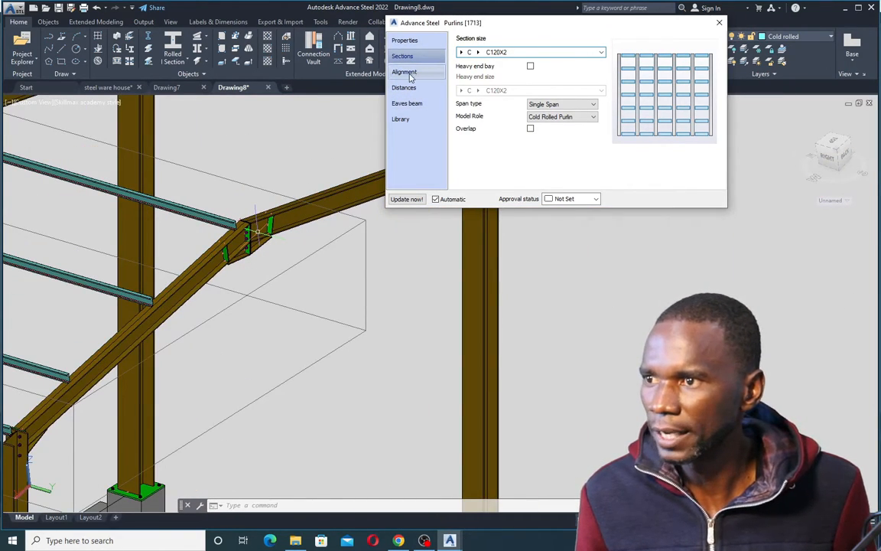
left_click(407, 72)
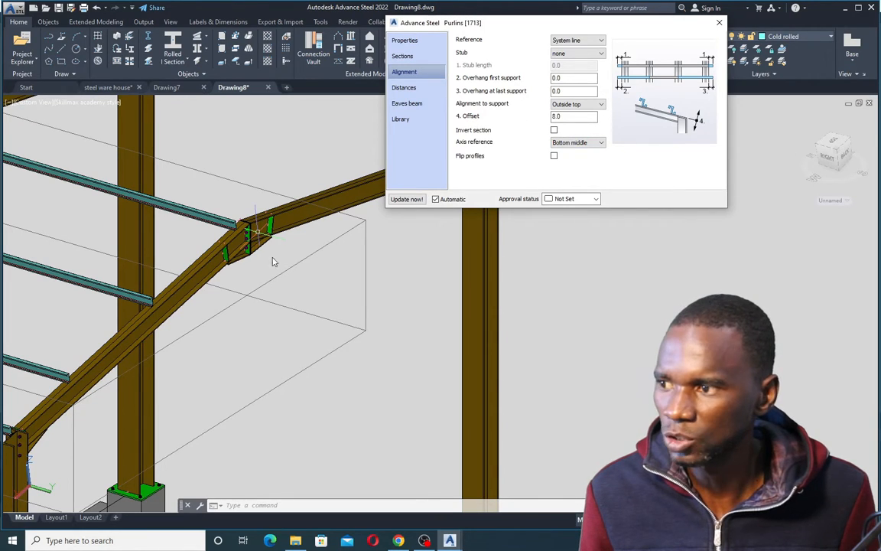
scroll(230, 233, "up", 8)
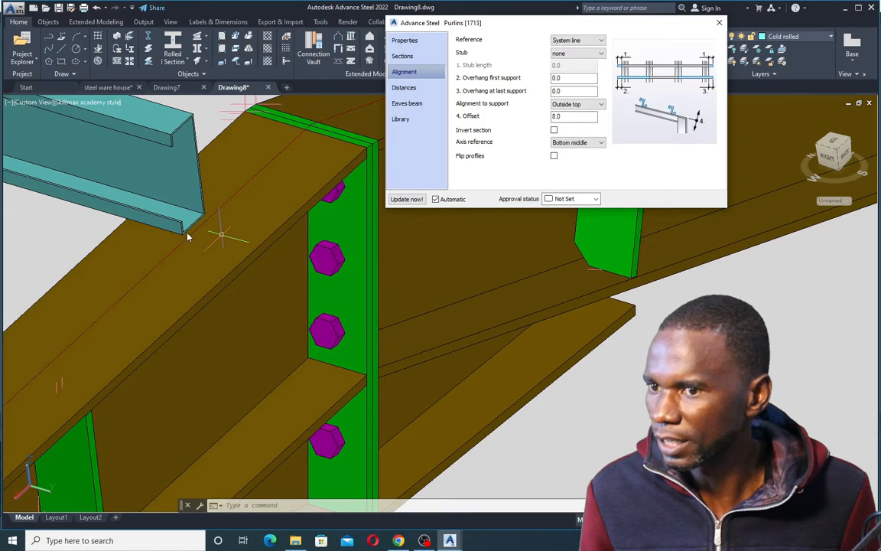
left_click_drag(569, 116, 538, 114)
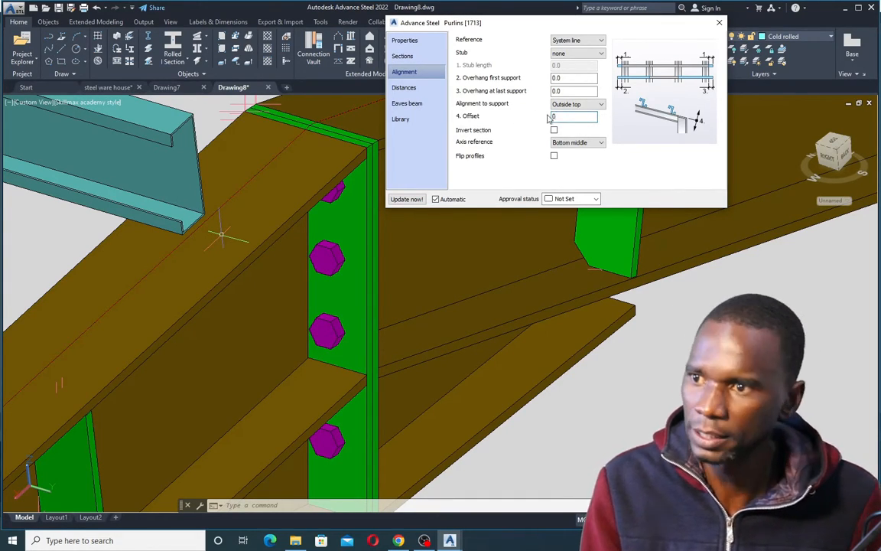
left_click(569, 78)
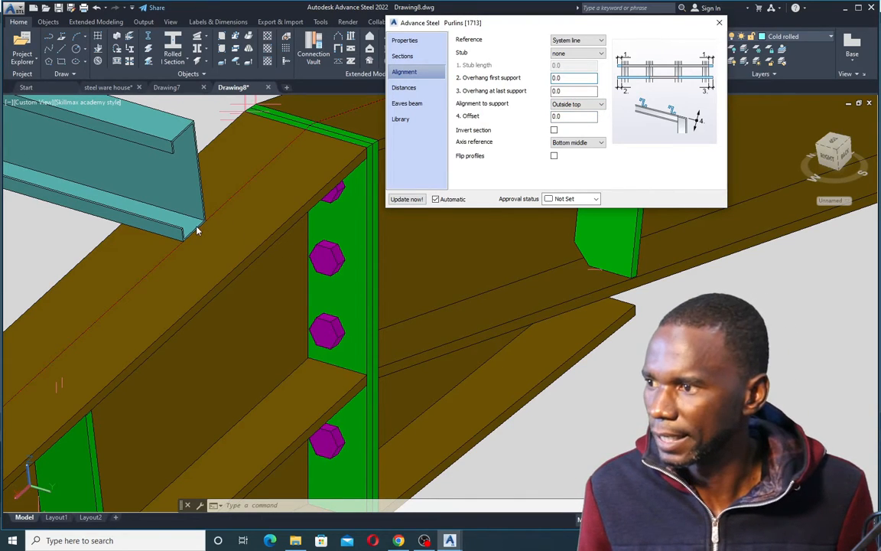
Set the purlin overhang to 500 at both the first support and the last support
scroll(205, 228, "down", 3)
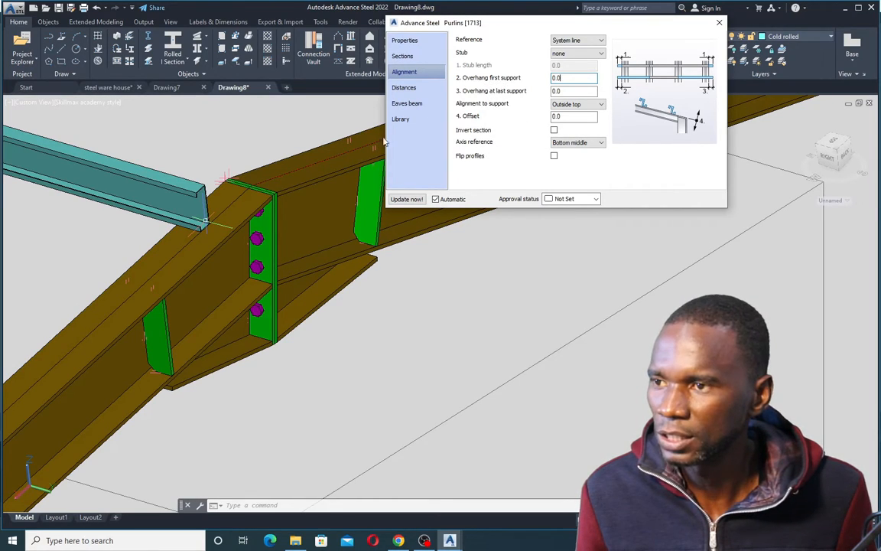
scroll(211, 230, "down", 5)
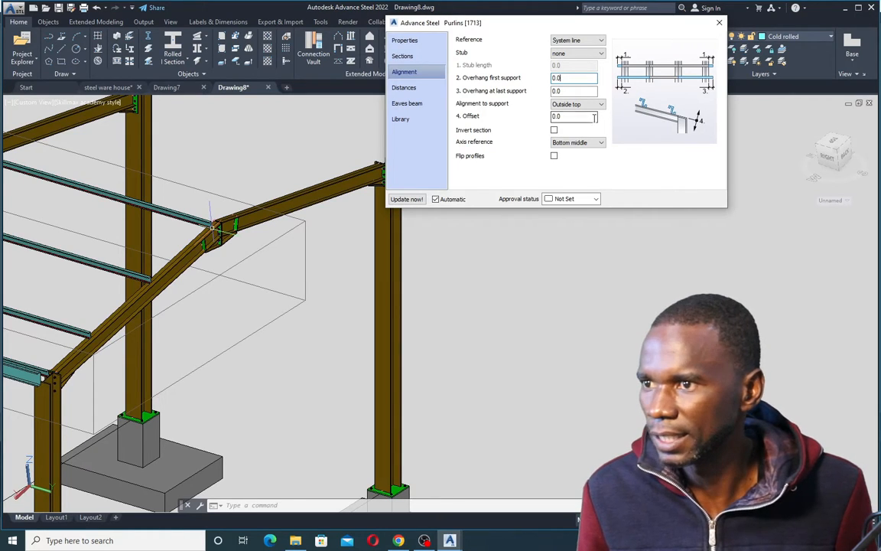
double_click(557, 78)
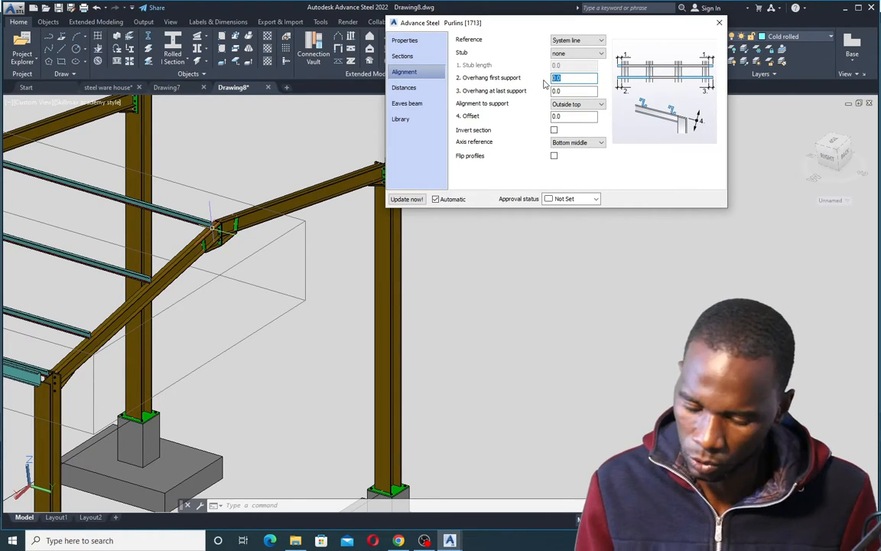
type("500")
double_click(569, 91)
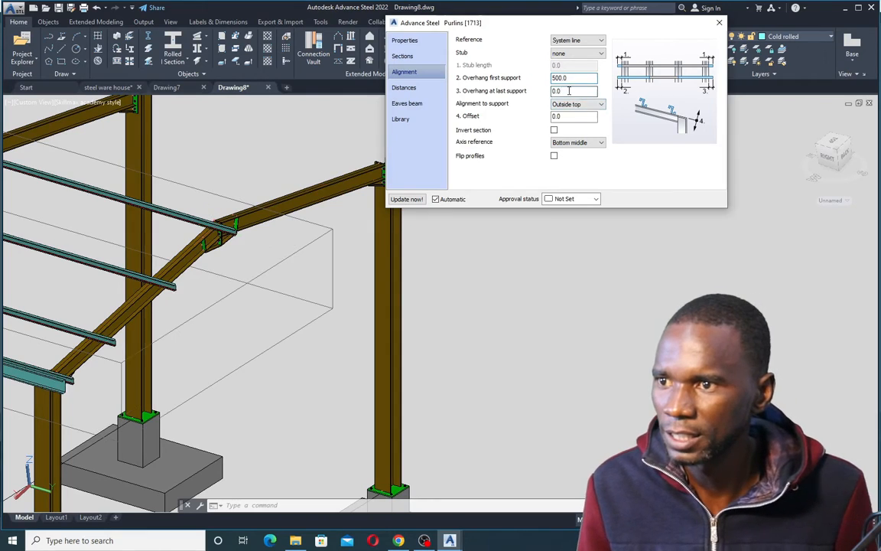
type("500")
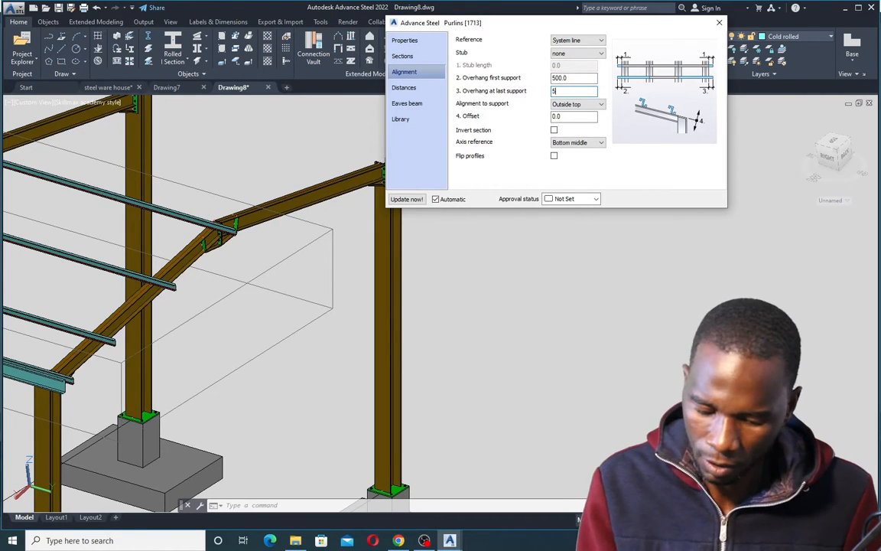
left_click(571, 78)
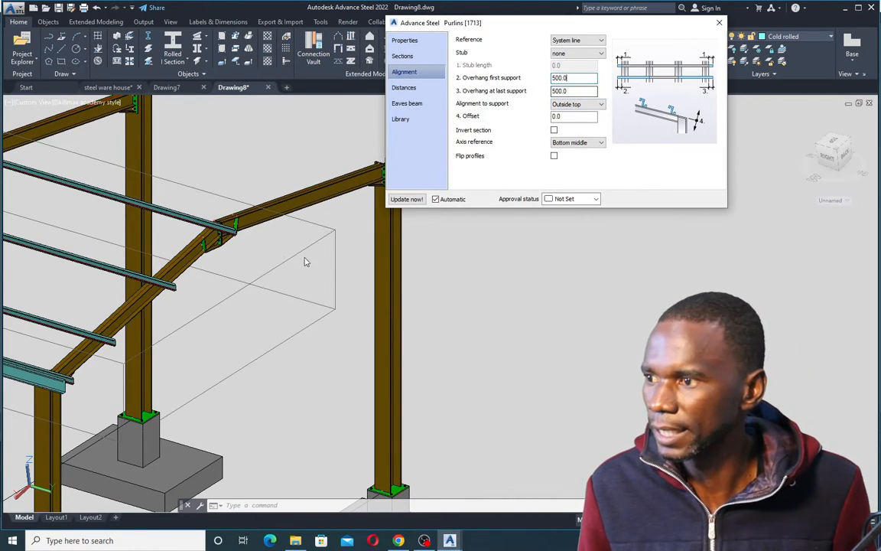
Examine how the purlins overhang the end frame, from the whole roof slope down to the ridge connection
scroll(205, 219, "down", 3)
scroll(205, 219, "up", 5)
scroll(205, 219, "down", 3)
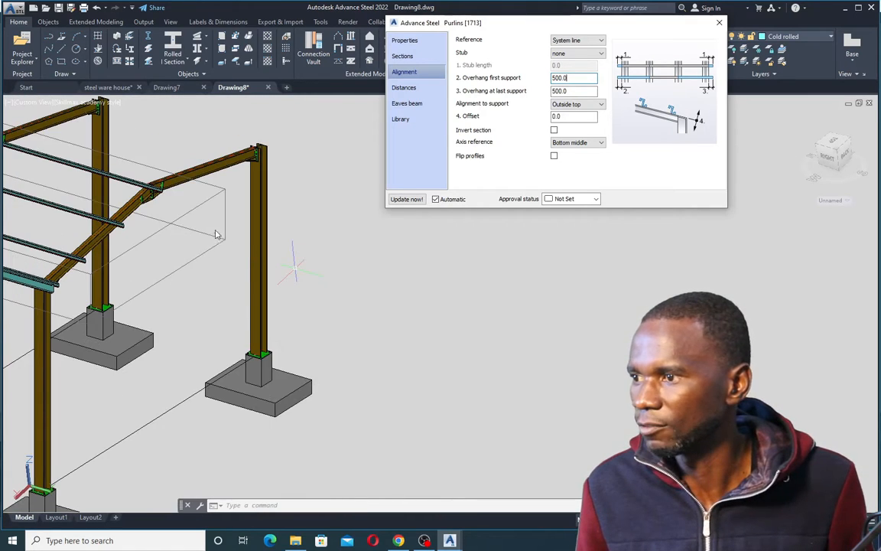
scroll(133, 193, "up", 2)
scroll(246, 286, "down", 3)
scroll(247, 264, "up", 2)
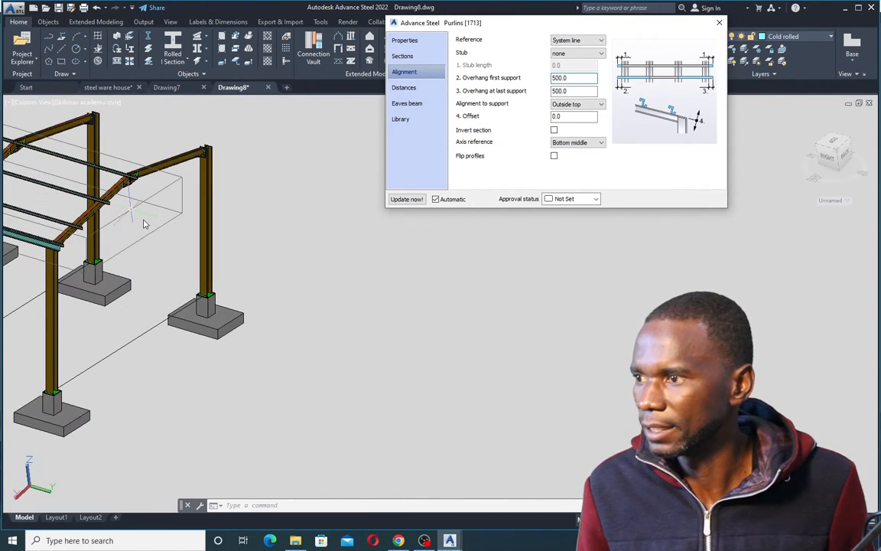
scroll(296, 282, "up", 3)
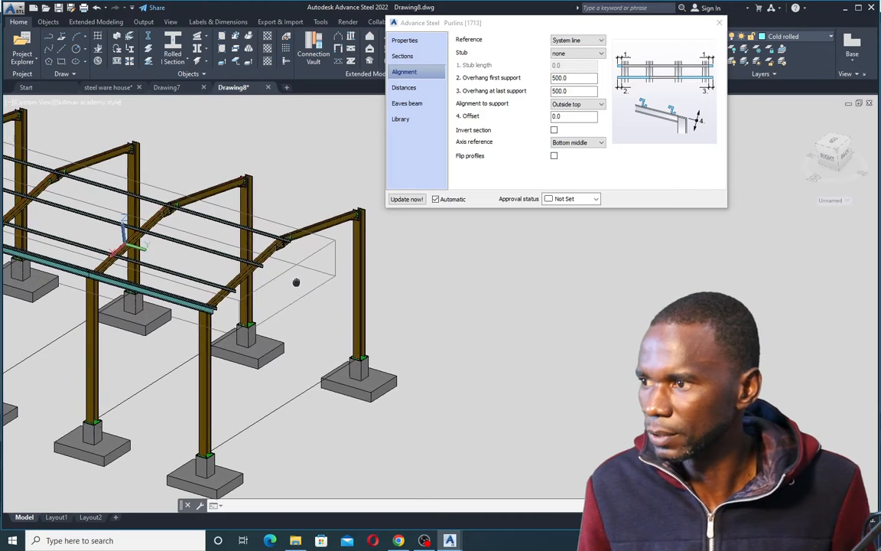
scroll(287, 221, "up", 5)
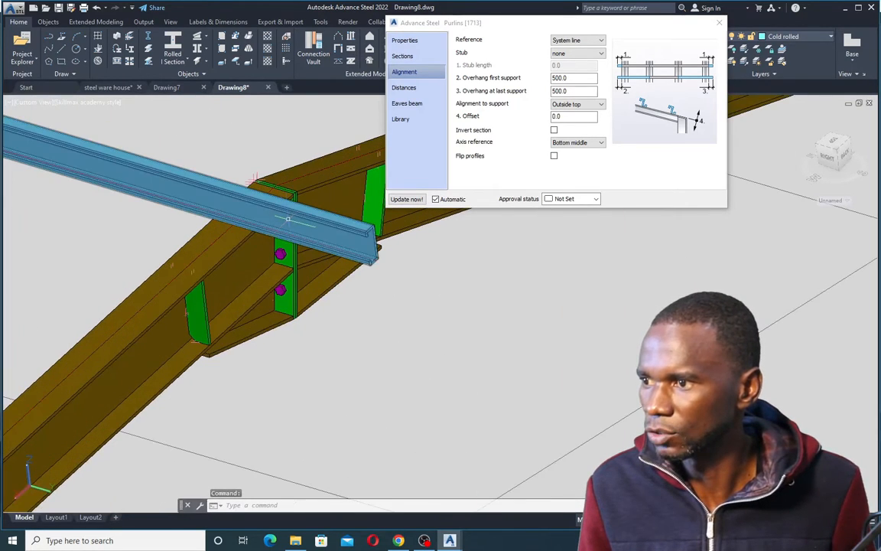
scroll(329, 218, "up", 3)
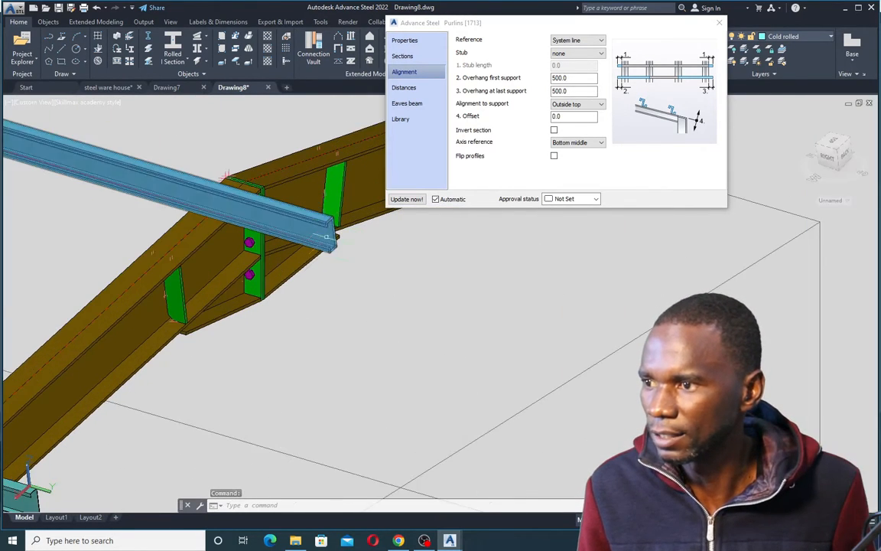
scroll(259, 254, "down", 4)
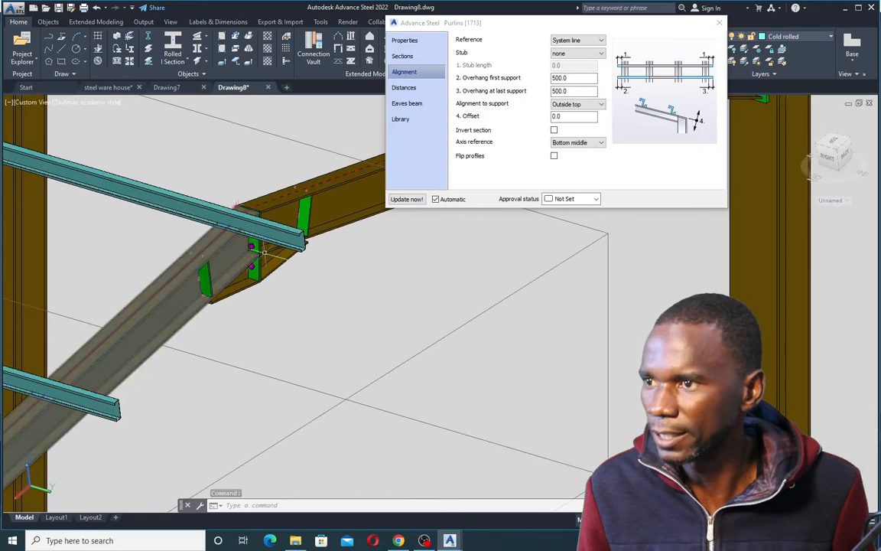
Set the purlin start distance to 300 and the intermediate distance to 1200
left_click(405, 88)
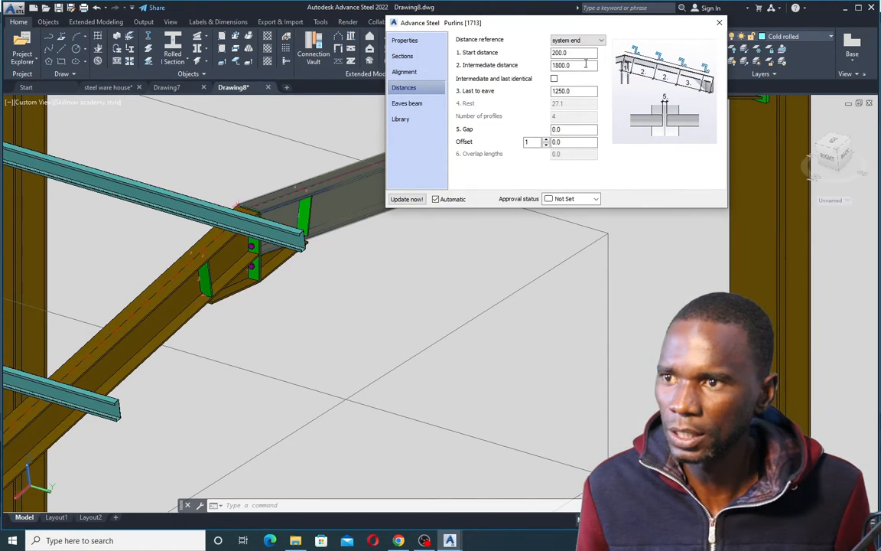
left_click_drag(570, 53, 544, 54)
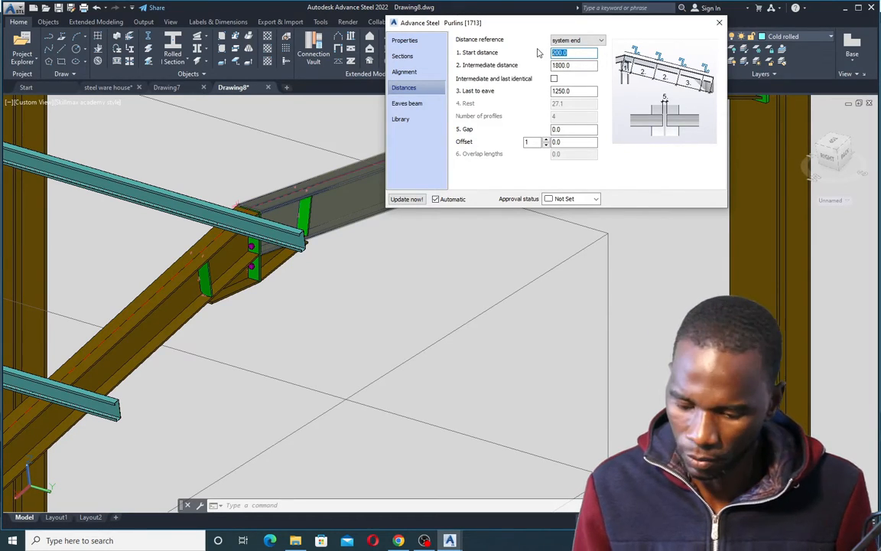
type("300")
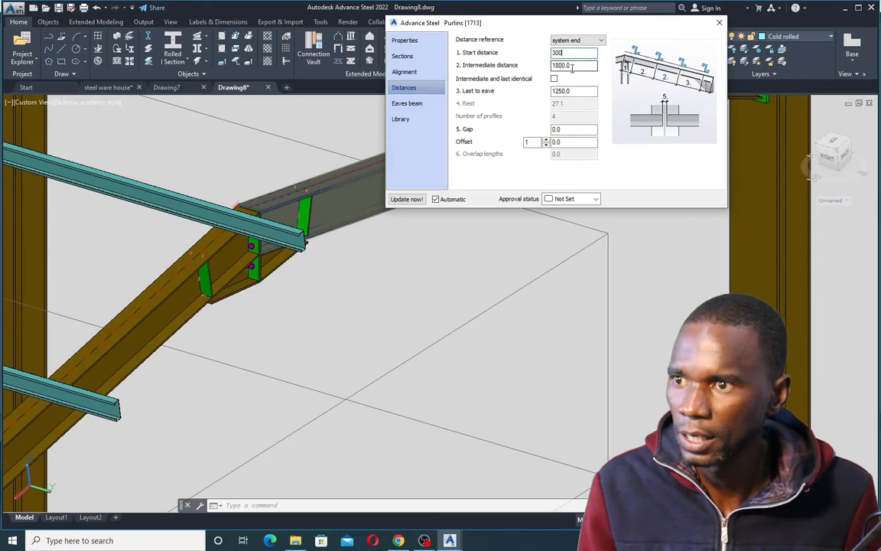
left_click(579, 65)
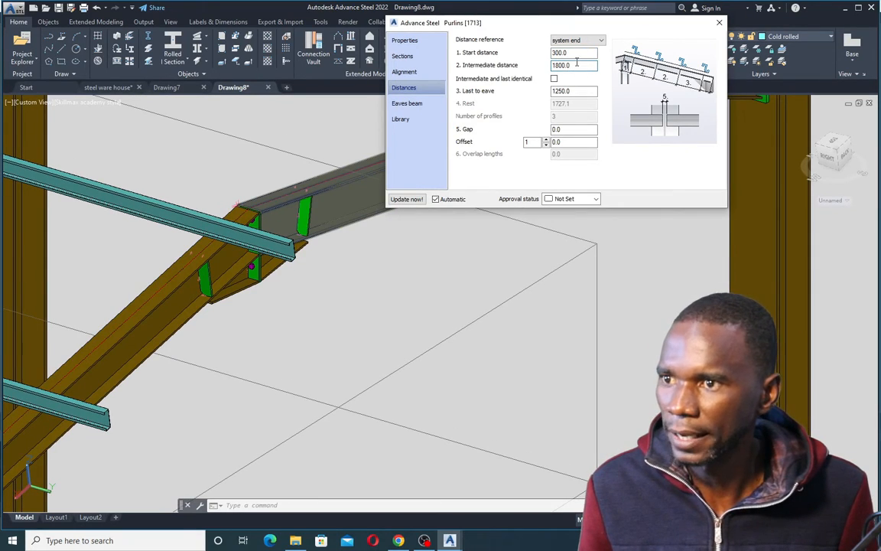
left_click_drag(580, 65, 532, 59)
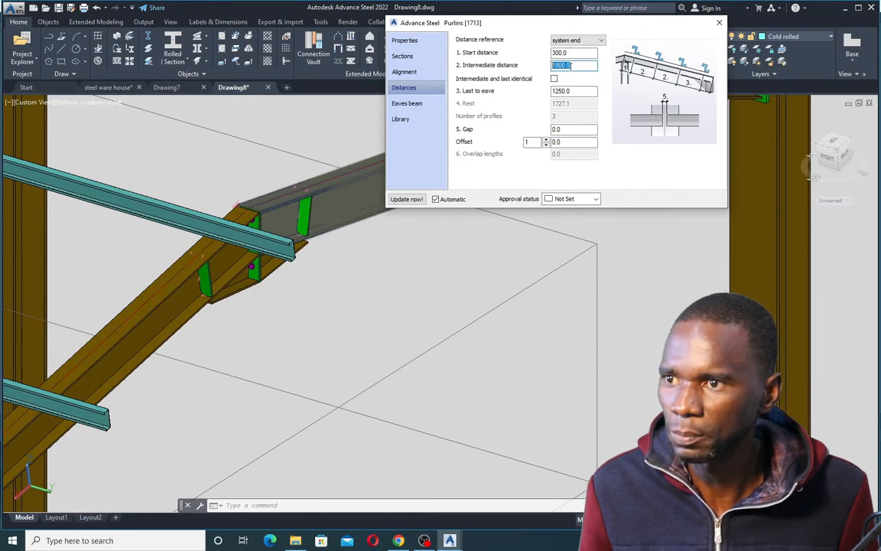
type("12")
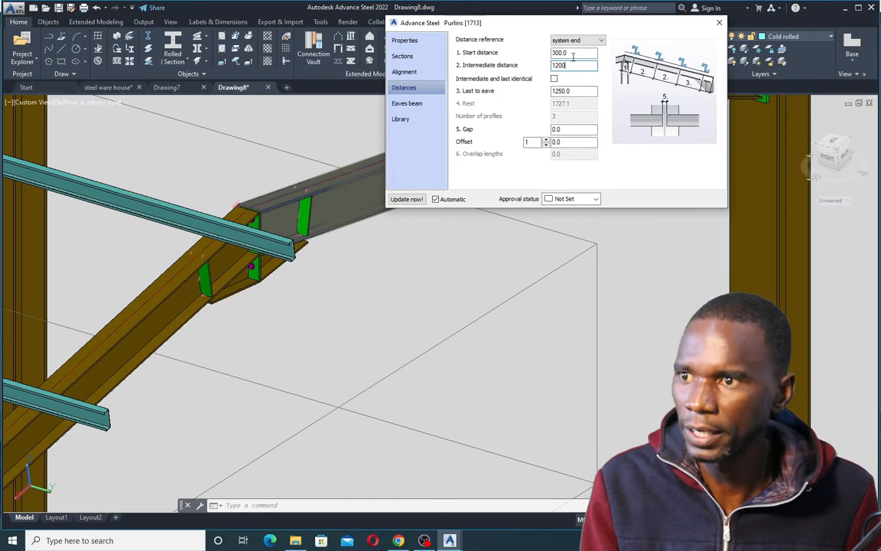
type("00")
left_click(574, 55)
Set the distance from the last purlin to the eave to 1000 and check its position at the end frame
scroll(266, 319, "down", 5)
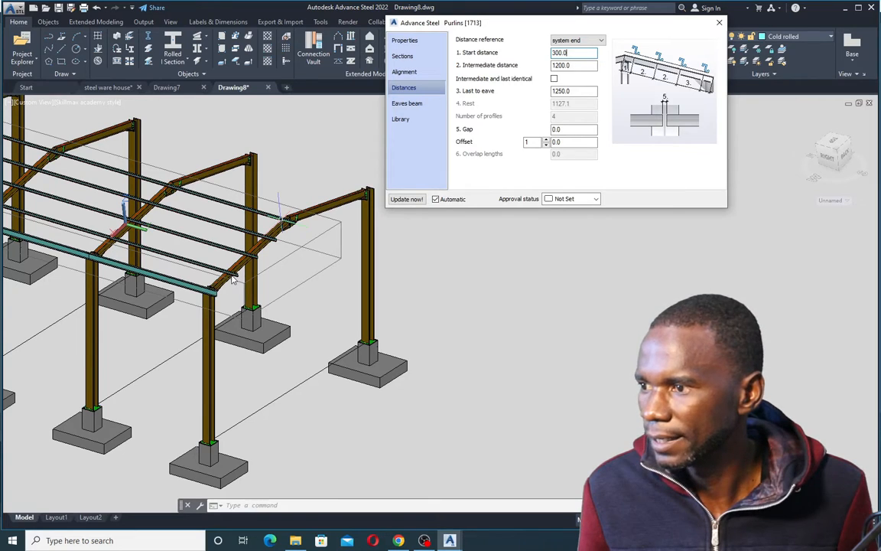
double_click(572, 90)
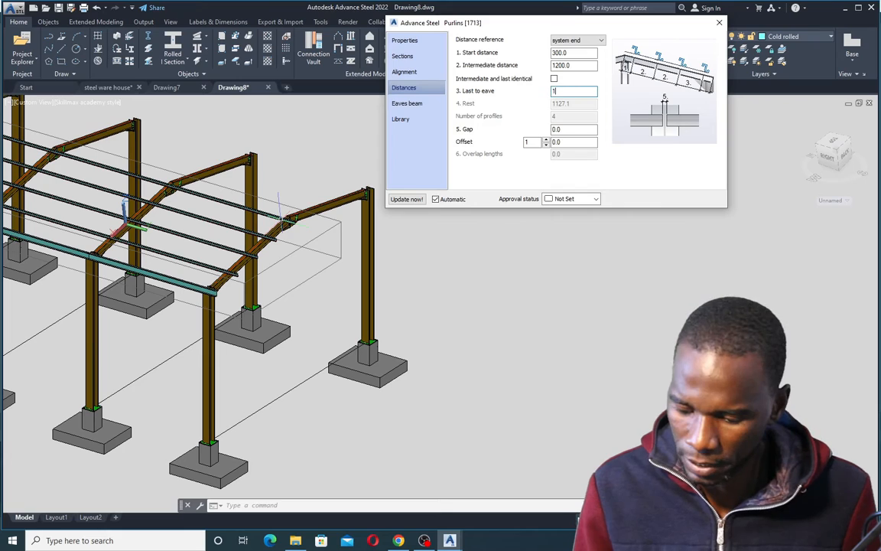
left_click(577, 65)
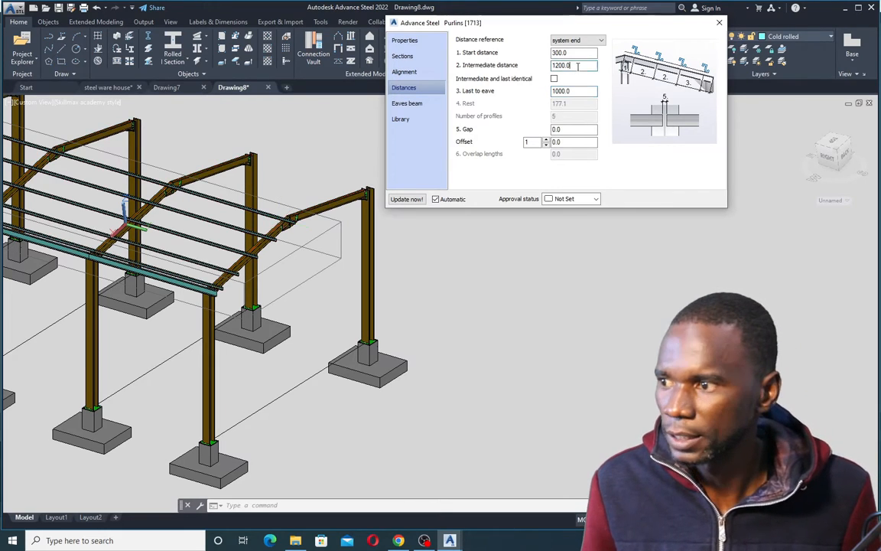
scroll(216, 292, "up", 2)
scroll(155, 292, "up", 2)
scroll(165, 343, "up", 2)
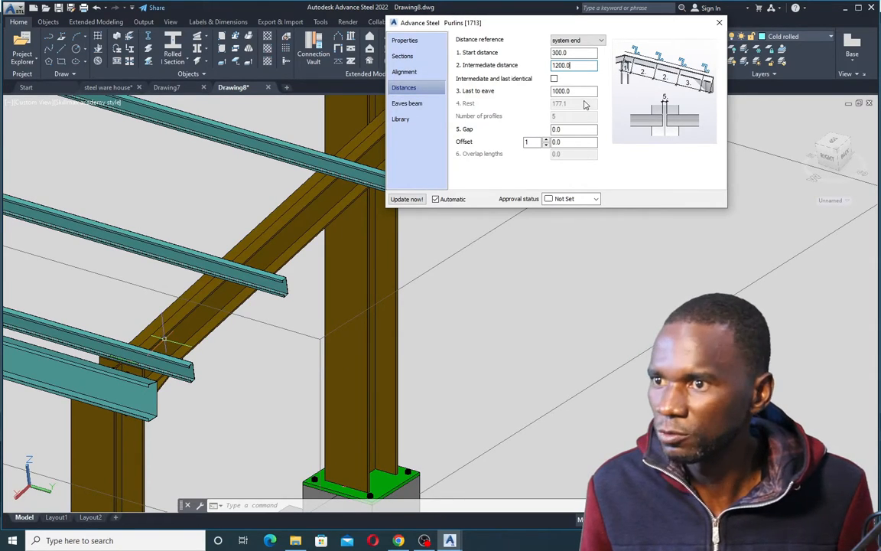
Set the distance from the last purlin to the eave to 800
left_click_drag(579, 91, 544, 89)
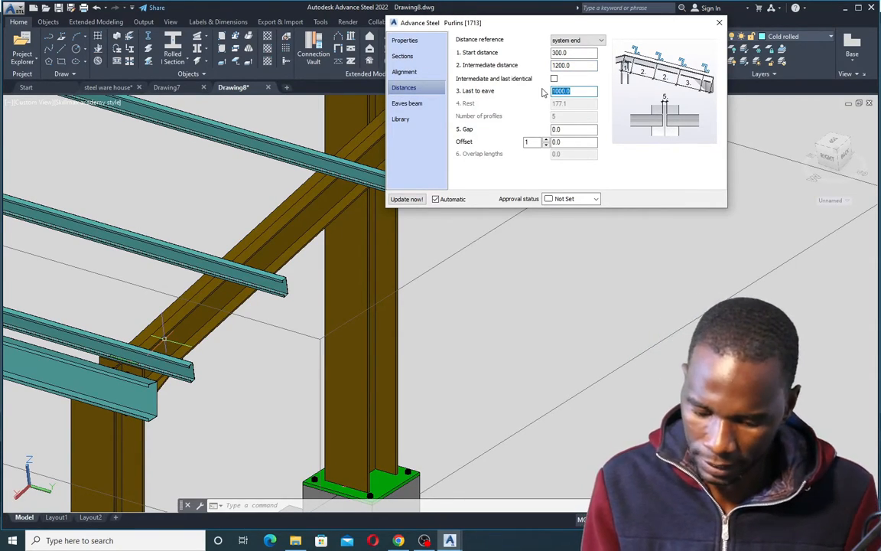
type("800")
left_click(577, 66)
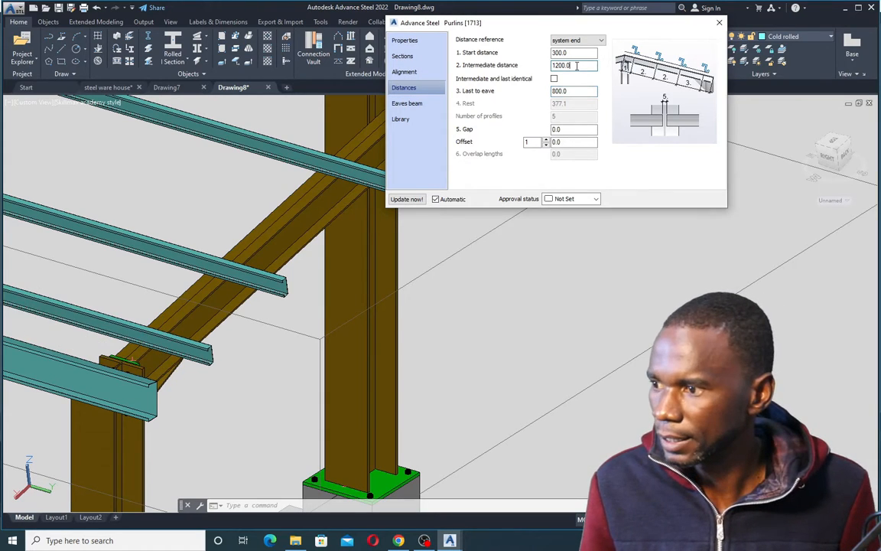
Turn off creation of the eaves beam for the purlins and close their properties
scroll(192, 333, "down", 3)
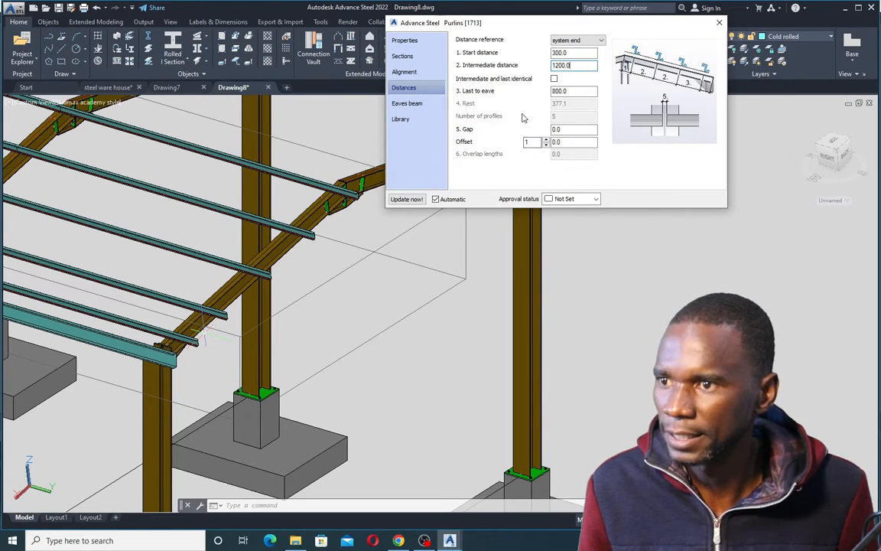
left_click(417, 107)
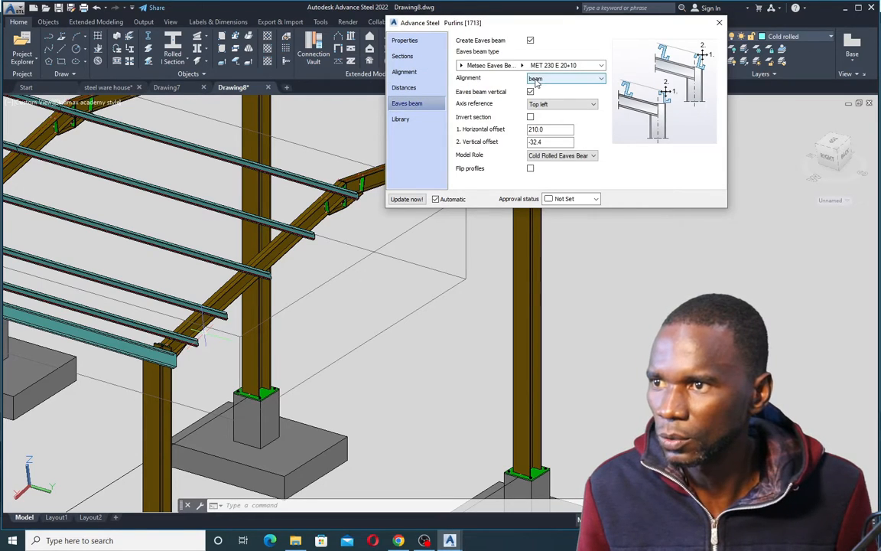
left_click(530, 40)
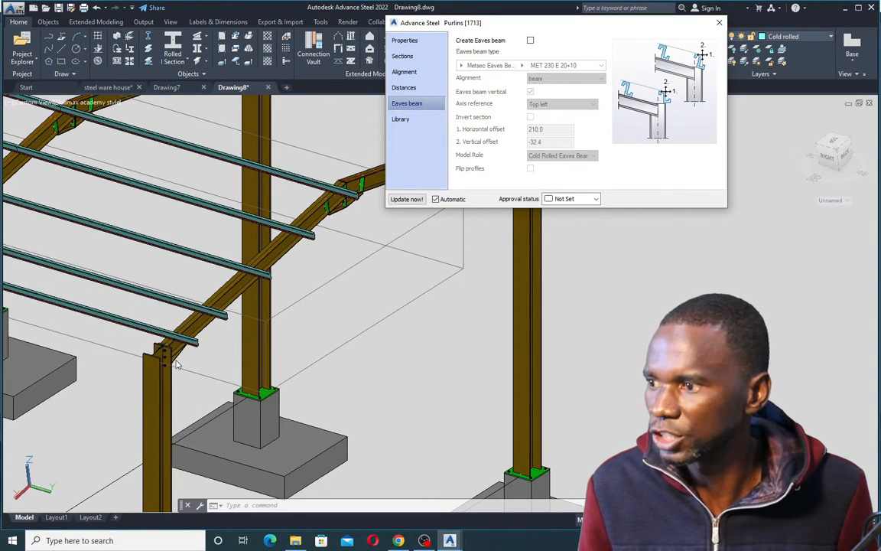
scroll(266, 325, "down", 5)
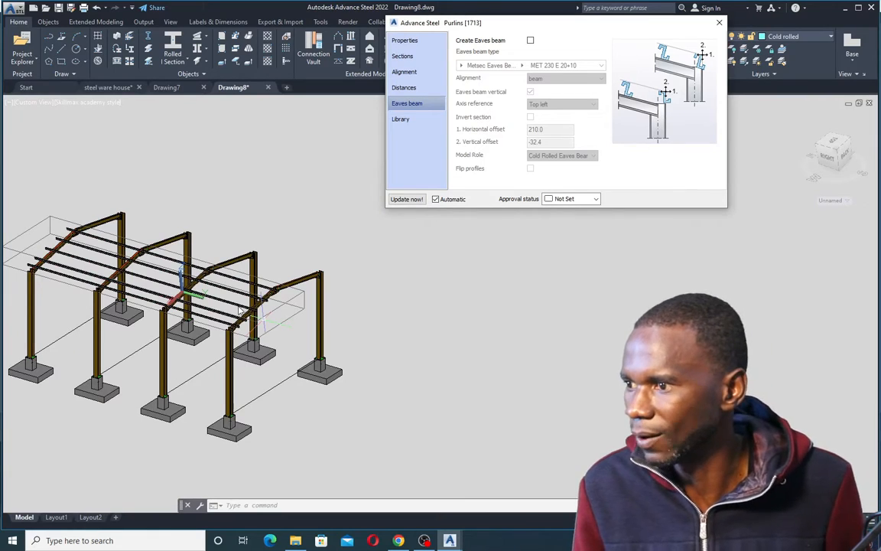
scroll(239, 310, "up", 5)
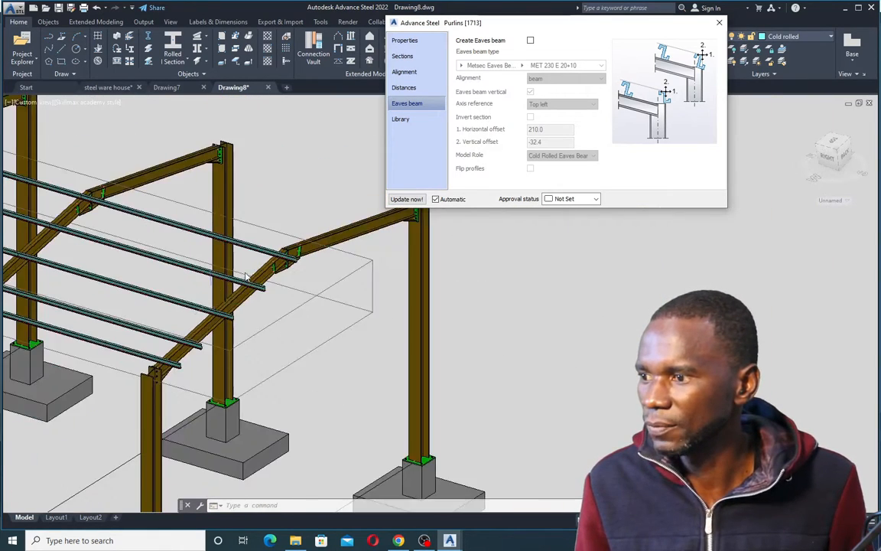
scroll(247, 276, "down", 5)
left_click(719, 22)
scroll(493, 230, "down", 3)
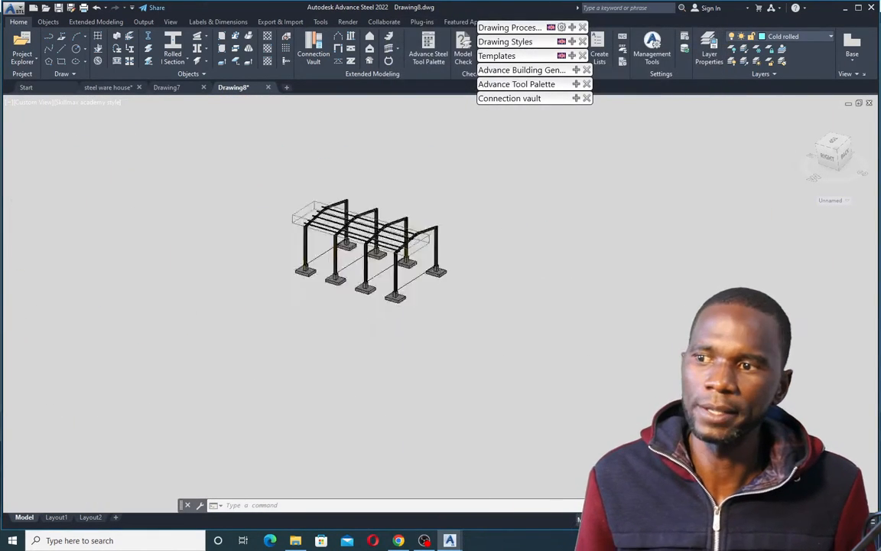
Examine how the cold rolled purlins sit on the rafters, checking their ends and spacing up to the apex haunch
scroll(413, 247, "up", 6)
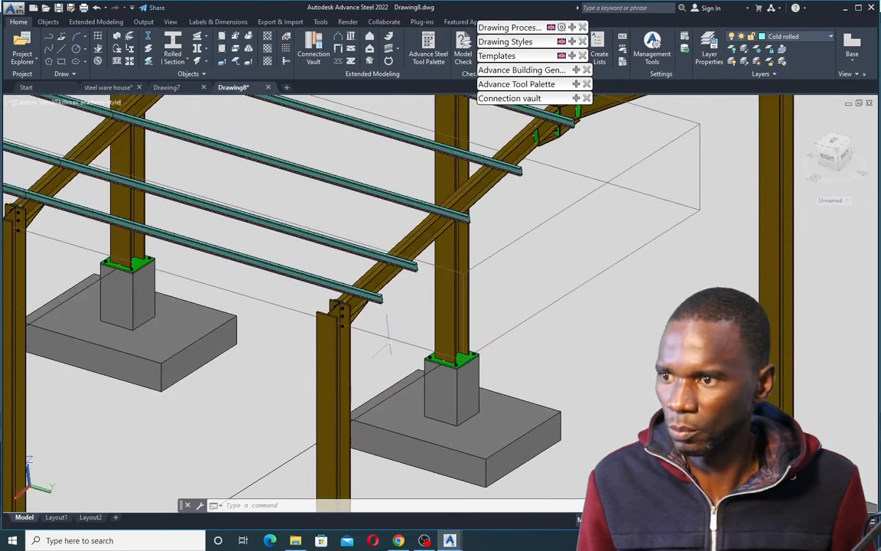
scroll(284, 244, "down", 4)
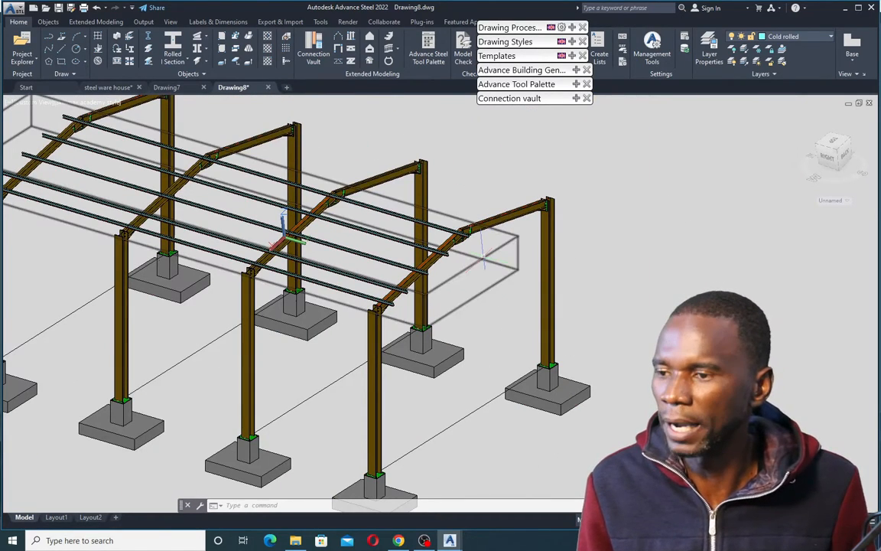
middle_click_drag(529, 260, 382, 274, "shift")
scroll(380, 274, "up", 3)
scroll(379, 274, "up", 3)
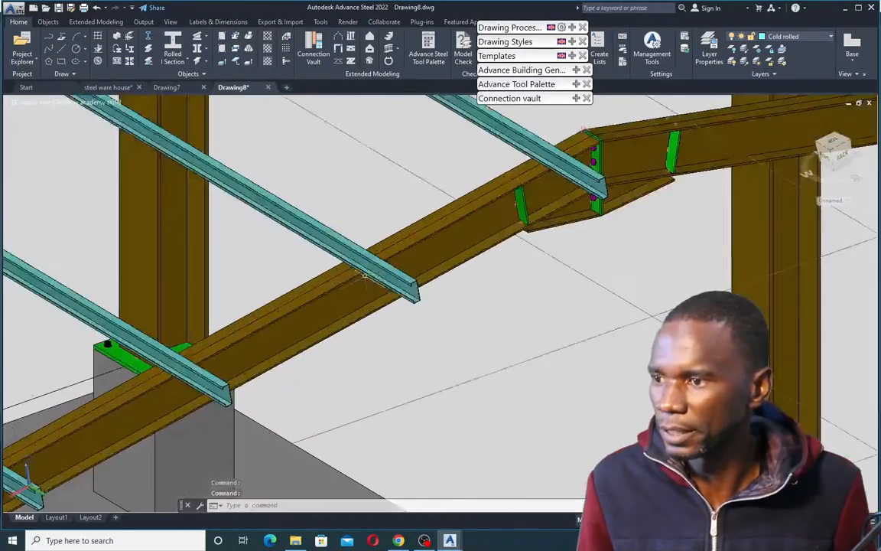
scroll(256, 327, "down", 2)
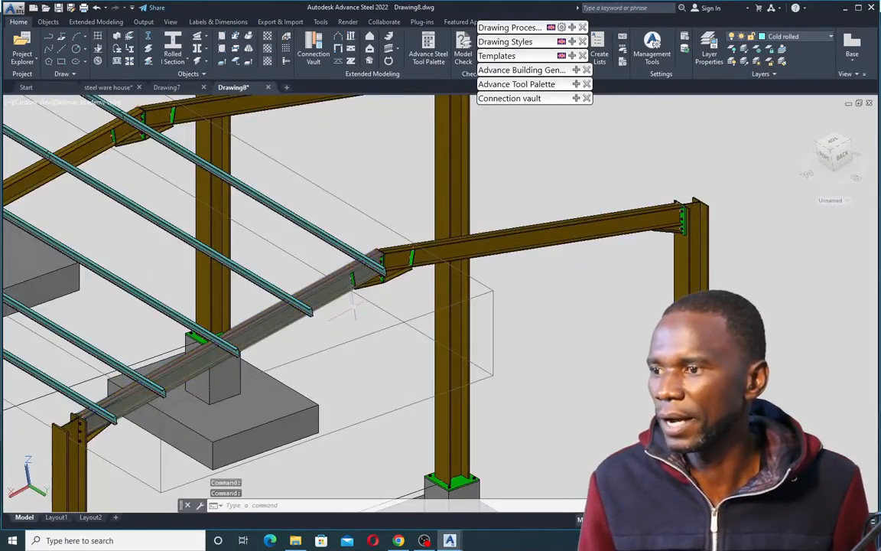
scroll(255, 327, "down", 3)
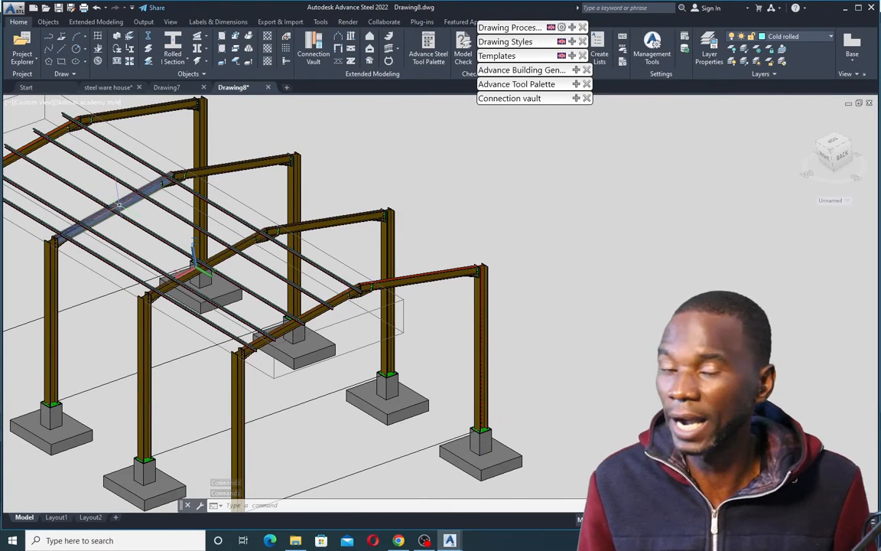
scroll(310, 323, "up", 2)
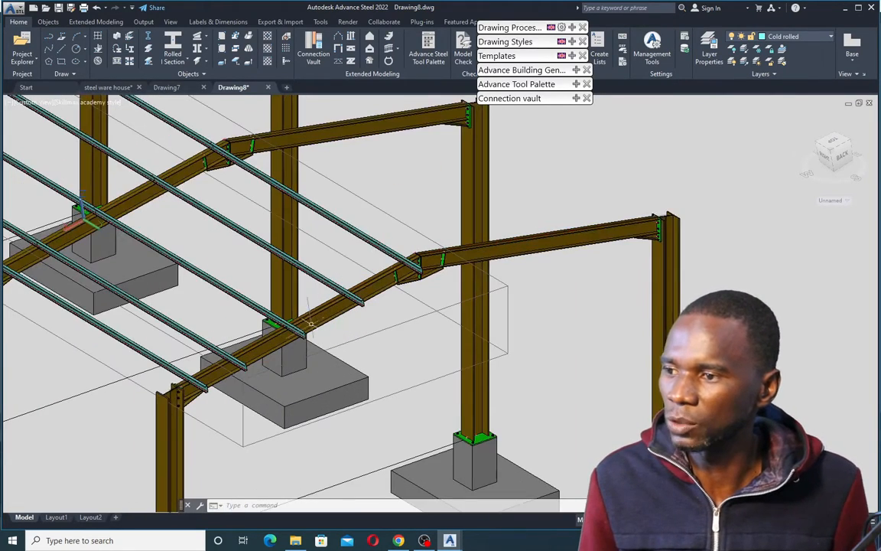
scroll(514, 252, "down", 2)
scroll(308, 299, "up", 4)
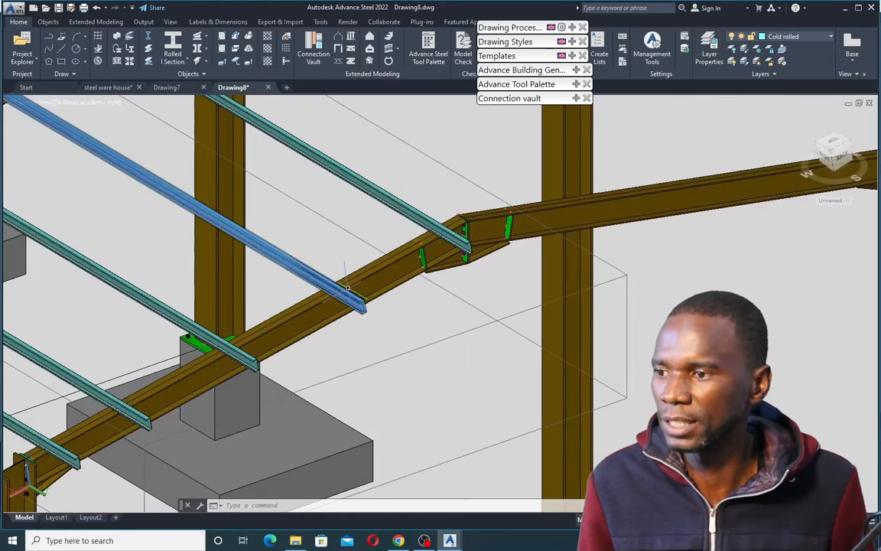
scroll(312, 300, "down", 3)
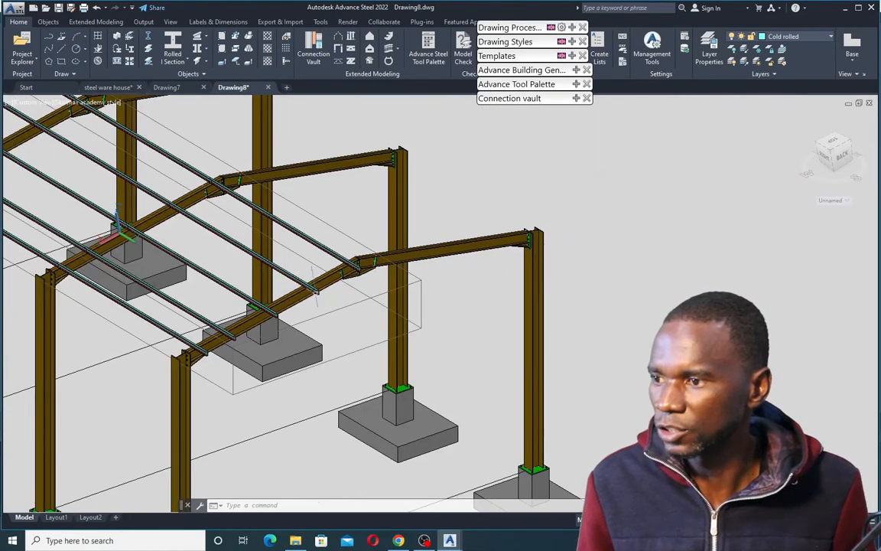
scroll(325, 299, "up", 2)
scroll(325, 298, "down", 3)
scroll(337, 264, "up", 1)
scroll(337, 264, "down", 3)
middle_click_drag(336, 264, 281, 222, "shift")
scroll(215, 179, "up", 4)
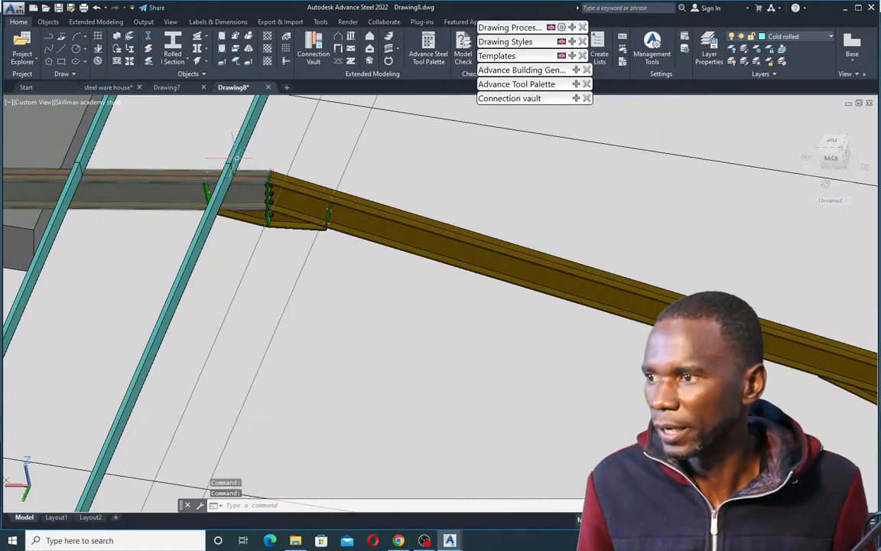
scroll(244, 153, "down", 3)
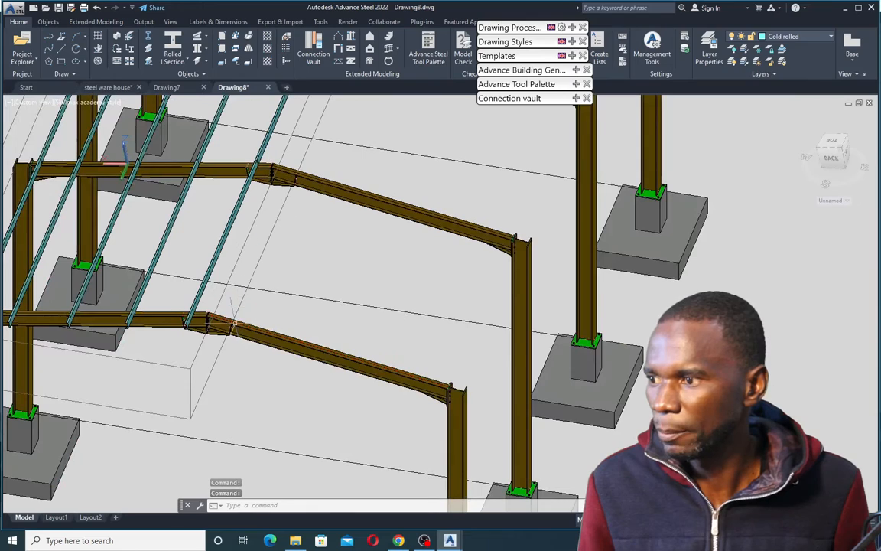
scroll(184, 325, "up", 3)
scroll(187, 325, "up", 1)
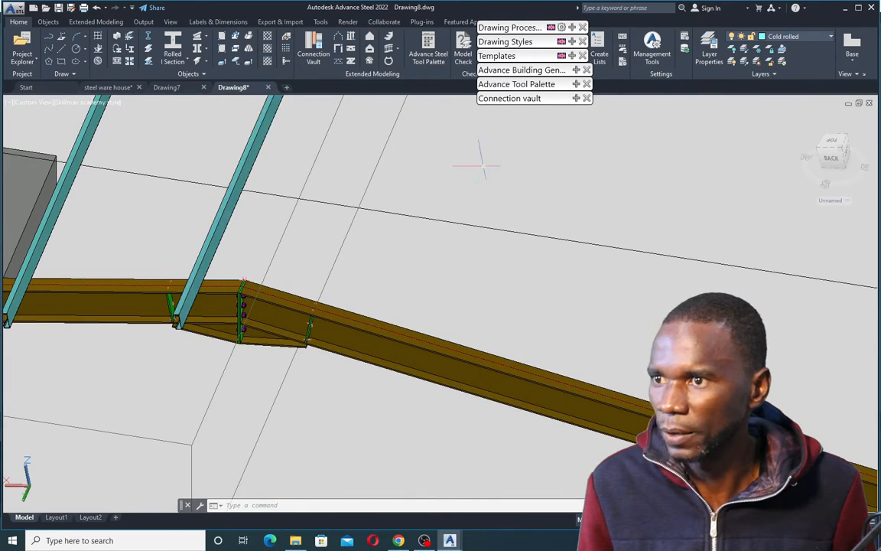
Find the cold rolled purlin connections in the connection vault
mouse_move(576, 101)
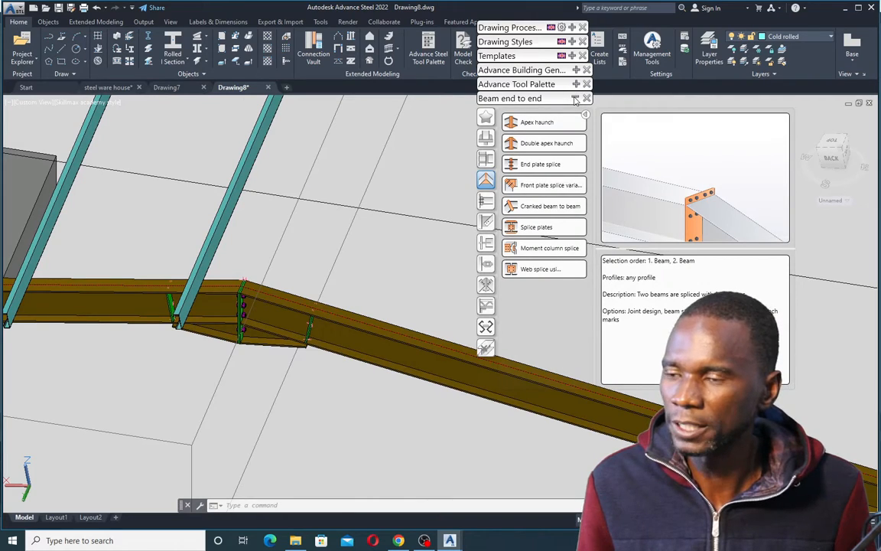
left_click(487, 201)
left_click(486, 222)
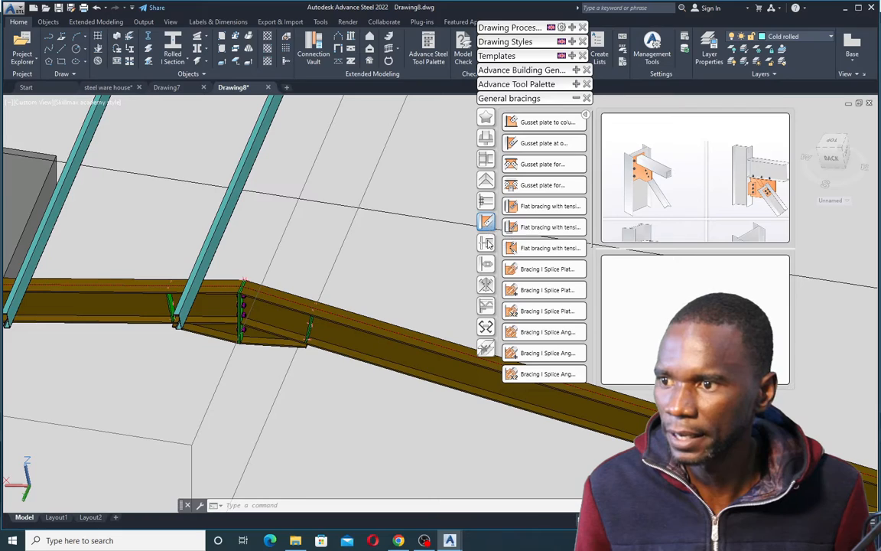
left_click(487, 243)
left_click(487, 264)
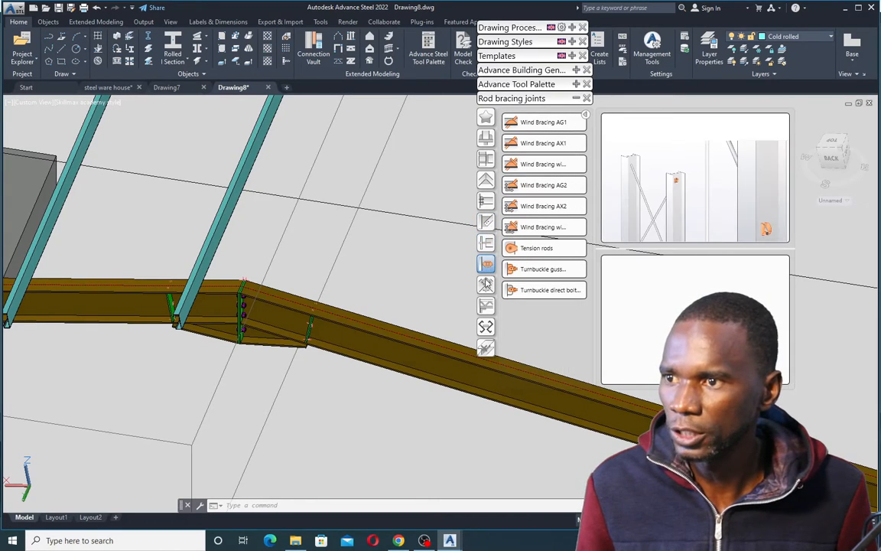
left_click(487, 284)
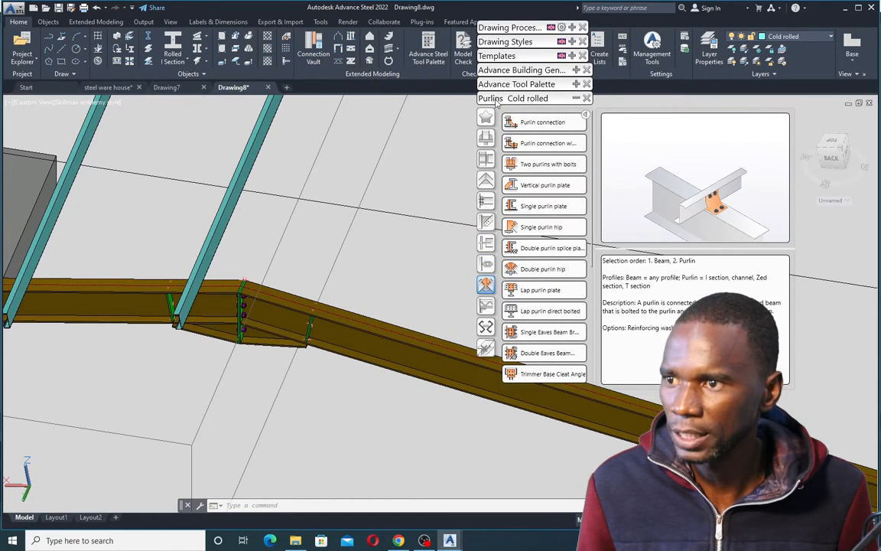
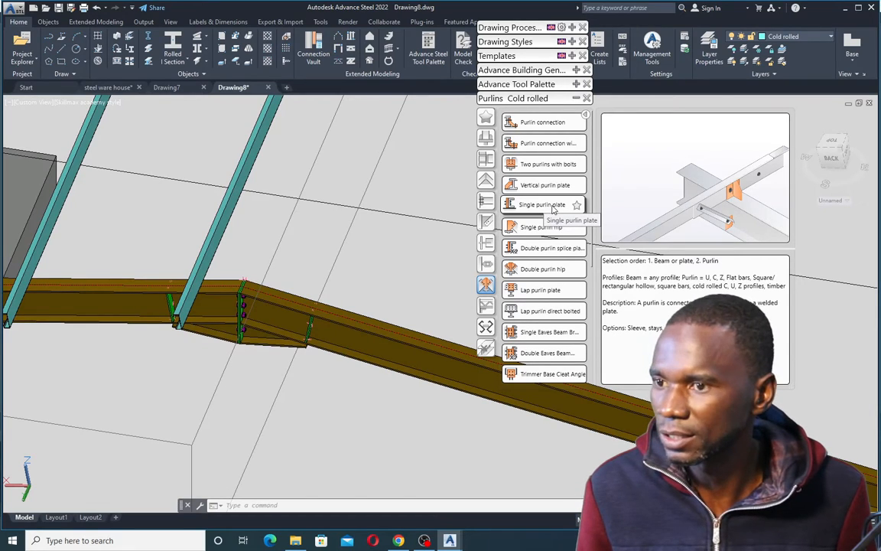
Try to connect the purlin nearest the apex to the end frame's rafter with a single purlin plate, and inspect the joint
left_click(540, 206)
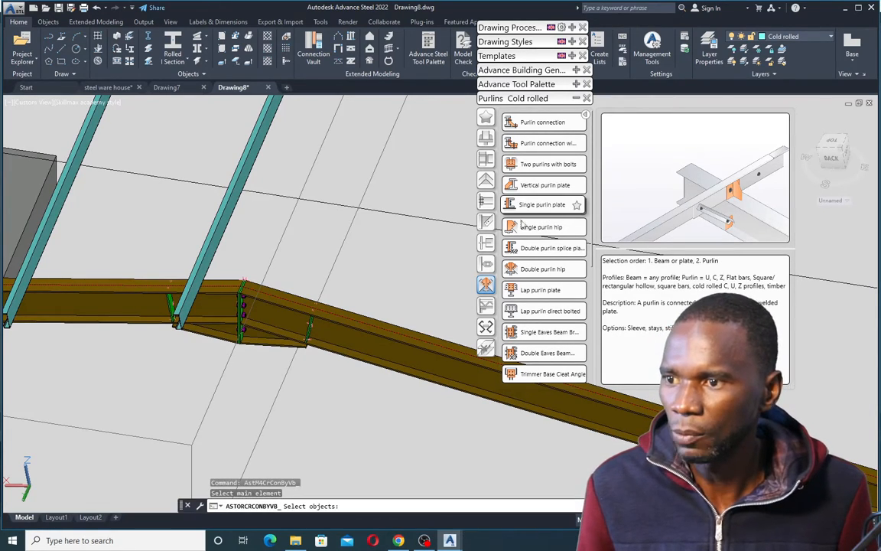
left_click(143, 292)
key("Return")
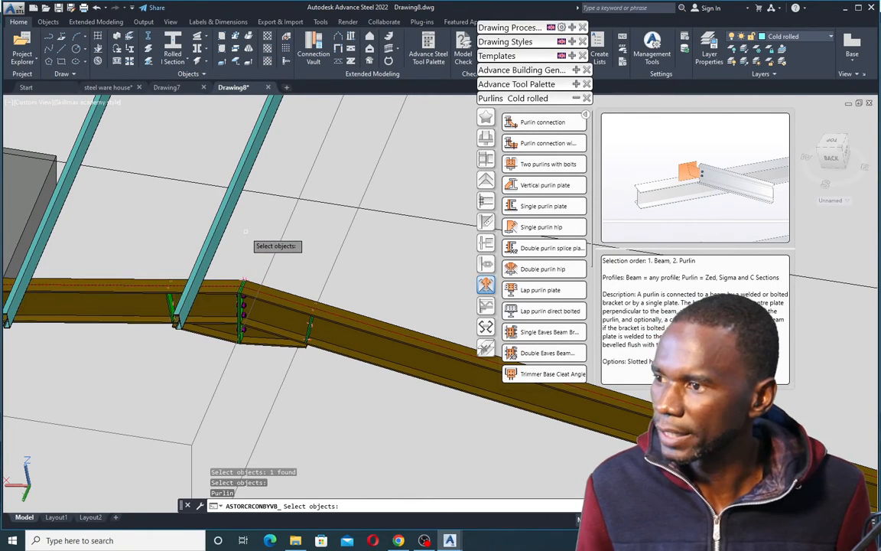
left_click(229, 230)
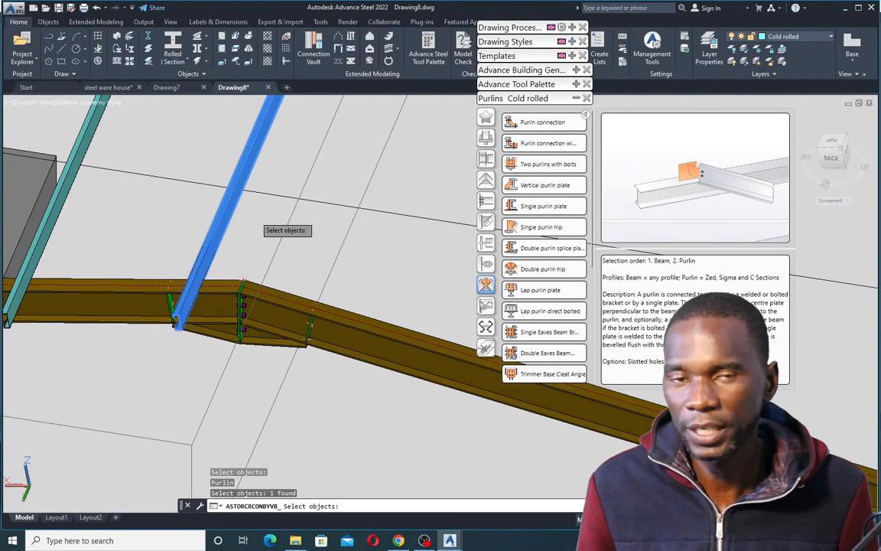
key("Return")
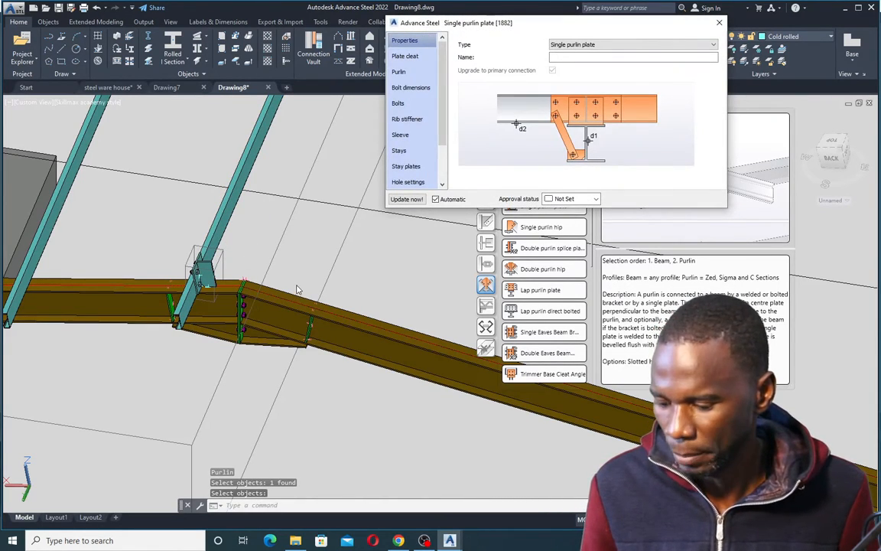
middle_click_drag(275, 274, 277, 239, "shift")
scroll(192, 278, "up", 2)
scroll(203, 287, "up", 4)
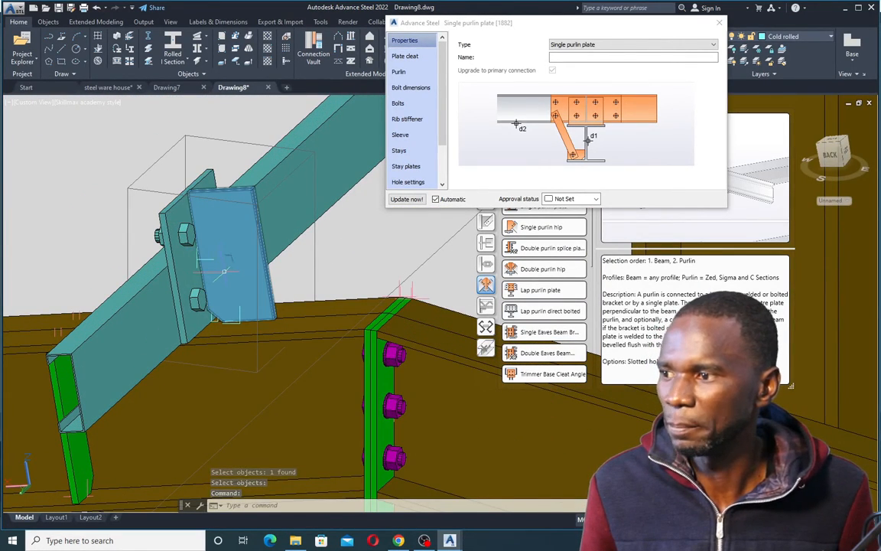
scroll(232, 261, "down", 3)
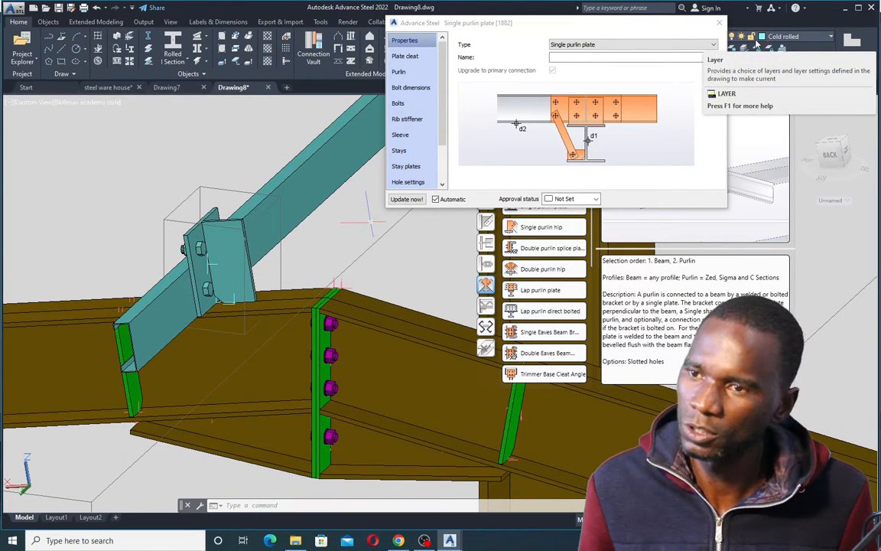
Close the connection's properties and undo the single purlin plate
left_click(719, 22)
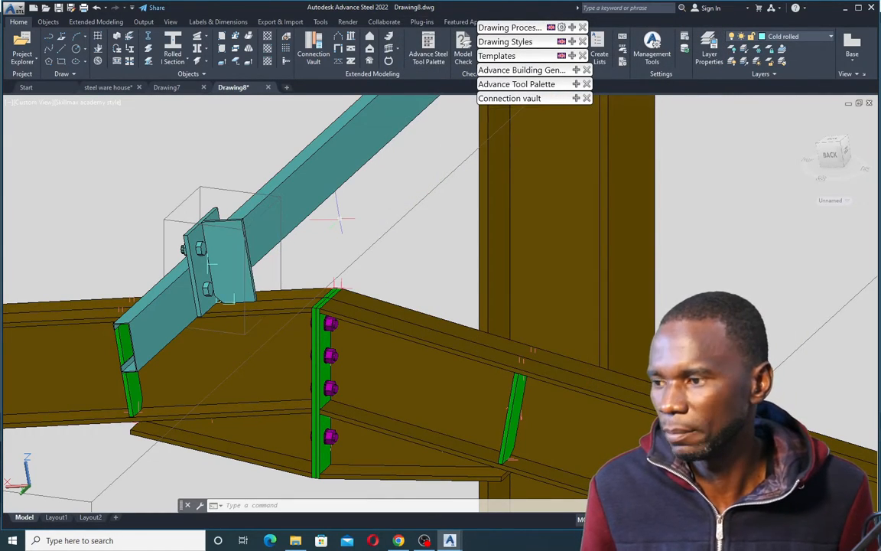
key("ctrl+z")
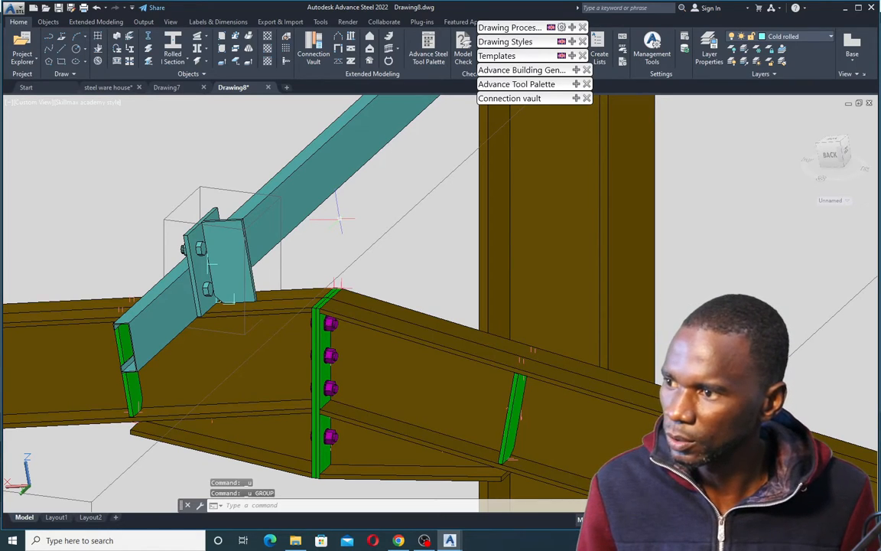
key("ctrl+z")
key("ctrl+z")
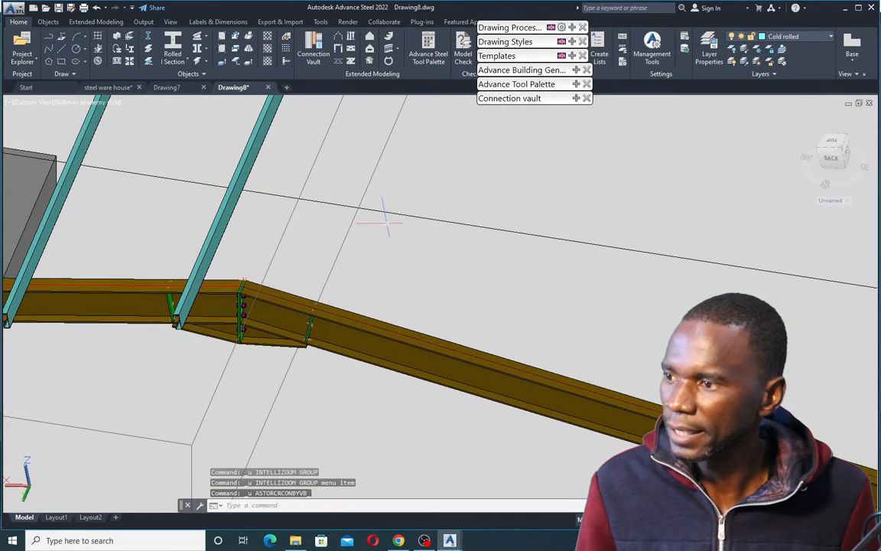
Make Standard the current layer in place of Cold rolled and leave nothing selected
left_click(833, 37)
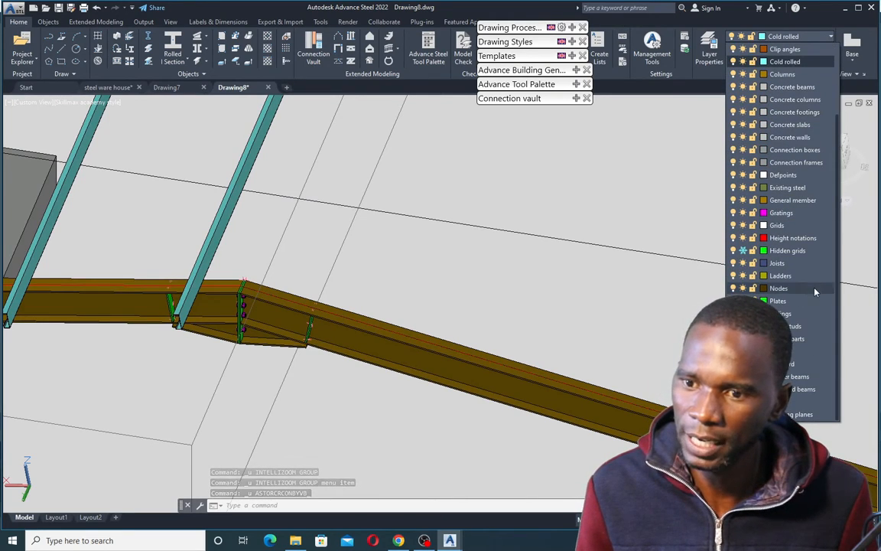
left_click(789, 364)
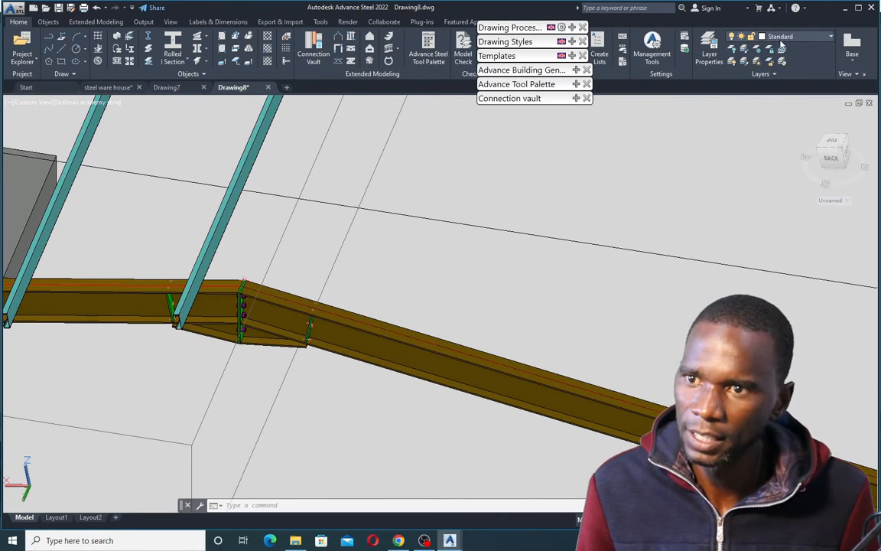
left_click(186, 300)
scroll(187, 300, "up", 4)
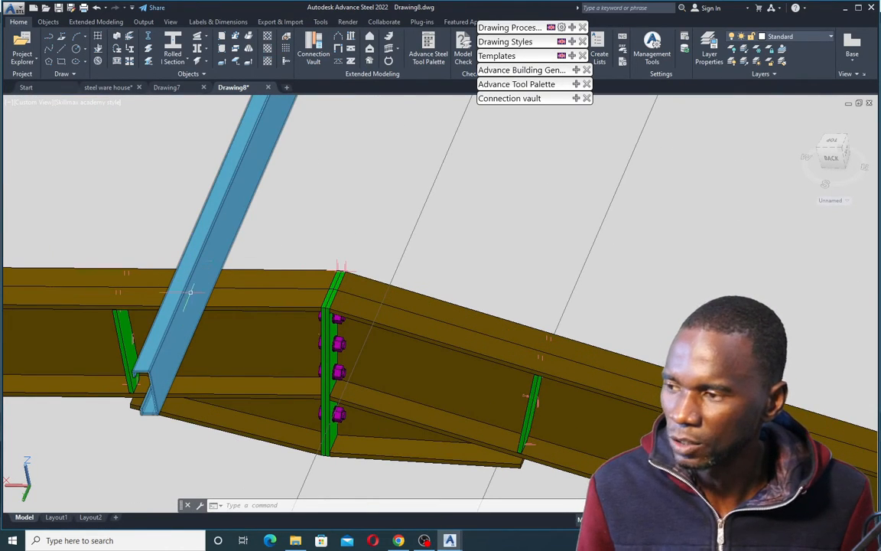
key("Escape")
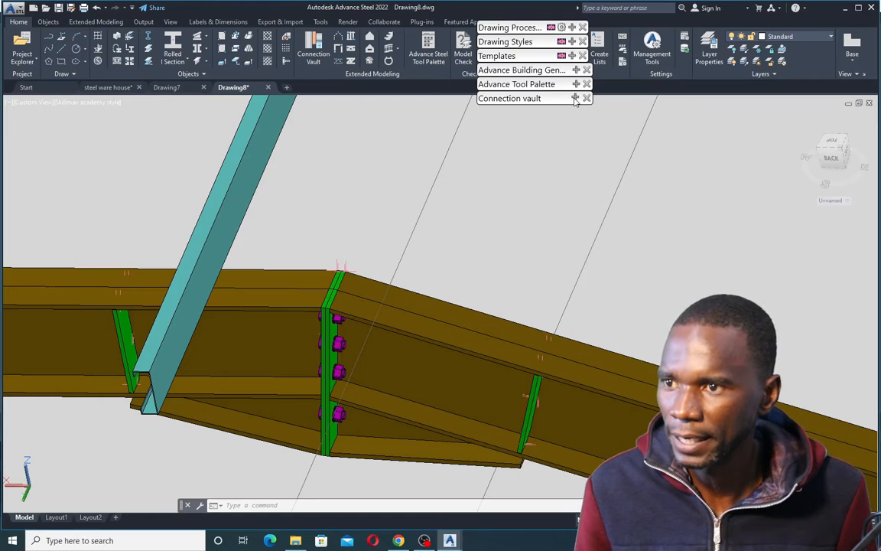
Add a single purlin plate between the end frame's rafter and the purlin nearest the apex, and inspect the joint
mouse_move(536, 98)
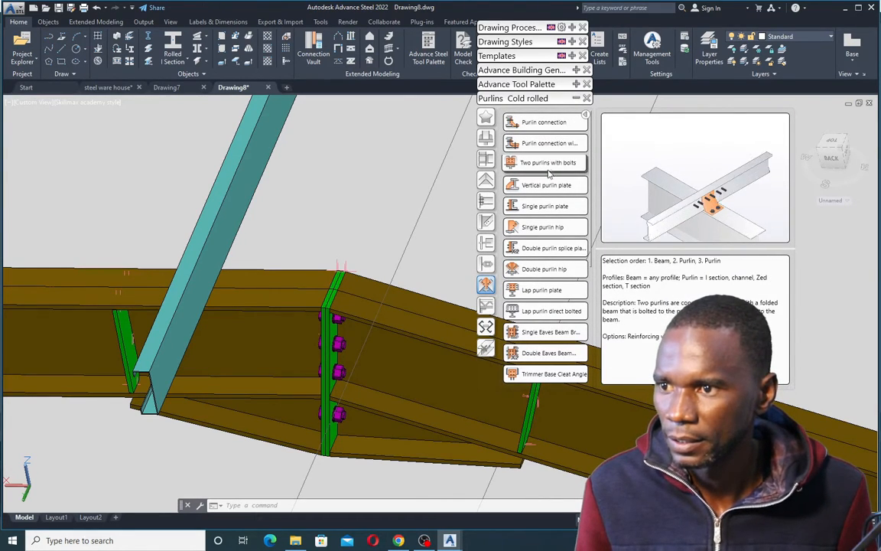
left_click(545, 206)
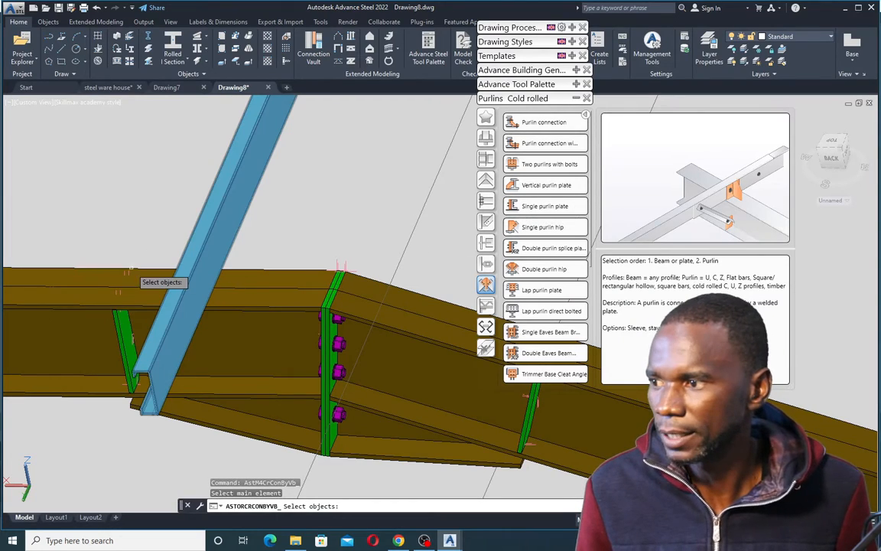
left_click(142, 272)
key("Return")
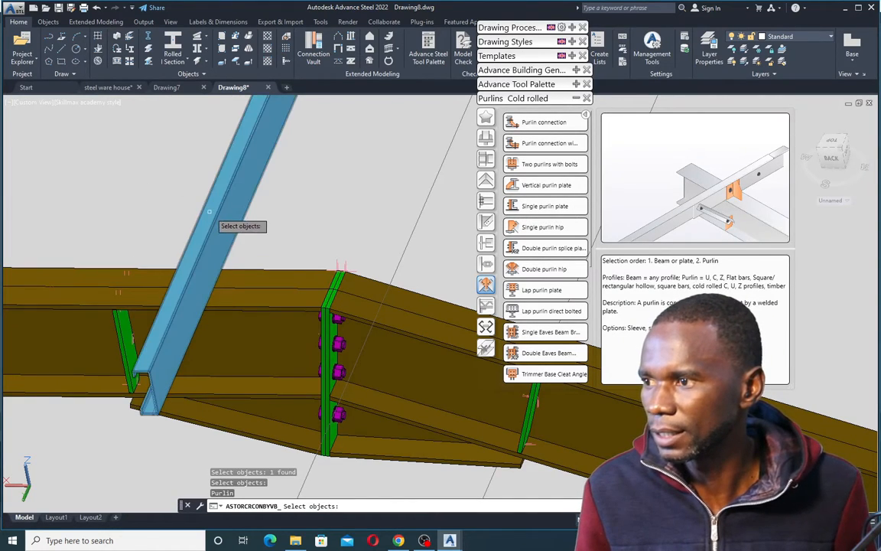
left_click(208, 211)
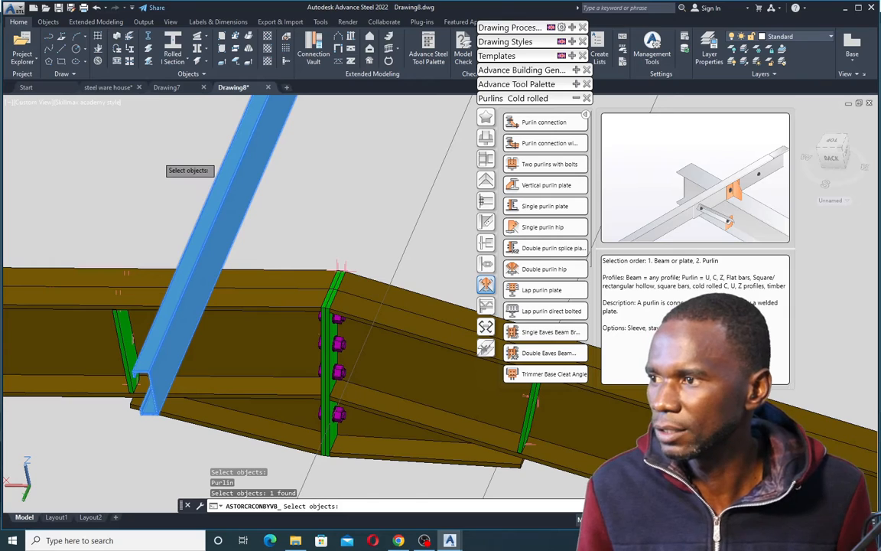
key("Return")
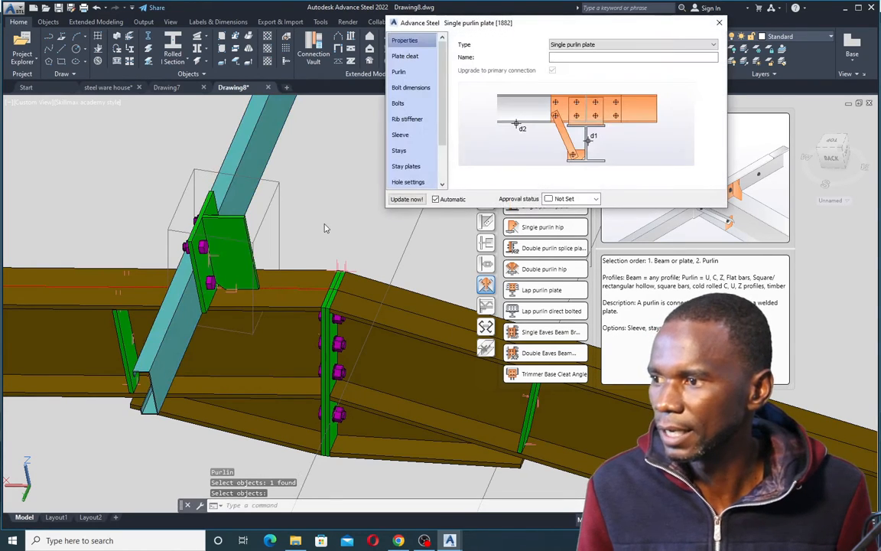
left_click(300, 258)
middle_click_drag(356, 365, 309, 343, "shift")
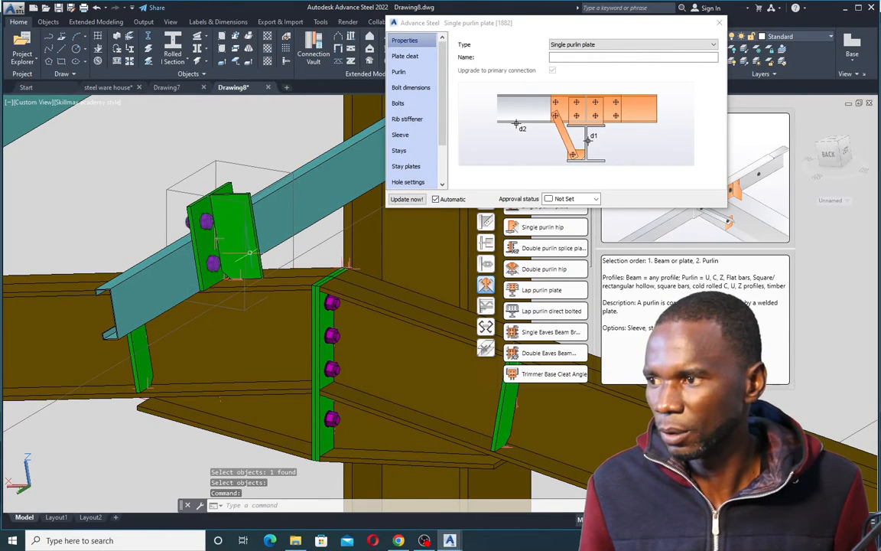
Examine the single purlin plate joint near the apex from several sides, keeping the connection's properties clear of it
scroll(231, 249, "up", 3)
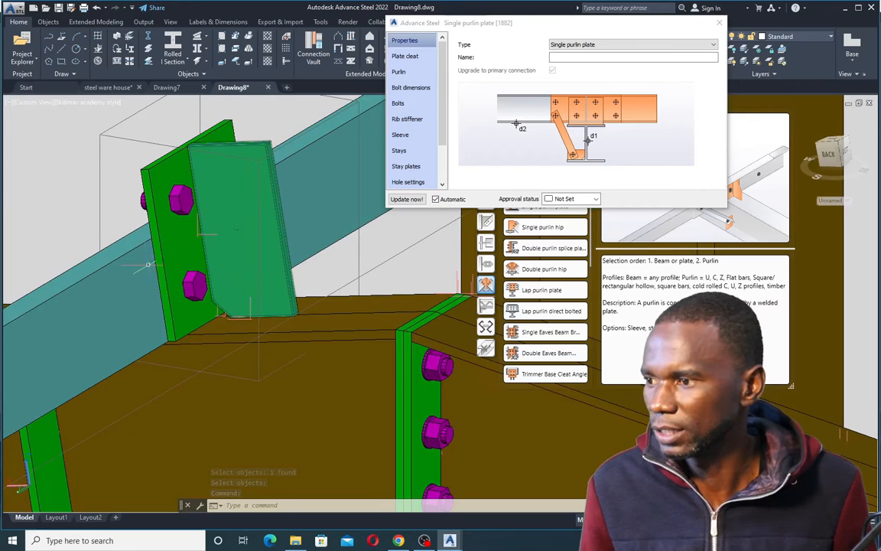
scroll(180, 251, "down", 2)
middle_click_drag(186, 248, 236, 255, "shift")
scroll(90, 254, "down", 3)
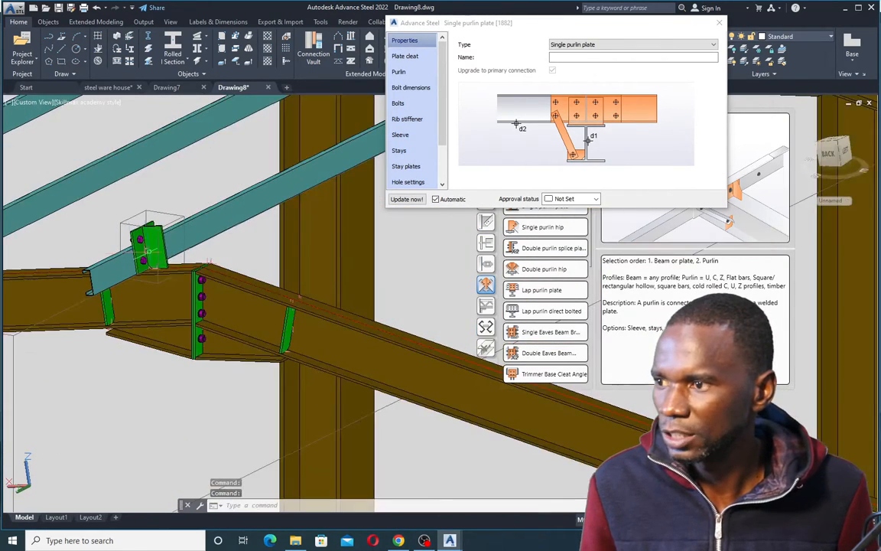
left_click_drag(630, 23, 602, 43)
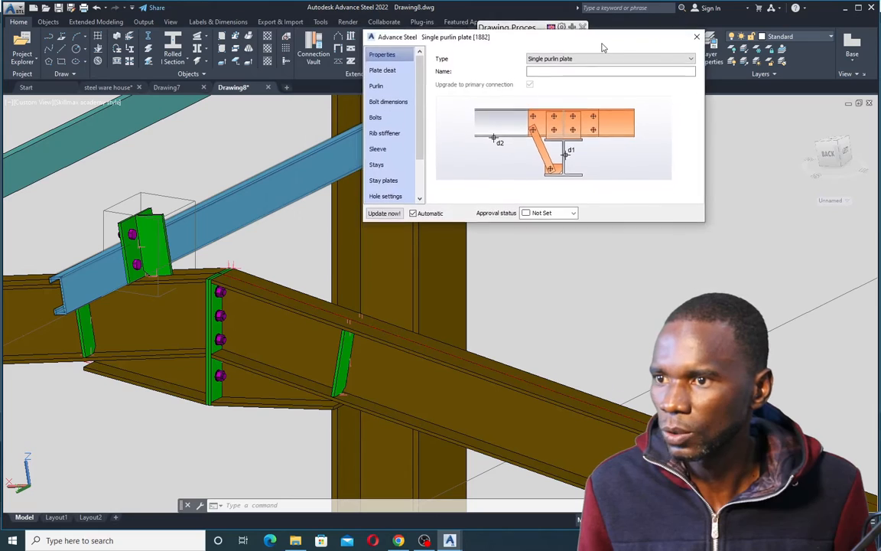
scroll(274, 266, "up", 3)
scroll(128, 245, "down", 5)
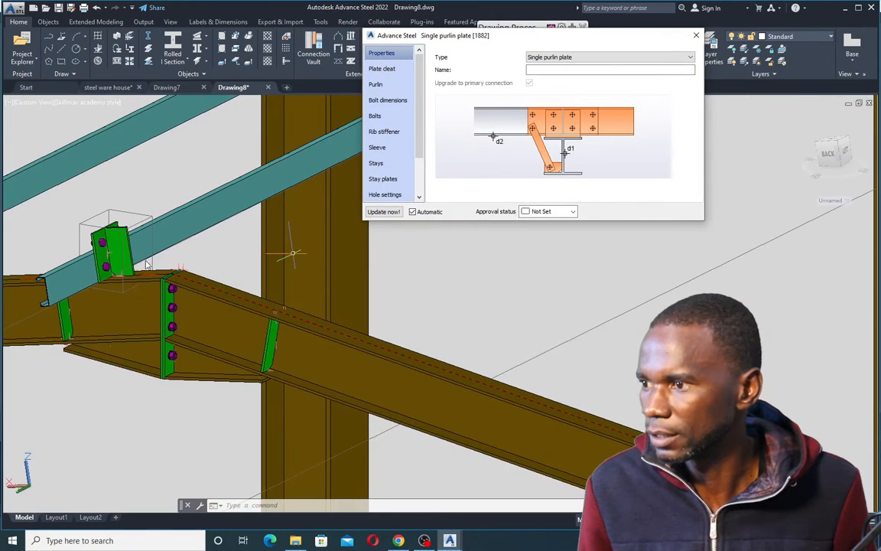
scroll(291, 251, "up", 2)
middle_click_drag(23, 245, 162, 210)
scroll(162, 210, "up", 2)
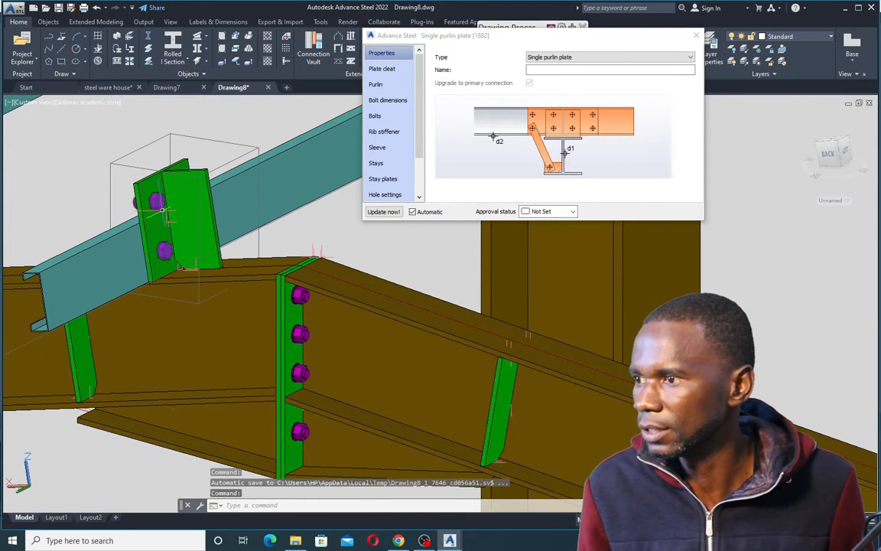
Set the purlin plate cleat's thickness to 12 and change its cleat layout from edge distance to Total
left_click(384, 71)
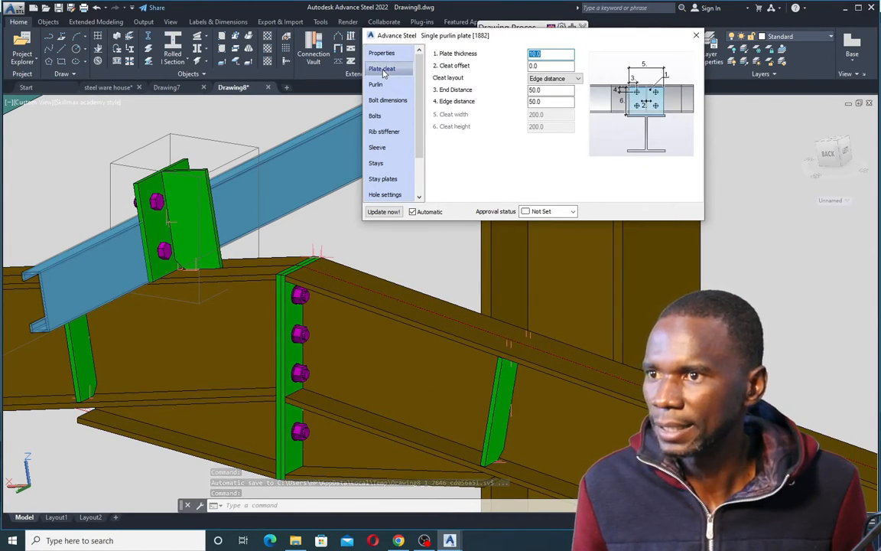
type("12")
left_click(545, 65)
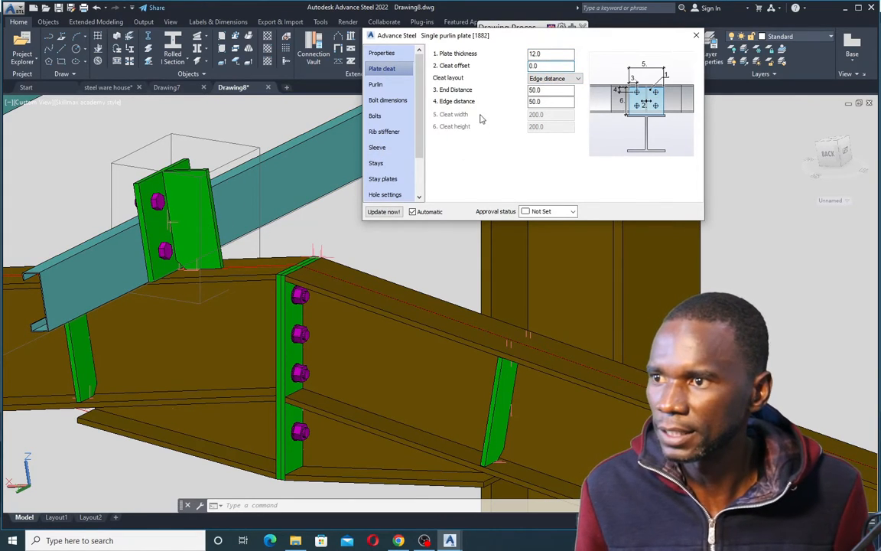
left_click(578, 80)
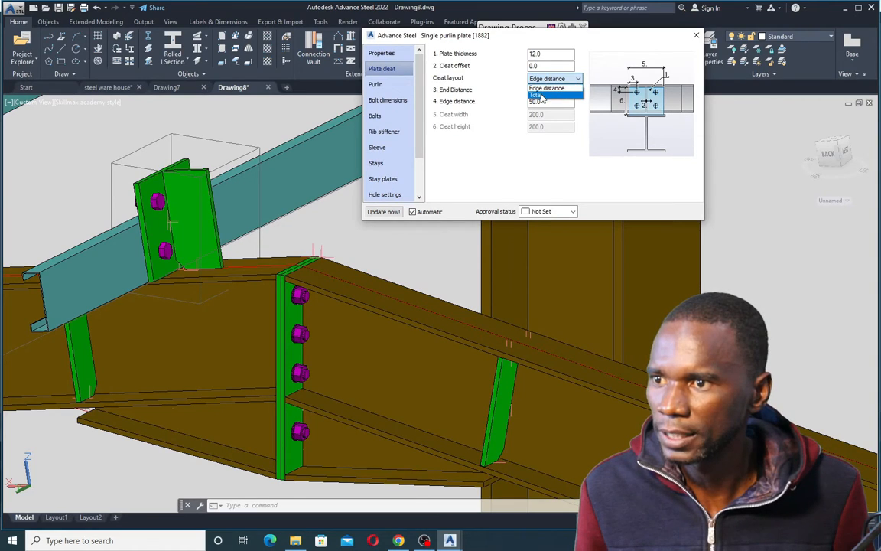
left_click(558, 117)
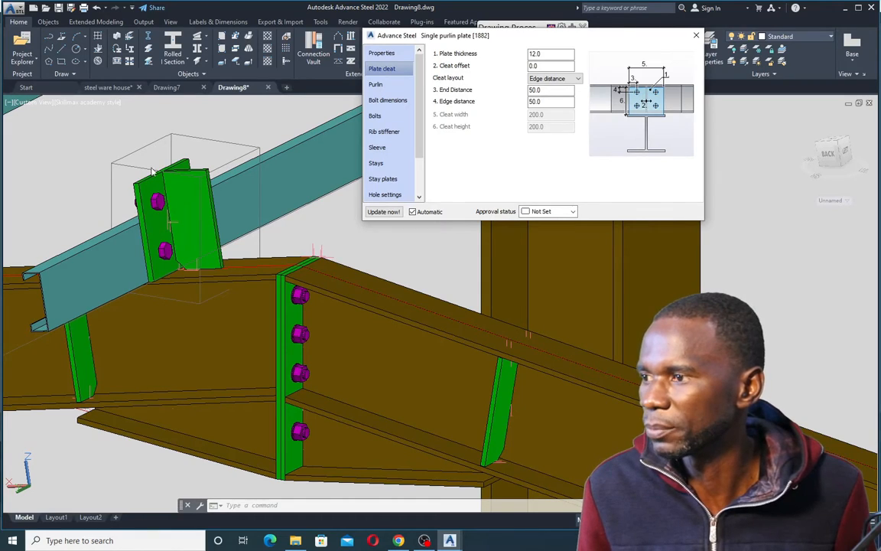
left_click(578, 78)
left_click(554, 95)
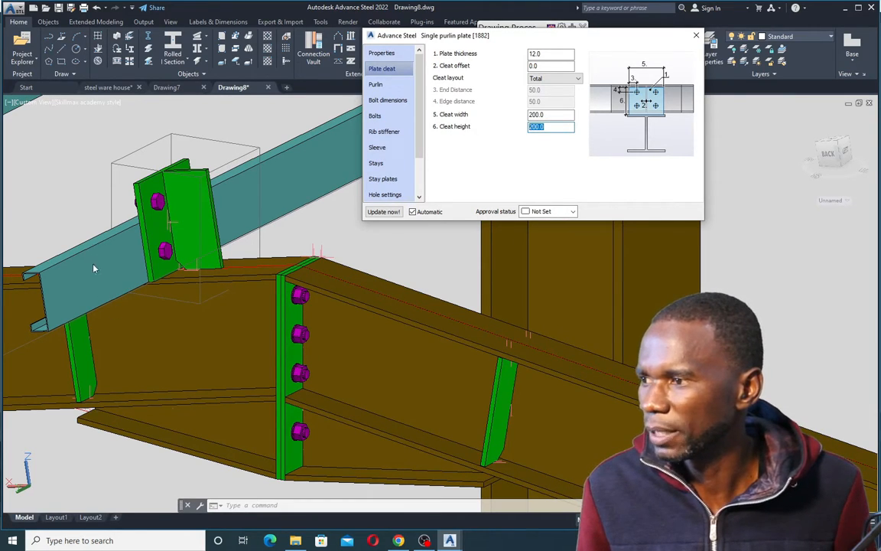
Try cleat heights of 100 and 150 on the purlin plate
type("100")
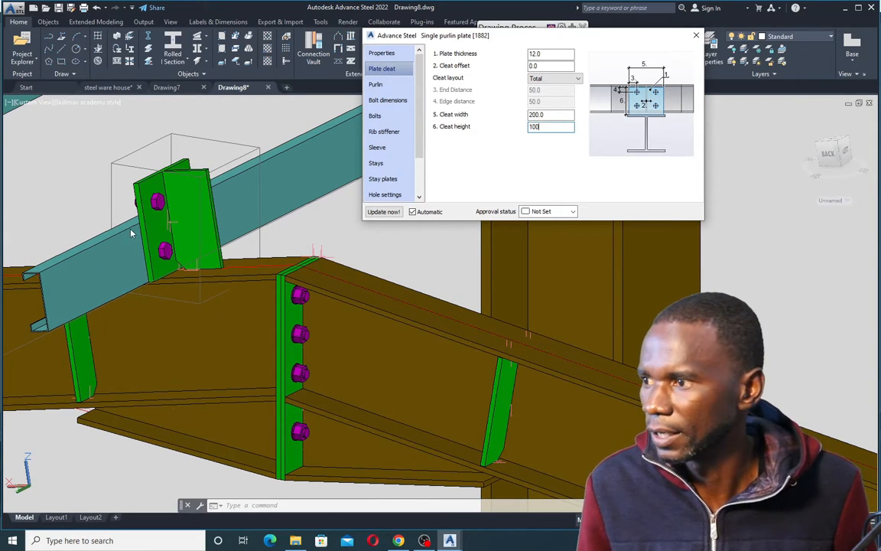
left_click(551, 115)
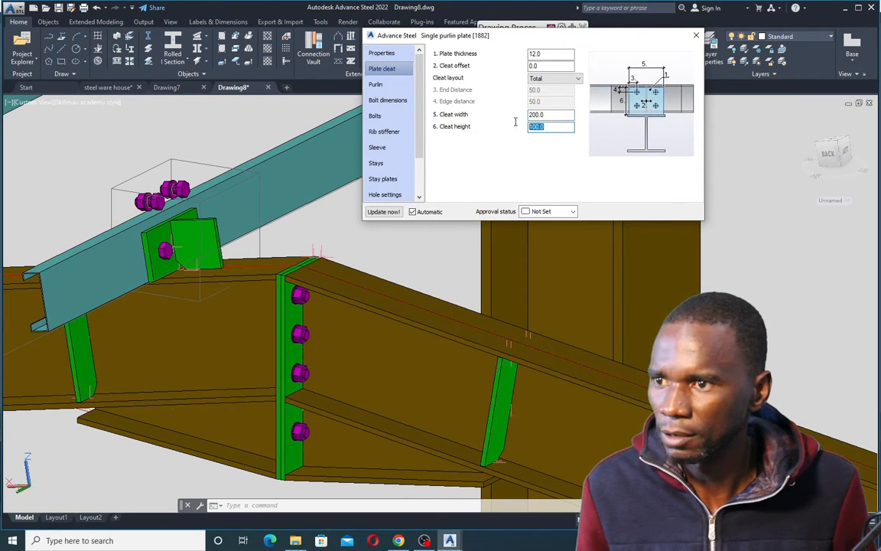
type("150")
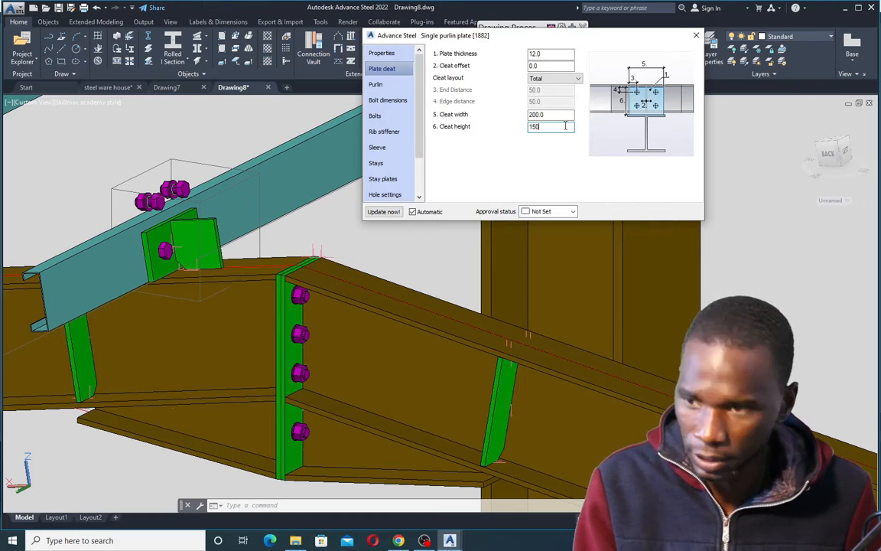
left_click(557, 115)
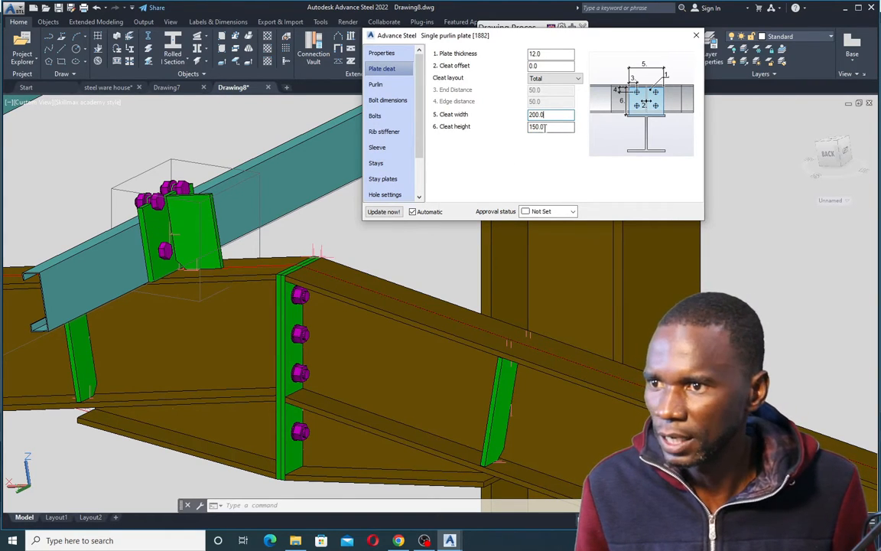
Set the cleat height to 120 and the cleat width to 150, and check the plate against the purlin
type("120")
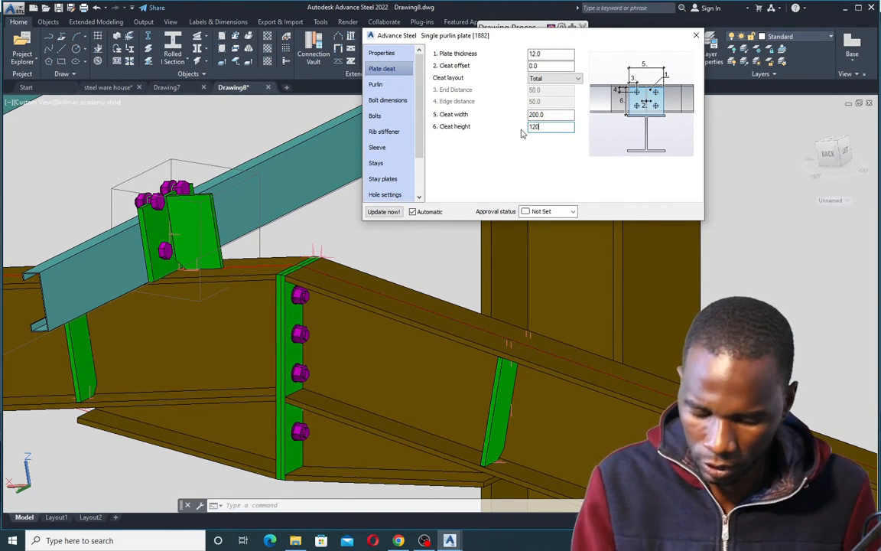
left_click(545, 115)
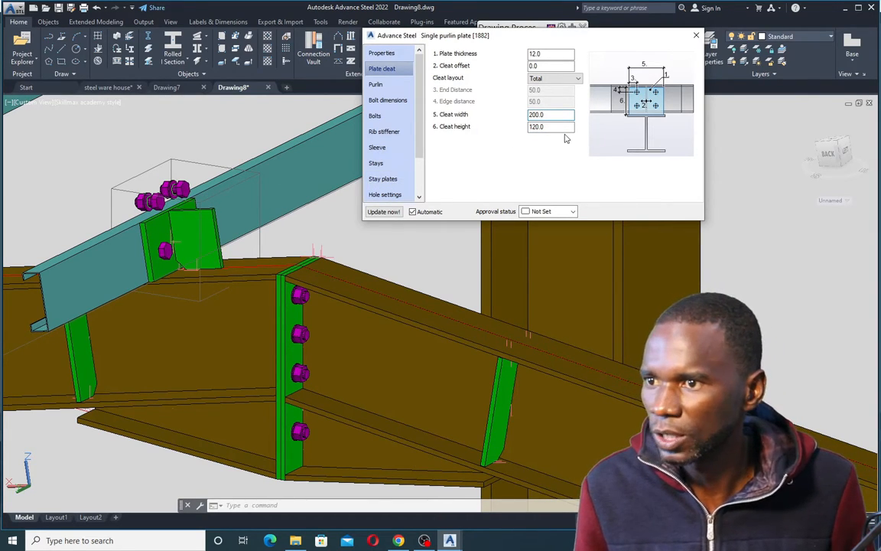
scroll(186, 283, "up", 2)
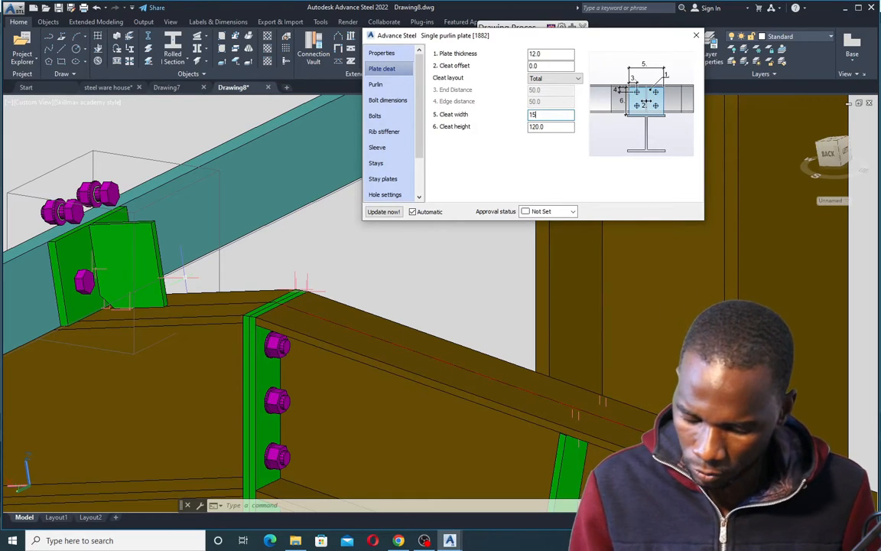
key("Tab")
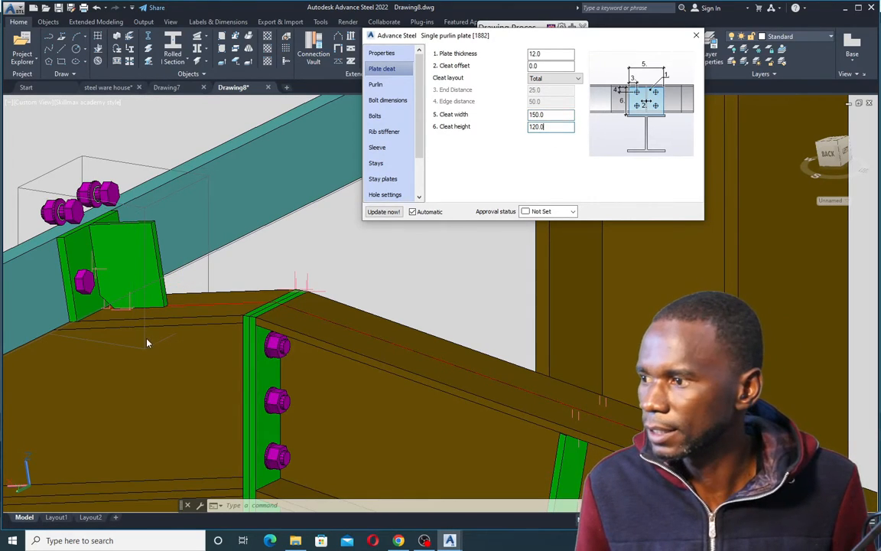
left_click(228, 244)
middle_click_drag(199, 303, 149, 294, "shift")
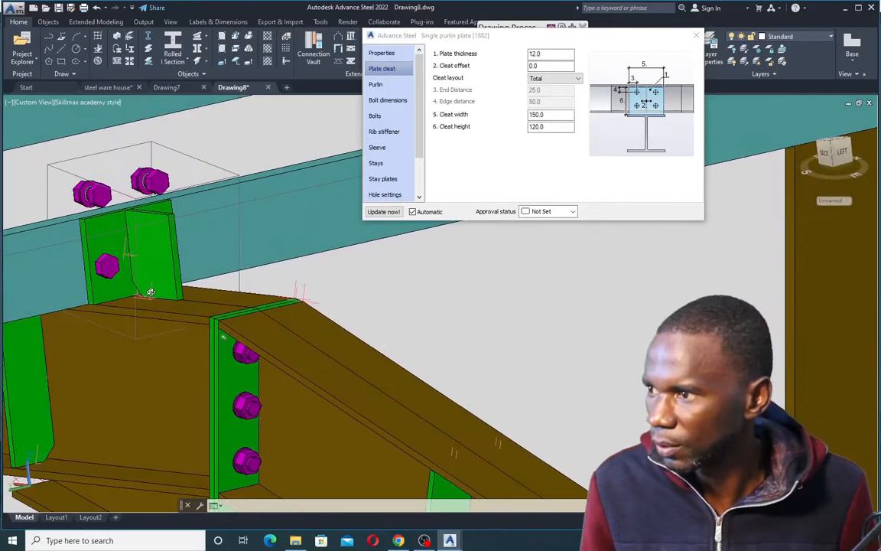
Review the connection's purlin projection and bolt dimension settings, and try 12 mm purlin bolts
left_click(375, 84)
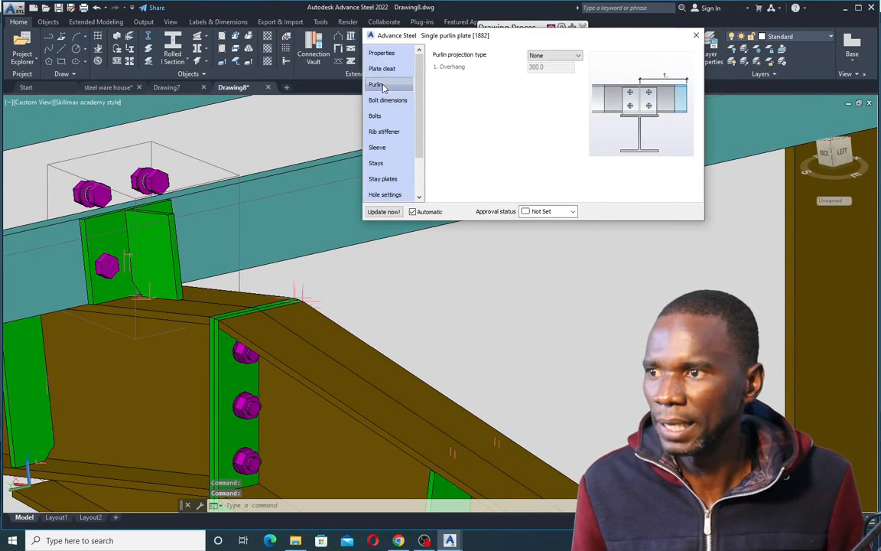
left_click(387, 100)
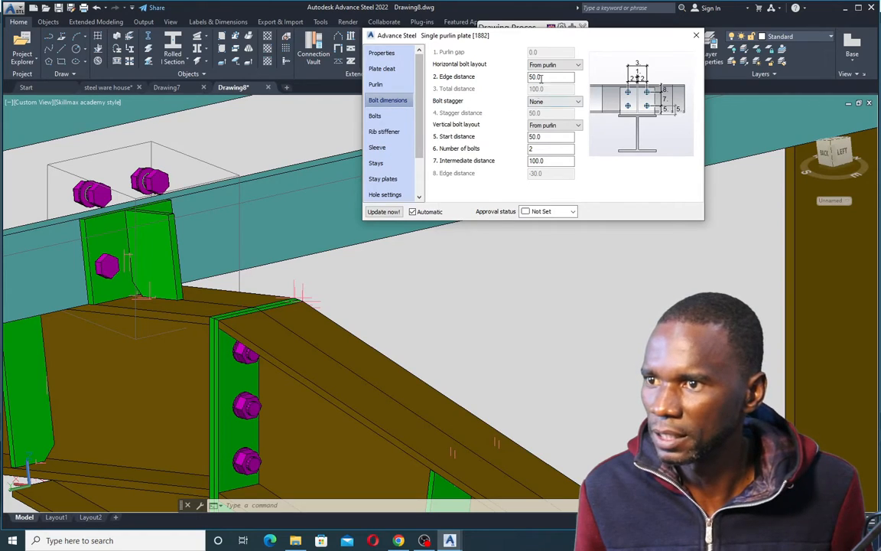
left_click(379, 117)
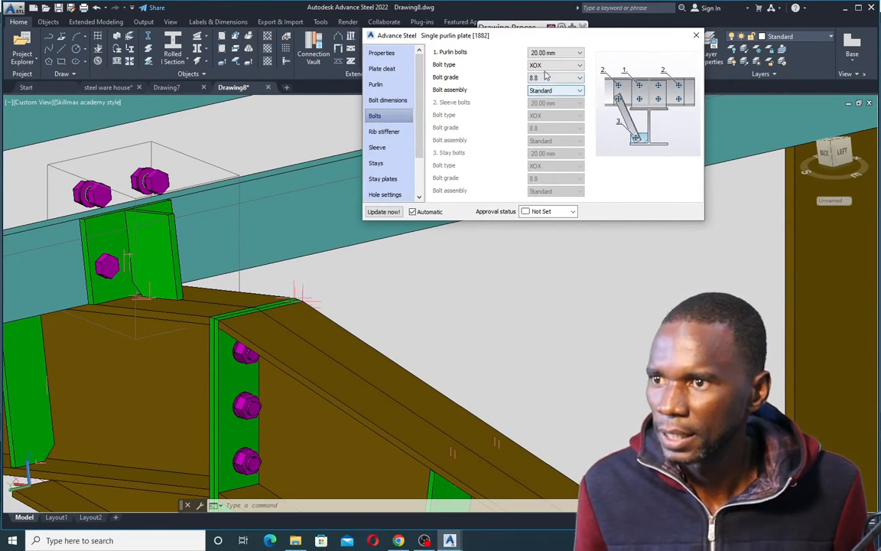
left_click(579, 53)
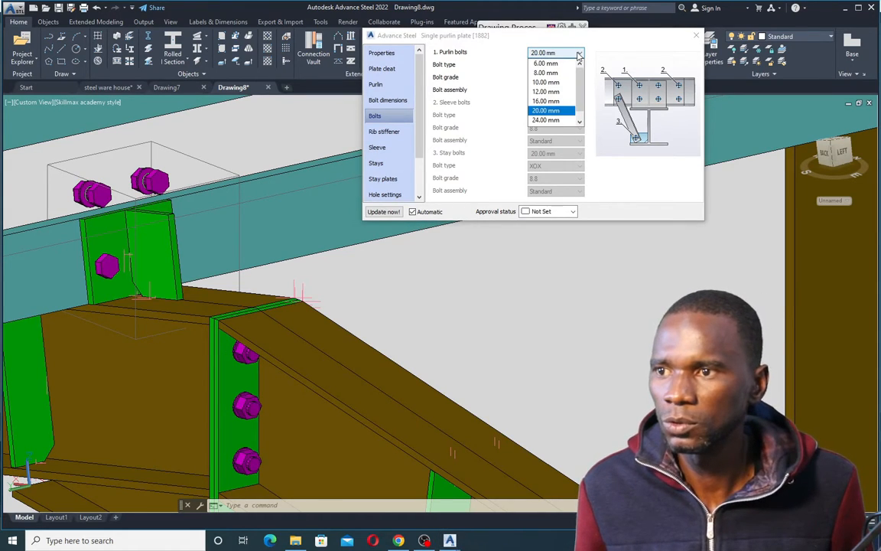
left_click(545, 91)
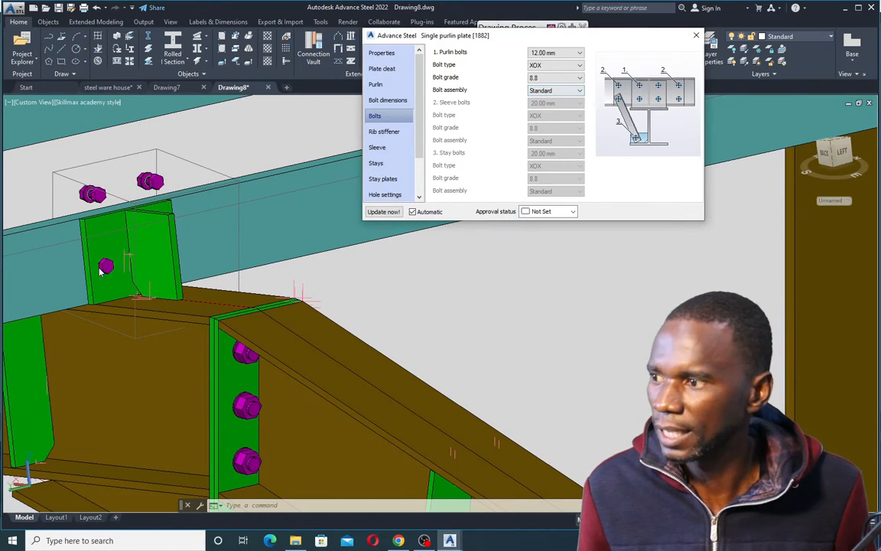
Set the number of bolts in the vertical layout to 1 and the purlin bolt diameter to 16 mm
left_click(388, 101)
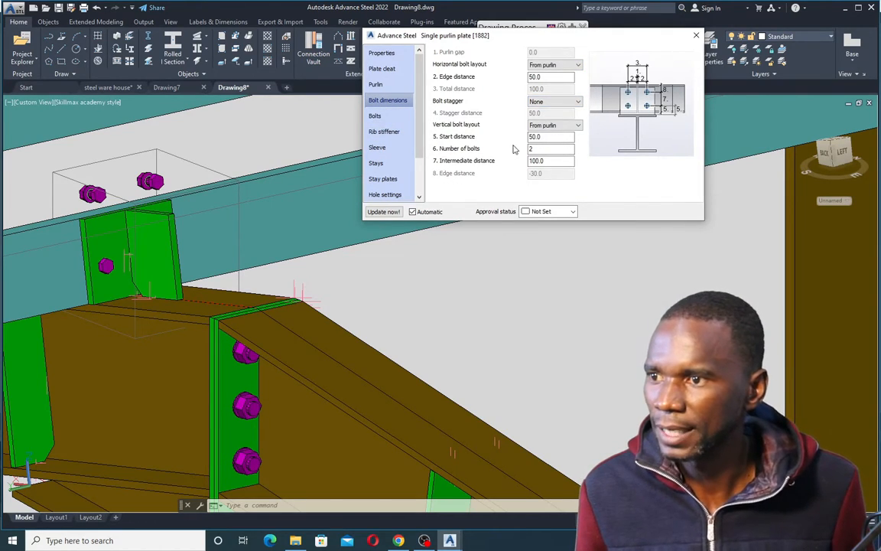
type("1")
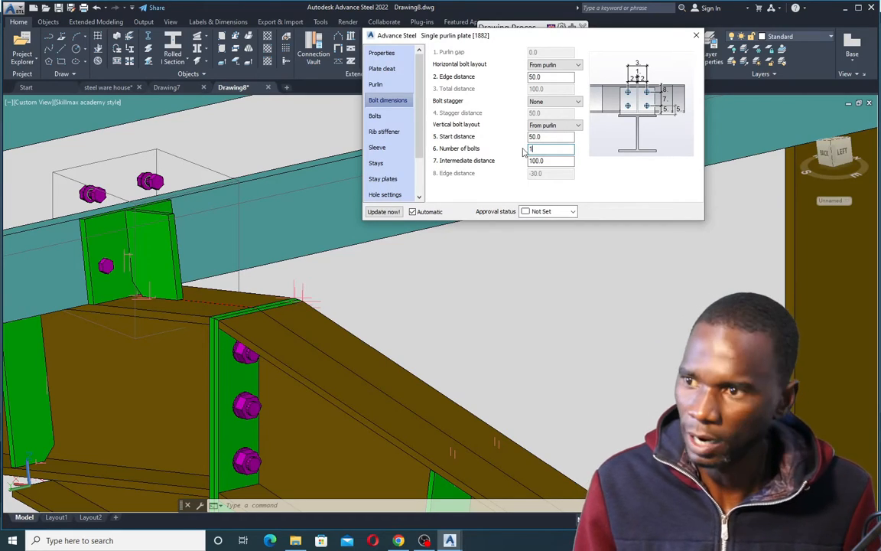
left_click(548, 137)
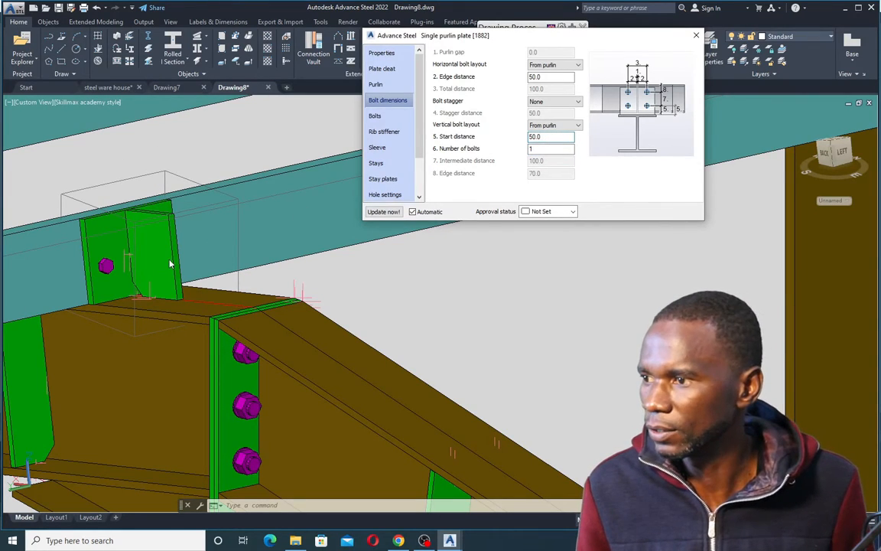
left_click(376, 115)
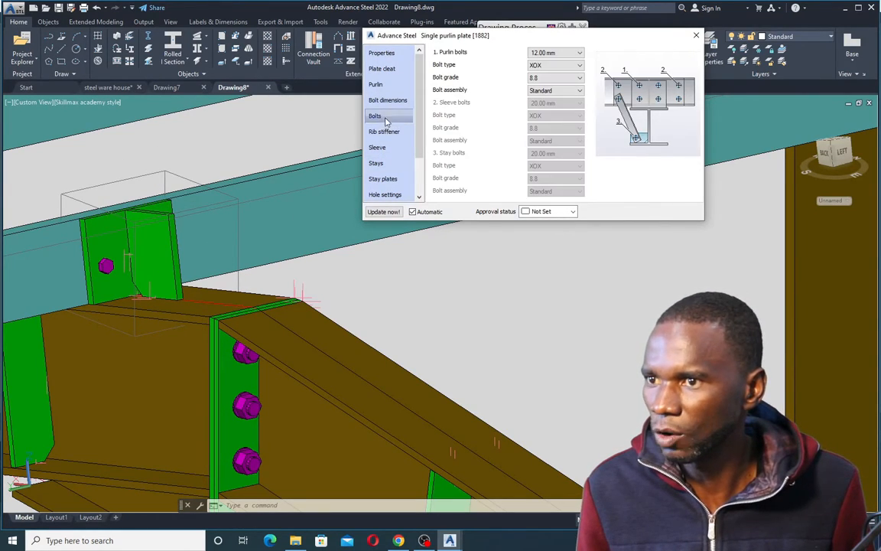
left_click(580, 53)
left_click(547, 101)
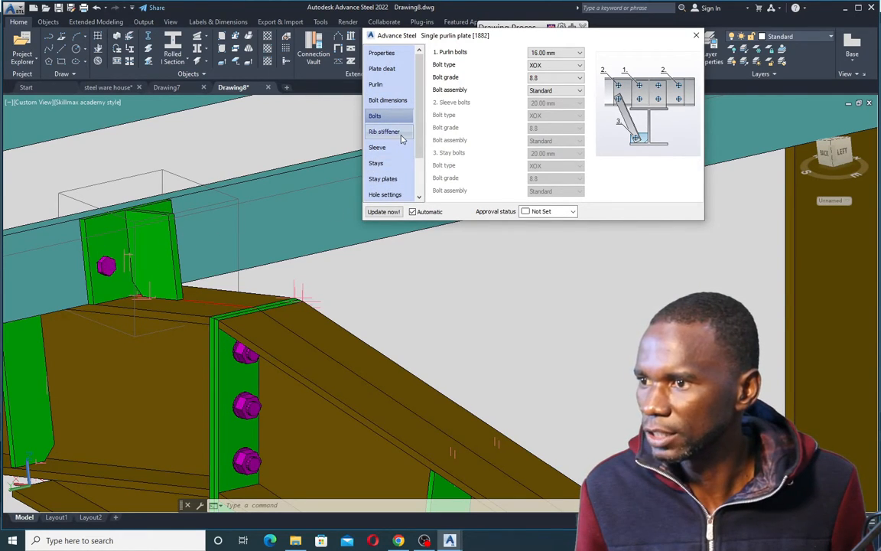
Open the single purlin plate's rib stiffener settings and examine the stiffener in the model
scroll(386, 134, "down", 2)
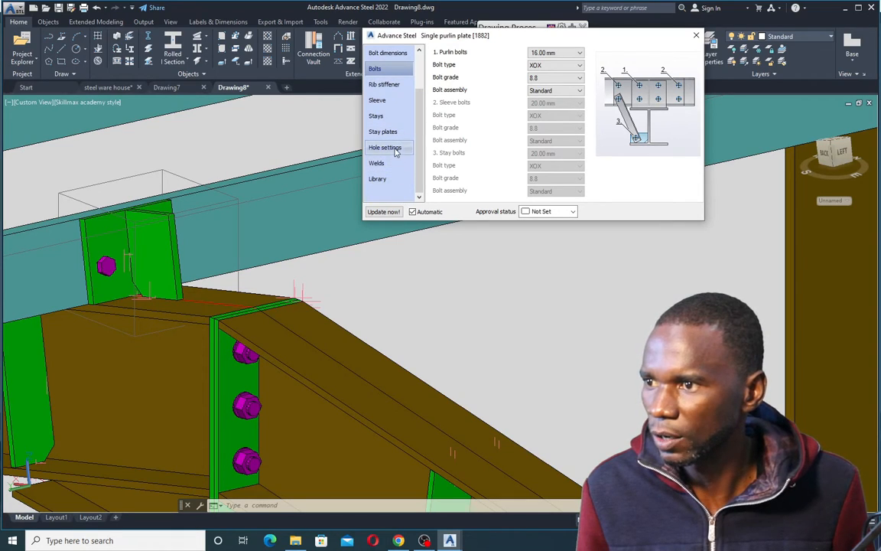
left_click(388, 86)
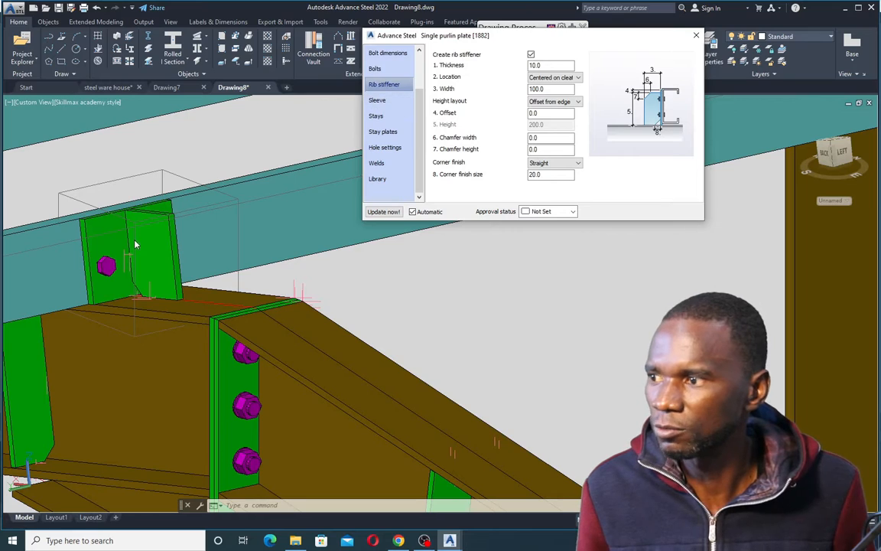
scroll(123, 238, "up", 2)
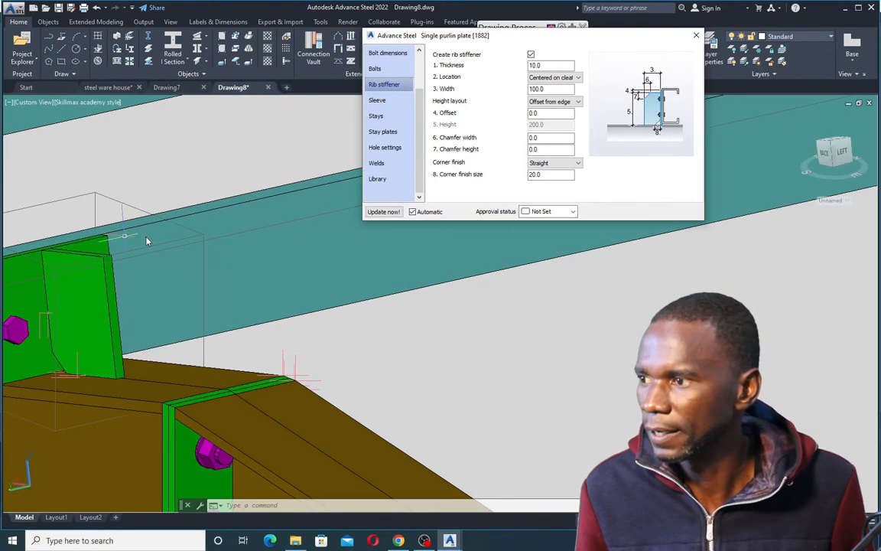
scroll(150, 233, "down", 4)
scroll(102, 272, "up", 1)
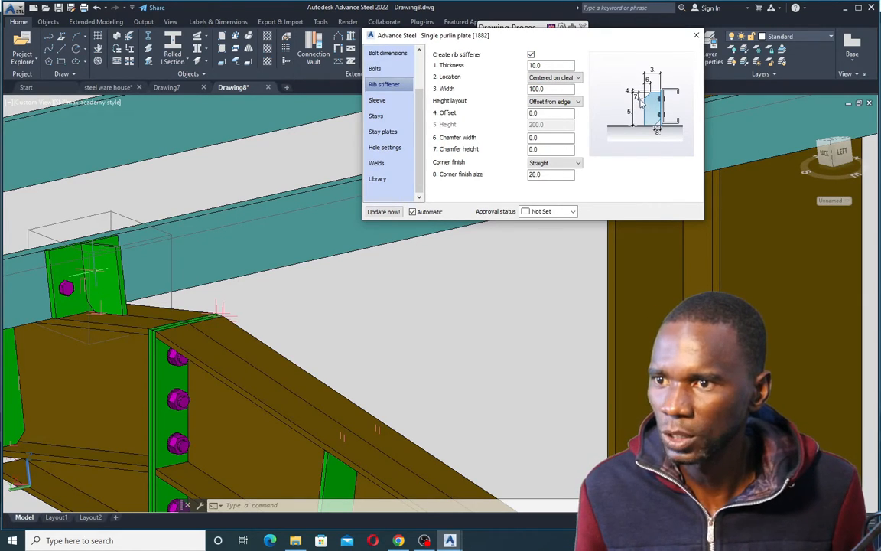
Try a rib stiffener offset of 25 and set it back to 0
double_click(542, 113)
type("25")
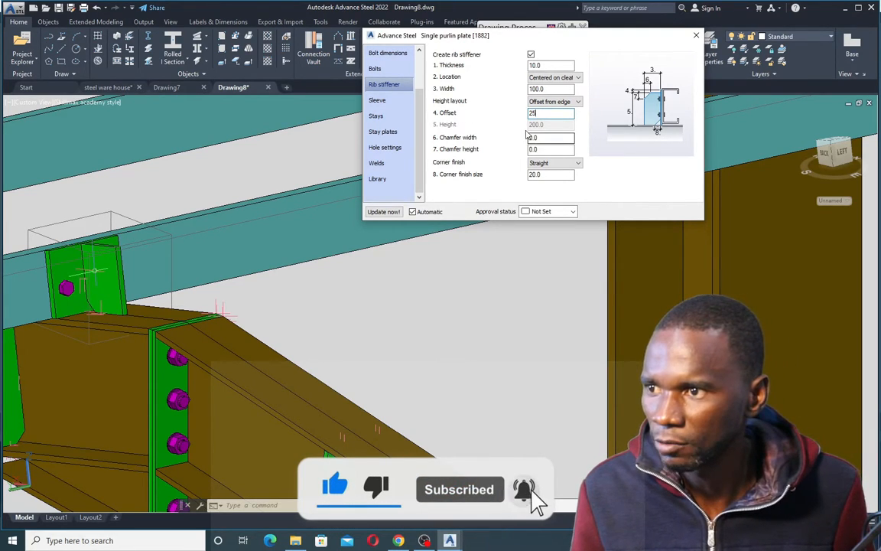
left_click_drag(538, 113, 517, 112)
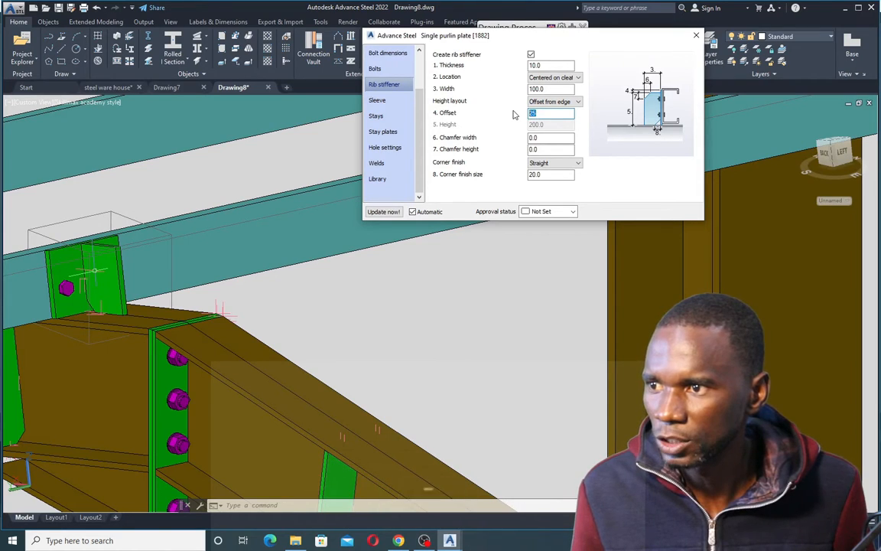
type("0")
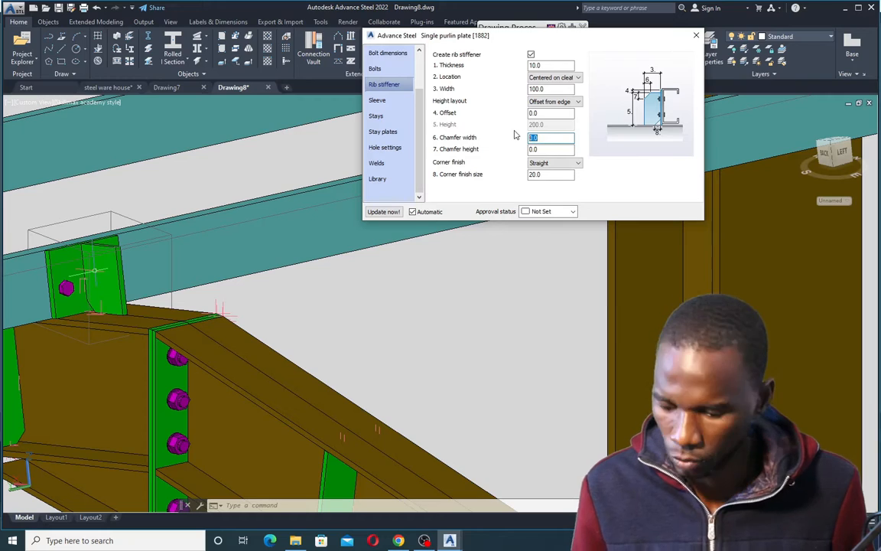
Set the rib stiffener's chamfer width and chamfer height to 25 and check the cut corner on the plate
type("25")
key("Tab")
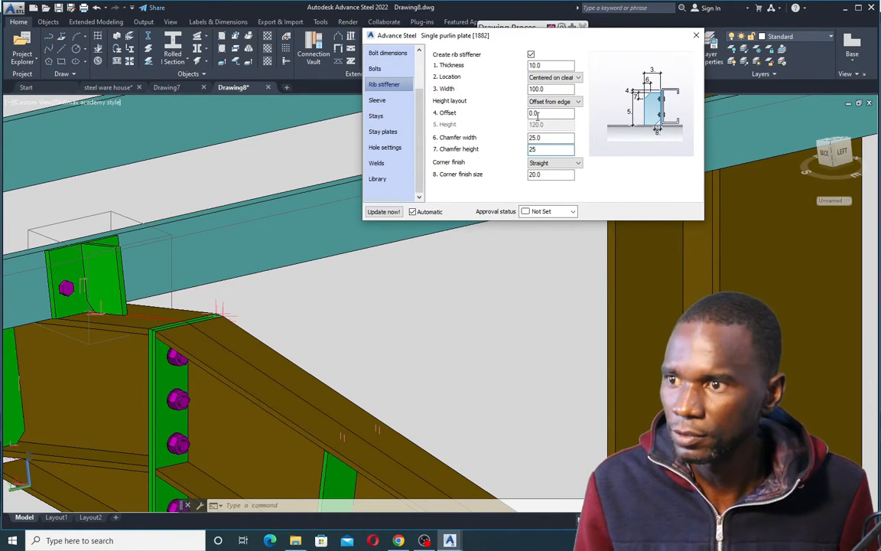
scroll(87, 264, "up", 2)
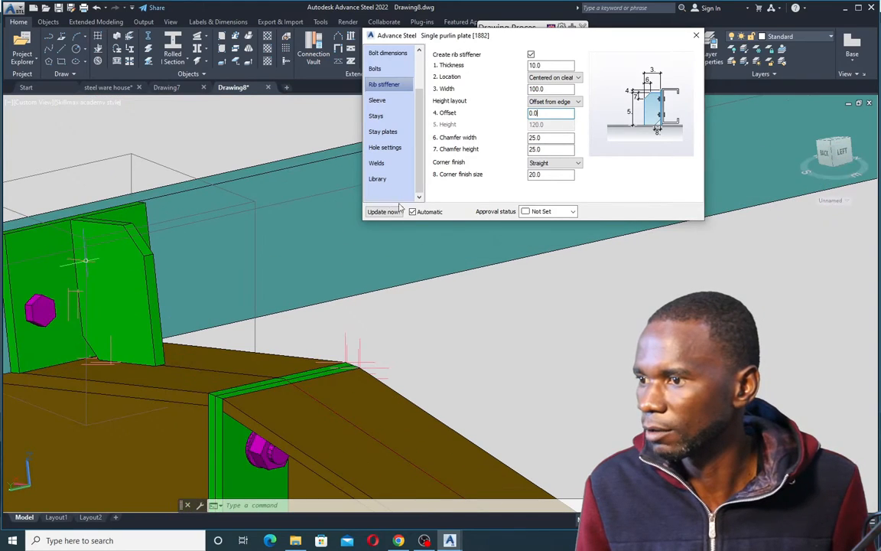
scroll(238, 258, "down", 3)
scroll(230, 241, "up", 2)
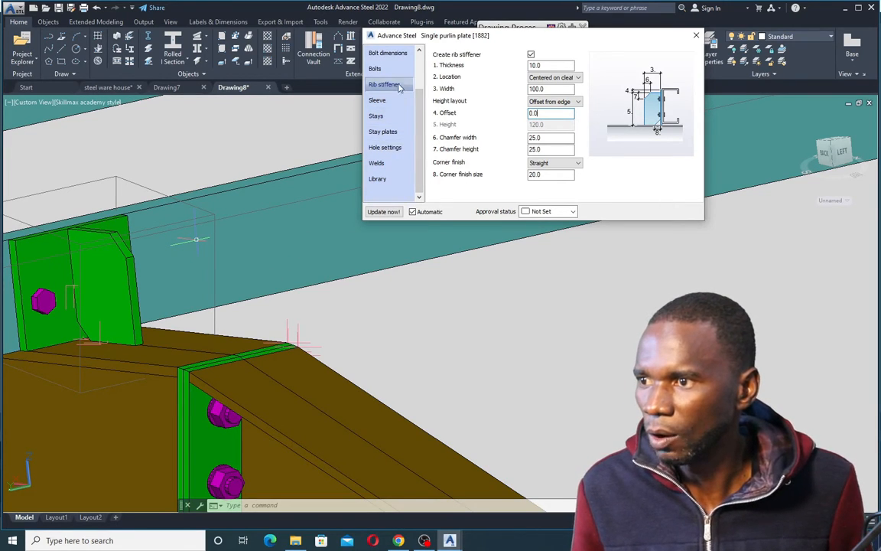
Try a vertical bolt start distance of 40, set it to 60, and close the single purlin plate settings
left_click(387, 53)
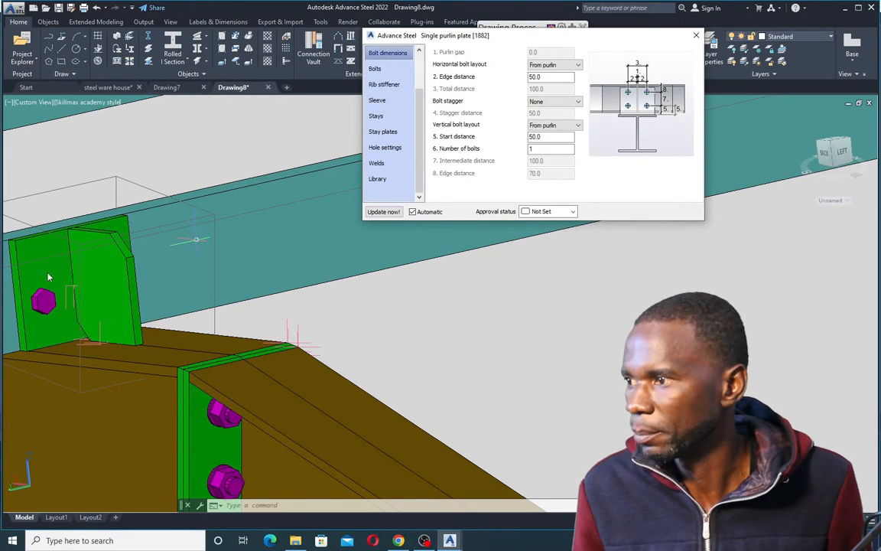
scroll(225, 281, "down", 5)
scroll(218, 266, "up", 4)
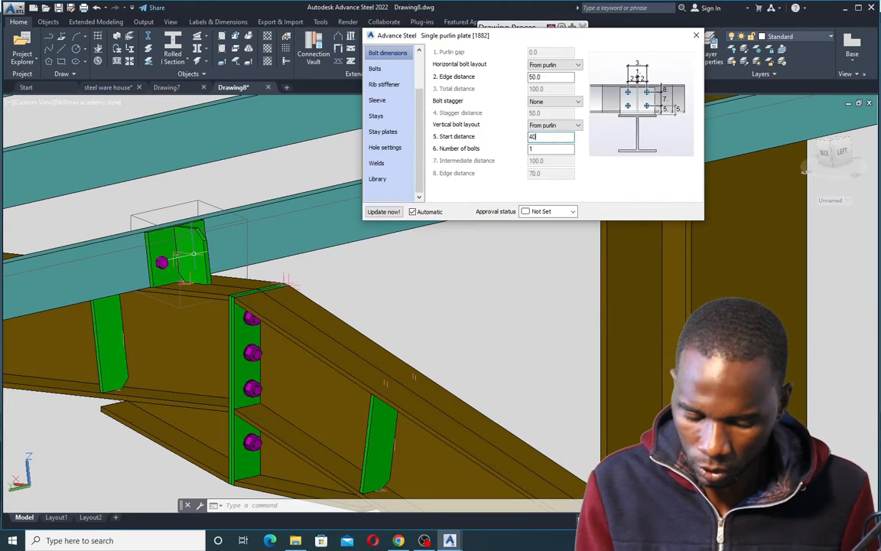
left_click(548, 77)
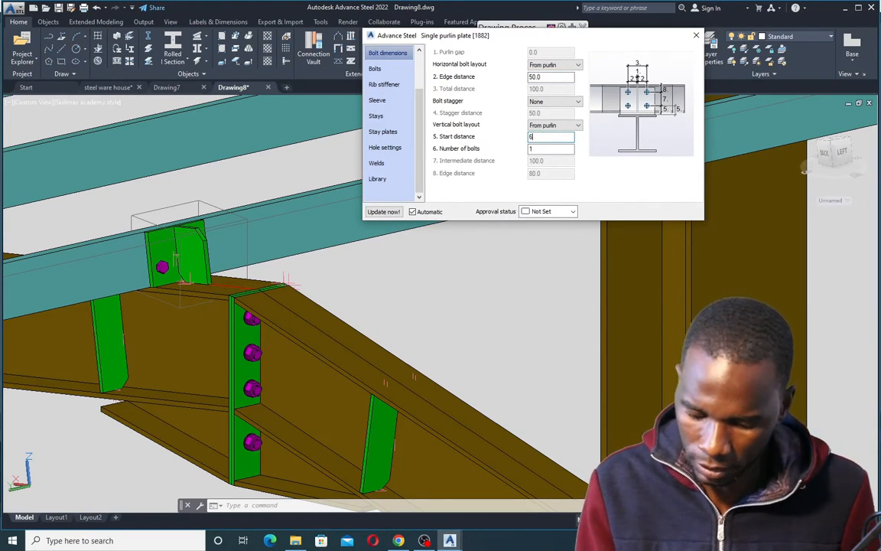
left_click(557, 77)
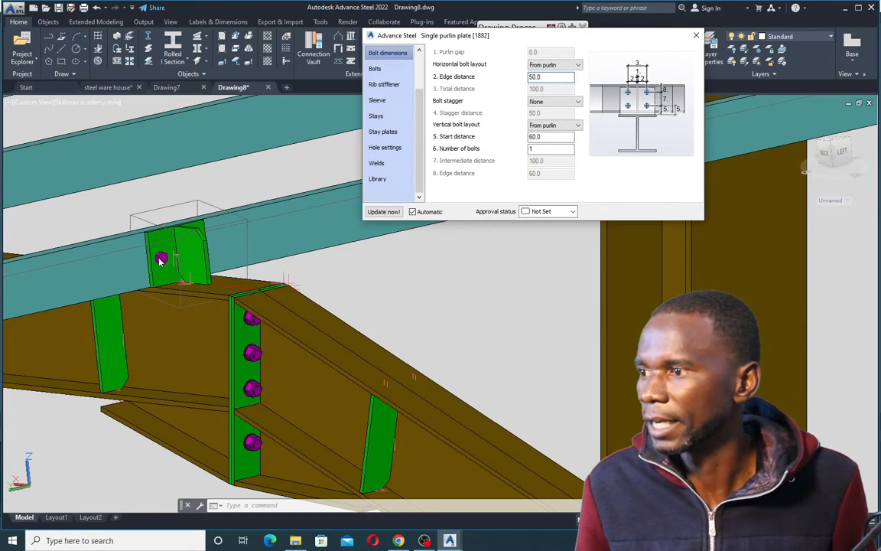
left_click(696, 36)
Inspect the finished purlin plate and find the joint where two purlins meet over the intermediate frame's rafter
scroll(265, 237, "down", 4)
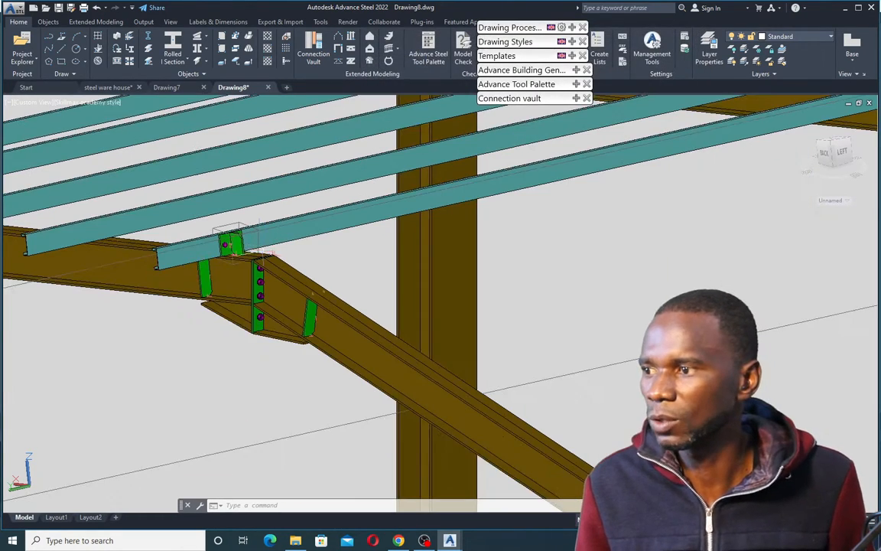
scroll(233, 236, "up", 3)
scroll(318, 274, "up", 3)
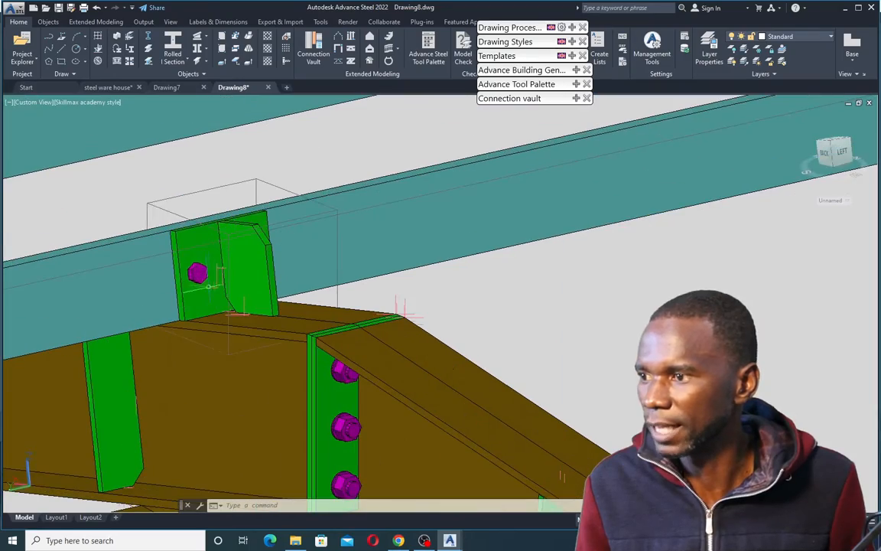
scroll(276, 302, "down", 4)
scroll(200, 304, "down", 6)
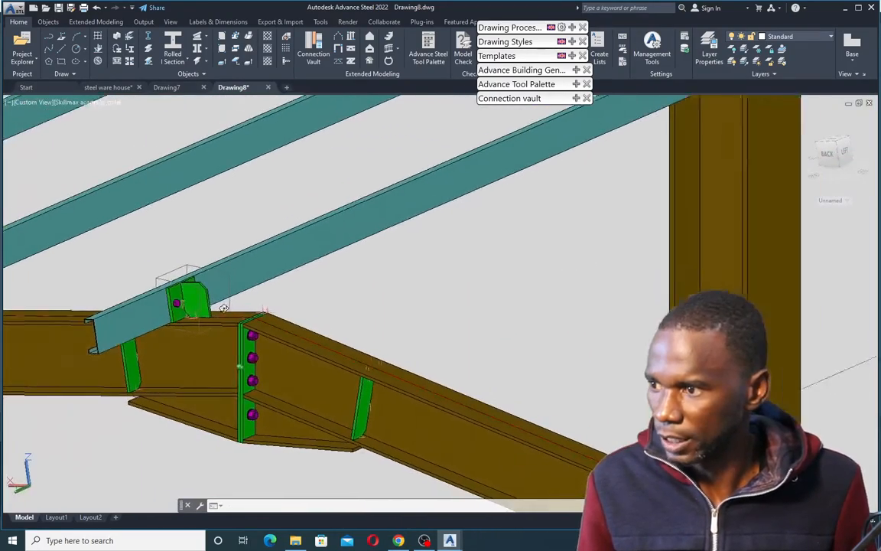
scroll(200, 260, "up", 5)
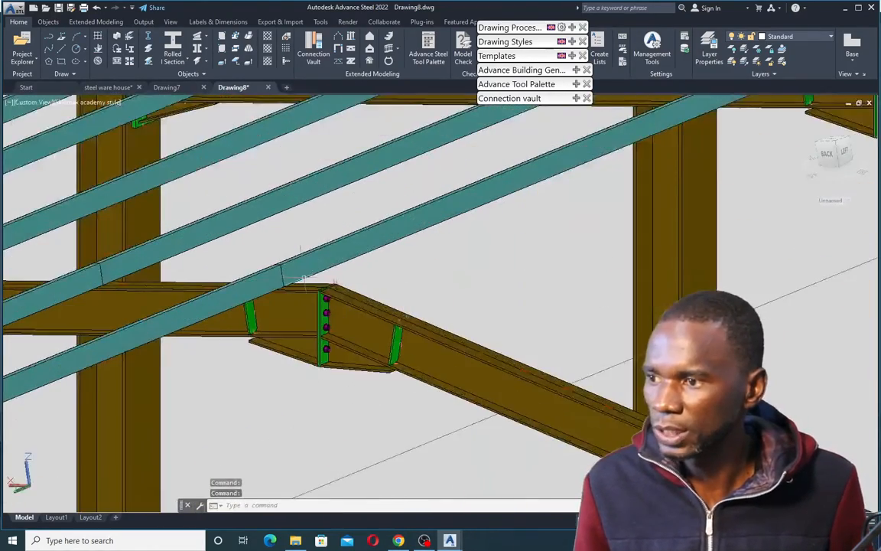
scroll(255, 260, "down", 2)
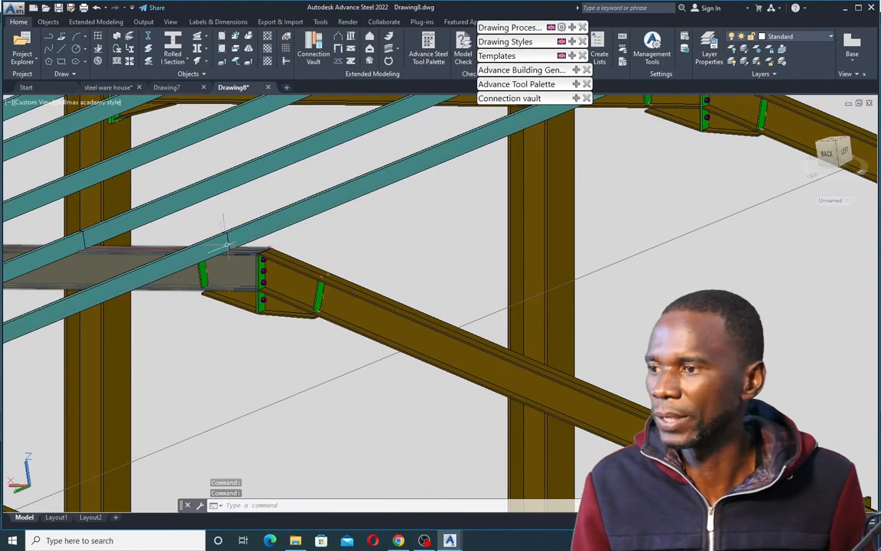
scroll(226, 245, "up", 3)
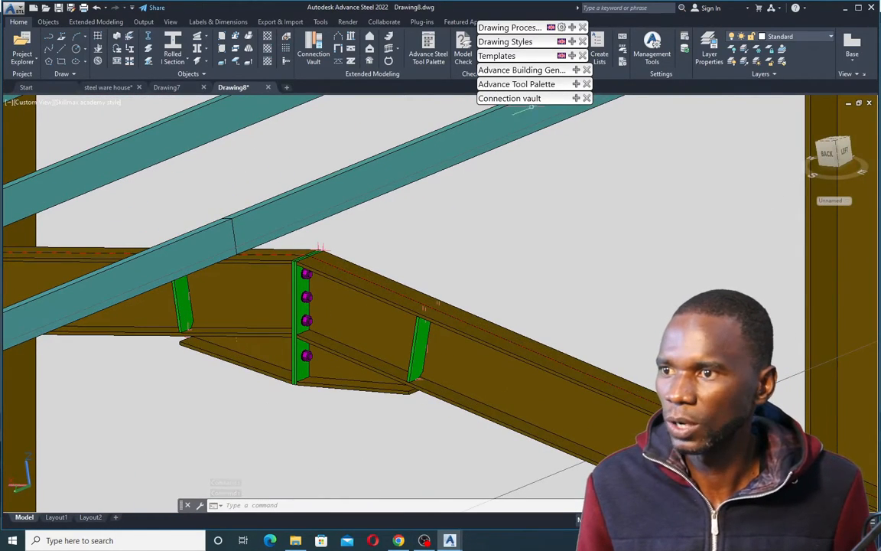
Add a double purlin splice plate connection between the intermediate rafter and the two purlins meeting above it
mouse_move(578, 100)
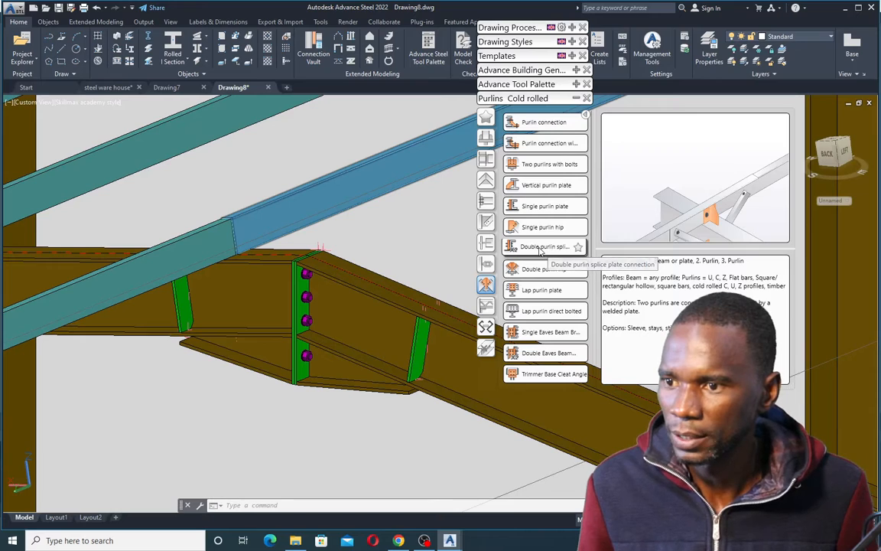
left_click(539, 251)
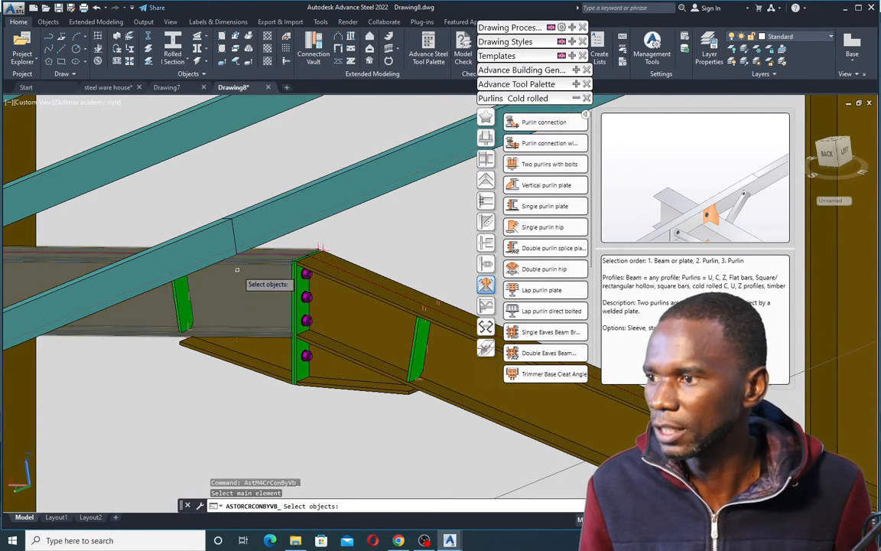
left_click(239, 266)
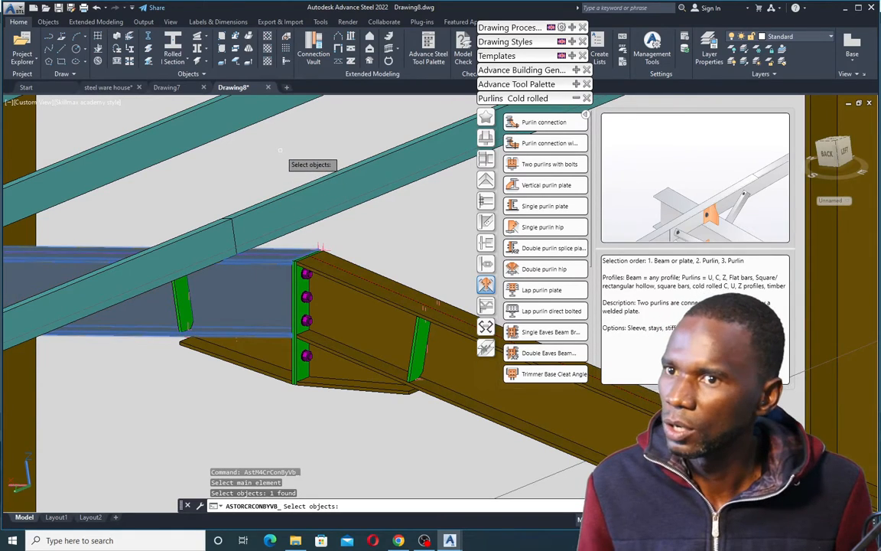
key("Return")
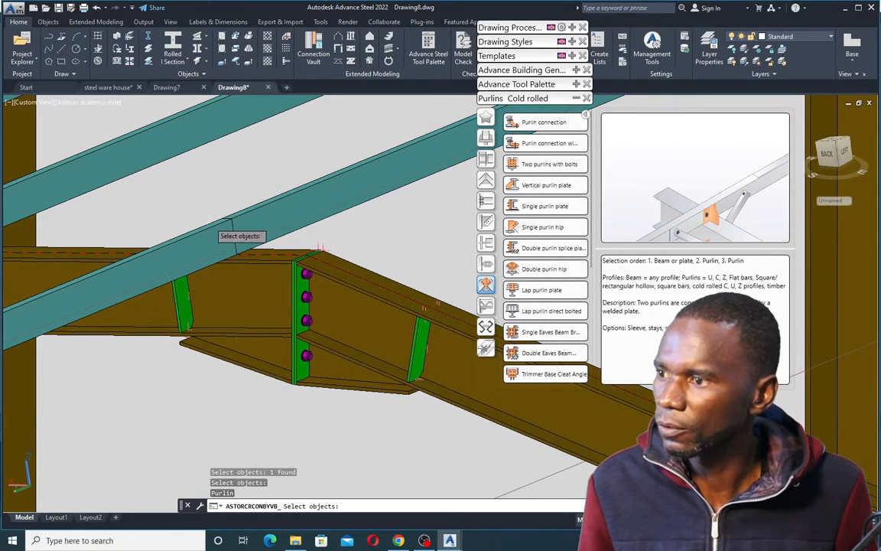
left_click(209, 230)
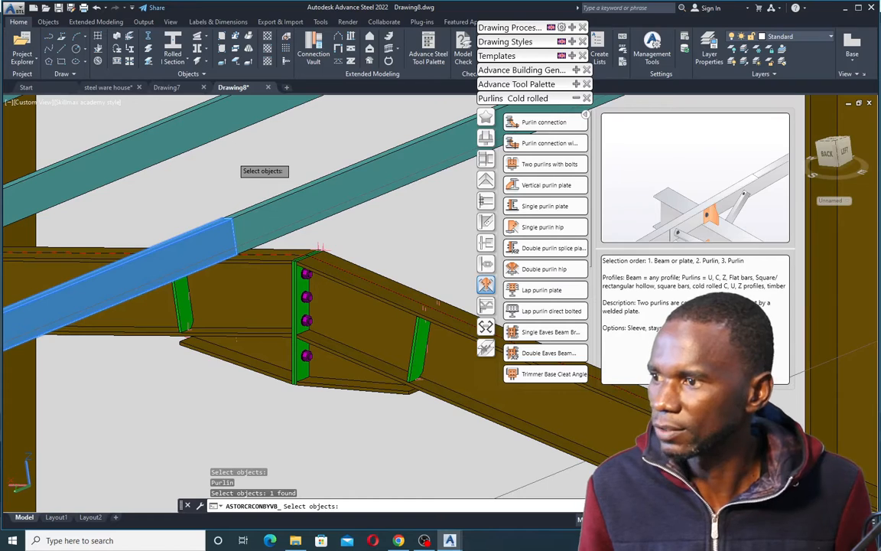
key("Return")
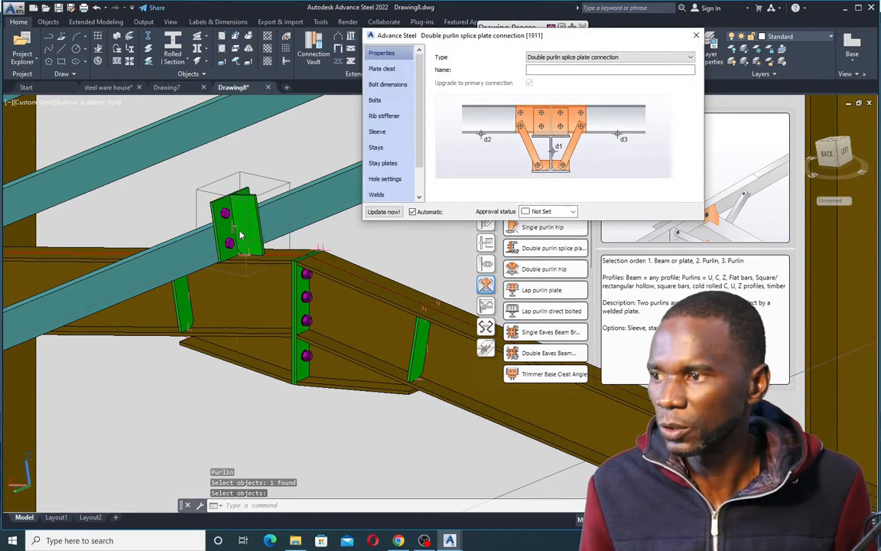
scroll(240, 235, "up", 2)
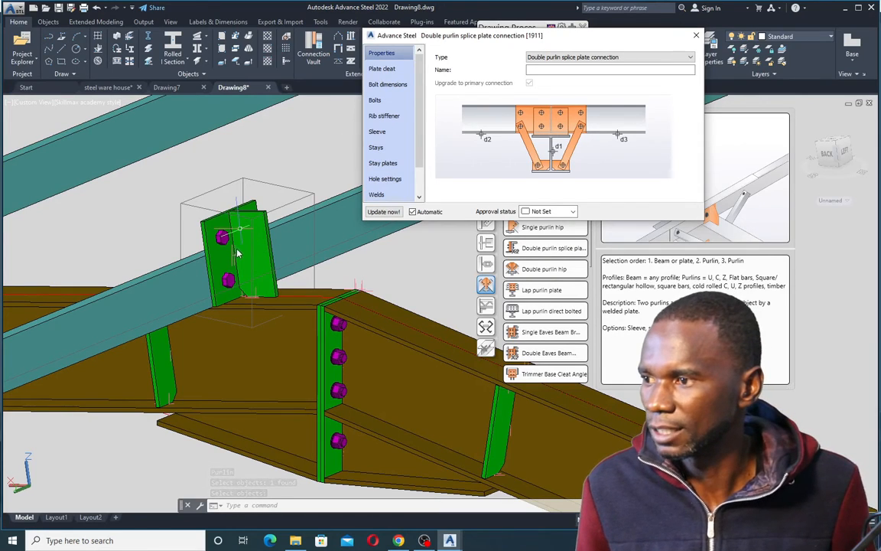
Set the splice plate's cleat layout to Total, with a cleat height of 120 and a cleat width of 150
left_click(381, 69)
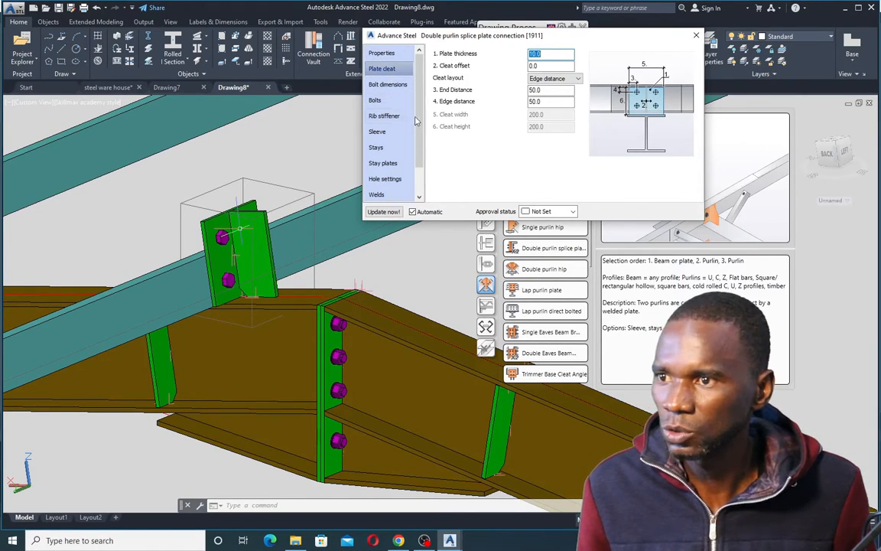
left_click(555, 78)
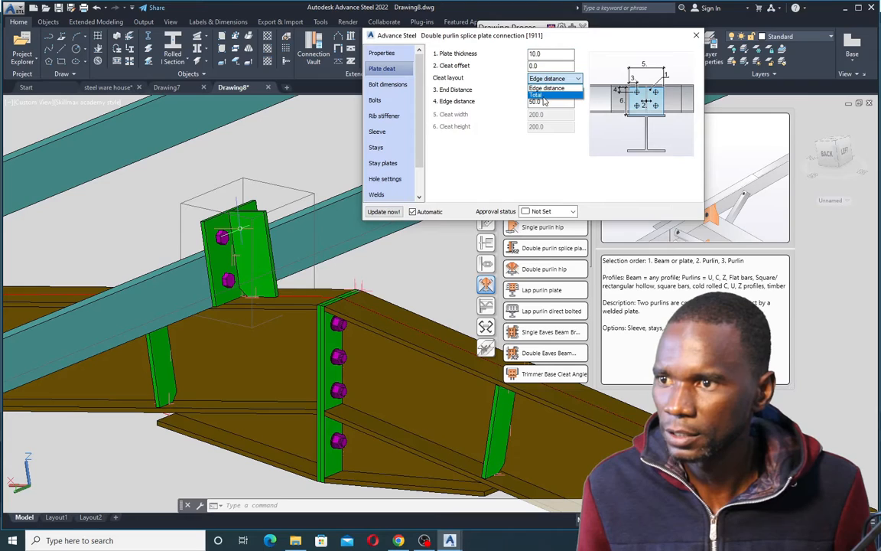
left_click(540, 95)
left_click_drag(546, 127, 520, 128)
type("120")
left_click(547, 115)
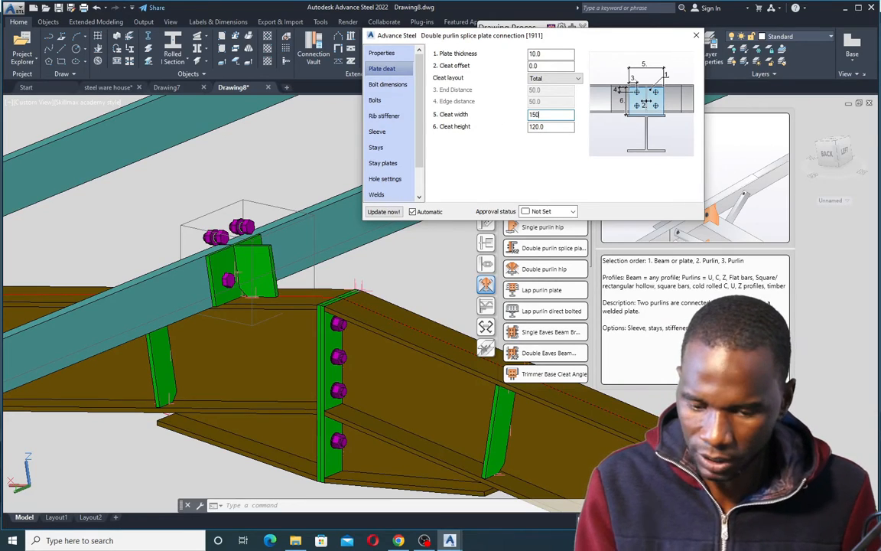
left_click(551, 127)
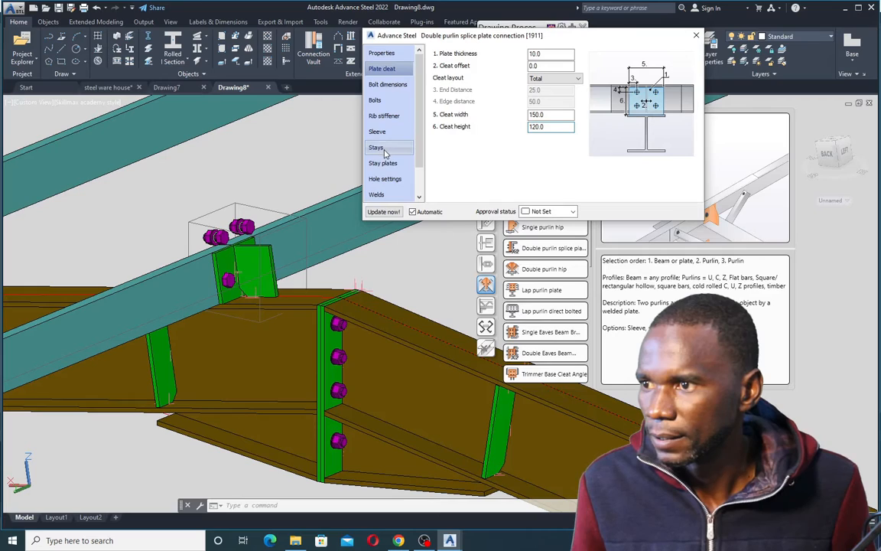
Set the splice connection's rib stiffener chamfer width and chamfer height to 25
scroll(395, 197, "down", 1)
scroll(399, 165, "up", 2)
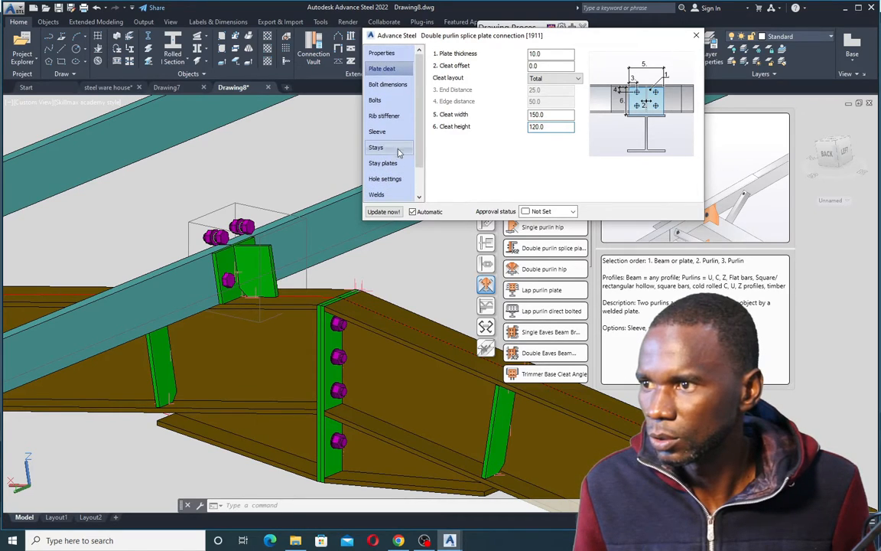
left_click(398, 115)
left_click_drag(562, 138, 516, 137)
type("25.0")
key("Tab")
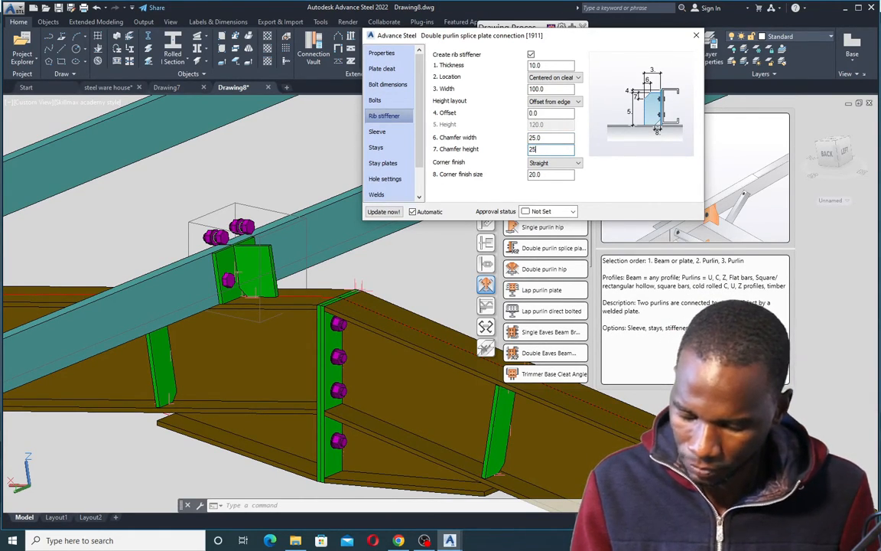
left_click(546, 139)
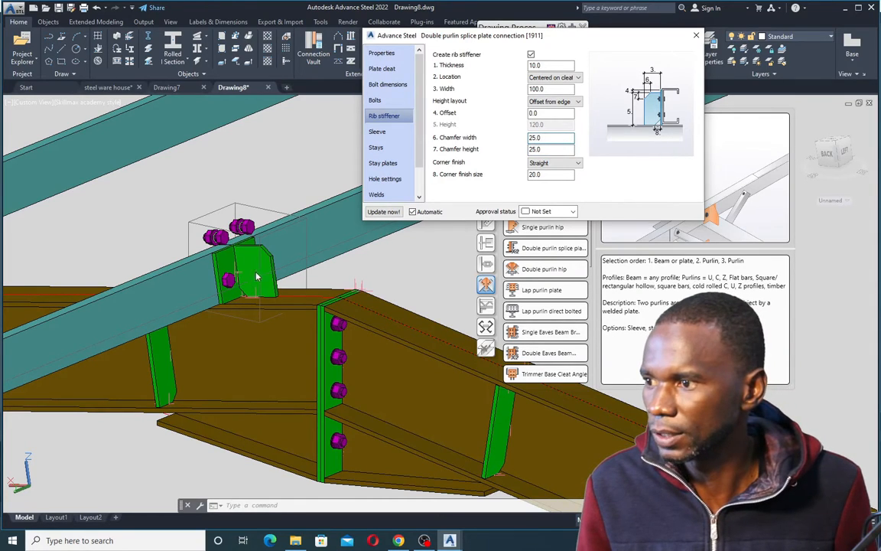
Review the splice connection's bolt settings and set its number of bolts to 1
left_click(376, 100)
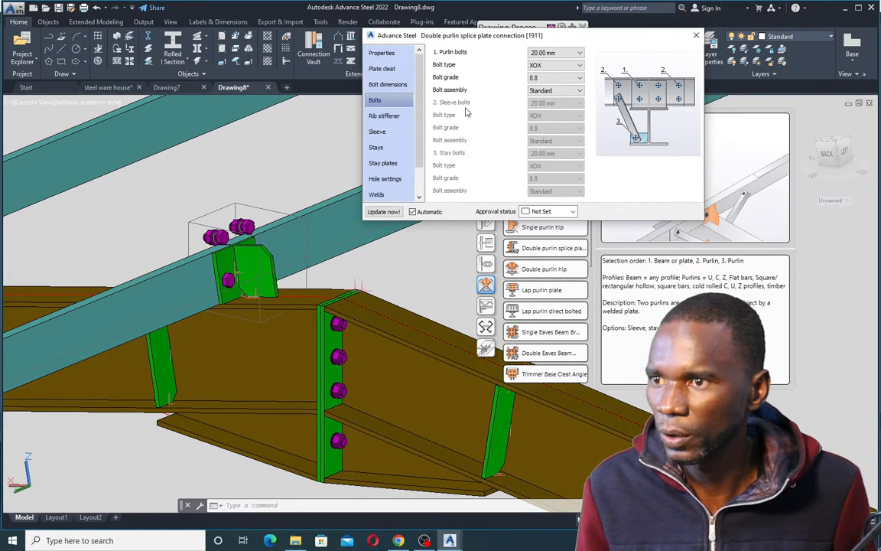
scroll(389, 140, "down", 1)
scroll(389, 140, "up", 1)
left_click(389, 85)
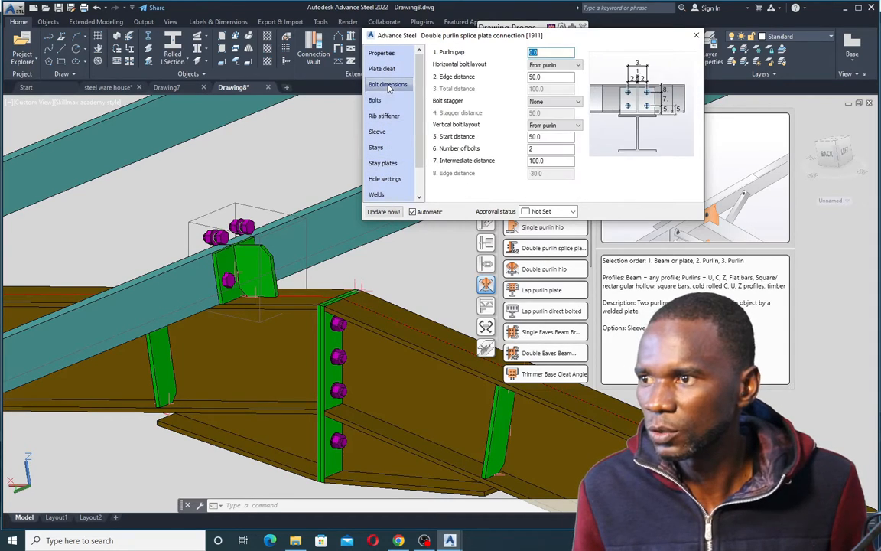
left_click_drag(541, 150, 519, 145)
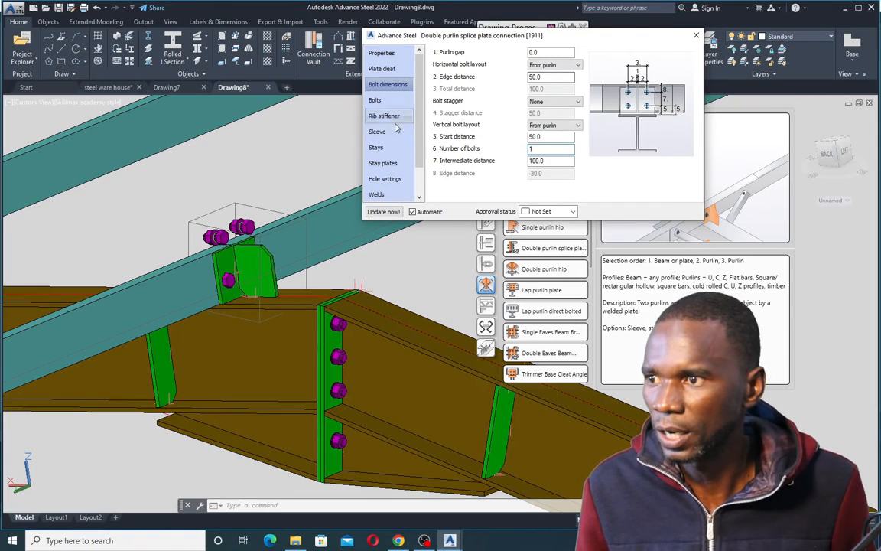
Set the splice connection's purlin bolt diameter to 16 mm
left_click(374, 99)
left_click(580, 54)
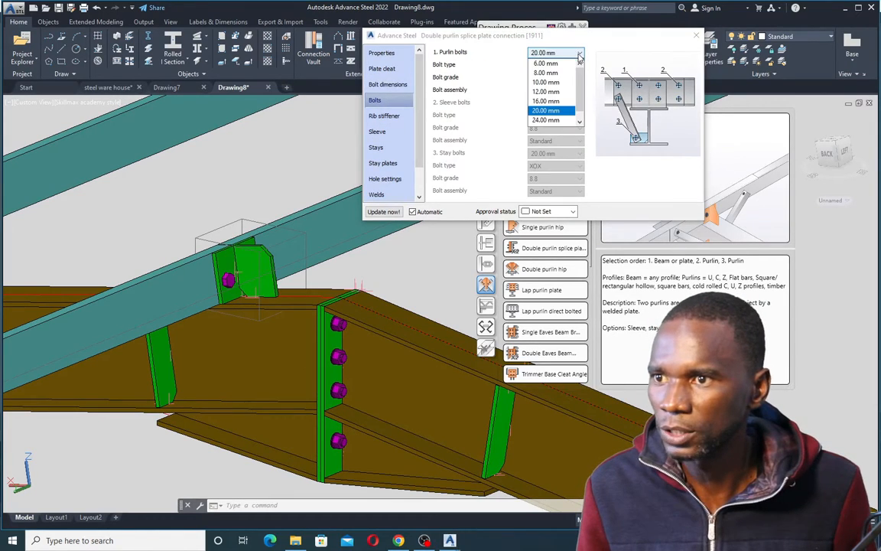
left_click(547, 104)
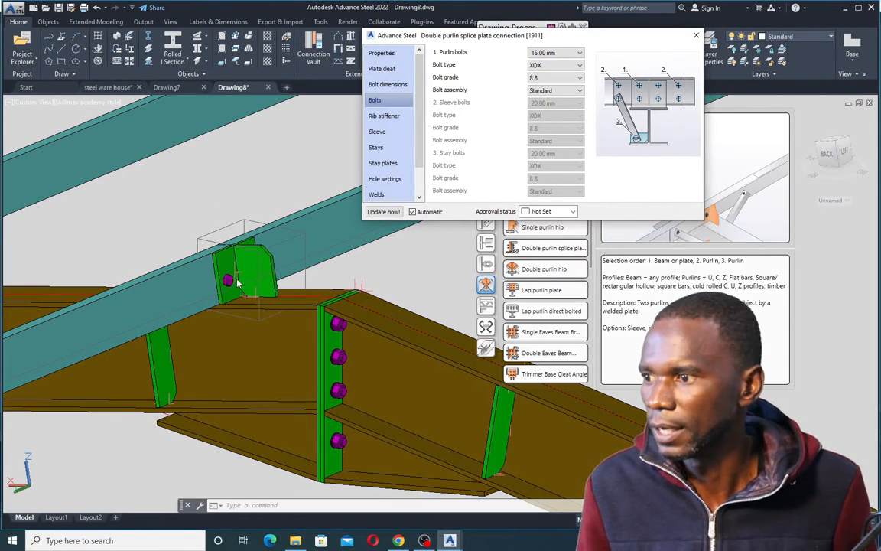
Set the splice connection's vertical bolt start distance to 60 and close its properties
left_click(385, 86)
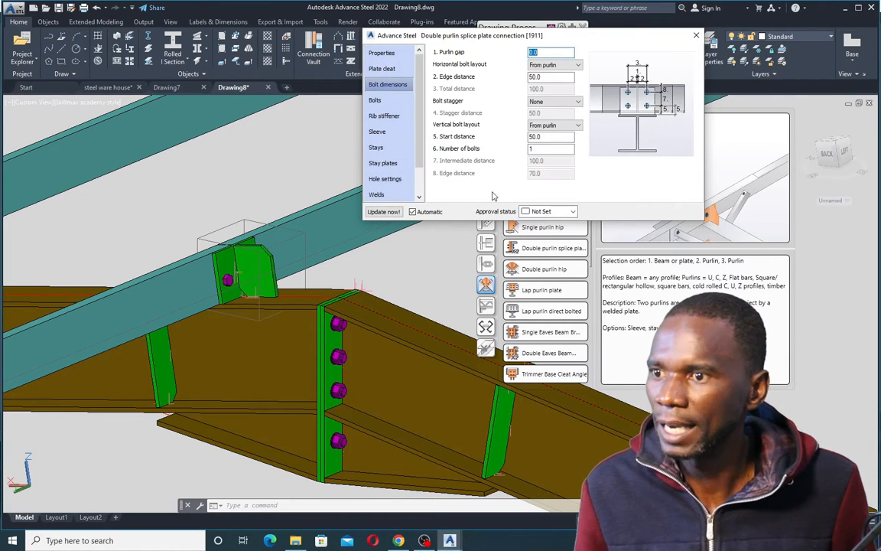
left_click_drag(547, 138, 520, 136)
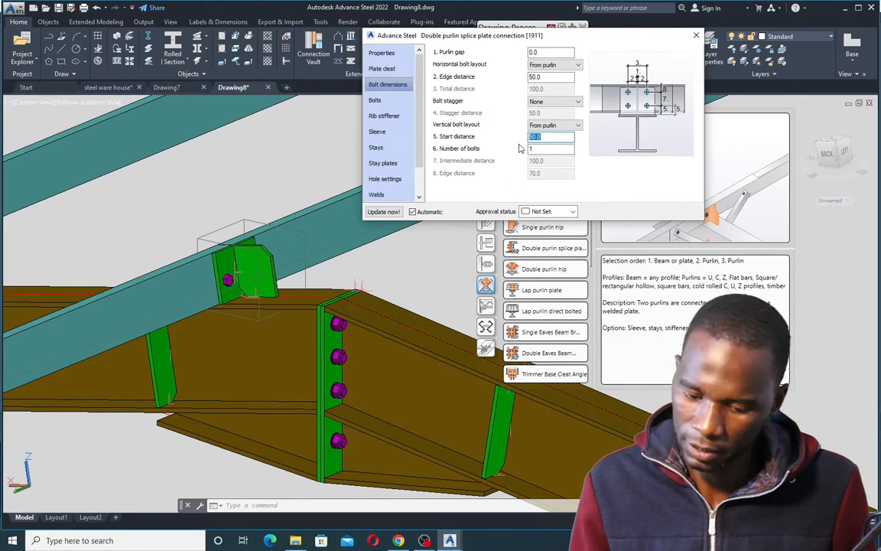
type("60")
left_click(545, 76)
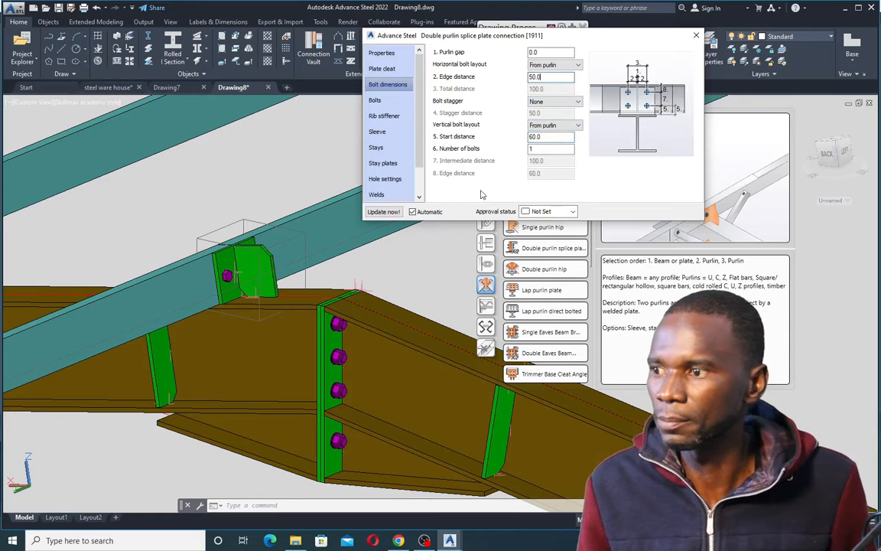
scroll(257, 278, "down", 2)
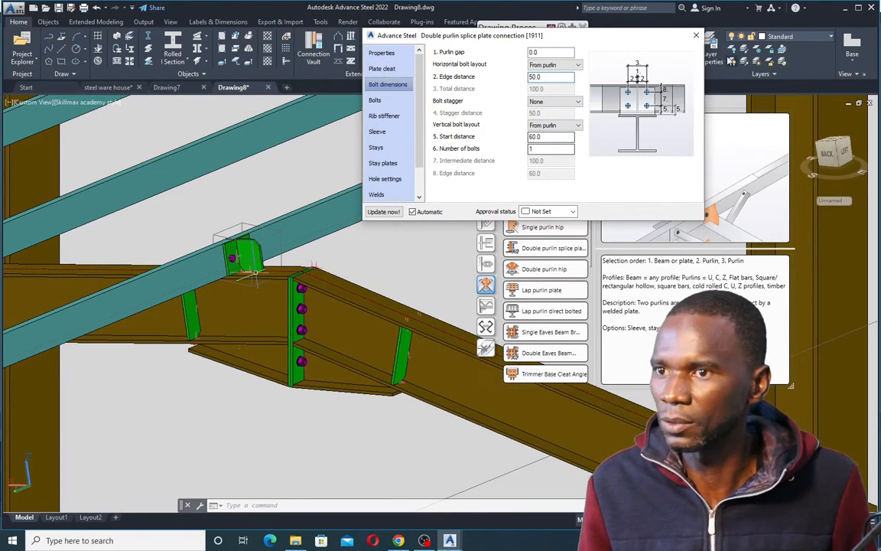
left_click(696, 35)
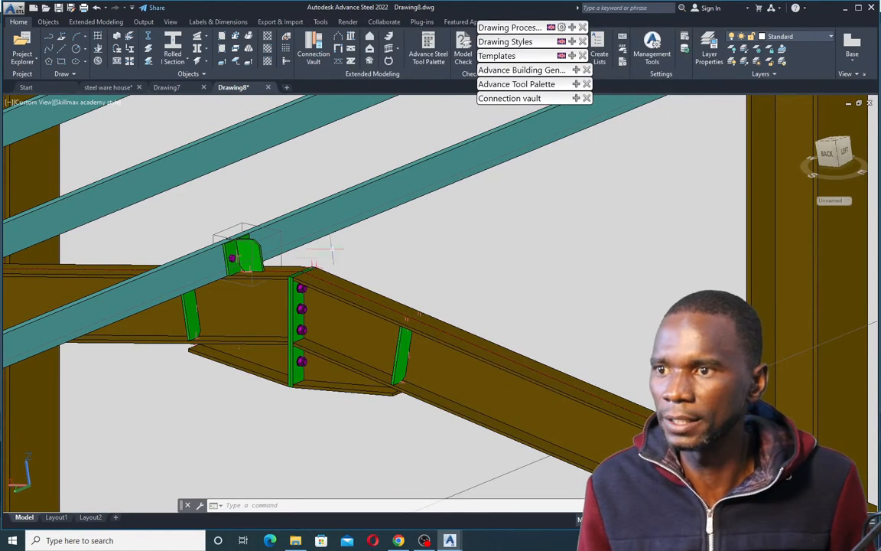
Start a multiple joint copy with the single purlin plate on the near end frame as the source joint
scroll(243, 269, "up", 4)
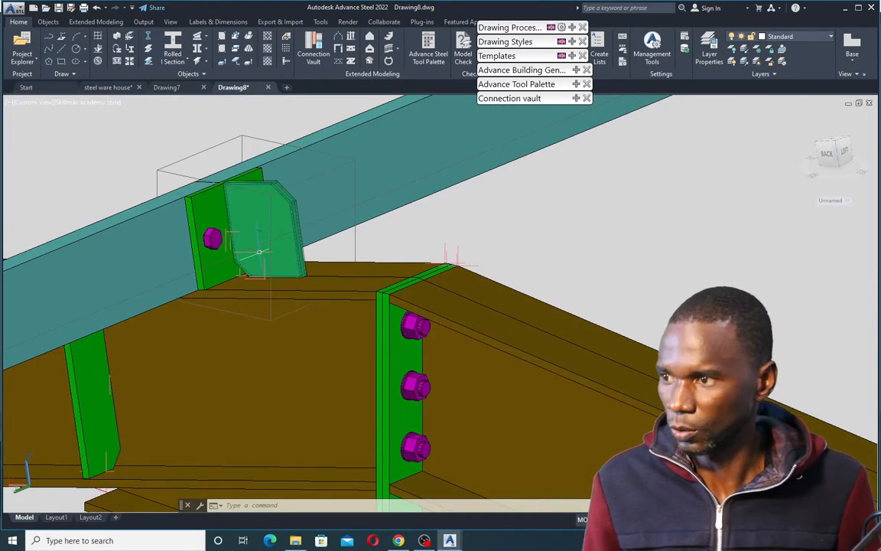
scroll(260, 252, "down", 4)
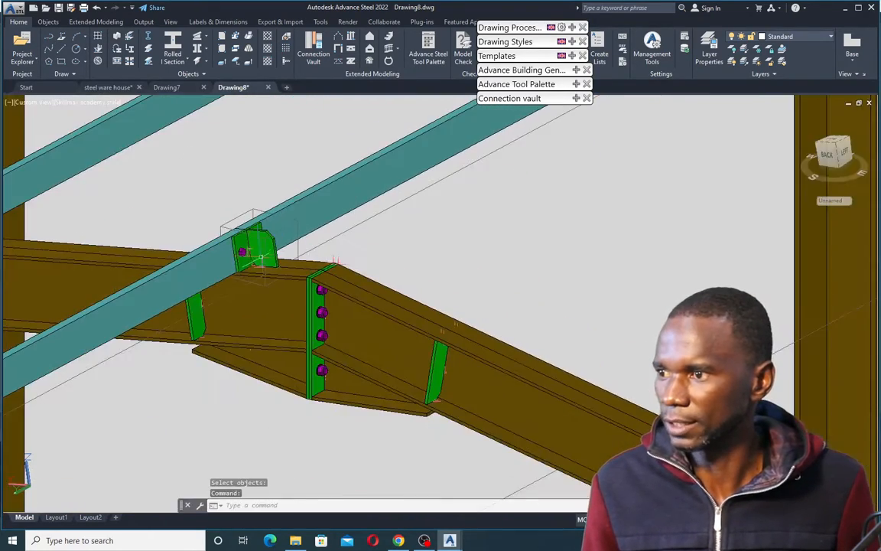
scroll(259, 252, "down", 6)
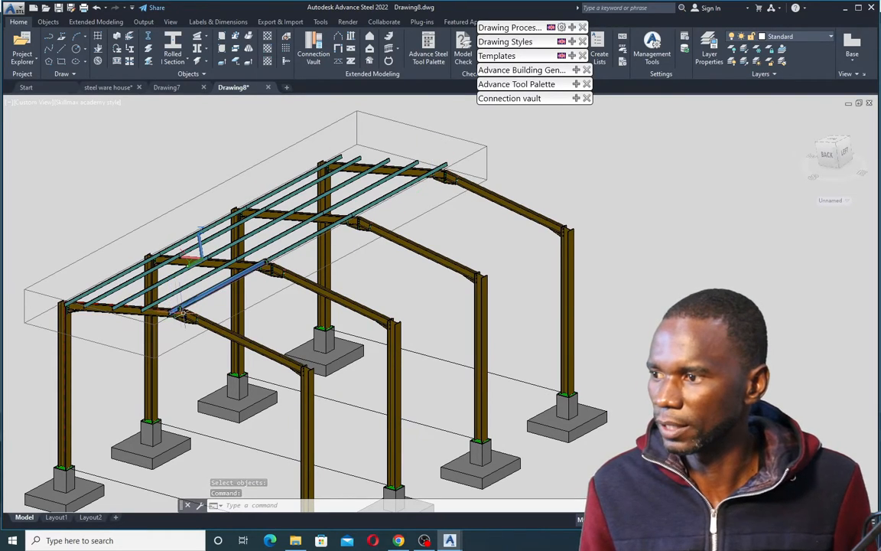
scroll(177, 312, "up", 5)
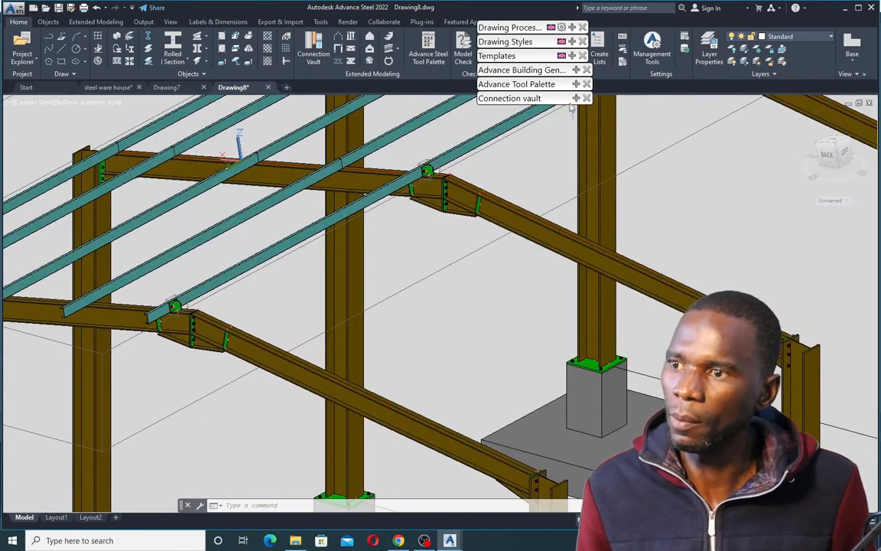
mouse_move(576, 87)
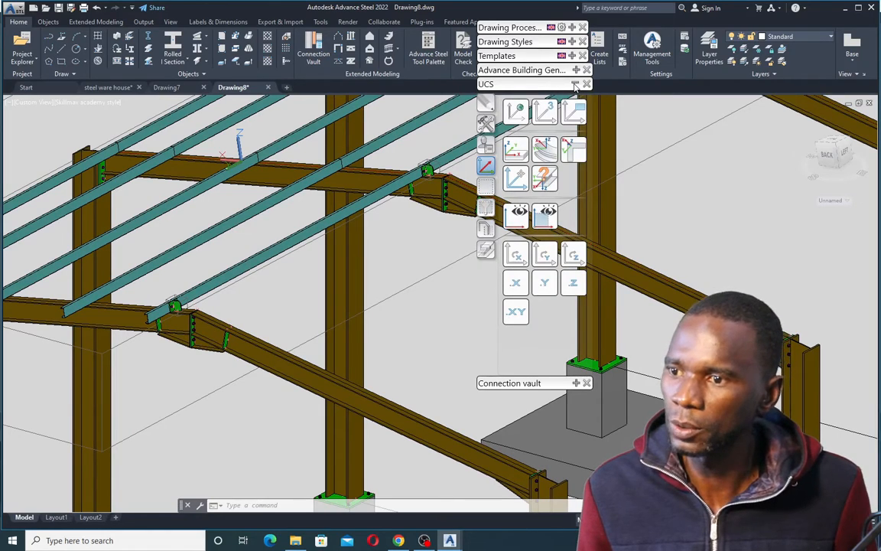
left_click(487, 145)
left_click(485, 124)
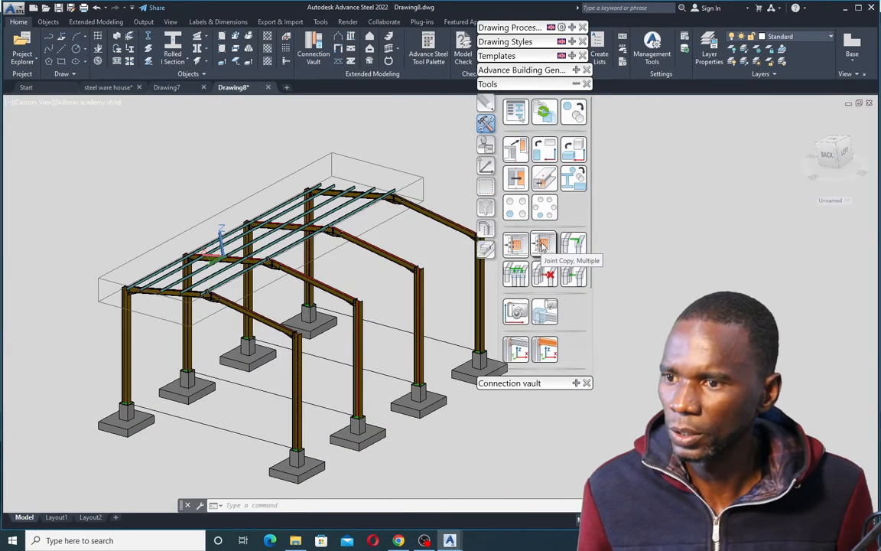
left_click(542, 245)
scroll(211, 295, "up", 2)
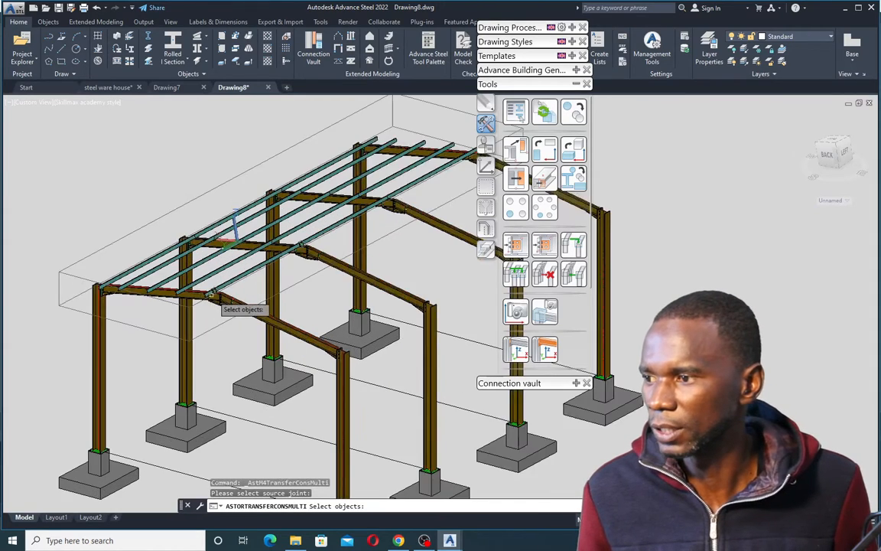
scroll(211, 294, "up", 4)
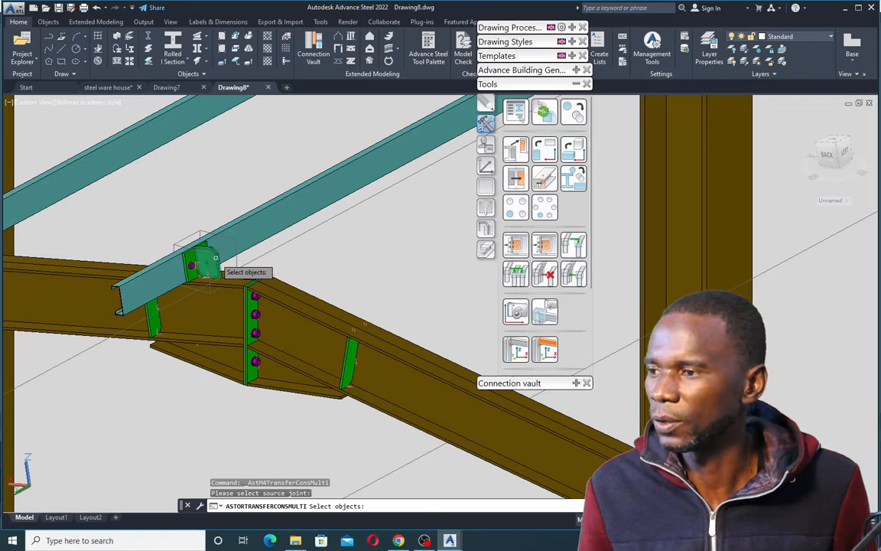
left_click(214, 259)
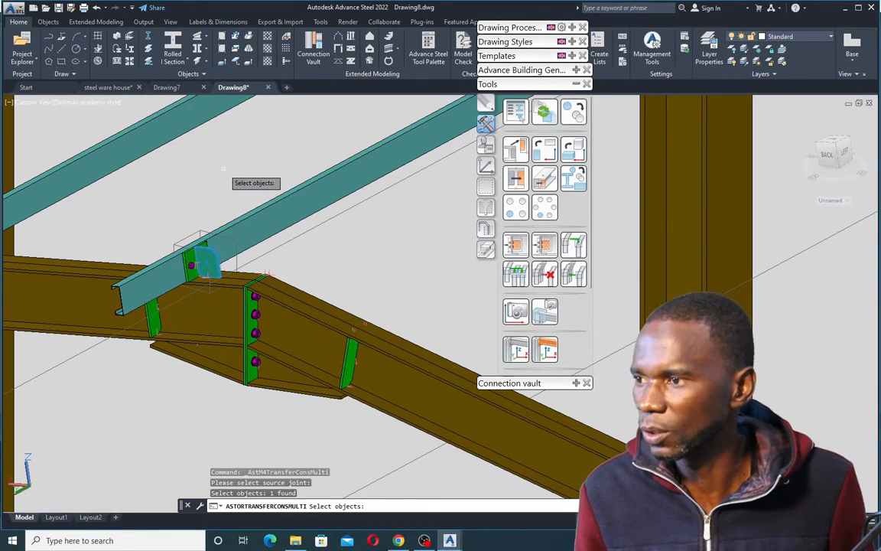
Choose the near and far end frames' purlin-side rafters as the first set of target beams for the joint copy
scroll(234, 244, "down", 3)
left_click(130, 257)
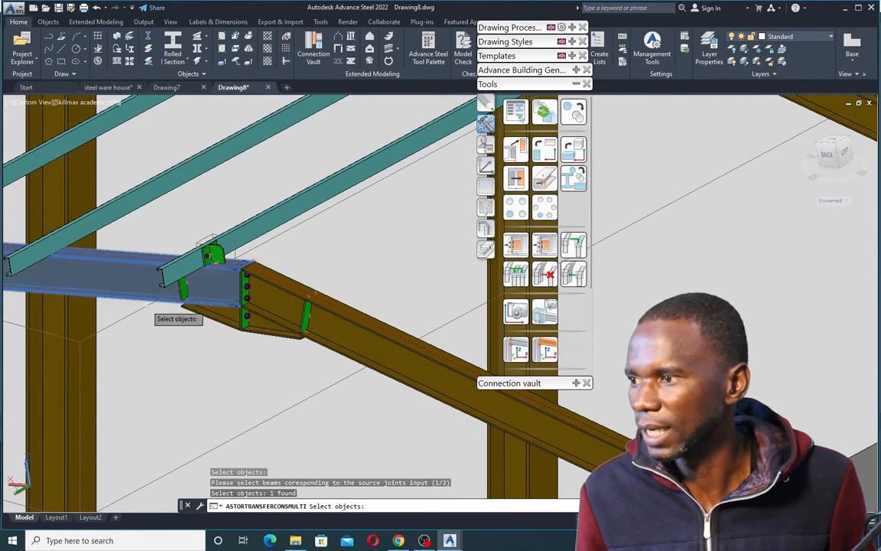
scroll(146, 301, "down", 5)
scroll(283, 241, "up", 4)
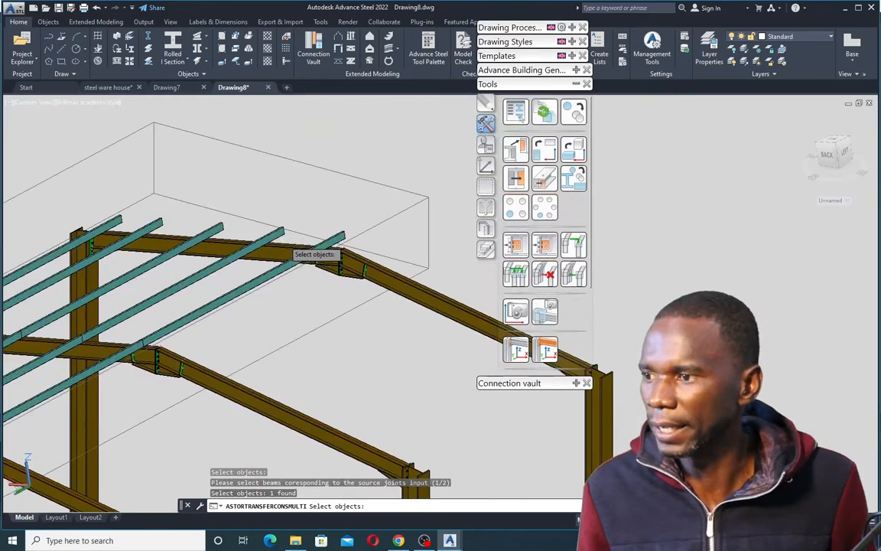
left_click(290, 246)
key("Return")
Select the five purlins in the far end bay as target purlins for the joint copy
scroll(337, 230, "down", 2)
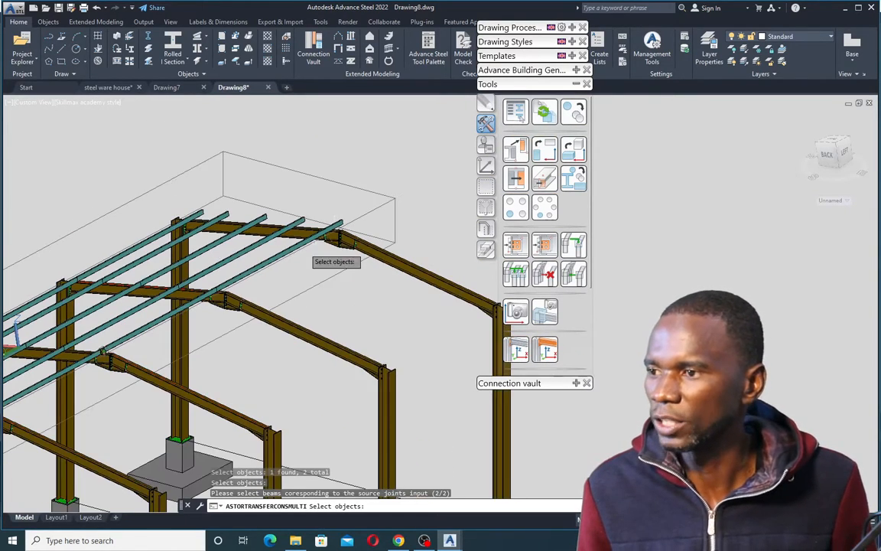
left_click(260, 265)
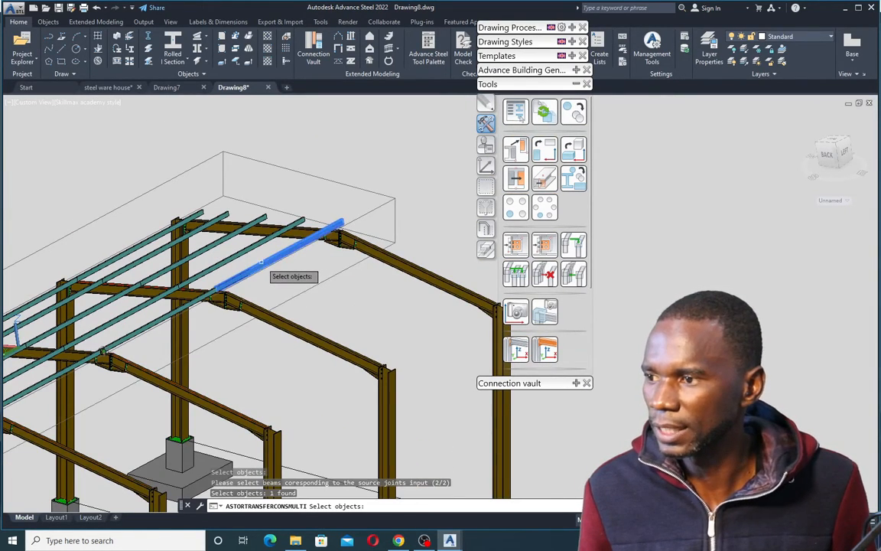
left_click(223, 249)
left_click(212, 245)
left_click(184, 242)
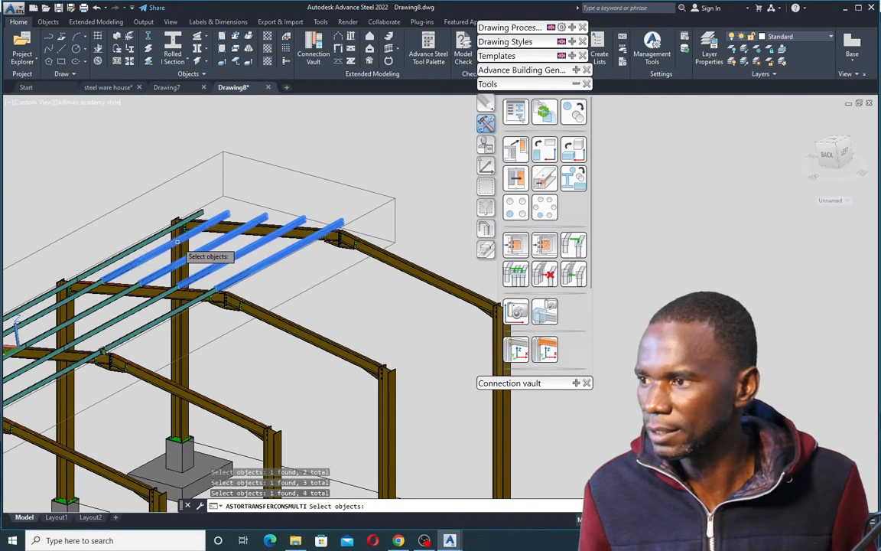
left_click(157, 239)
Add the five purlins of the near end bay to the targets and complete the single purlin plate copy
scroll(306, 193, "down", 5)
scroll(260, 240, "up", 6)
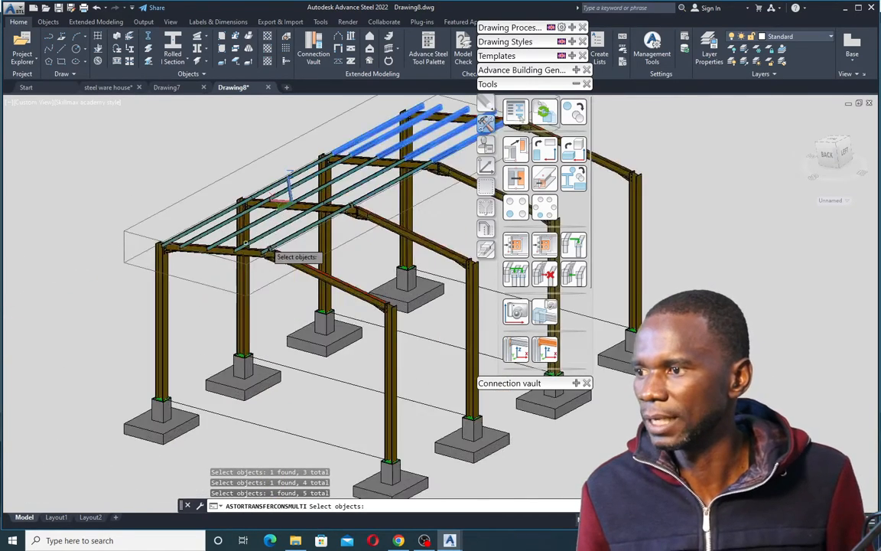
left_click(312, 234)
left_click(280, 223)
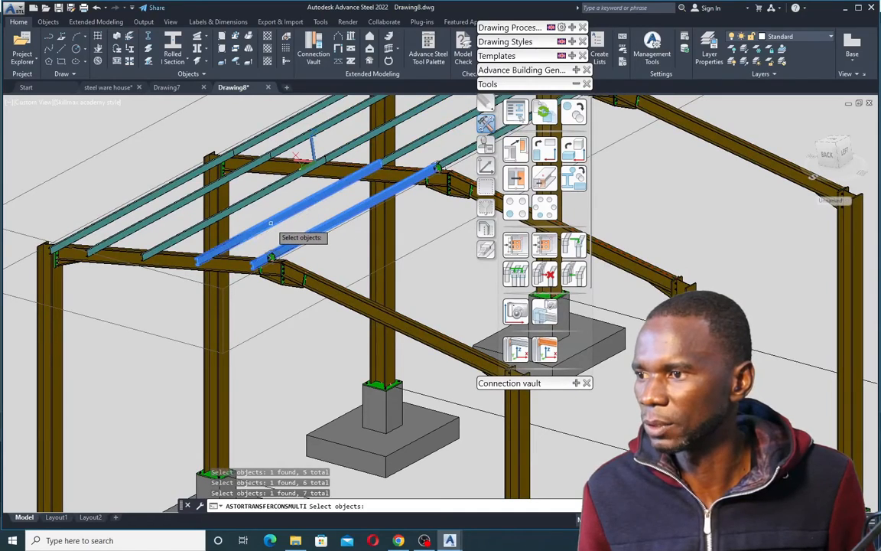
left_click(239, 206)
left_click(183, 191)
left_click(174, 191)
scroll(245, 229, "down", 4)
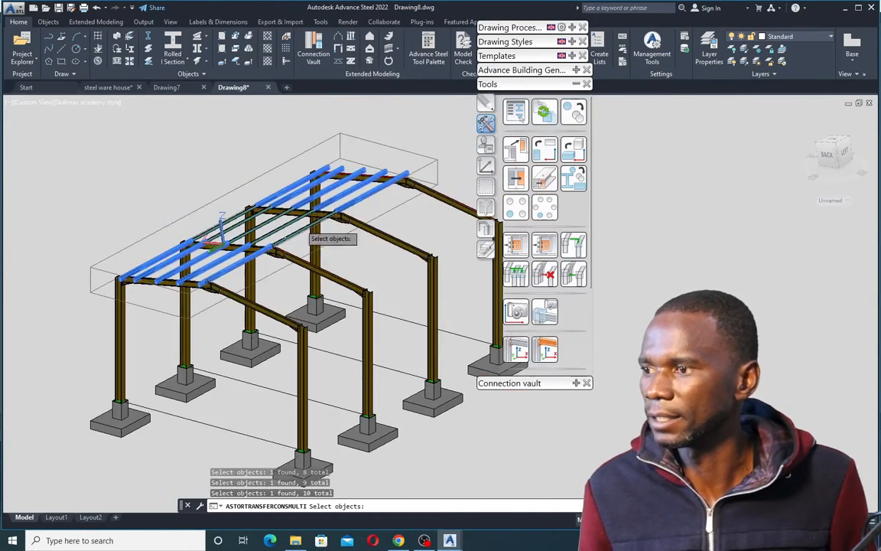
scroll(411, 185, "up", 6)
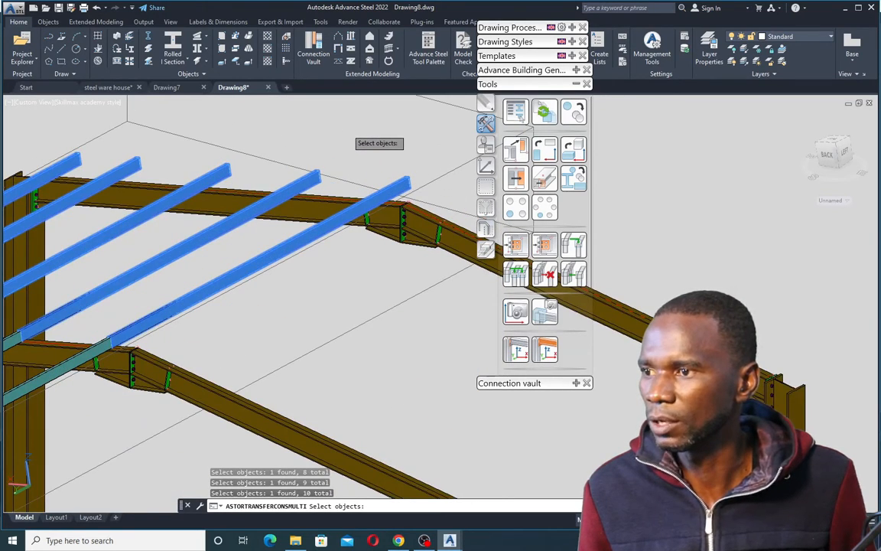
key("Return")
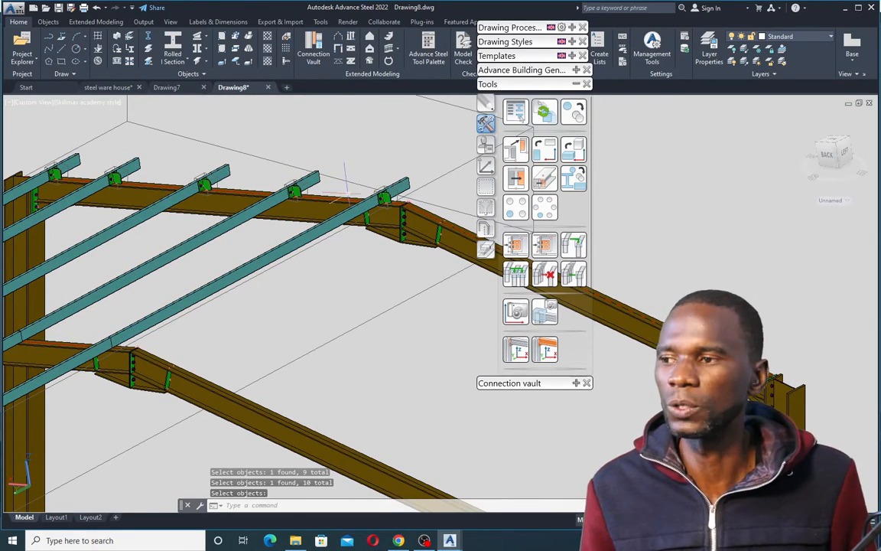
Start another multiple joint copy with the double purlin splice plate on the intermediate frame as the source joint
scroll(345, 195, "up", 5)
scroll(348, 177, "down", 9)
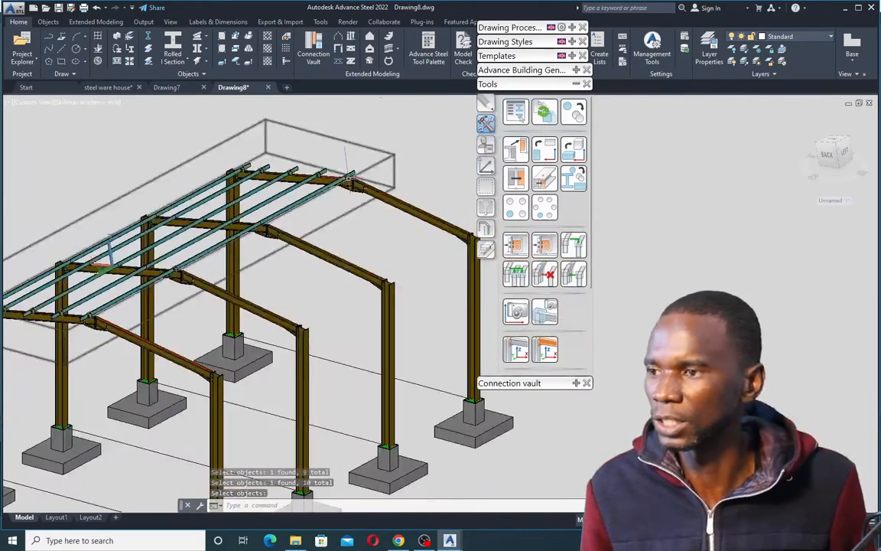
scroll(346, 178, "down", 3)
scroll(287, 208, "up", 10)
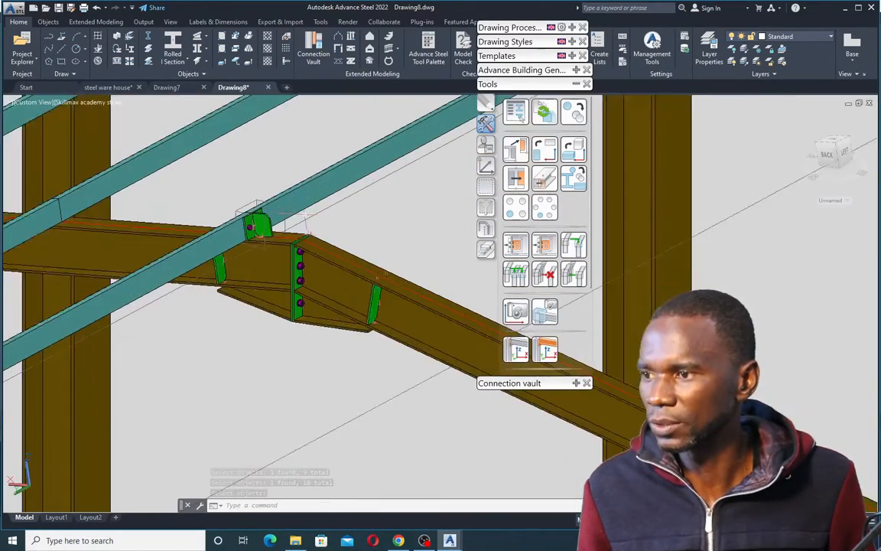
scroll(303, 219, "up", 2)
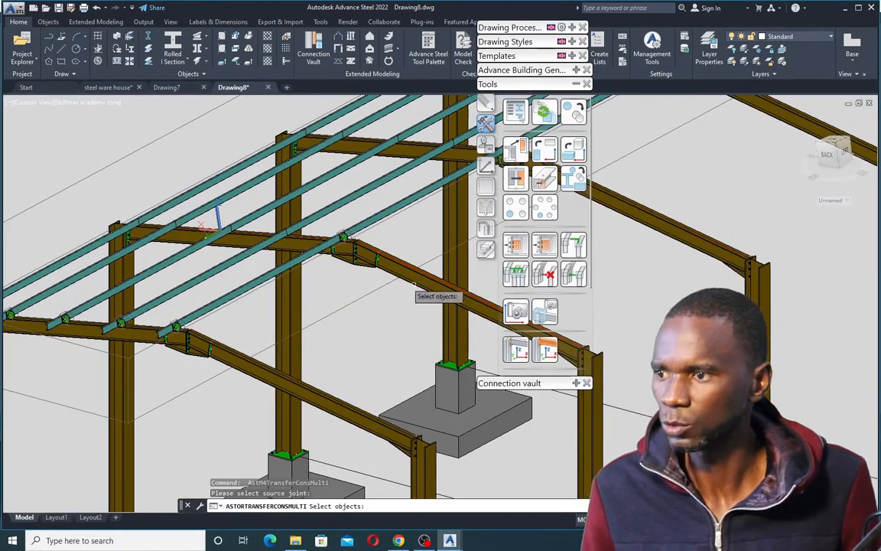
scroll(322, 271, "up", 8)
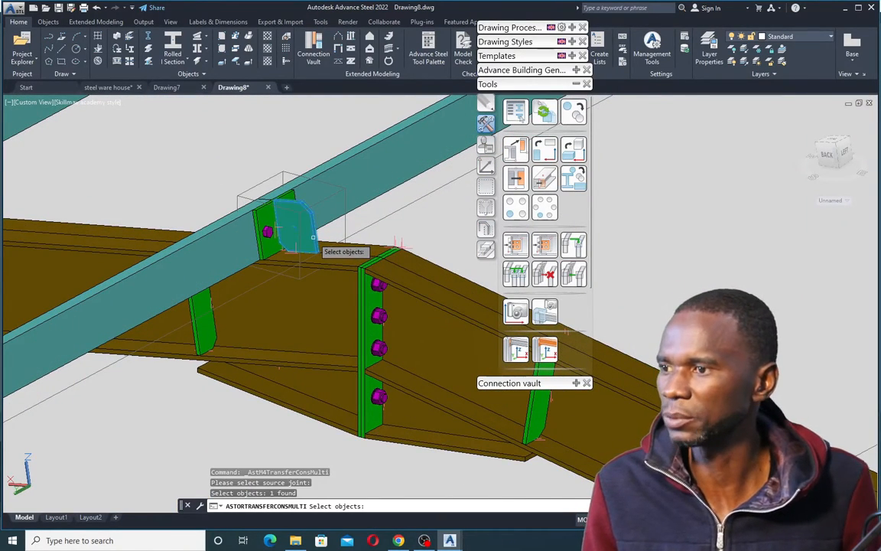
left_click(313, 237)
key("Return")
Choose the two intermediate frames' purlin-side rafters as the first set of target beams for the splice plate copy
scroll(295, 145, "down", 6)
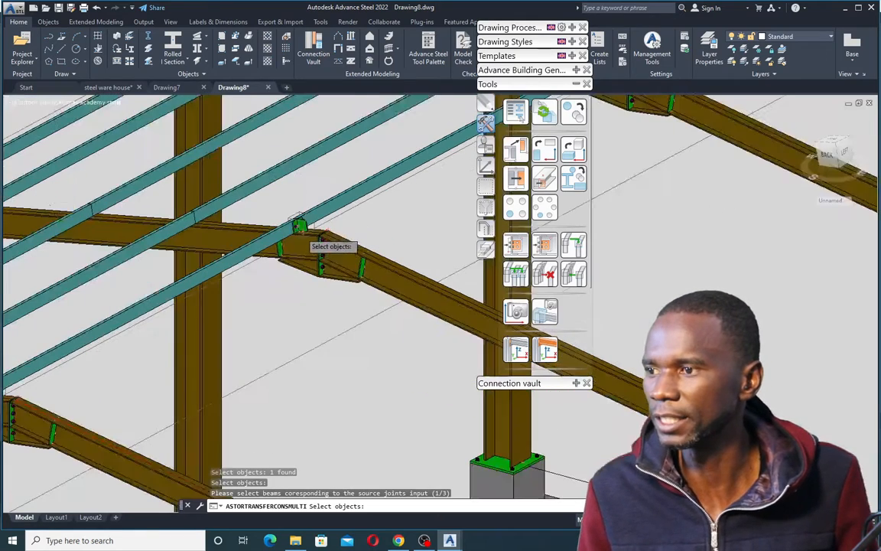
left_click(246, 232)
scroll(291, 245, "down", 3)
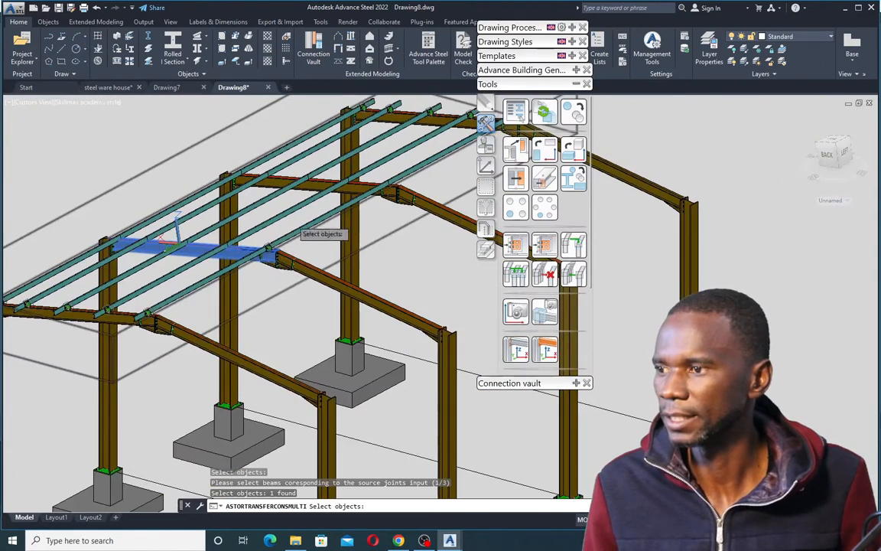
left_click(322, 184)
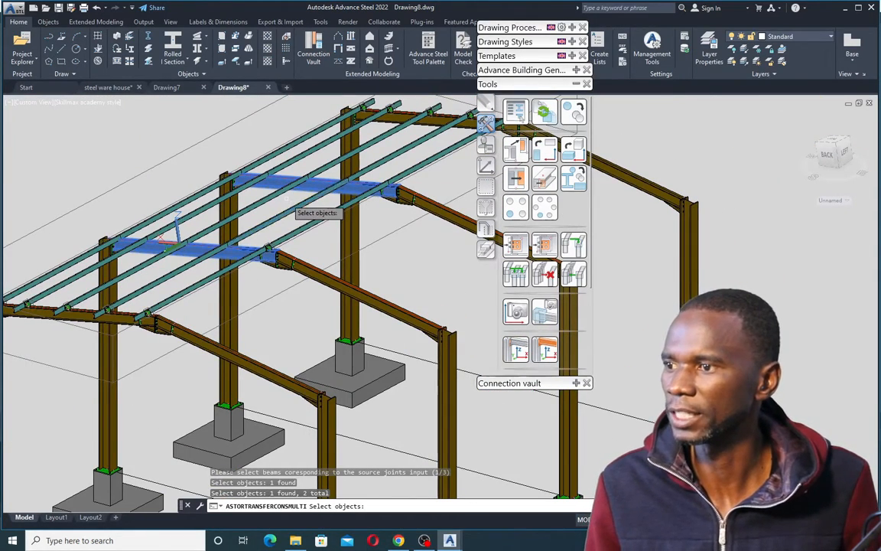
key("Return")
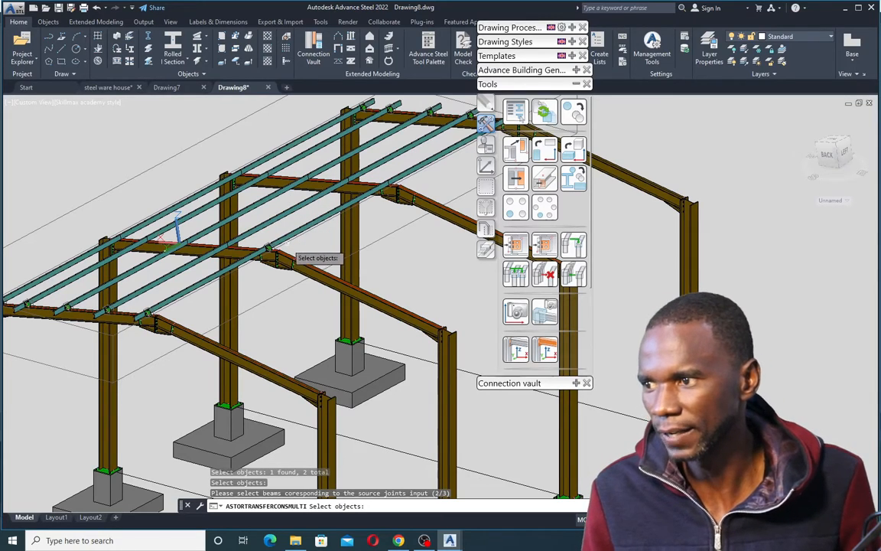
Select the five purlins of the far end bay as the second set of target beams for the splice plate copy
scroll(289, 229, "down", 4)
scroll(372, 197, "up", 6)
scroll(373, 201, "up", 3)
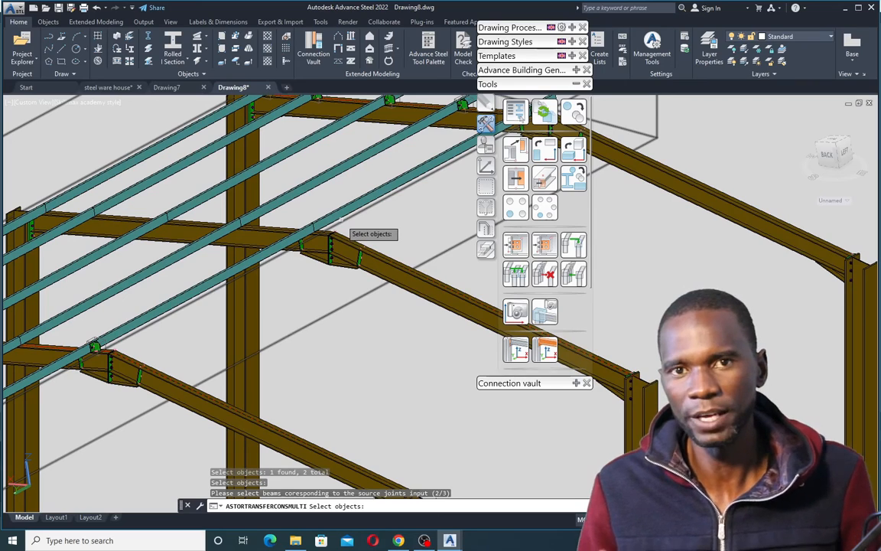
scroll(329, 191, "down", 4)
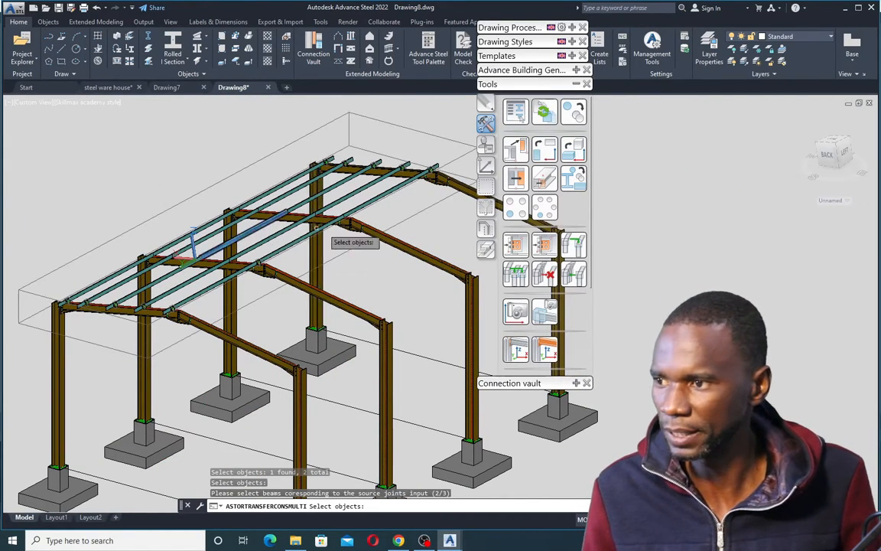
scroll(355, 210, "up", 5)
left_click(363, 195)
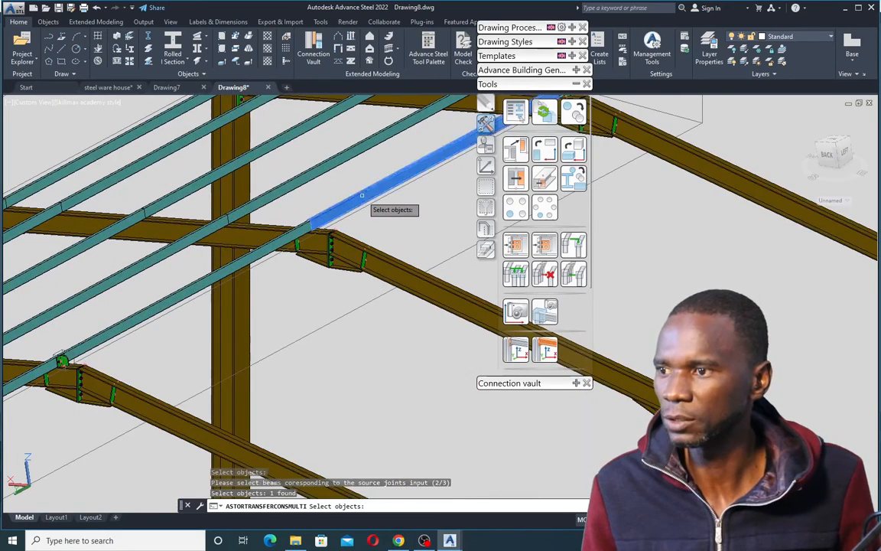
left_click(323, 174)
scroll(343, 215, "down", 3)
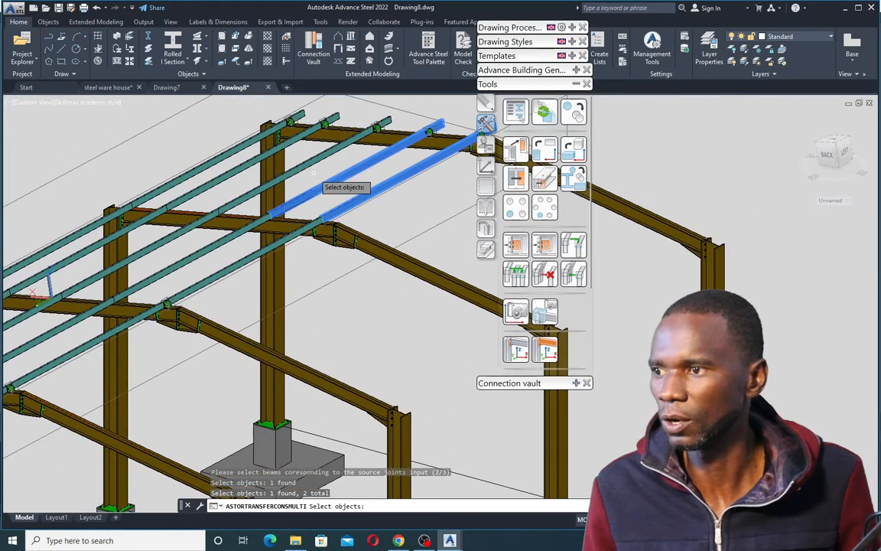
left_click(317, 174)
left_click(252, 169)
left_click(212, 136)
scroll(338, 211, "down", 3)
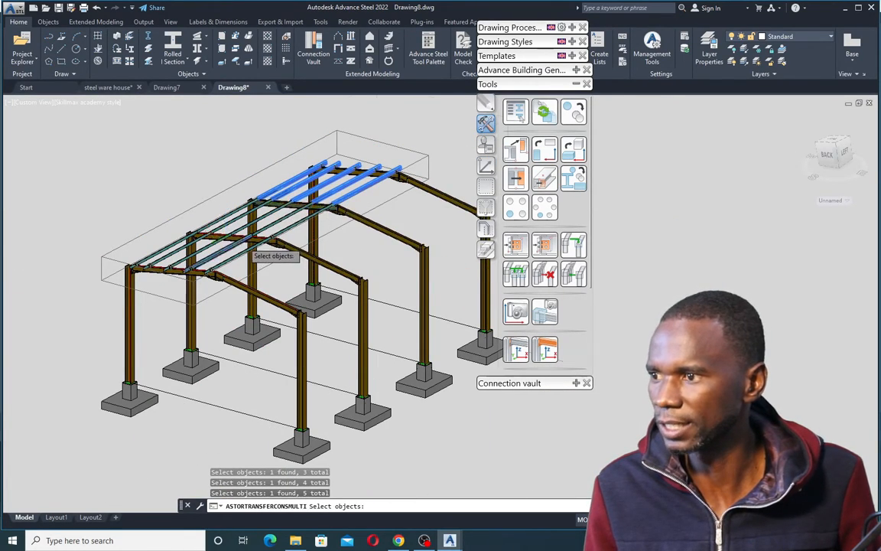
Add the five purlins of the near end bay to the second target set and accept that set
scroll(253, 248, "up", 3)
left_click(219, 260)
left_click(212, 253)
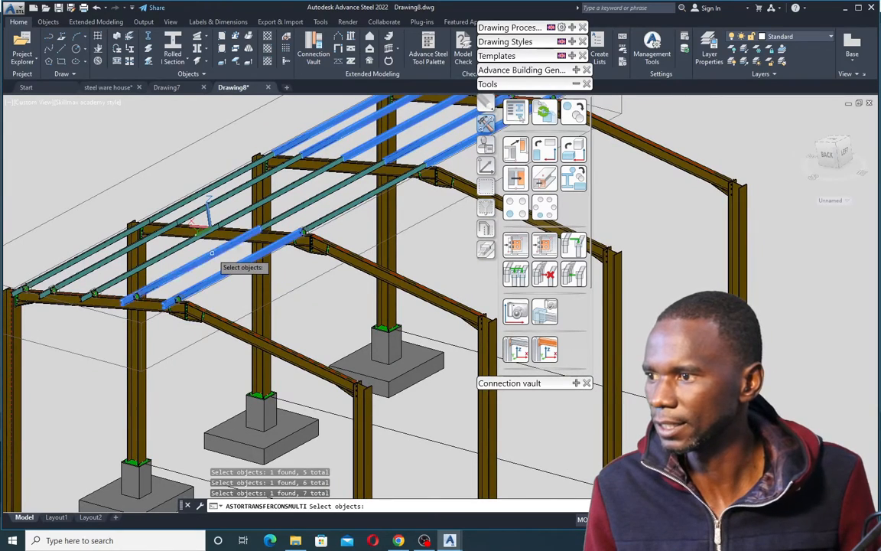
left_click(172, 251)
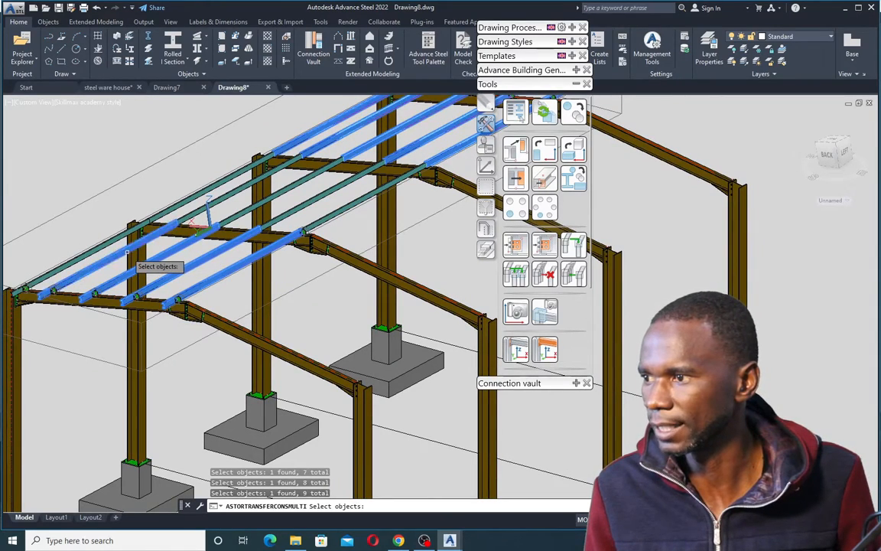
left_click(130, 245)
left_click(128, 242)
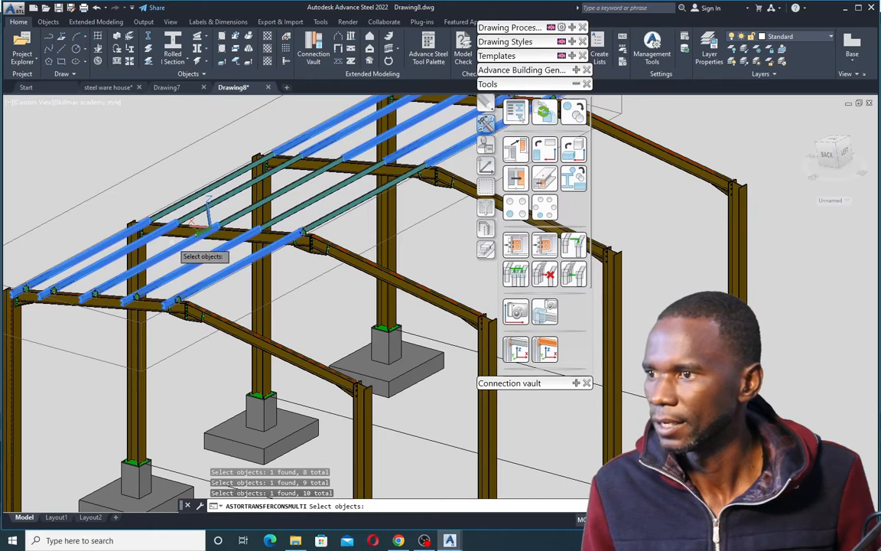
scroll(201, 174, "down", 3)
key("Return")
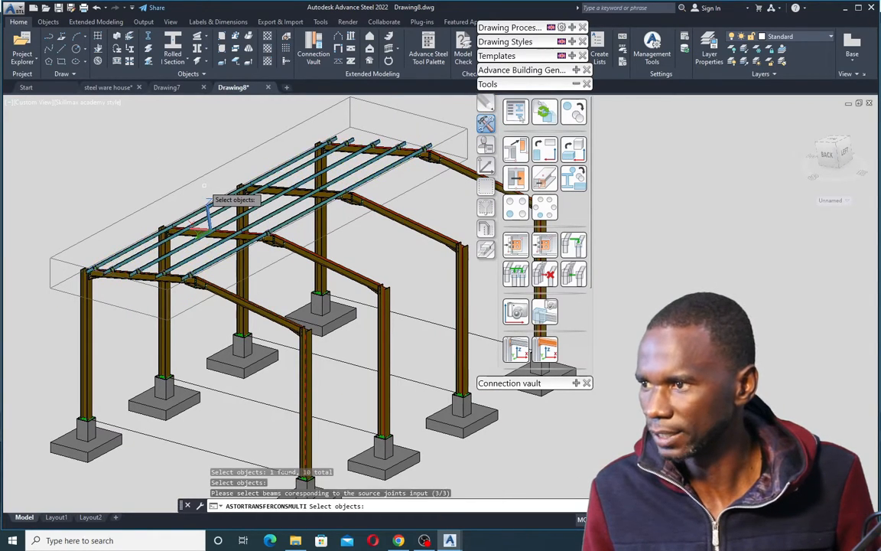
Select the five middle bay purlins as the third target set and complete the double purlin splice plate copy
scroll(264, 213, "up", 2)
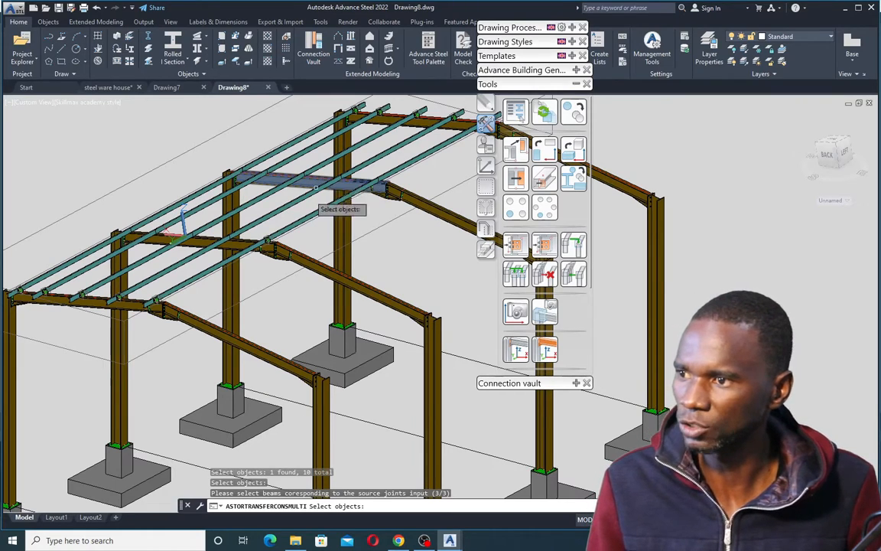
scroll(300, 221, "up", 2)
left_click(298, 218)
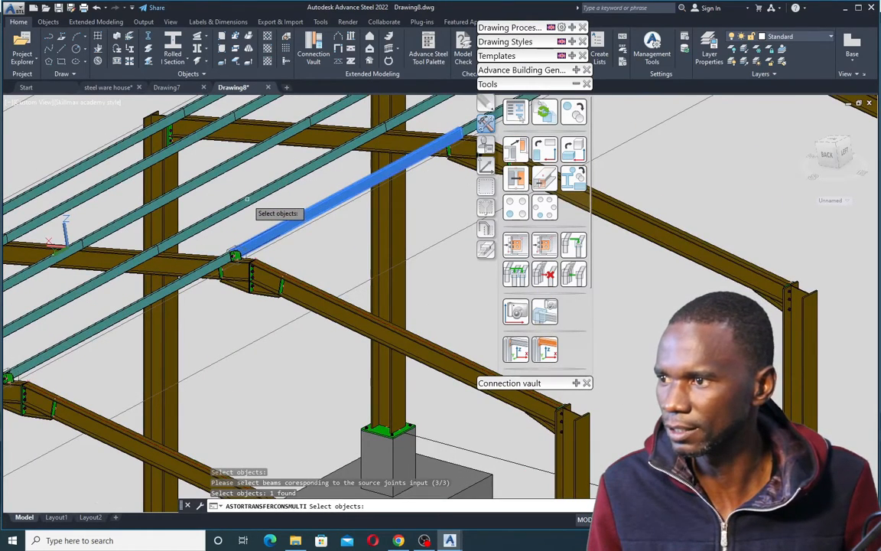
left_click(218, 178)
left_click(156, 179)
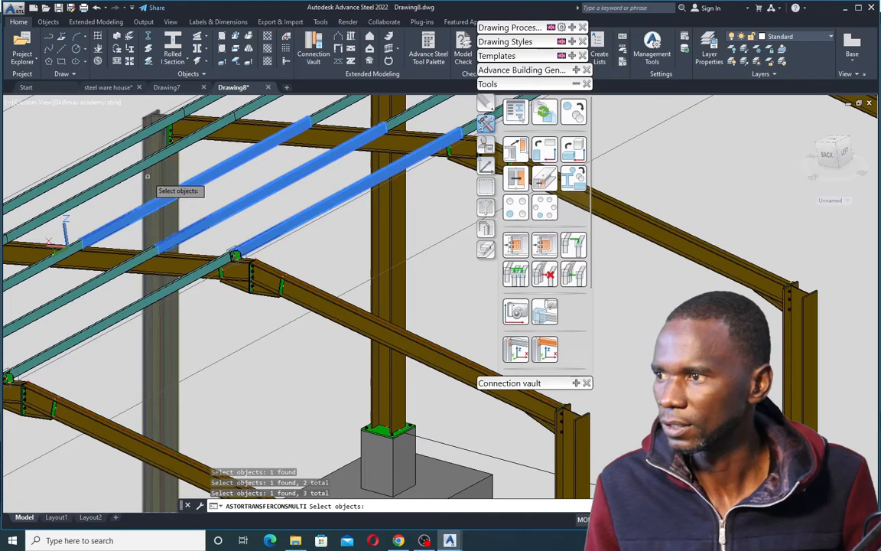
left_click(139, 170)
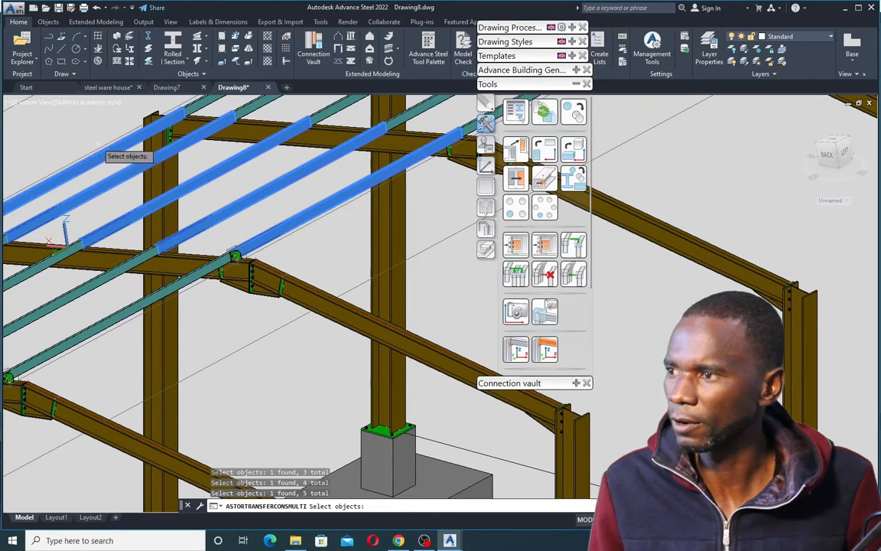
left_click(84, 133)
key("Return")
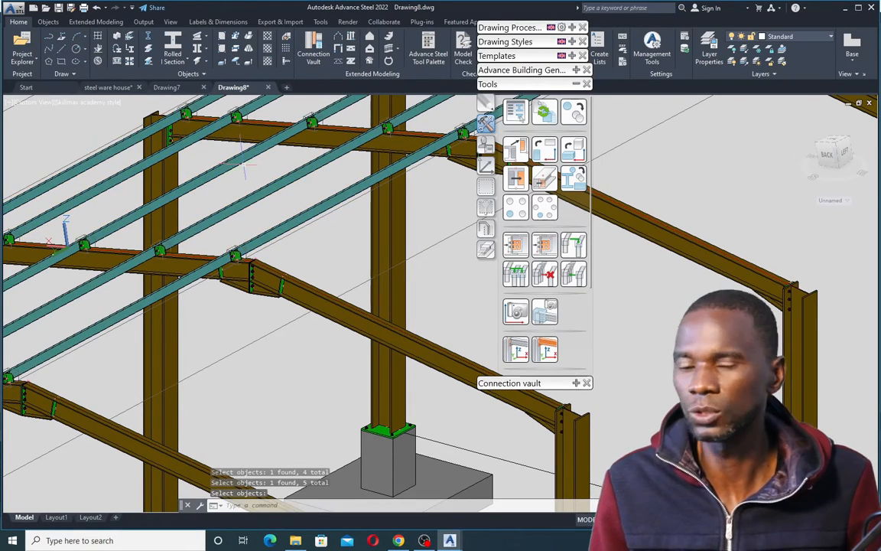
Examine the copied splice plates and purlin plates along the rafters of all frames
scroll(265, 198, "down", 5)
scroll(326, 193, "up", 6)
scroll(327, 193, "up", 5)
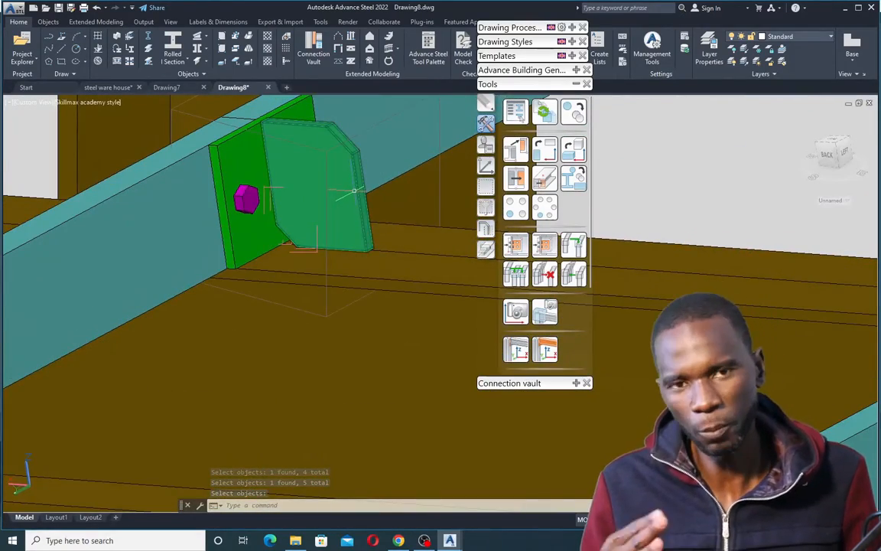
scroll(352, 192, "down", 10)
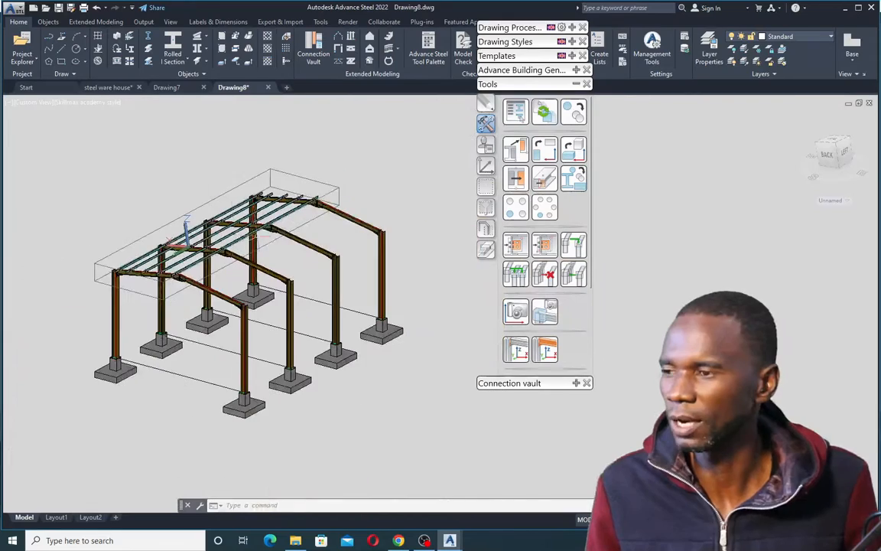
mouse_move(261, 251)
middle_mouse_down("shift")
mouse_move(294, 248)
mouse_move(260, 236)
middle_mouse_up("shift")
scroll(222, 242, "up", 8)
scroll(228, 198, "down", 4)
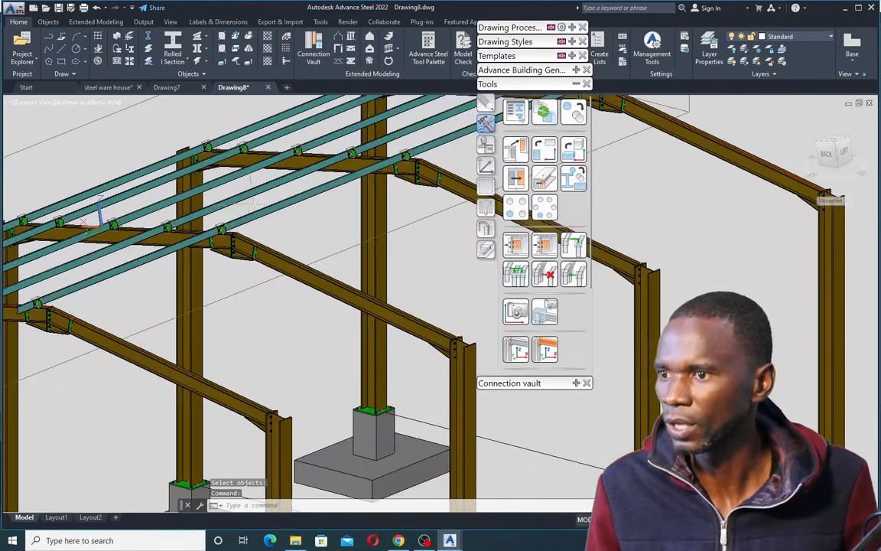
scroll(298, 189, "up", 3)
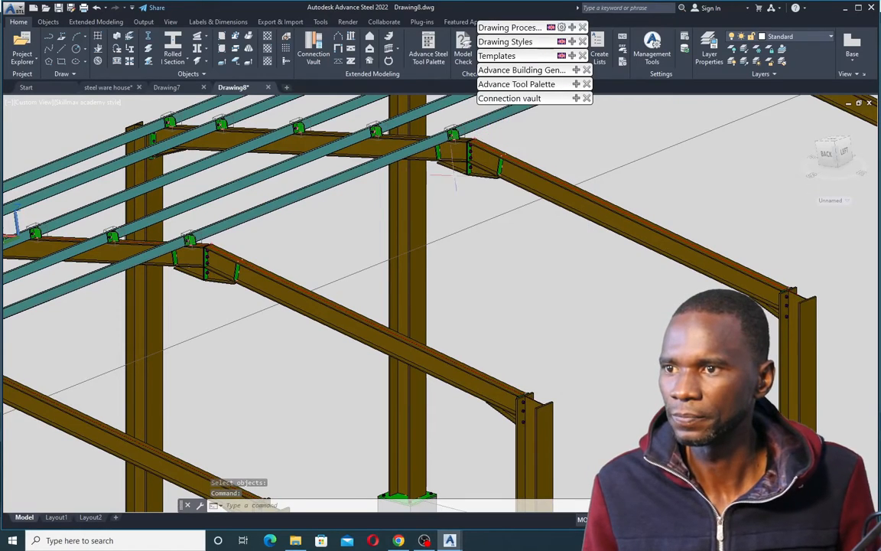
scroll(223, 271, "down", 6)
middle_click_drag(223, 272, 246, 260, "shift")
scroll(209, 254, "up", 3)
scroll(430, 289, "up", 5)
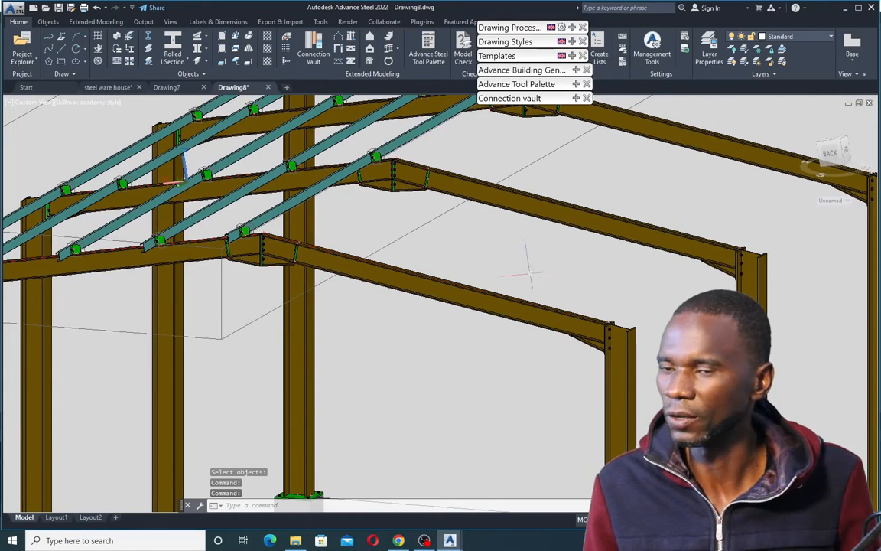
scroll(263, 255, "down", 5)
scroll(287, 243, "up", 3)
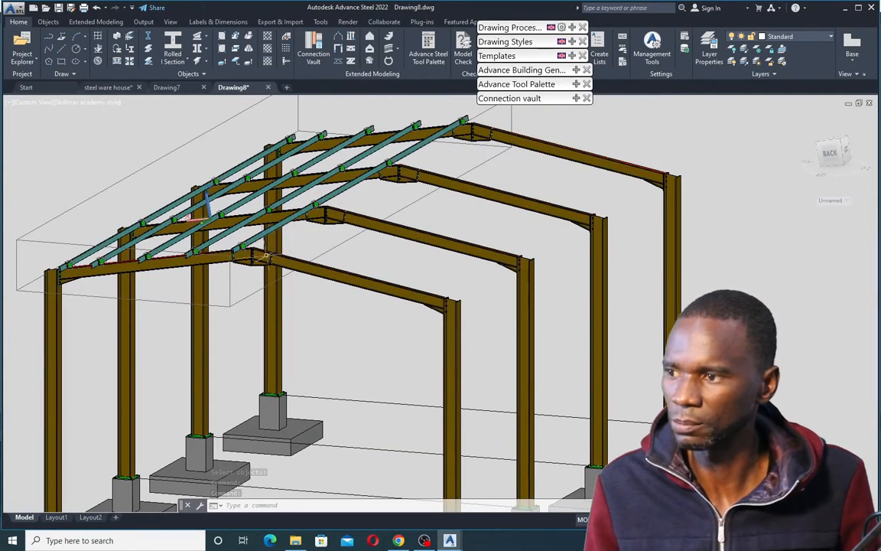
scroll(264, 256, "up", 4)
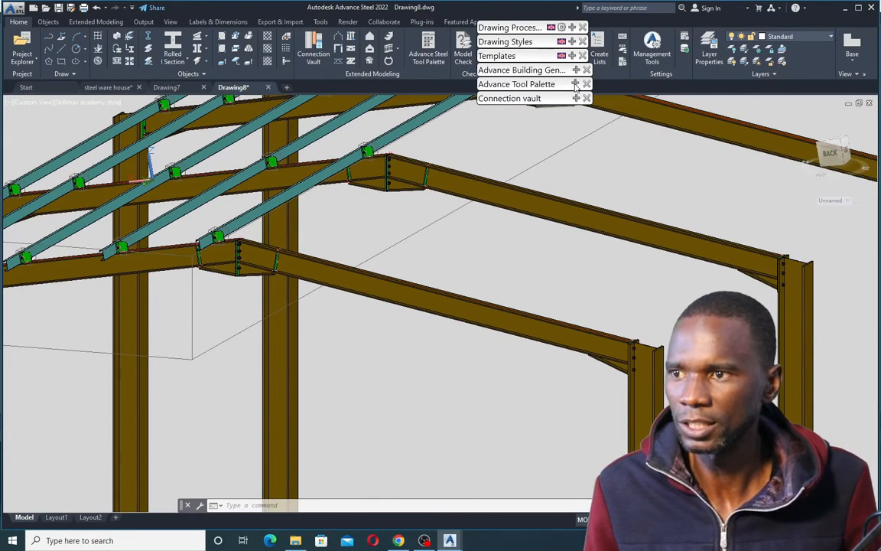
Start the Transform elements tool and select the five purlins of the far end bay as source objects
mouse_move(575, 85)
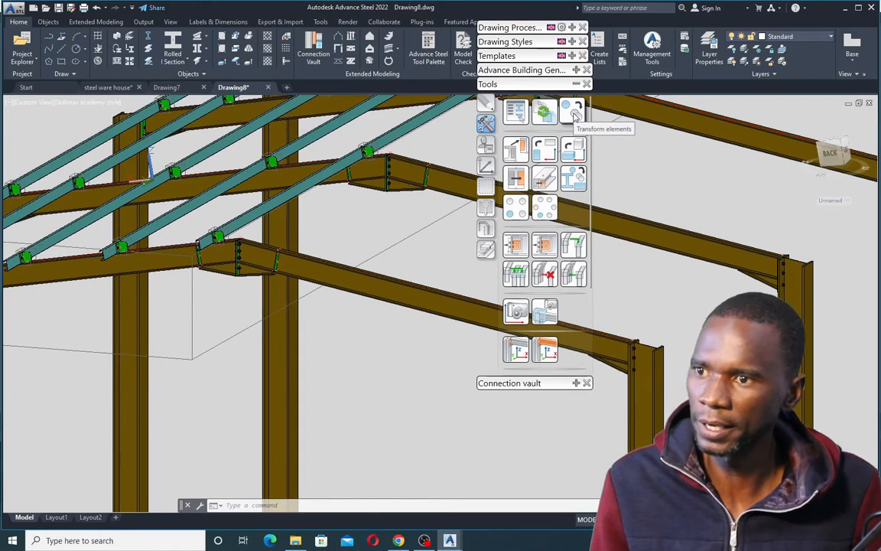
left_click(575, 114)
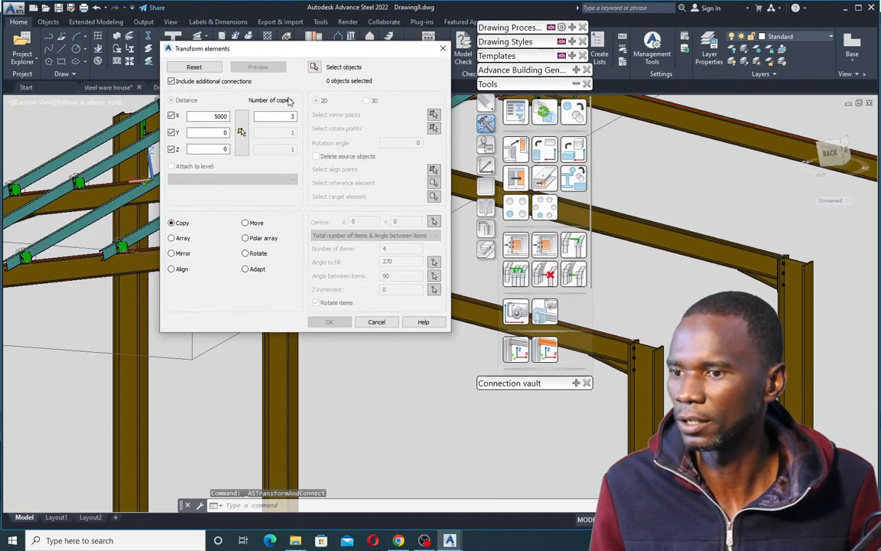
left_click_drag(258, 54, 146, 38)
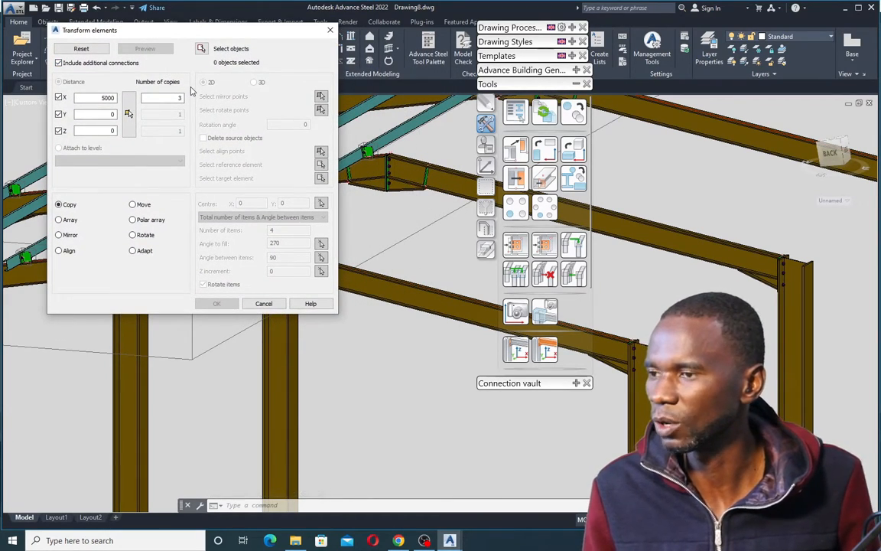
left_click(201, 49)
scroll(183, 230, "down", 4)
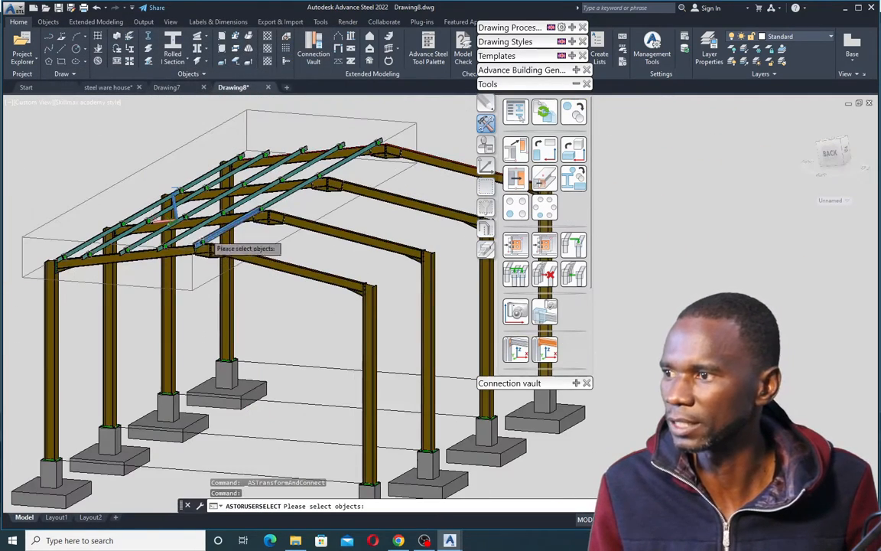
scroll(348, 161, "up", 2)
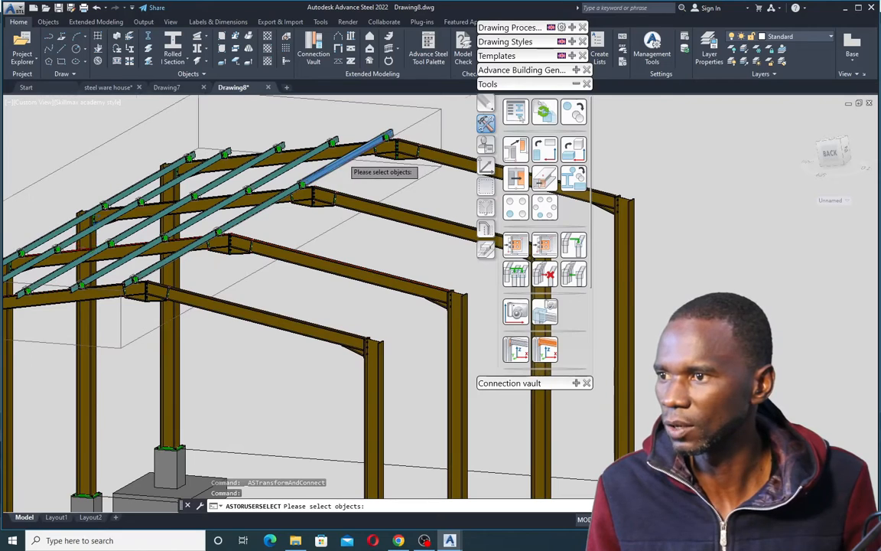
scroll(346, 163, "up", 2)
left_click(344, 167)
left_click(301, 176)
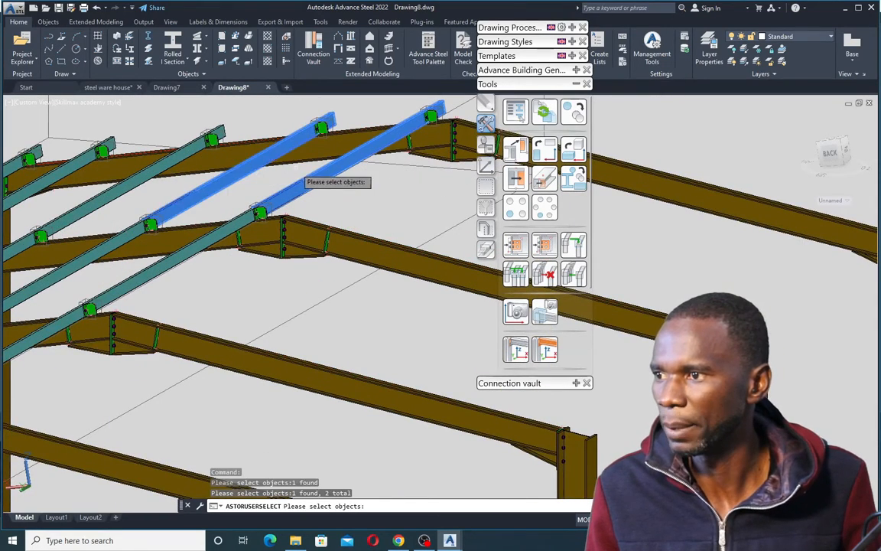
scroll(229, 177, "down", 3)
left_click(214, 178)
scroll(207, 178, "up", 3)
left_click(194, 171)
left_click(127, 178)
scroll(233, 166, "down", 2)
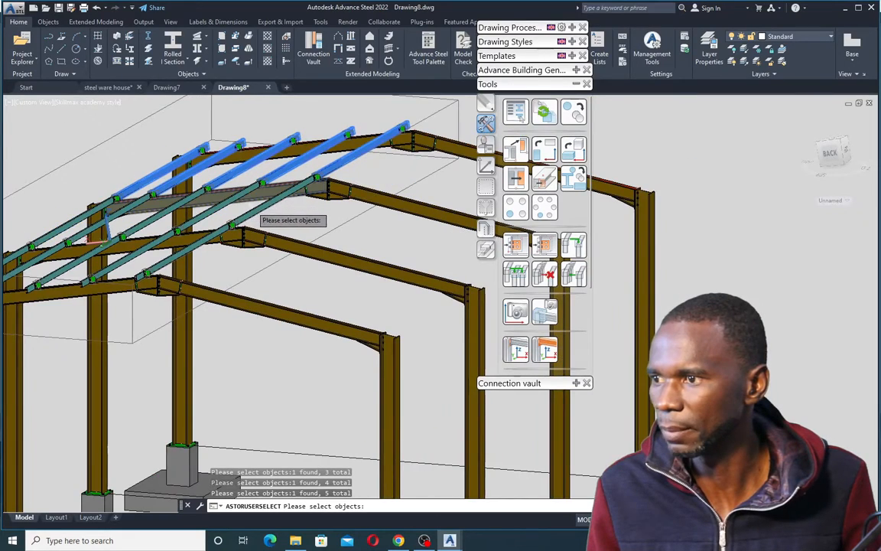
Add the five purlins of the middle bay to the transform selection
left_click(254, 211)
left_click(219, 206)
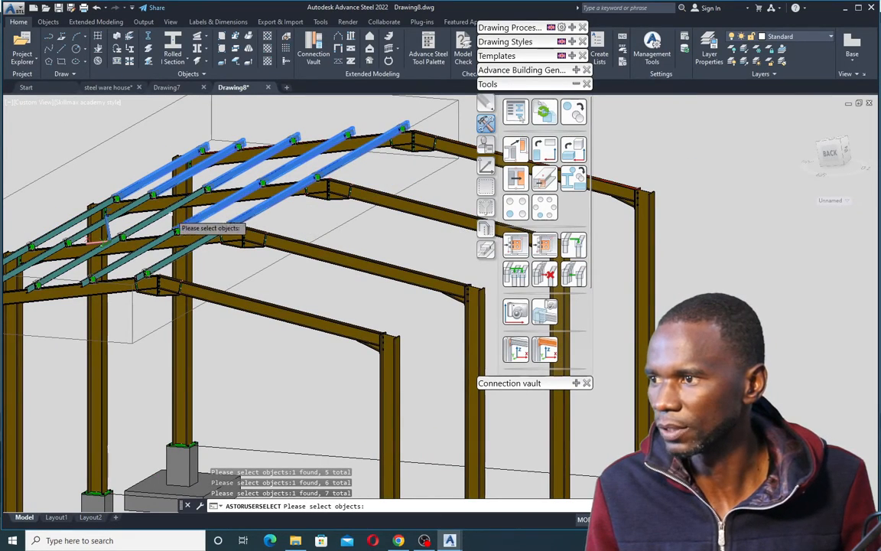
left_click(152, 216)
left_click(126, 211)
left_click(89, 218)
Add the five purlins of the near end bay to the transform selection
scroll(176, 191, "down", 3)
scroll(176, 228, "up", 3)
left_click(177, 229)
left_click(126, 238)
left_click(99, 241)
scroll(108, 229, "down", 3)
scroll(115, 222, "up", 5)
left_click(115, 207)
left_click(58, 196)
scroll(110, 218, "down", 5)
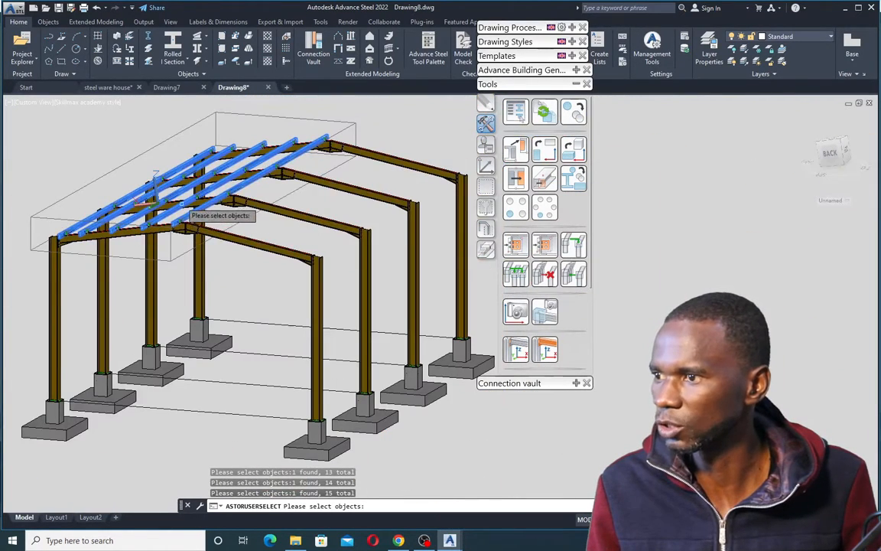
scroll(295, 162, "up", 3)
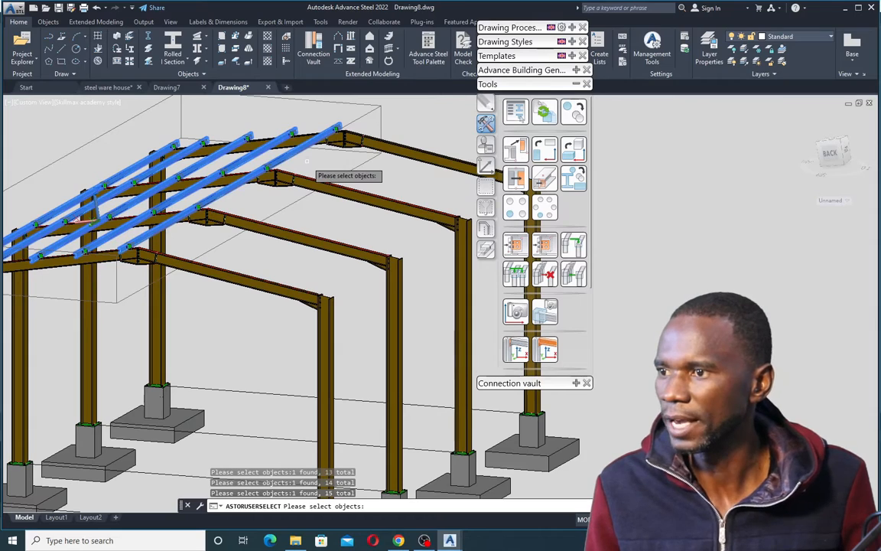
Finish the purlin selection and set the transformation to a 3D mirror with additional connections included
key("Return")
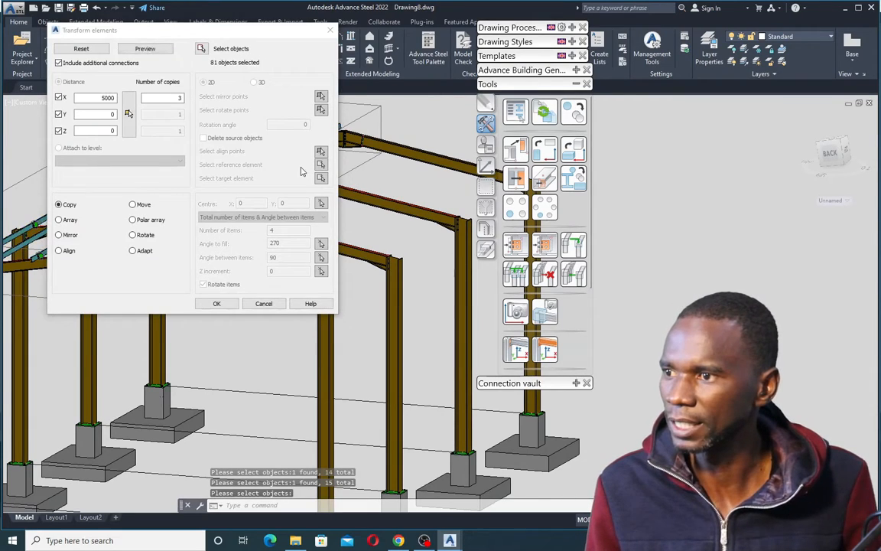
left_click(59, 63)
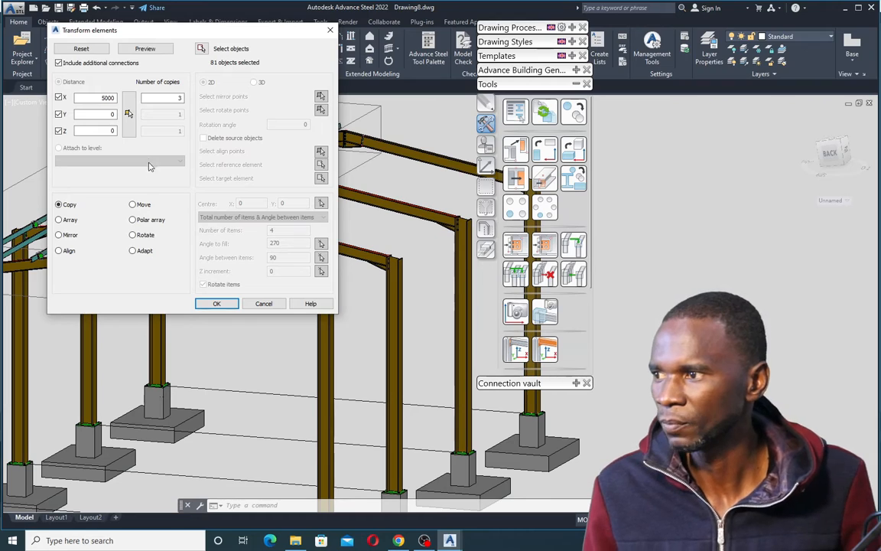
left_click(59, 235)
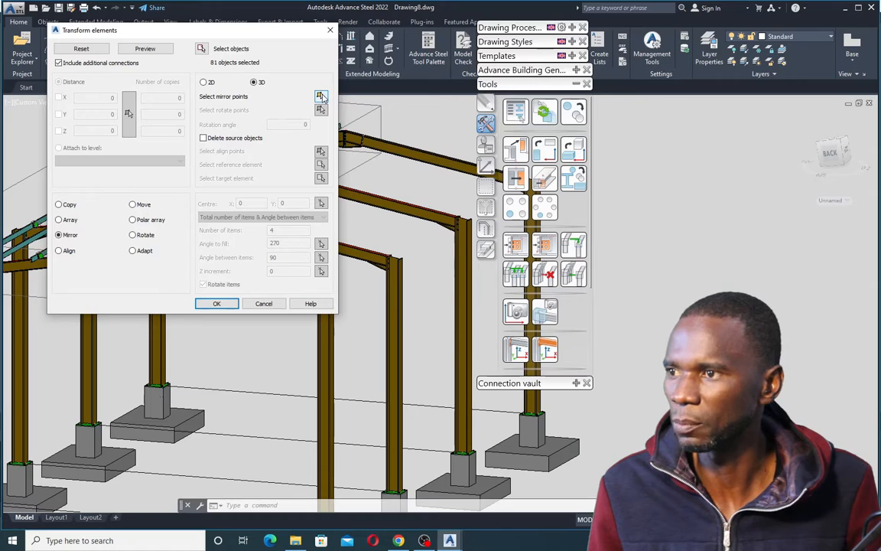
Set the first mirror plane point on the joint line between the apex end plates, at their top edge on the near frame
left_click(321, 97)
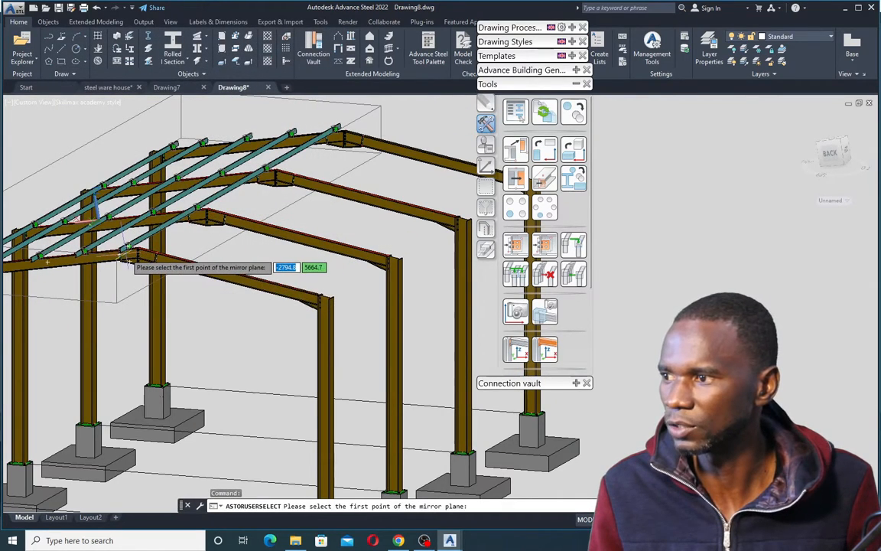
scroll(137, 254, "up", 5)
scroll(132, 251, "up", 2)
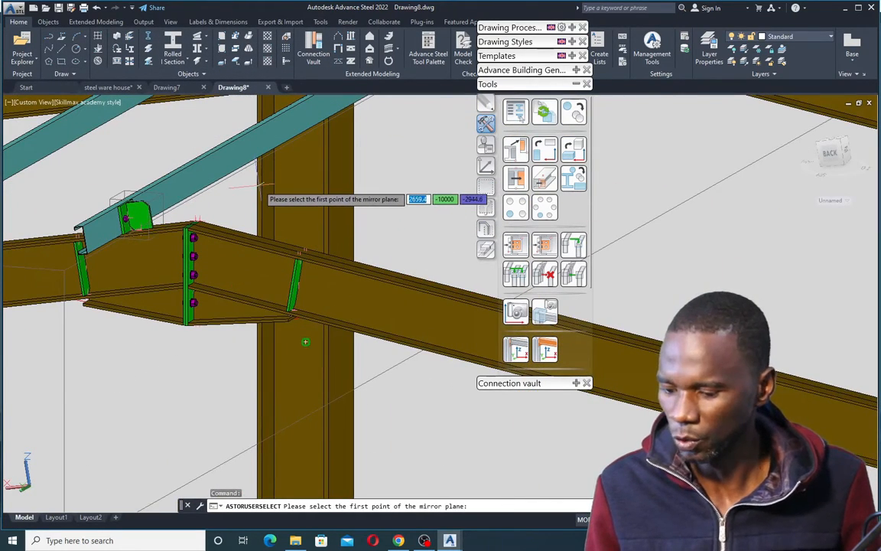
middle_click_drag(260, 188, 252, 203, "shift")
scroll(202, 218, "up", 5)
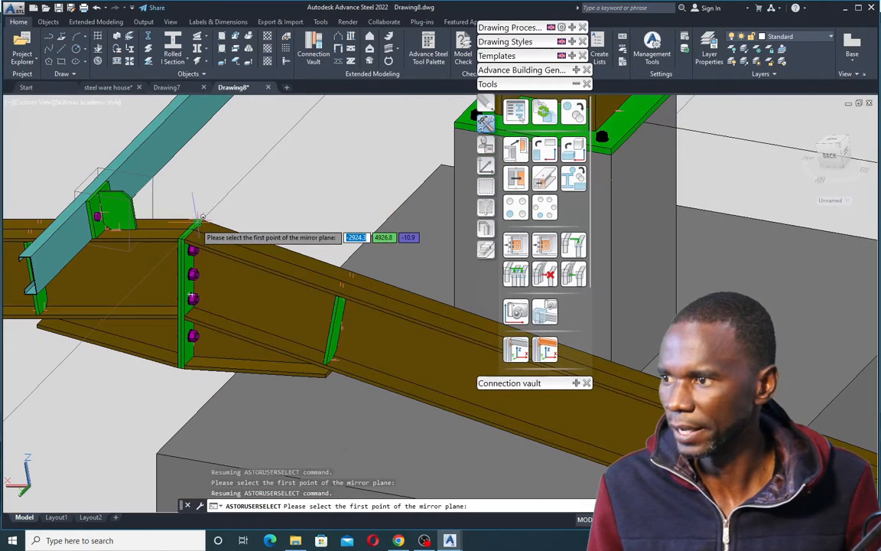
scroll(202, 218, "up", 5)
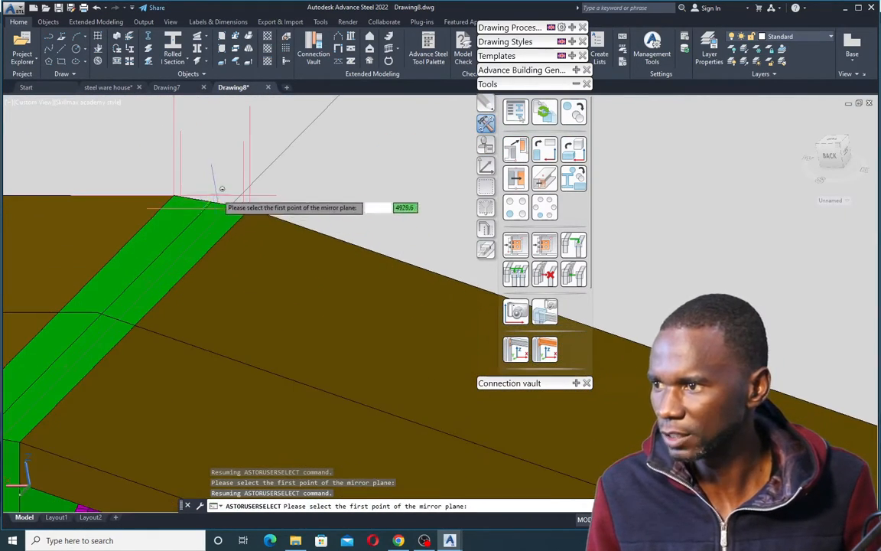
left_click(216, 198)
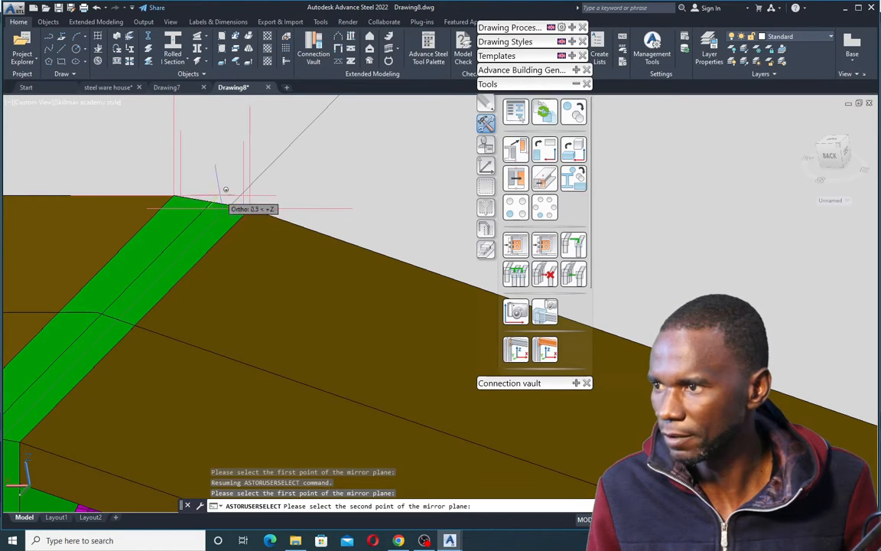
Define the second and third mirror plane points at the front top and bottom ends of the apex end plates' joint line
scroll(237, 179, "down", 3)
scroll(160, 248, "up", 4)
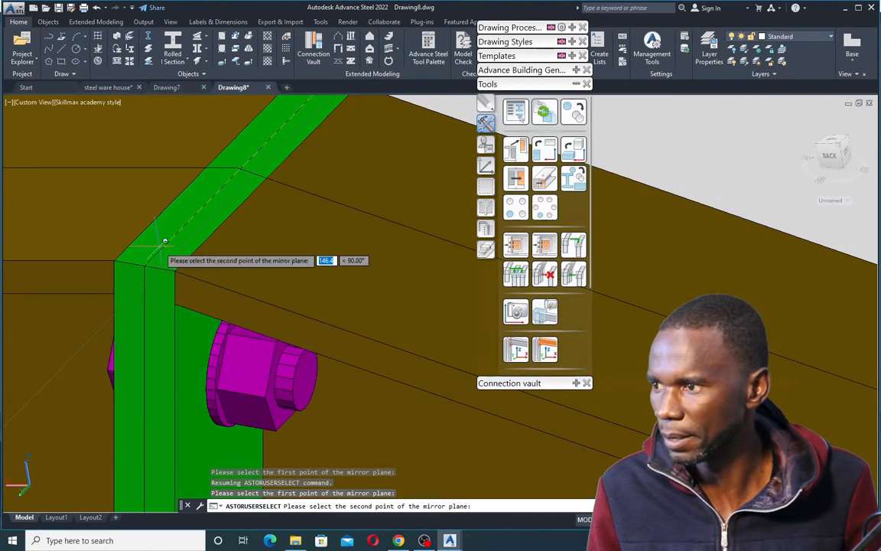
left_click(143, 269)
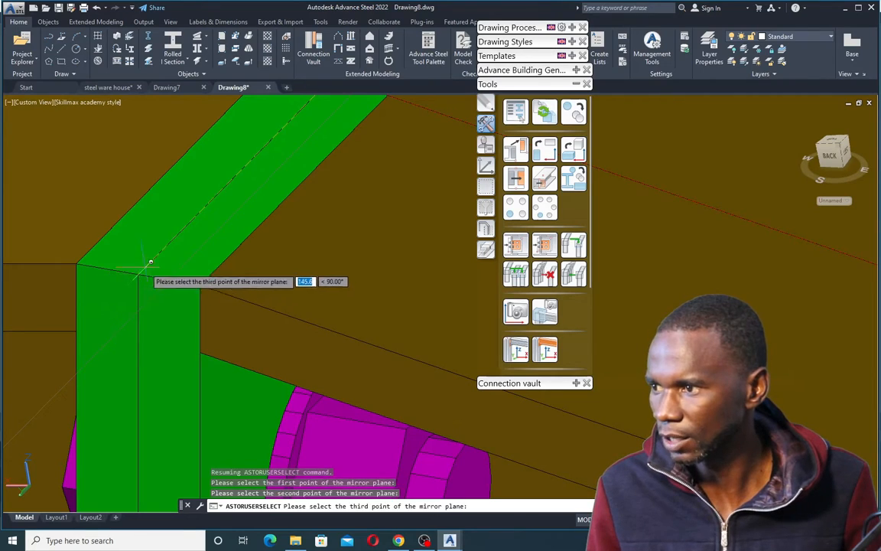
scroll(196, 170, "down", 3)
scroll(190, 191, "down", 3)
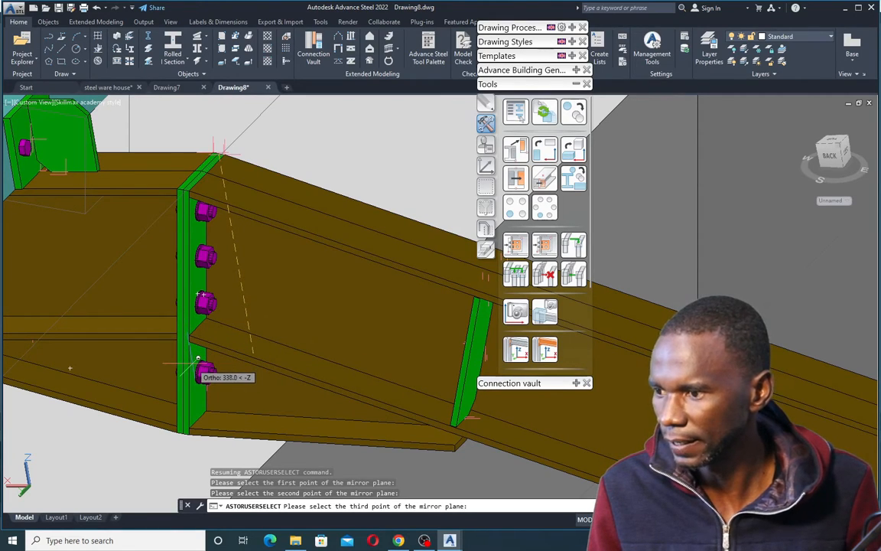
scroll(185, 394, "up", 2)
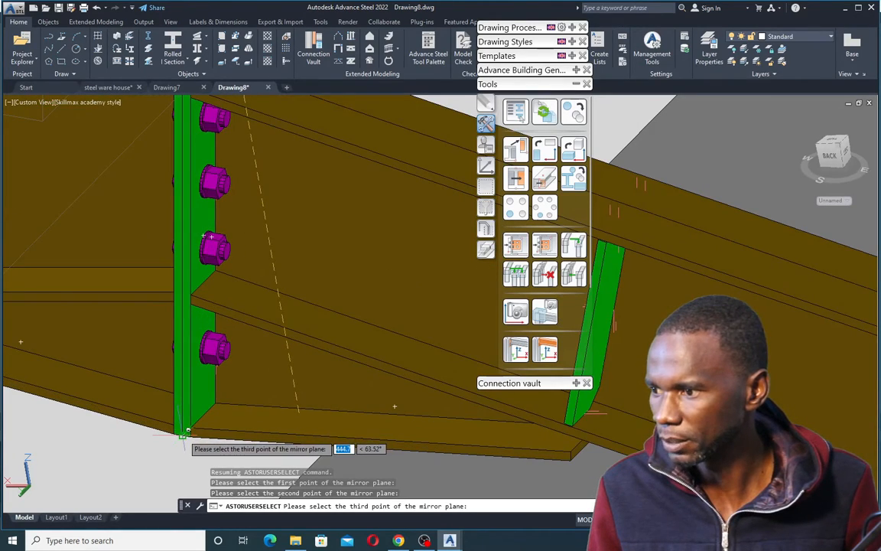
left_click(187, 432)
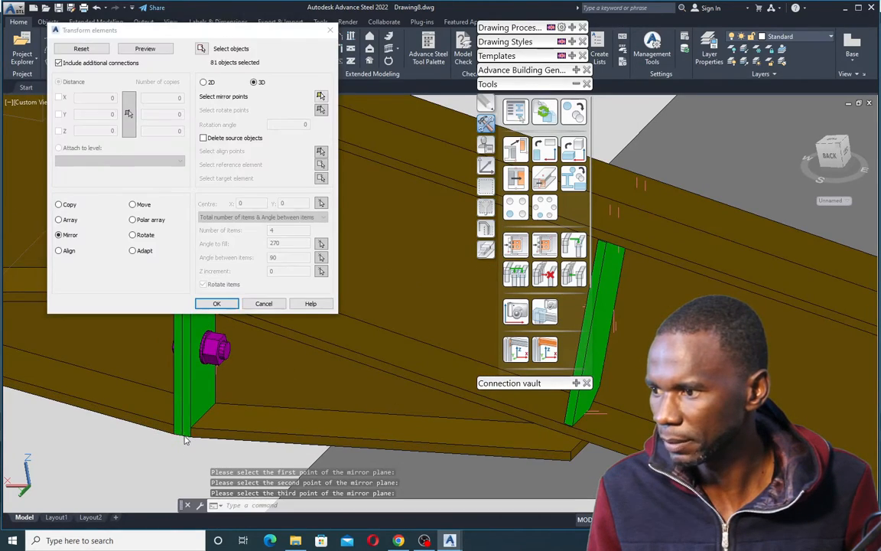
Preview the mirror and examine the mirrored purlins and their connection plates along the opposite roof slope
left_click(145, 50)
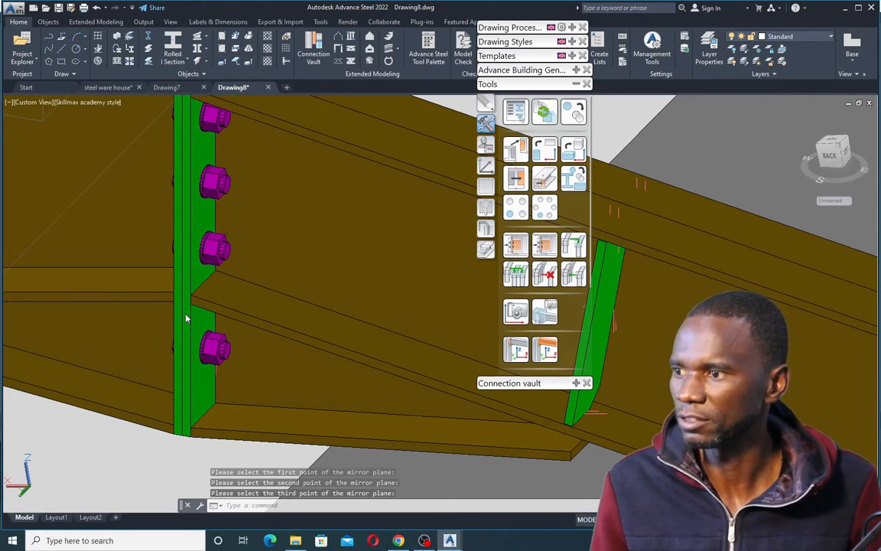
scroll(186, 318, "down", 10)
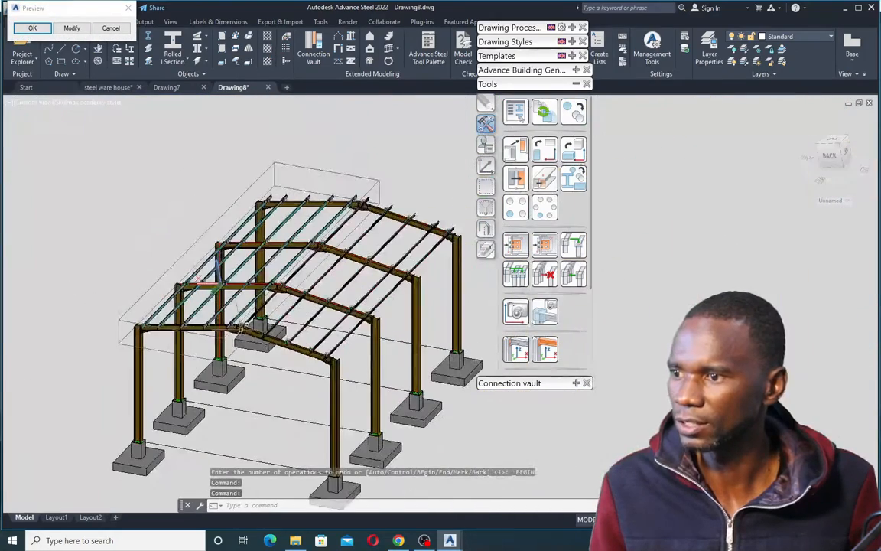
scroll(299, 283, "up", 5)
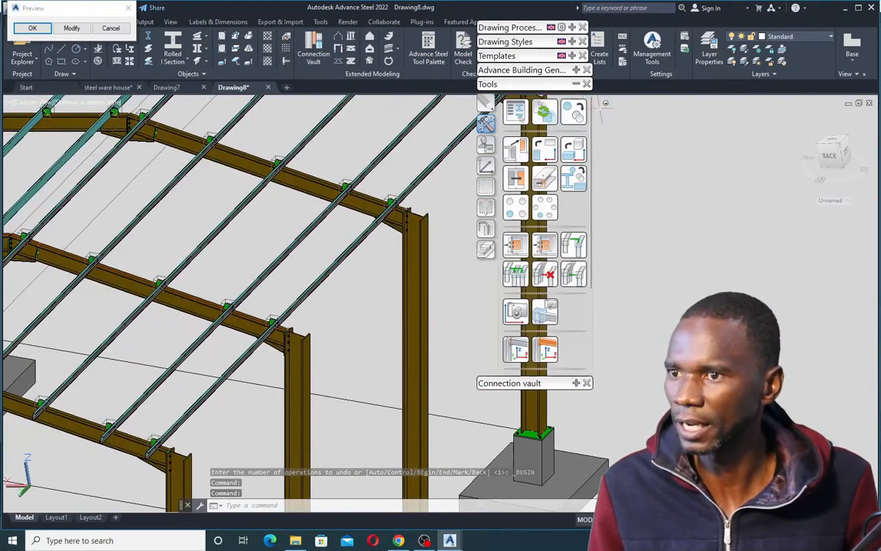
left_click(576, 84)
scroll(451, 249, "down", 5)
middle_click_drag(376, 281, 352, 262, "shift")
scroll(353, 265, "up", 3)
scroll(359, 262, "up", 7)
scroll(264, 261, "down", 5)
middle_click_drag(228, 276, 322, 290, "shift")
scroll(392, 268, "up", 3)
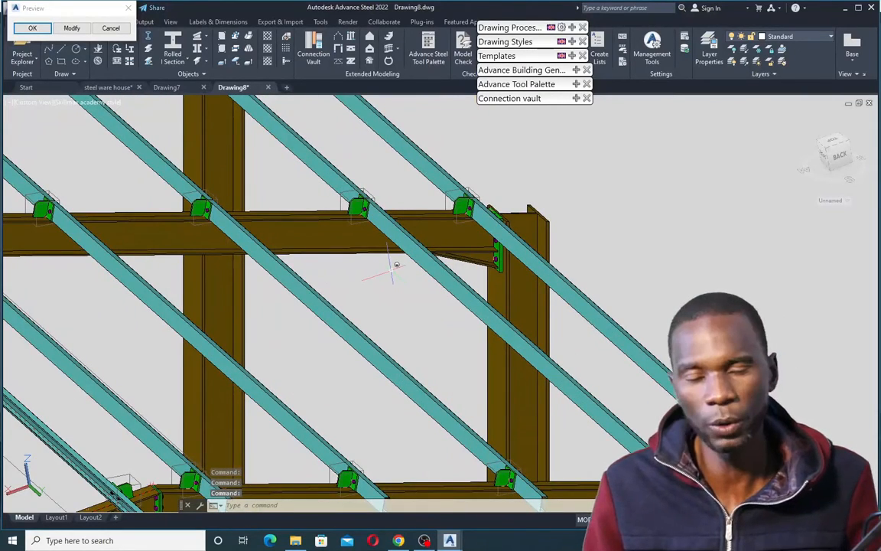
scroll(391, 269, "down", 5)
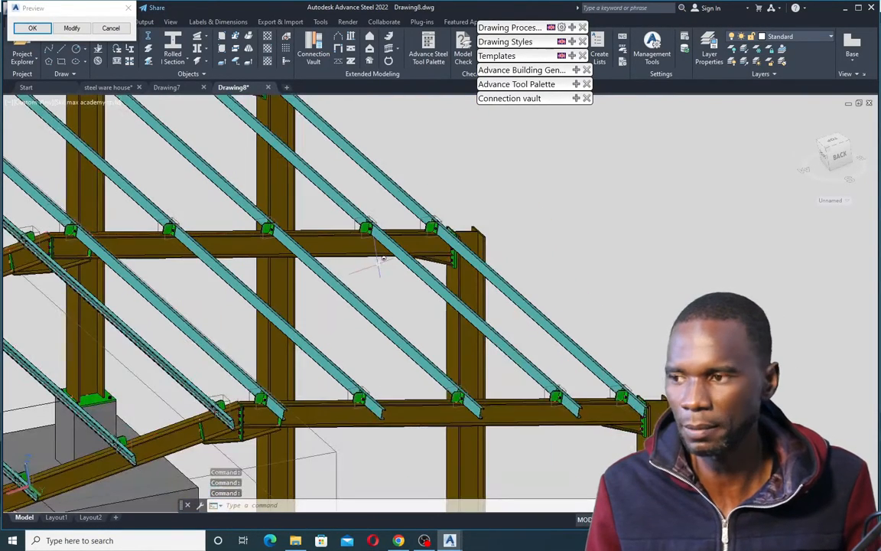
scroll(362, 266, "up", 2)
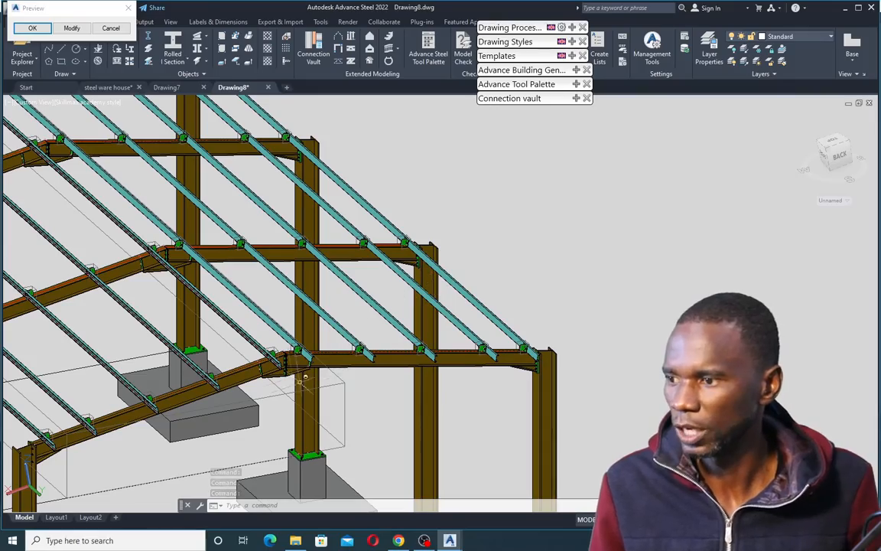
scroll(333, 279, "down", 3)
middle_click_drag(500, 237, 414, 238, "shift")
scroll(414, 238, "down", 5)
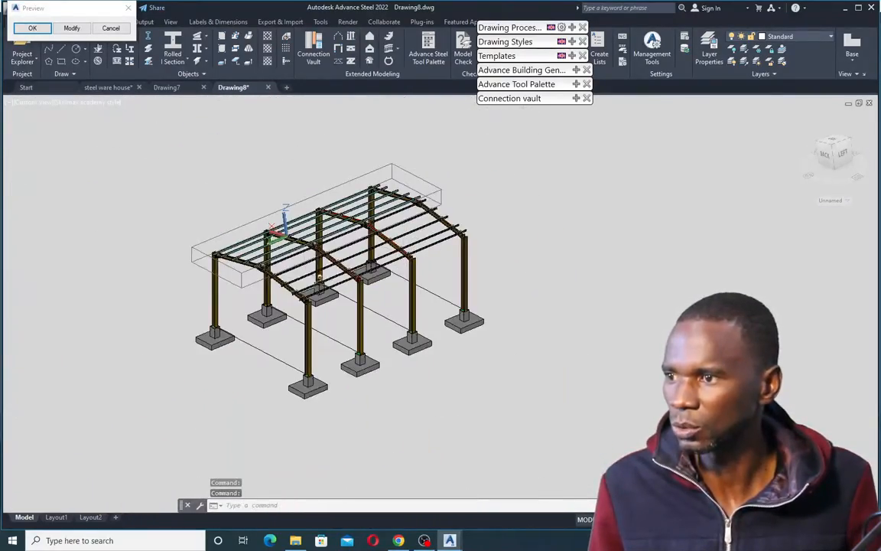
scroll(126, 226, "up", 7)
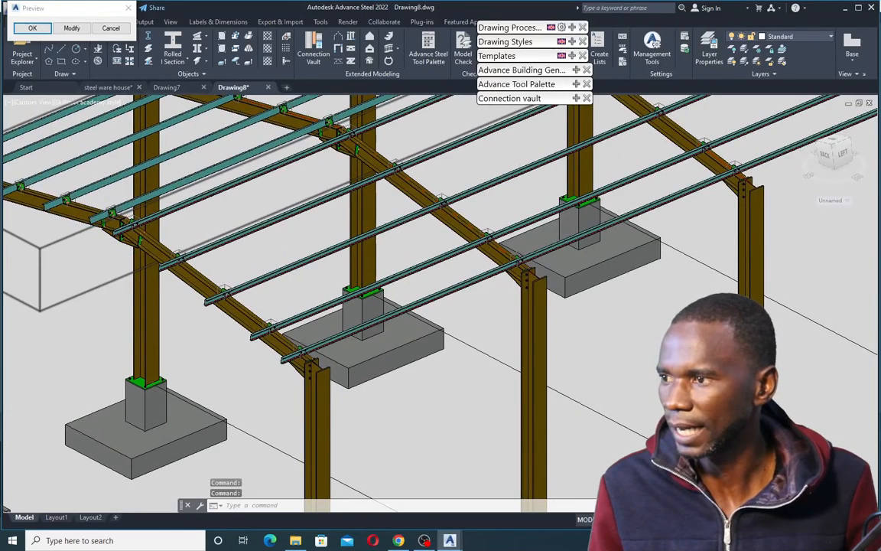
scroll(289, 276, "down", 5)
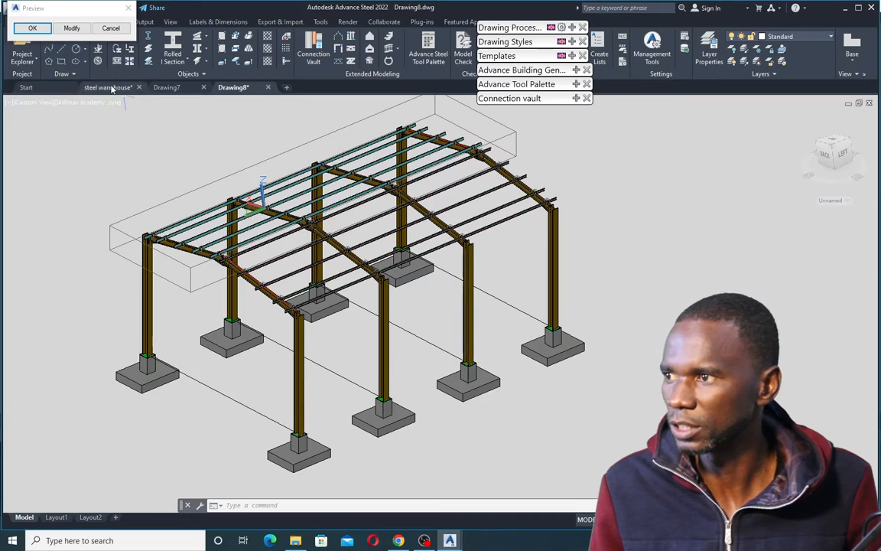
Accept the previewed mirror of the purlins and their connections onto the opposite roof slope
key("Escape")
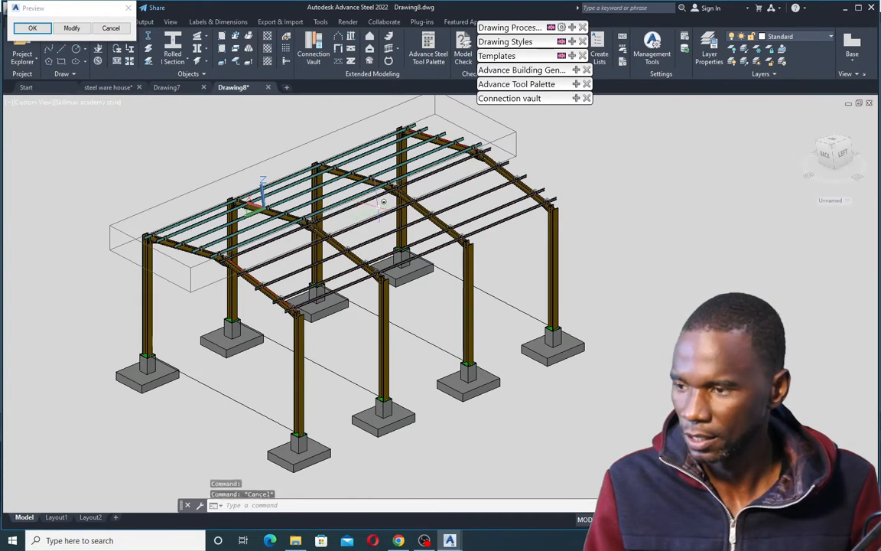
key("Escape")
key("Escape")
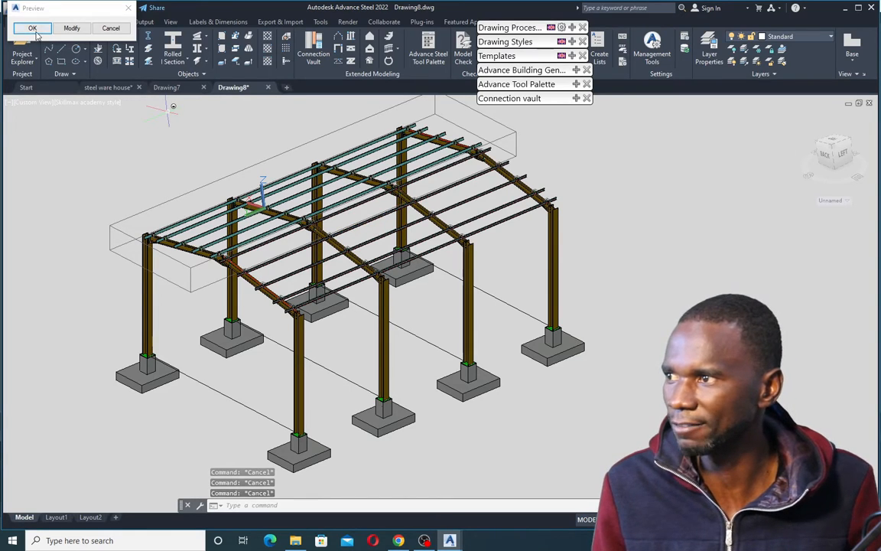
scroll(426, 209, "up", 5)
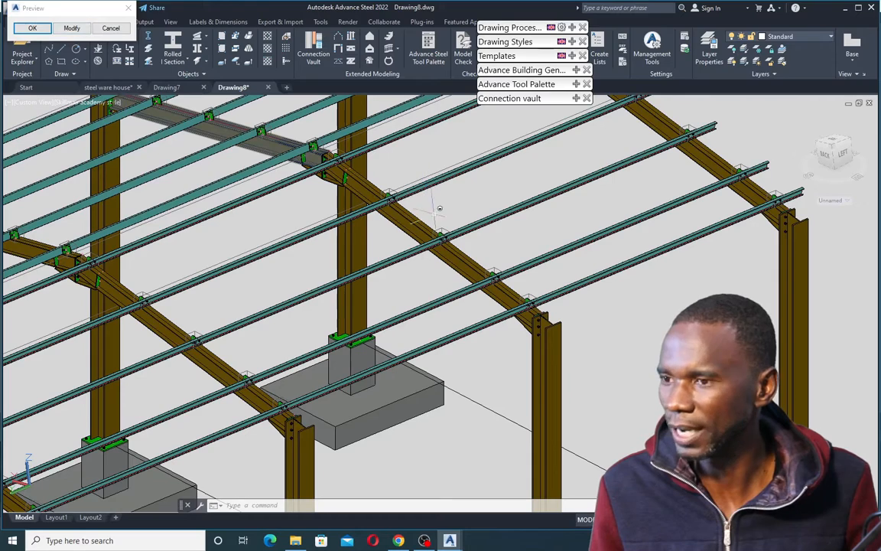
scroll(450, 203, "down", 6)
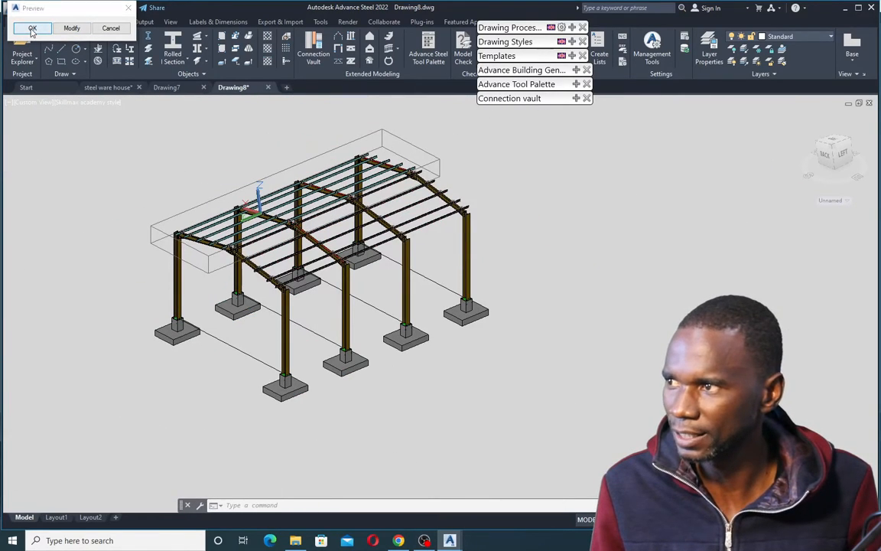
left_click(32, 30)
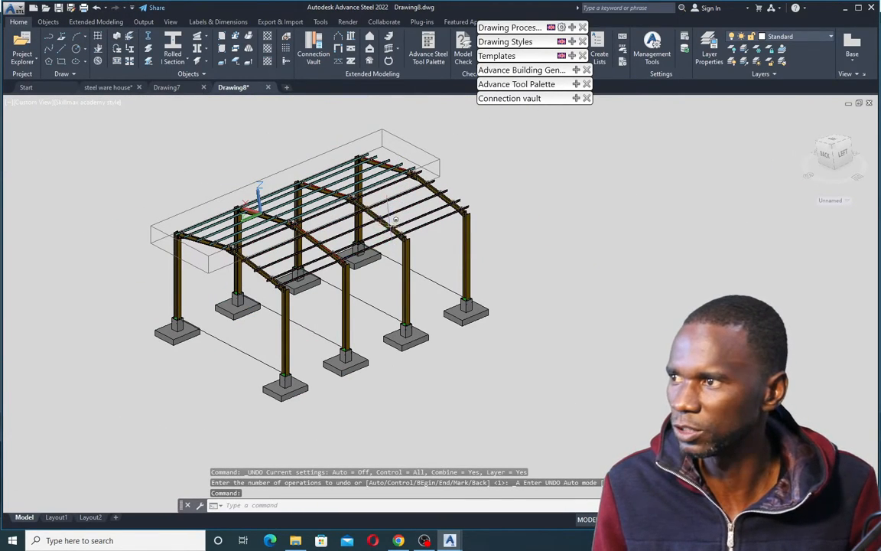
Examine the mirrored purlins and their connections on the rafters of all frames from several distances
scroll(396, 220, "up", 5)
scroll(460, 229, "down", 6)
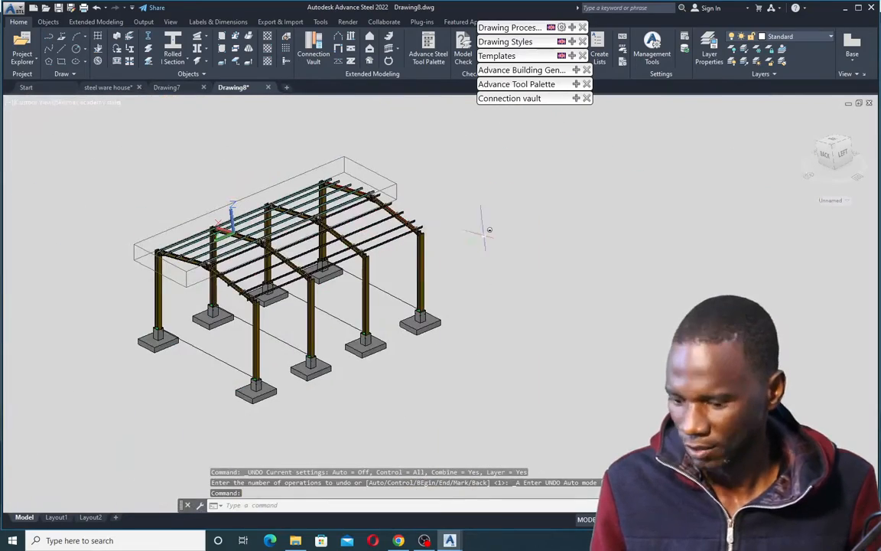
mouse_move(491, 223)
middle_mouse_down("shift")
mouse_move(505, 219)
mouse_move(493, 204)
middle_mouse_up("shift")
scroll(253, 260, "up", 5)
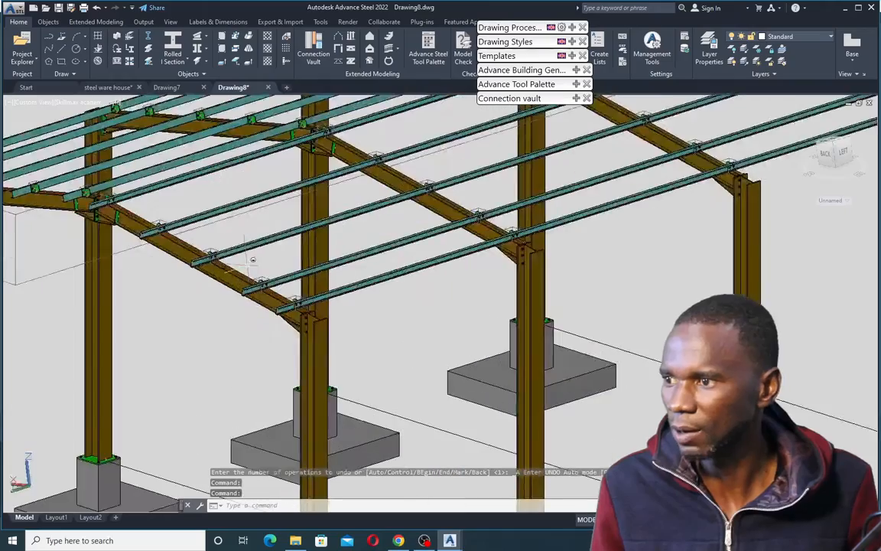
scroll(169, 218, "up", 2)
scroll(229, 214, "down", 4)
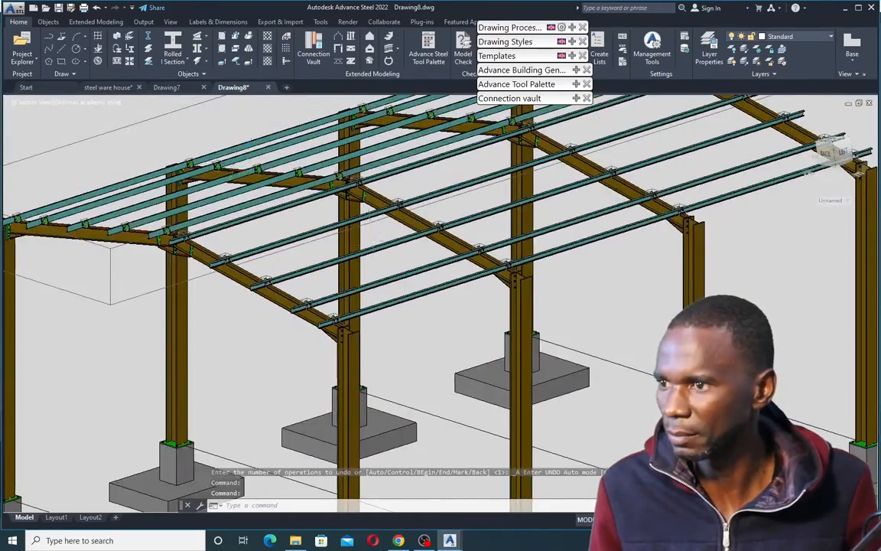
scroll(372, 241, "up", 1)
scroll(217, 231, "down", 2)
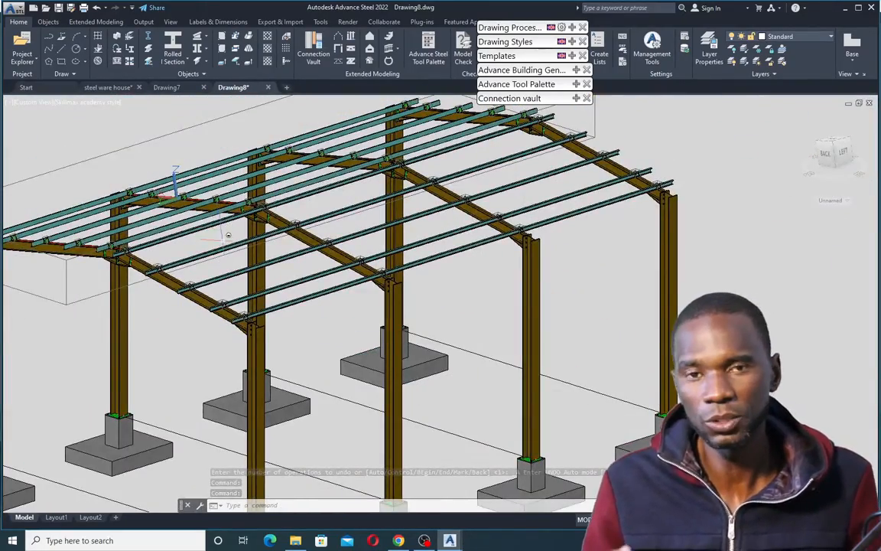
scroll(228, 236, "down", 2)
scroll(229, 230, "up", 4)
scroll(299, 195, "down", 1)
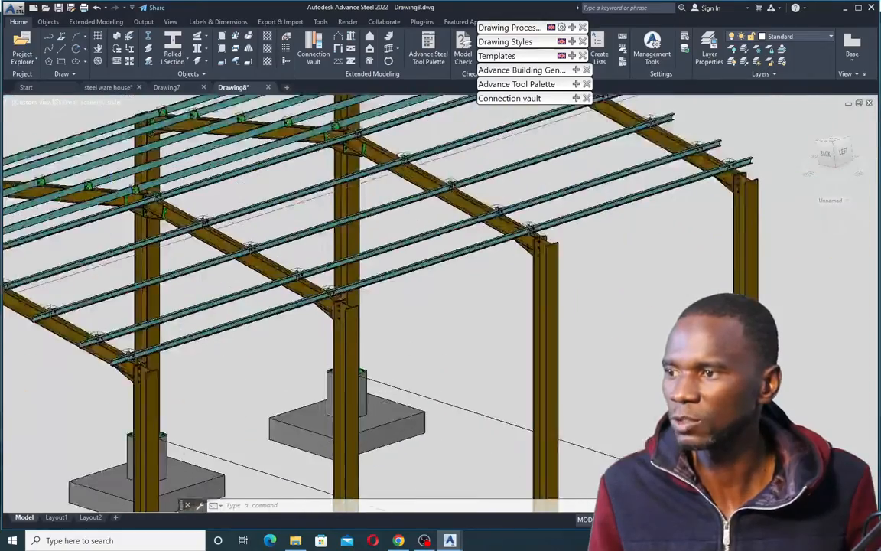
scroll(308, 199, "up", 2)
scroll(283, 184, "up", 1)
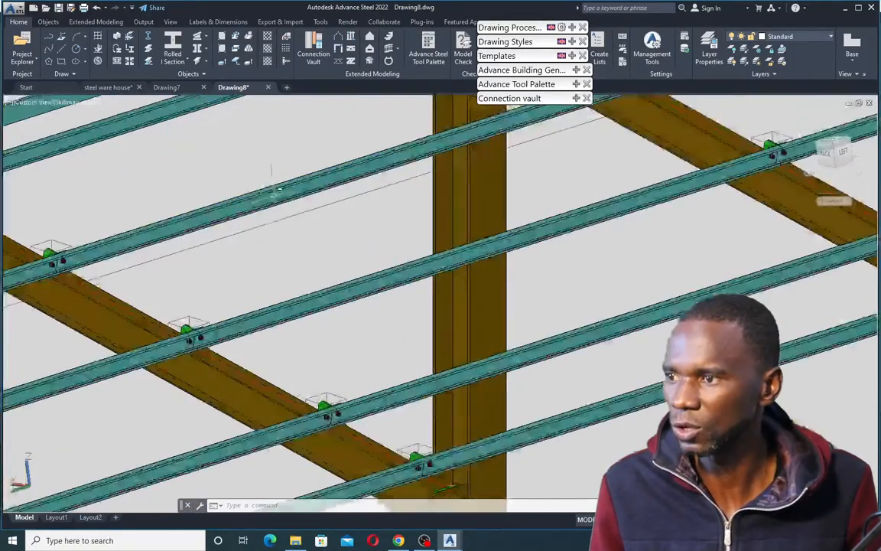
scroll(299, 187, "down", 4)
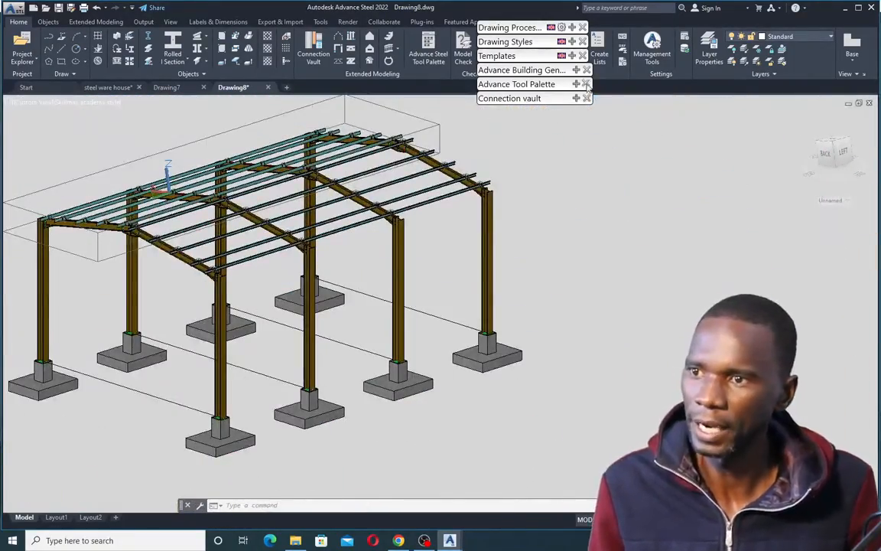
Align the UCS with a purlin on the mirrored roof slope, using UCS at object and one of its coordinate systems
mouse_move(578, 86)
left_click(487, 167)
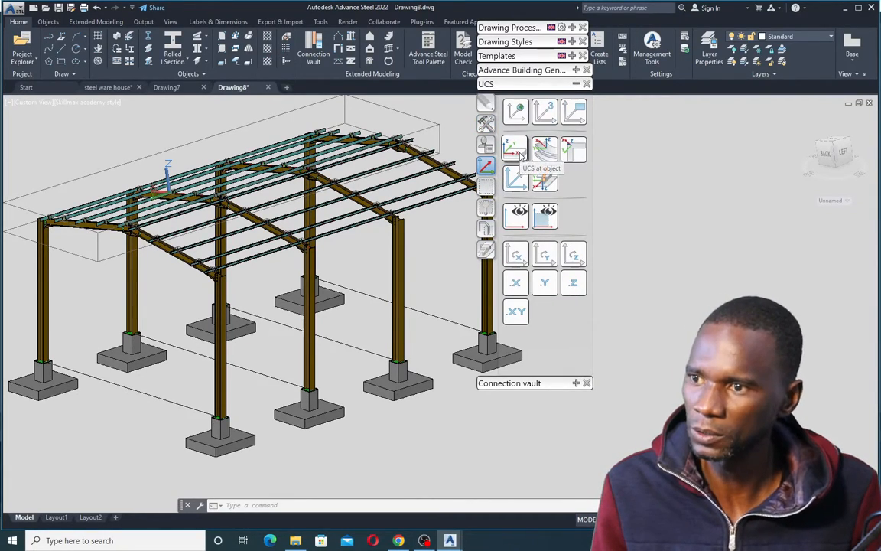
left_click(517, 151)
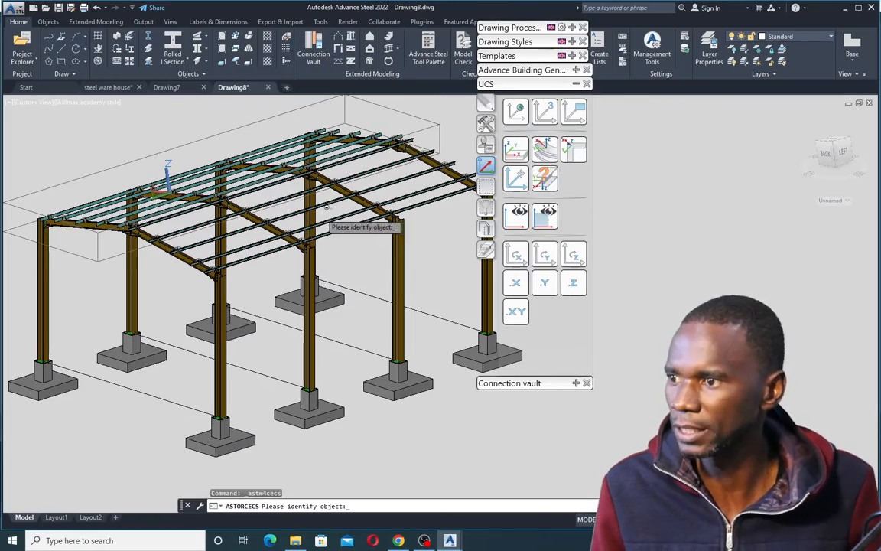
scroll(336, 210, "up", 5)
middle_click_drag(451, 248, 463, 329, "shift")
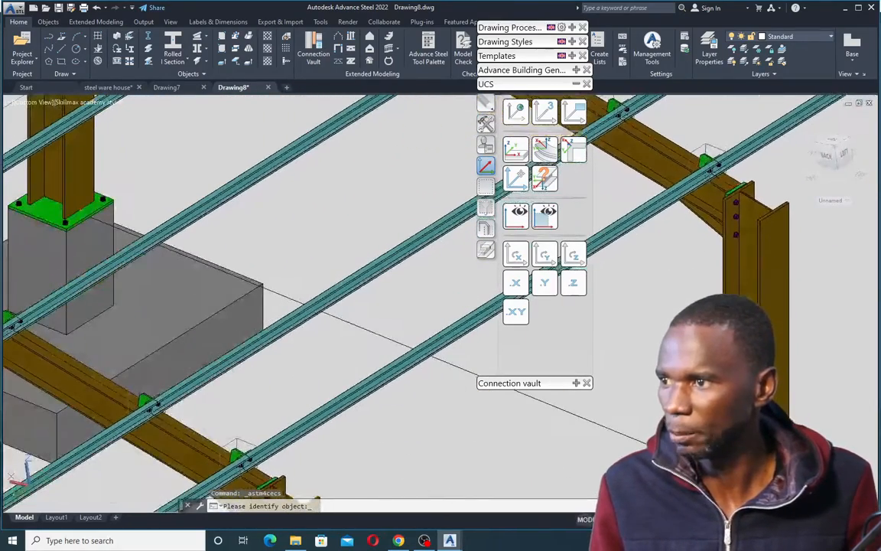
left_click(244, 174)
middle_click_drag(281, 169, 264, 161, "shift")
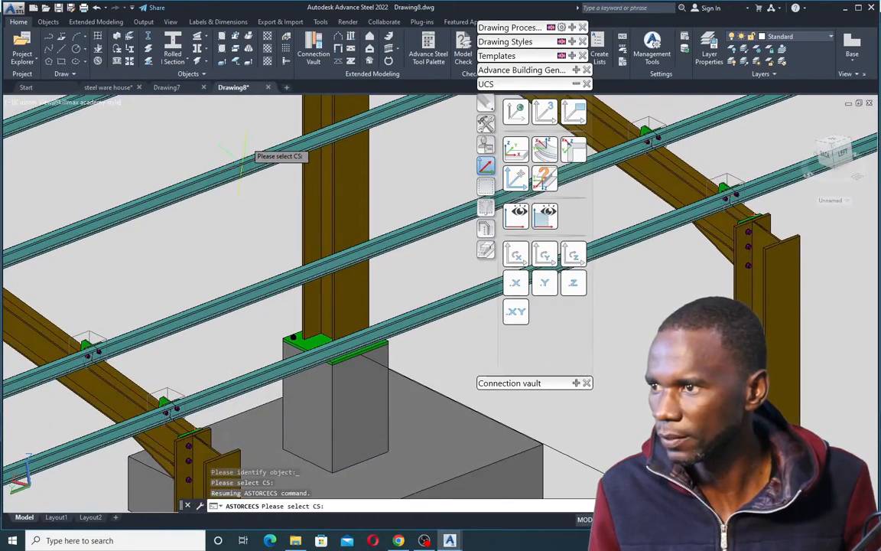
left_click(246, 147)
key("Return")
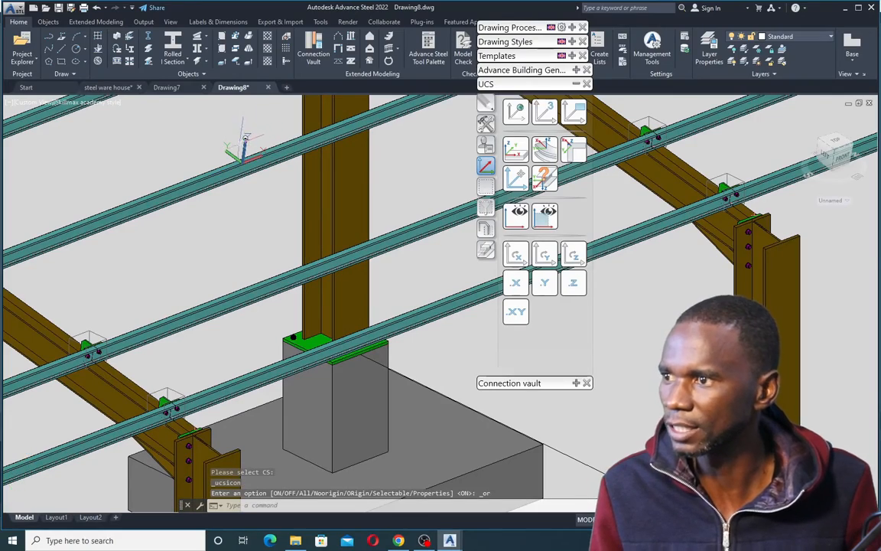
Examine the coordinate system's orientation on the mirrored roof slope and put the UCS tools away
scroll(241, 150, "up", 3)
middle_click_drag(242, 211, 264, 206, "shift")
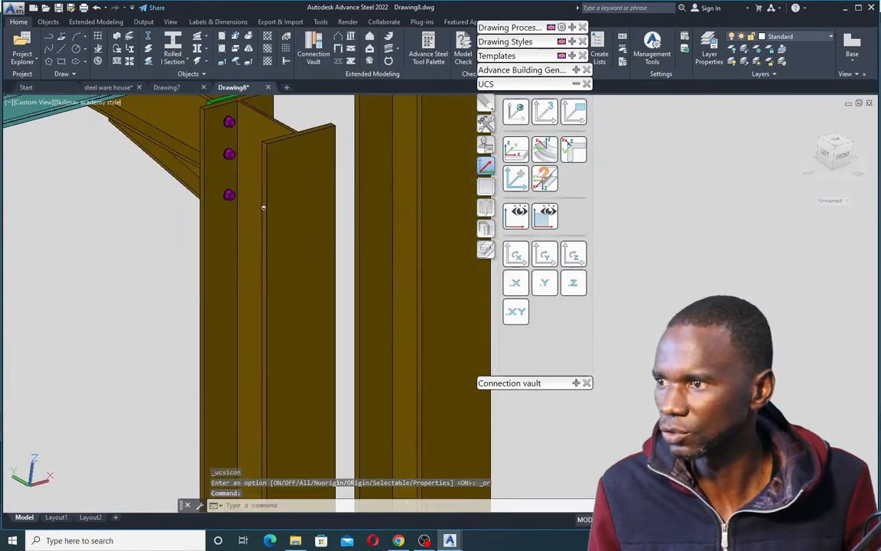
scroll(264, 207, "down", 8)
mouse_move(224, 250)
middle_mouse_down("shift")
mouse_move(213, 212)
mouse_move(224, 262)
middle_mouse_up("shift")
scroll(225, 262, "up", 6)
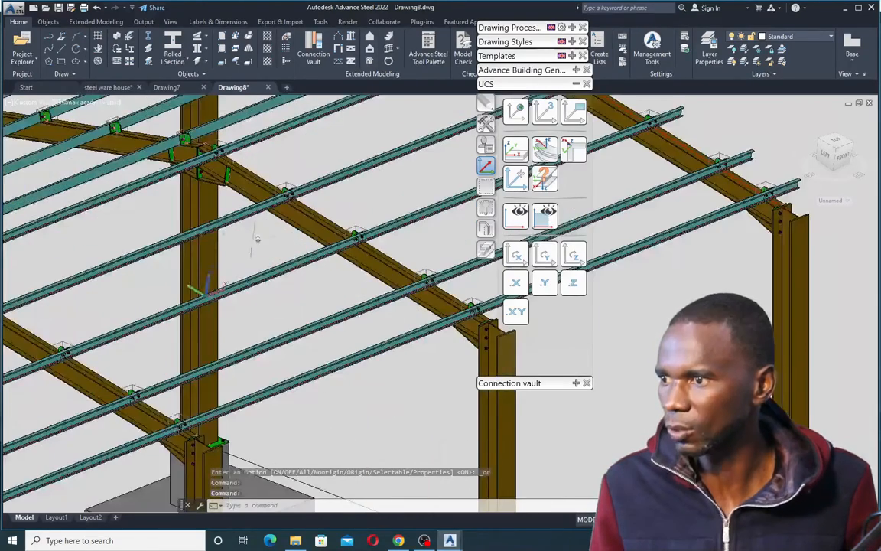
scroll(230, 230, "down", 5)
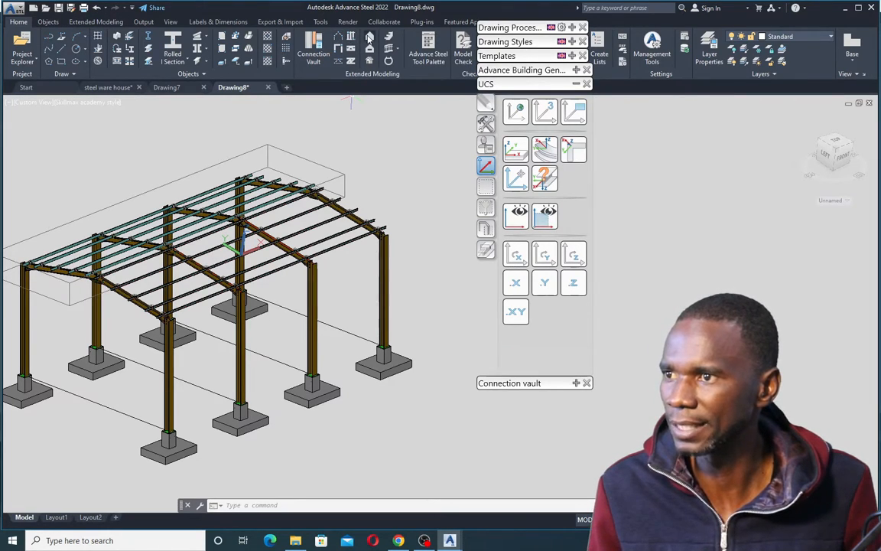
scroll(332, 223, "up", 4)
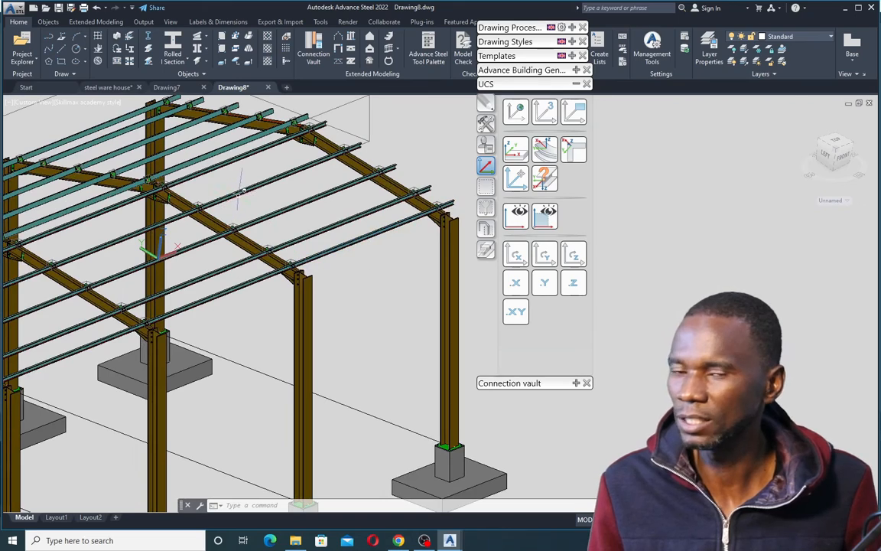
left_click(577, 85)
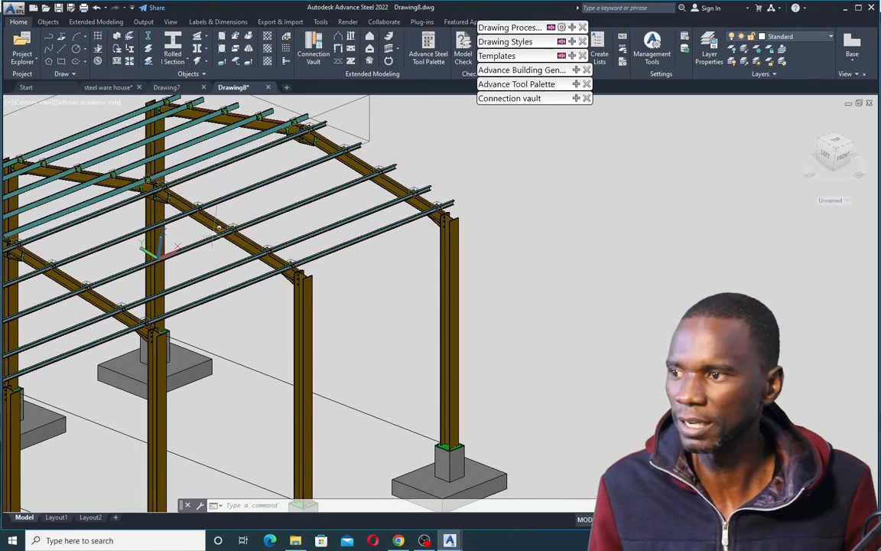
Create a rectangular area without supporting beams, starting at the upper corner of the ridge purlin's outer end on the mirrored slope
left_click(369, 37)
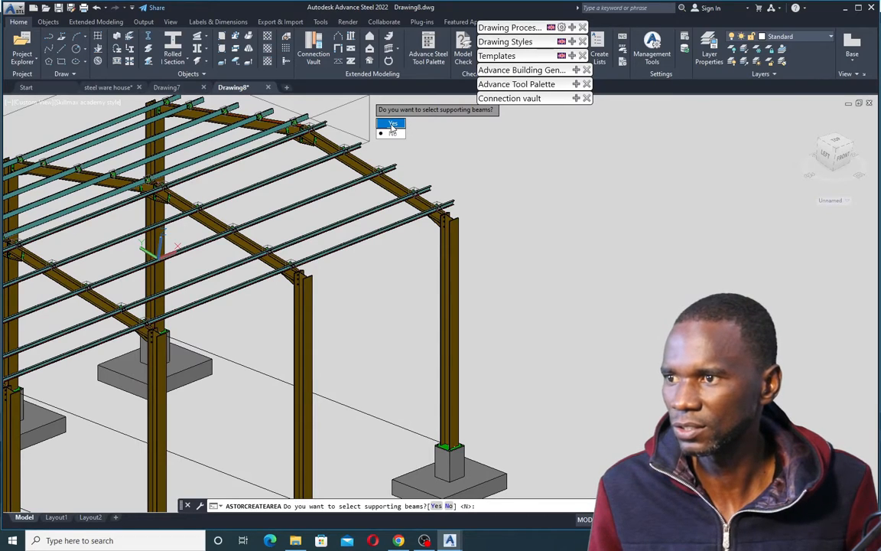
left_click(392, 135)
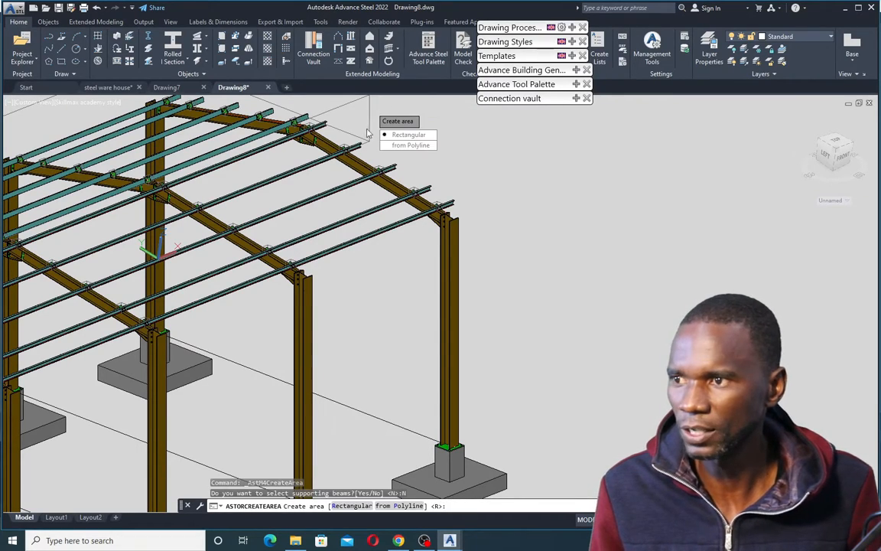
left_click(405, 136)
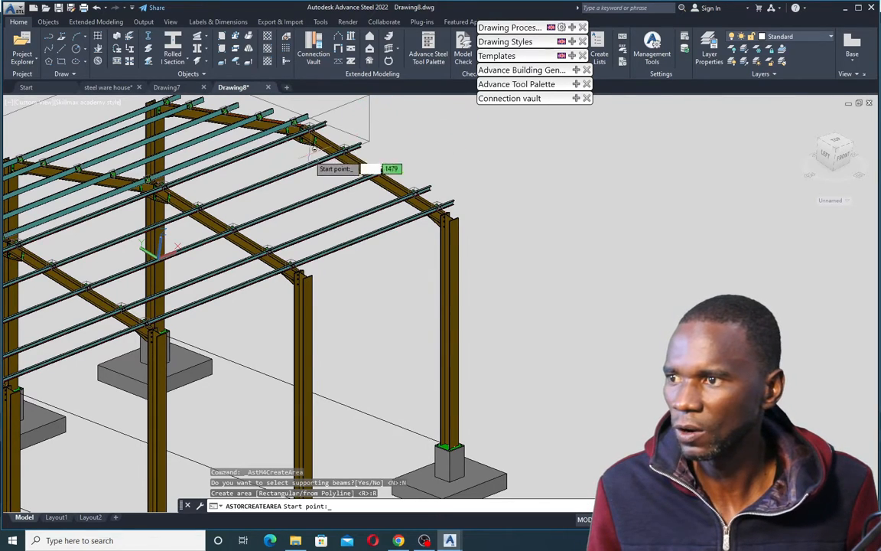
scroll(335, 116, "up", 2)
scroll(335, 117, "up", 5)
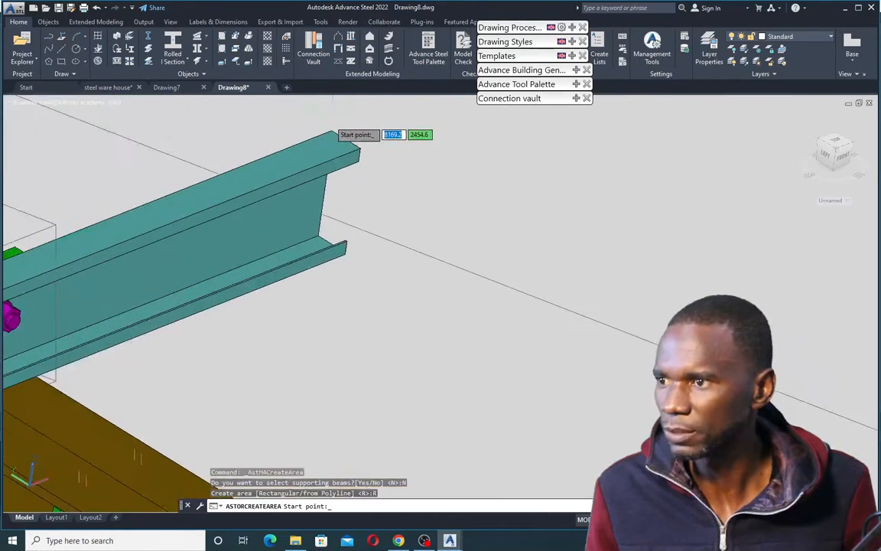
left_click(337, 124)
Finish the rectangular area at the outer top corner of the eaves purlin's opposite end
scroll(337, 124, "down", 6)
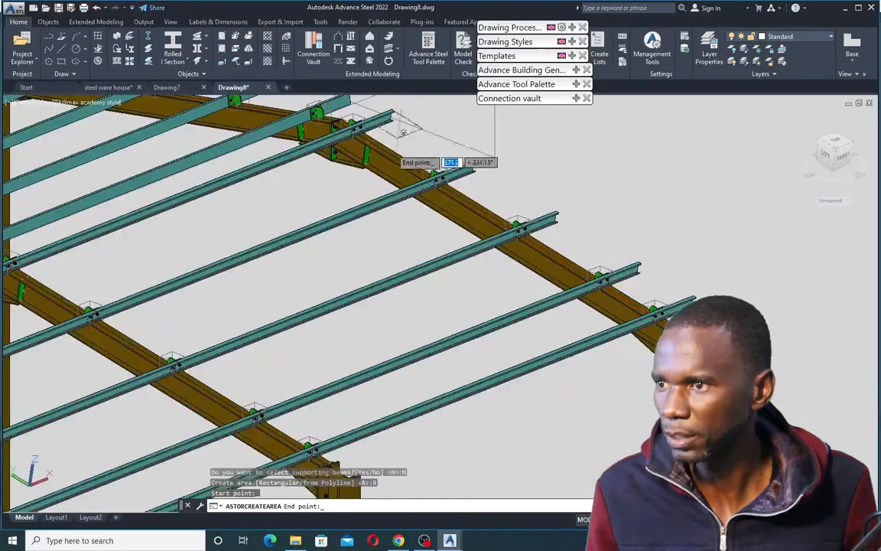
scroll(229, 298, "up", 5)
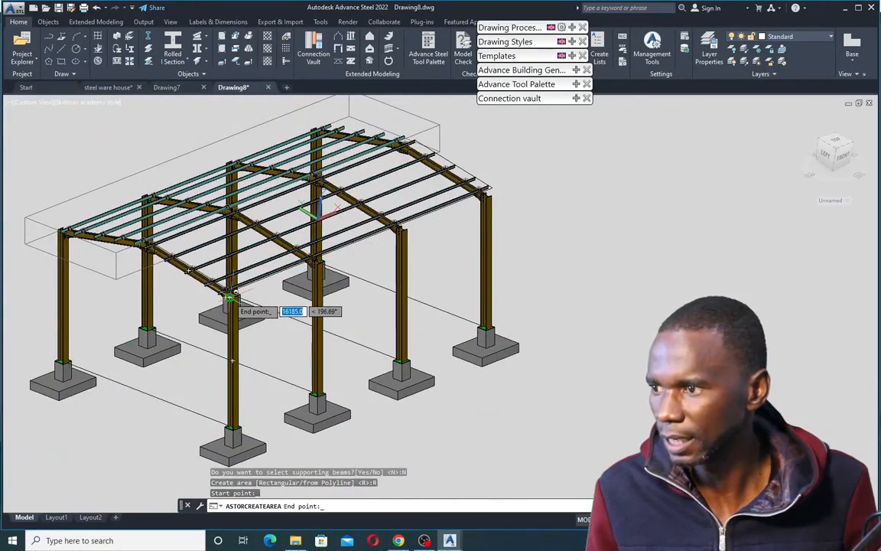
scroll(213, 284, "up", 6)
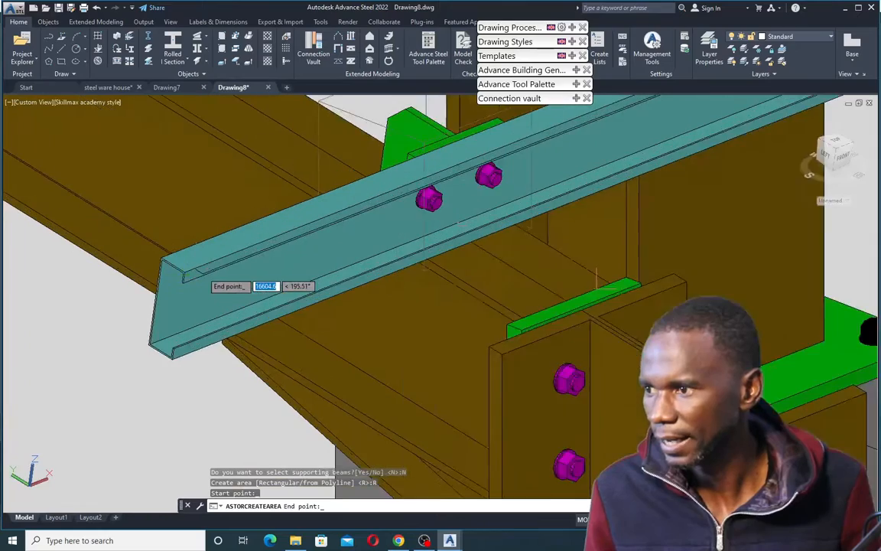
scroll(131, 270, "down", 3)
scroll(133, 270, "up", 5)
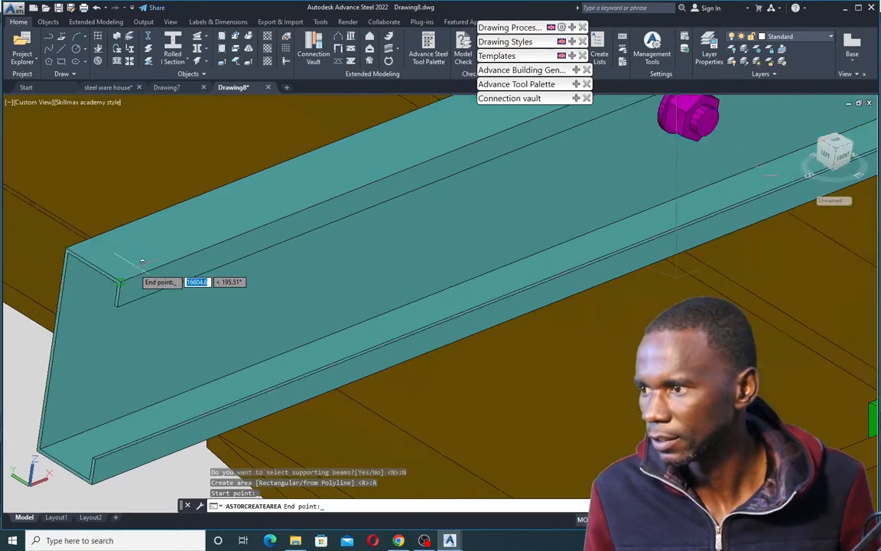
left_click(126, 277)
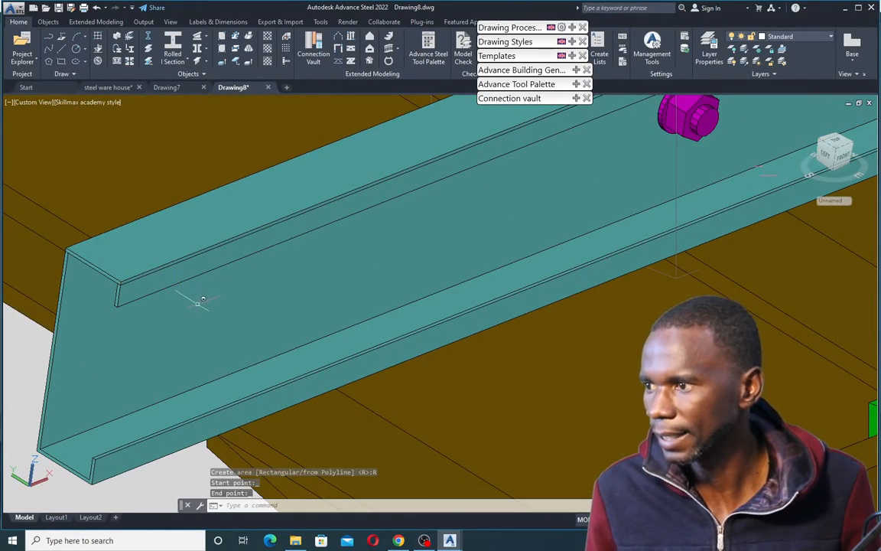
scroll(197, 300, "down", 10)
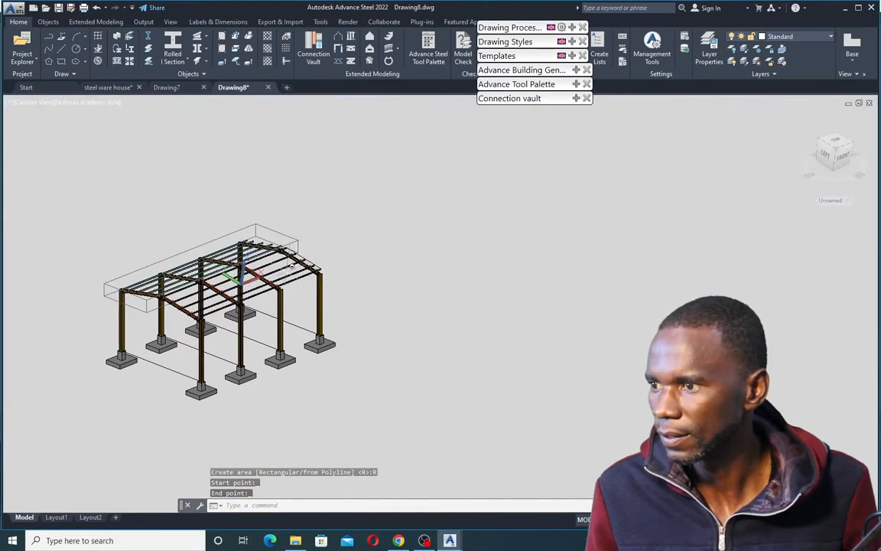
Stretch the area's eaves edge about 480 mm outward down the slope beyond the lowest purlin
scroll(291, 243, "up", 6)
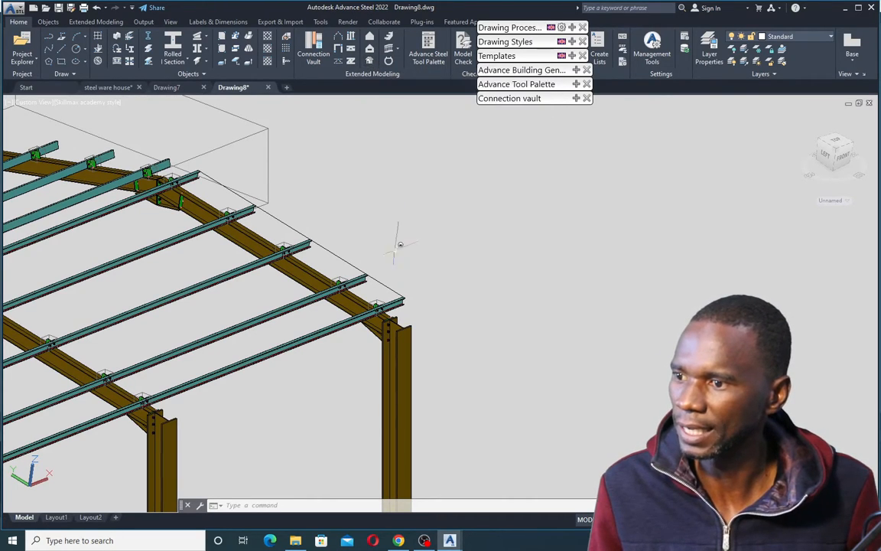
scroll(394, 245, "up", 3)
key("Escape")
key("Escape")
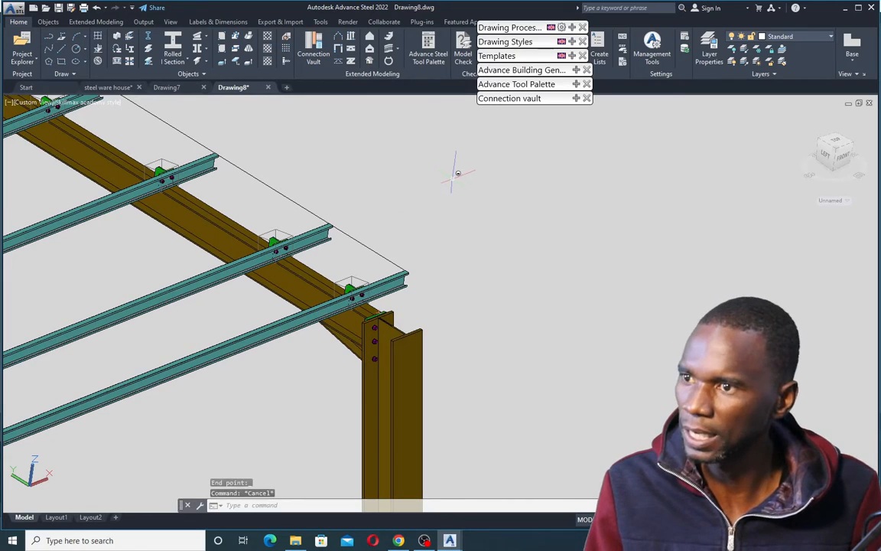
left_click(359, 241)
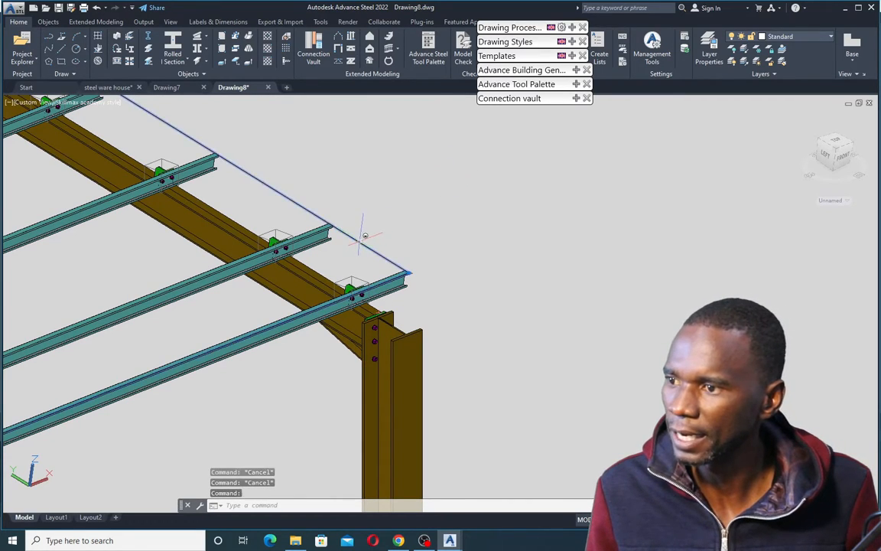
scroll(412, 263, "down", 3)
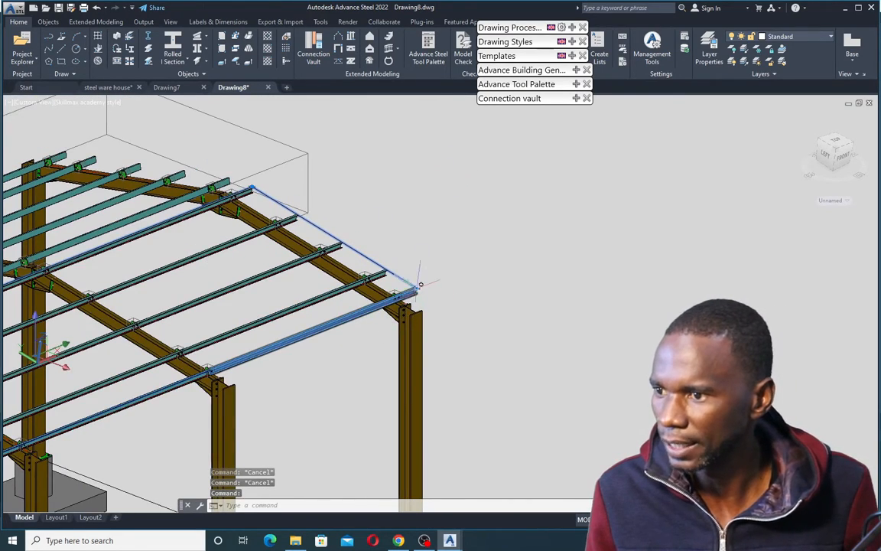
scroll(419, 289, "up", 3)
scroll(421, 284, "up", 2)
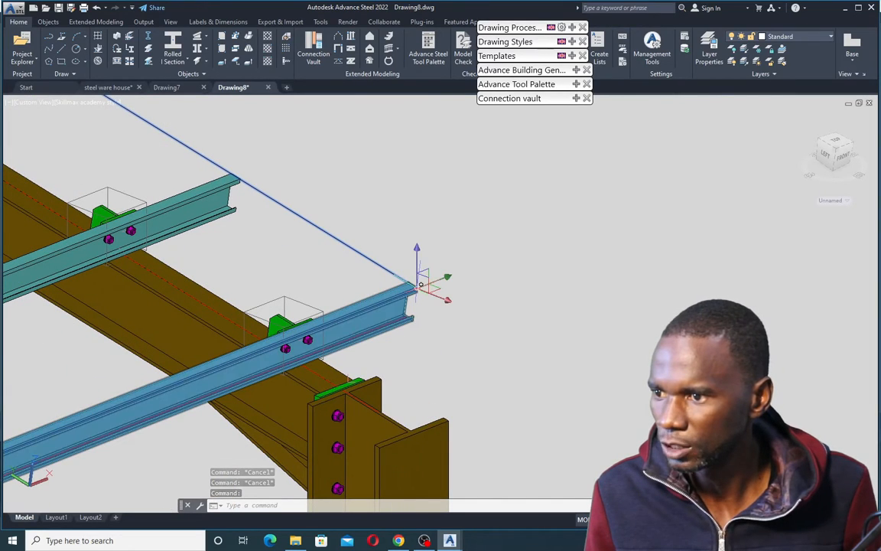
left_click(416, 289)
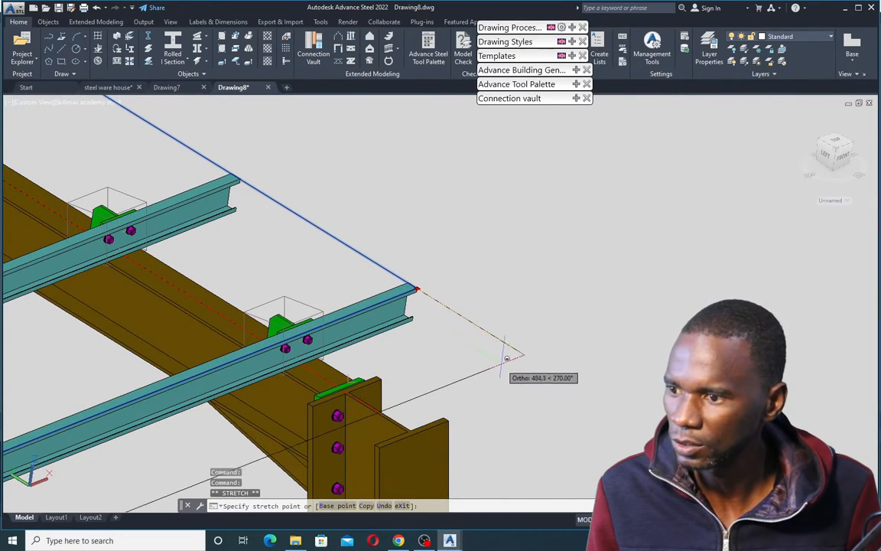
scroll(512, 365, "down", 5)
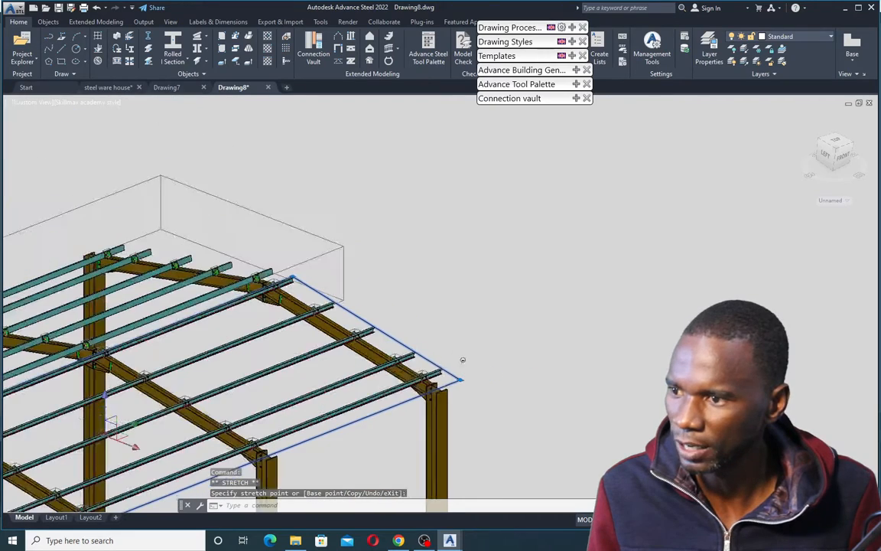
Stretch the area's upper edge about 200 mm up the slope towards the ridge
scroll(344, 303, "up", 5)
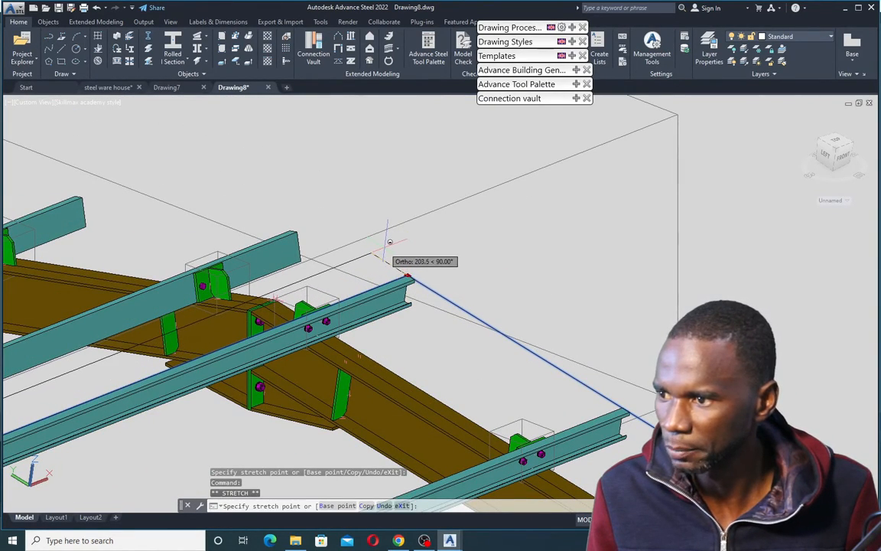
left_click(390, 242)
scroll(398, 237, "down", 3)
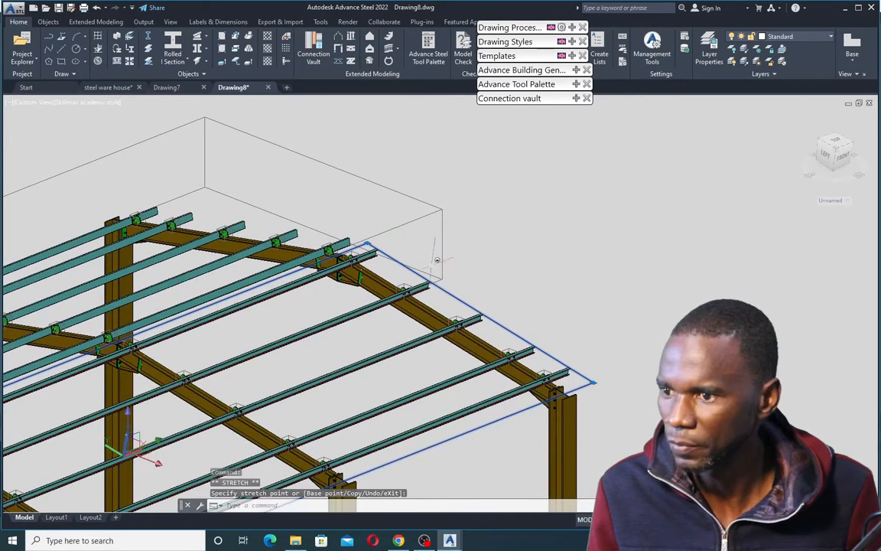
Create roof cladding on the stretched area, keeping the default cladding properties
scroll(413, 254, "down", 4)
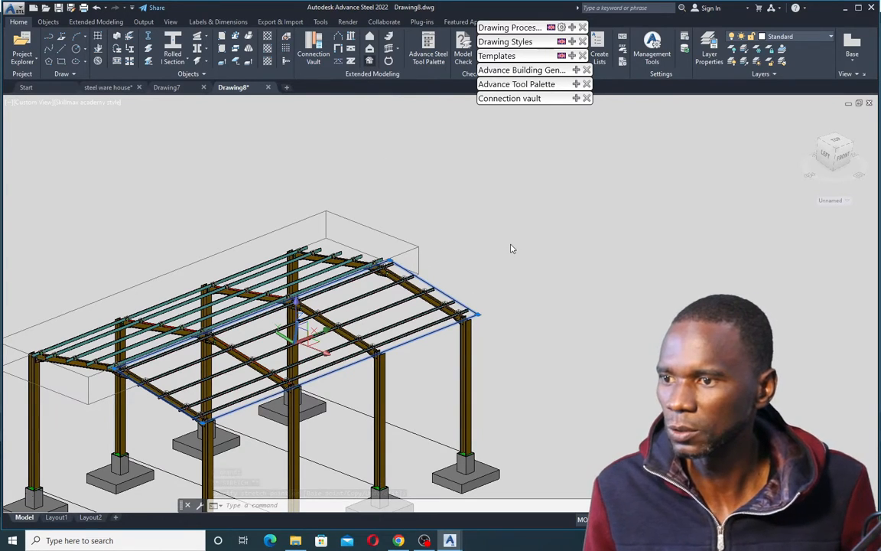
left_click(462, 314)
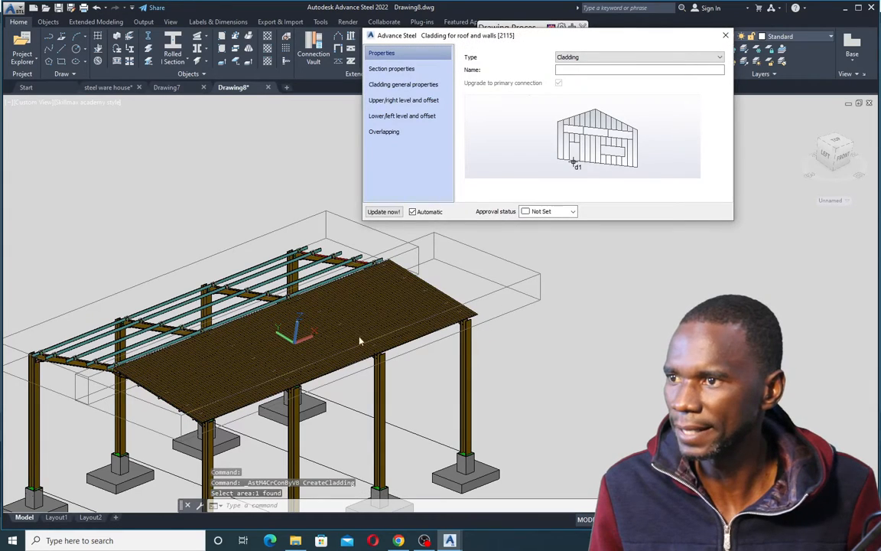
scroll(467, 314, "up", 3)
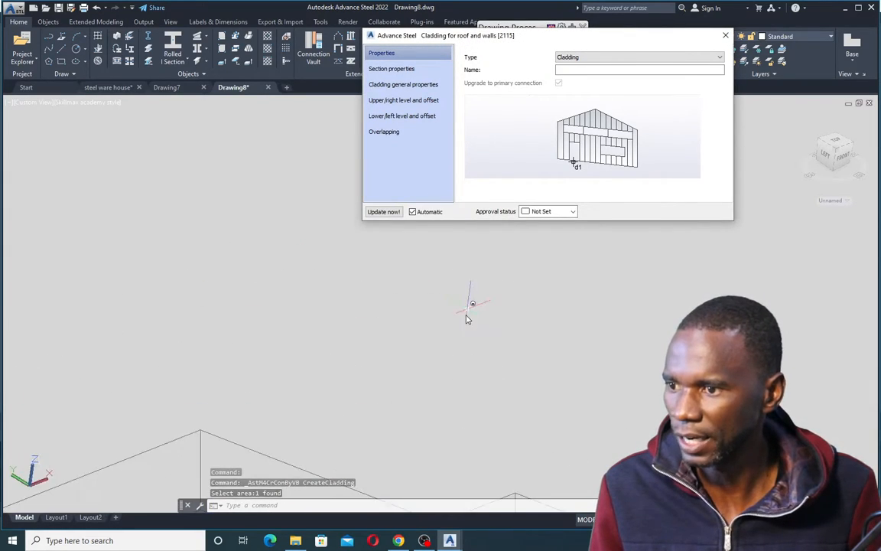
scroll(468, 315, "down", 3)
scroll(270, 173, "down", 2)
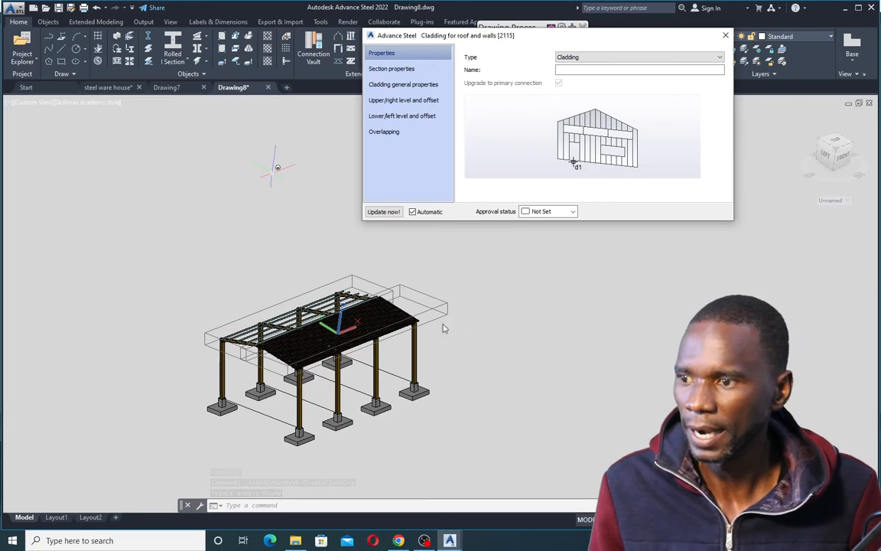
scroll(520, 184, "up", 2)
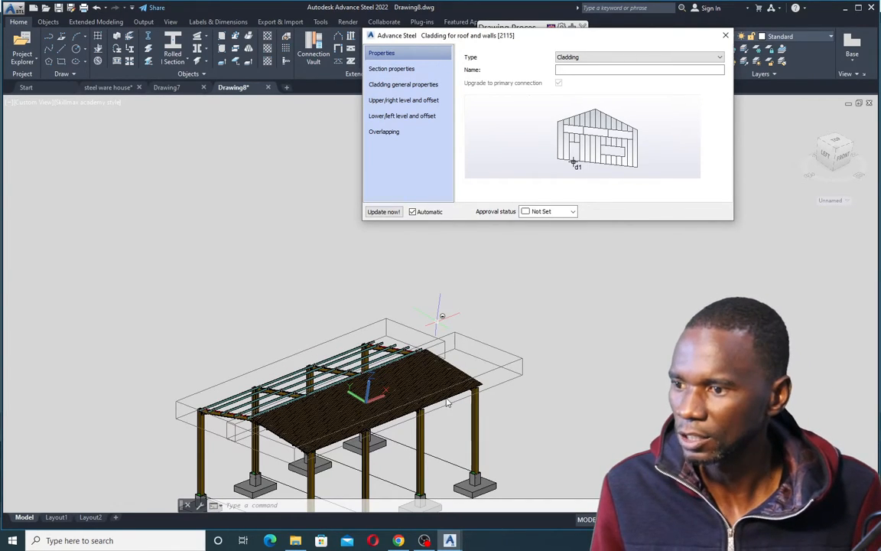
left_click(726, 37)
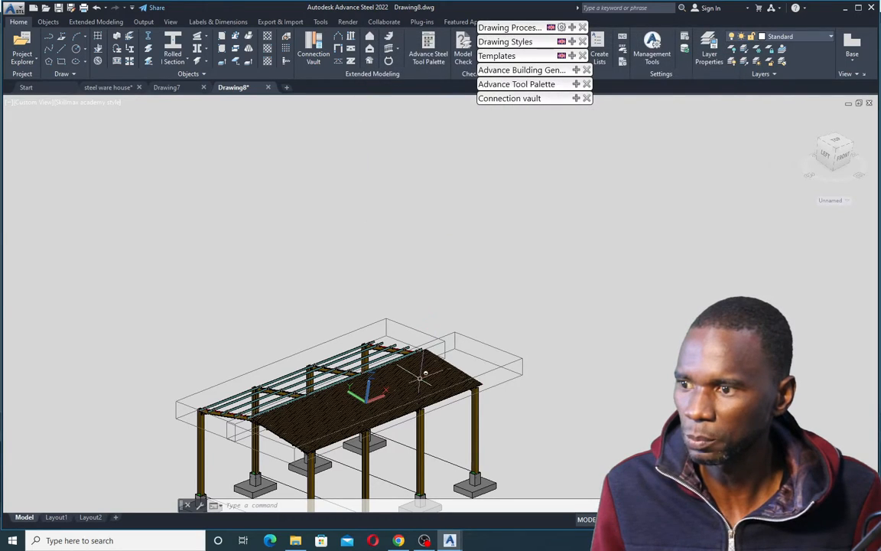
Examine the new roof cladding along its eaves edge, at the column heads and at the gable end towards the ridge
scroll(306, 268, "down", 3)
scroll(413, 344, "up", 2)
scroll(427, 356, "up", 8)
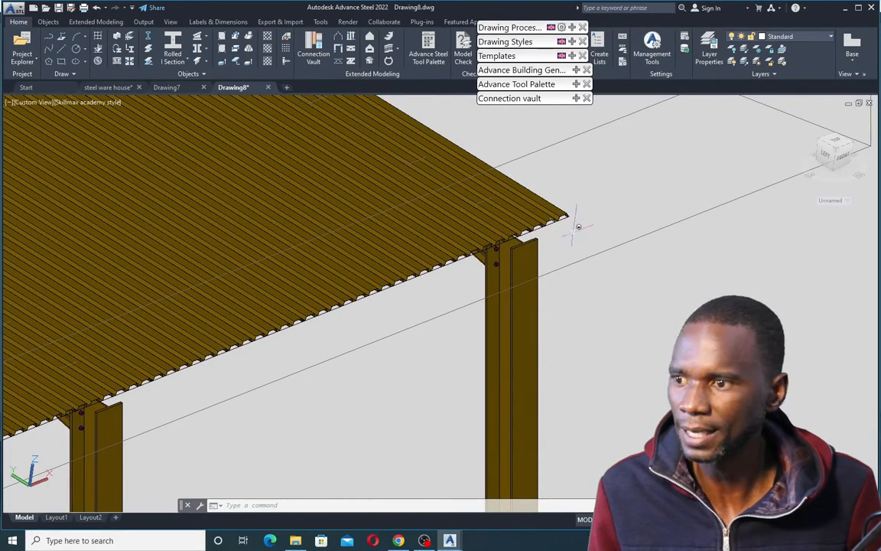
scroll(566, 220, "up", 4)
scroll(566, 240, "down", 10)
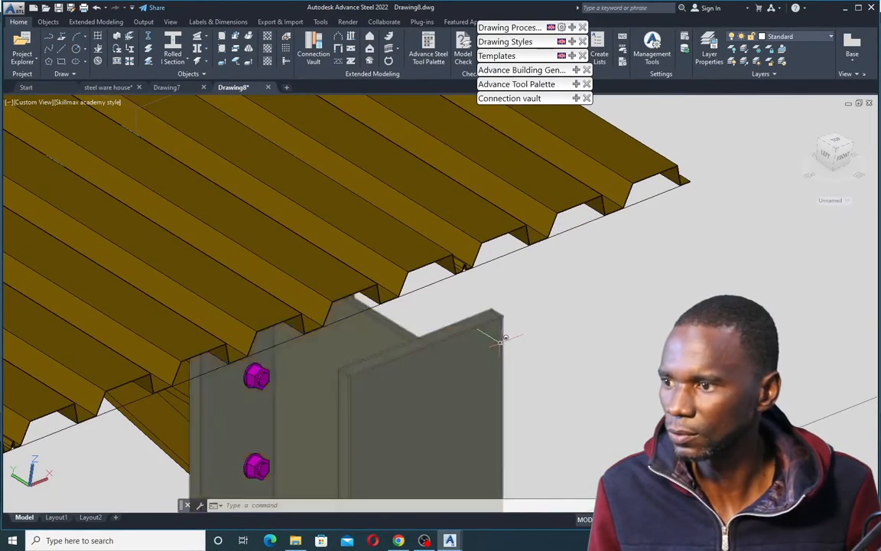
middle_click_drag(600, 244, 459, 260, "shift")
scroll(352, 241, "up", 5)
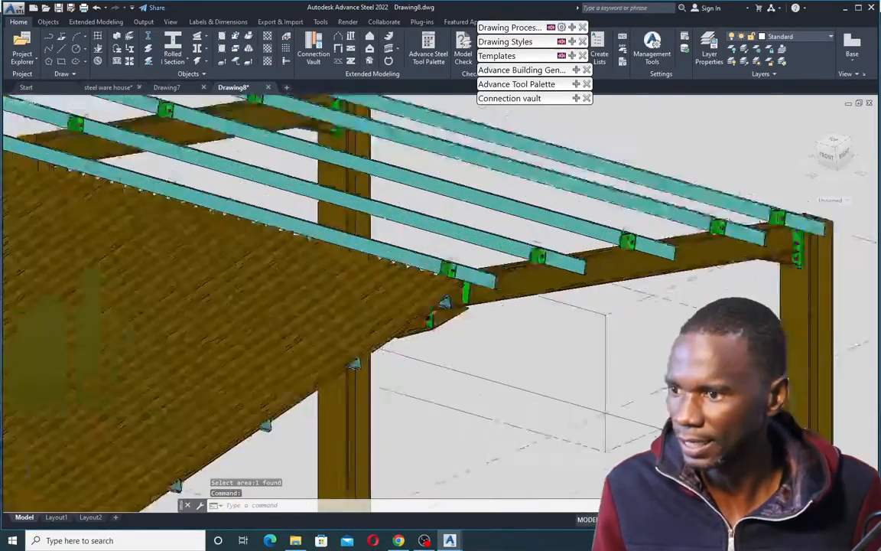
scroll(381, 264, "down", 3)
scroll(380, 265, "down", 4)
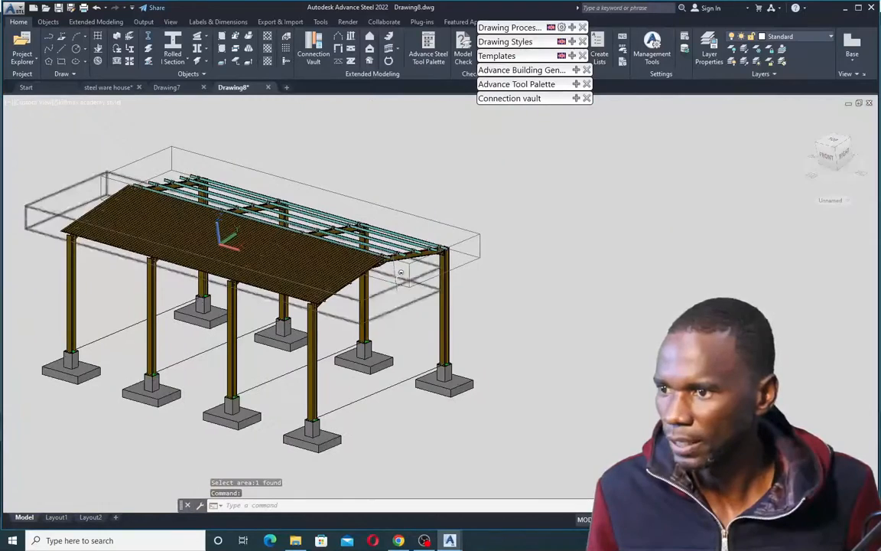
scroll(383, 291, "up", 3)
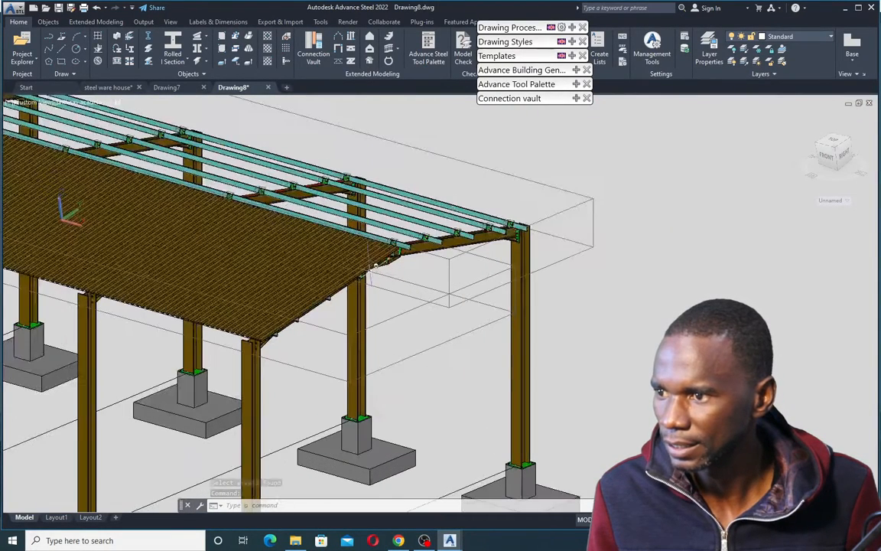
Open the roof cladding's properties and review its section, profile size, side orientation and face colour options
left_click(384, 316)
double_click(471, 257)
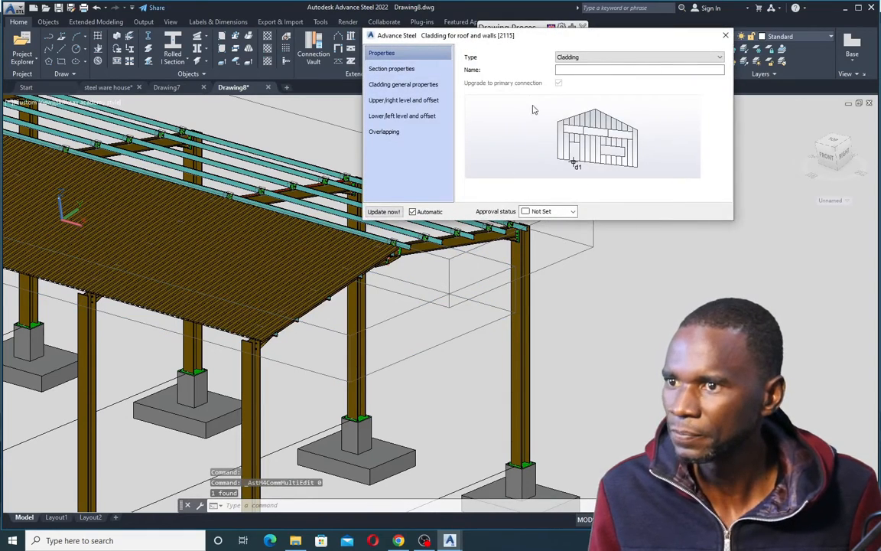
left_click(406, 70)
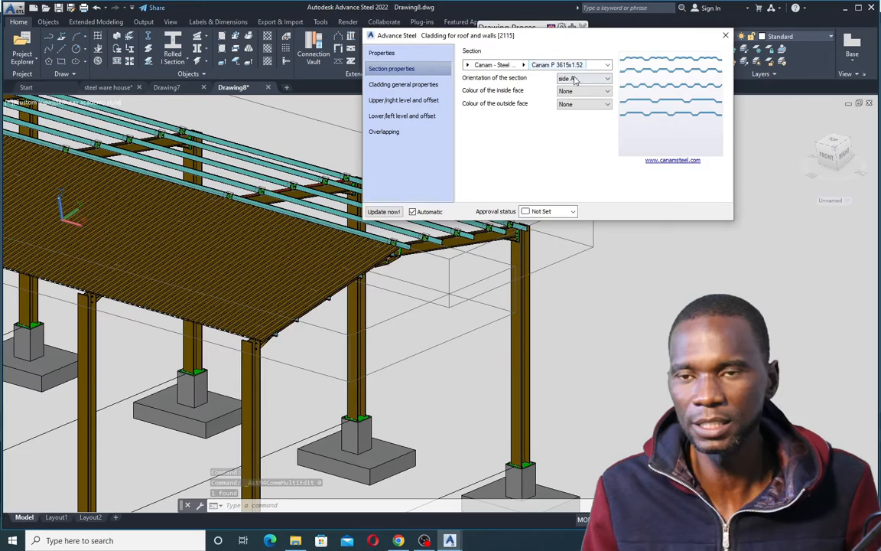
scroll(363, 261, "up", 6)
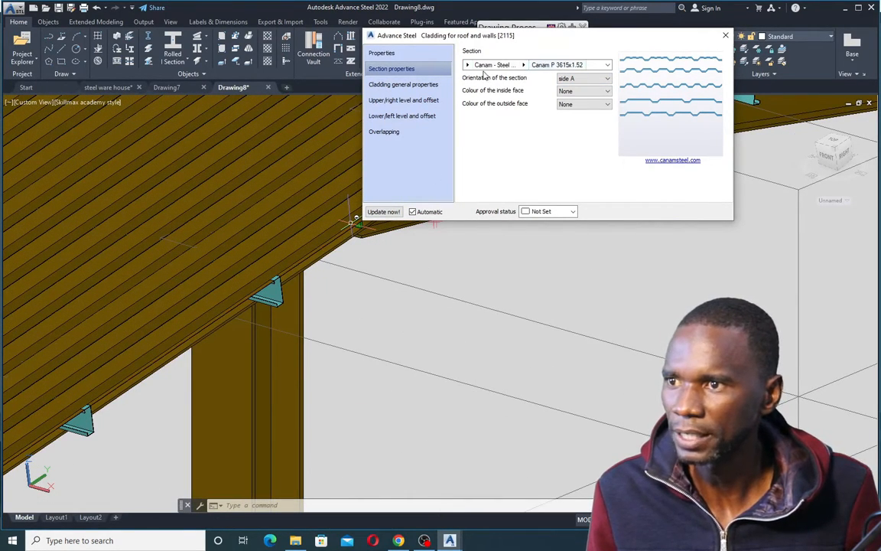
left_click(468, 65)
left_click(580, 66)
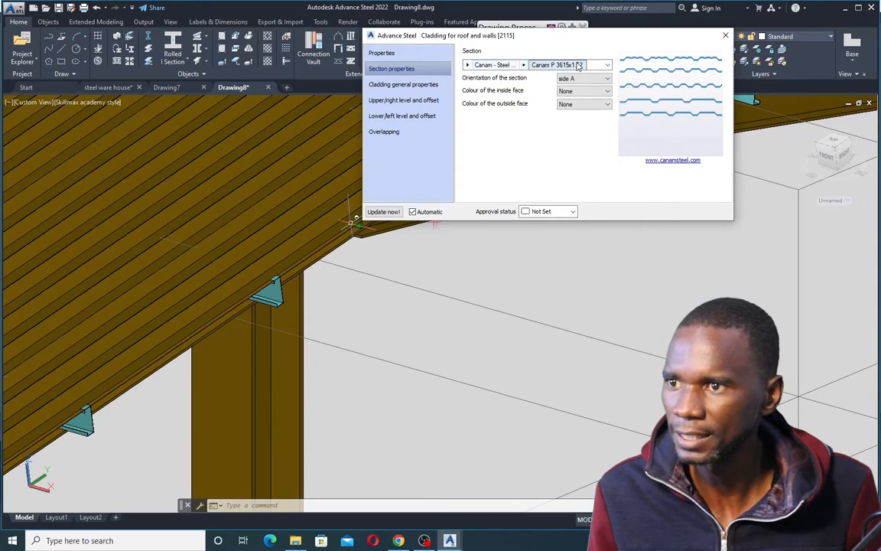
left_click(524, 65)
Review the cladding's general properties, upper and lower level offsets, overlapping and section settings, and close its properties unchanged
left_click(415, 87)
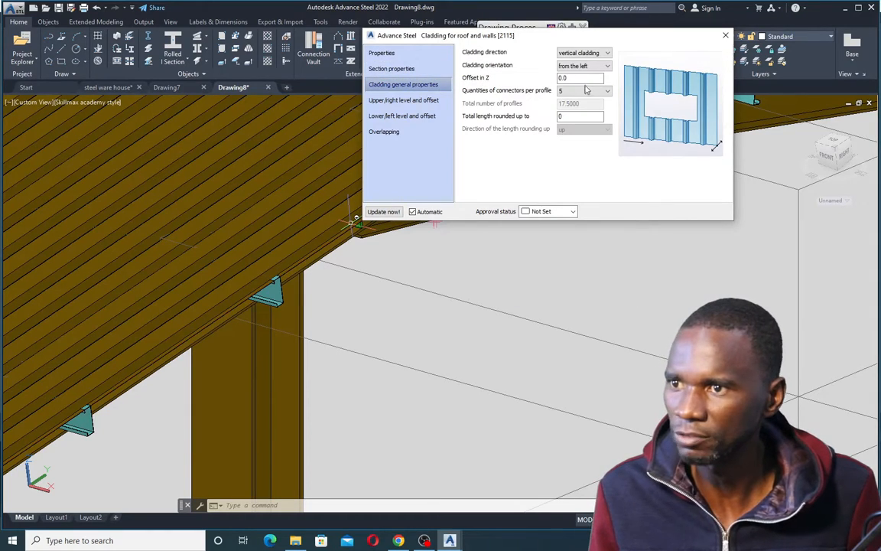
left_click(385, 103)
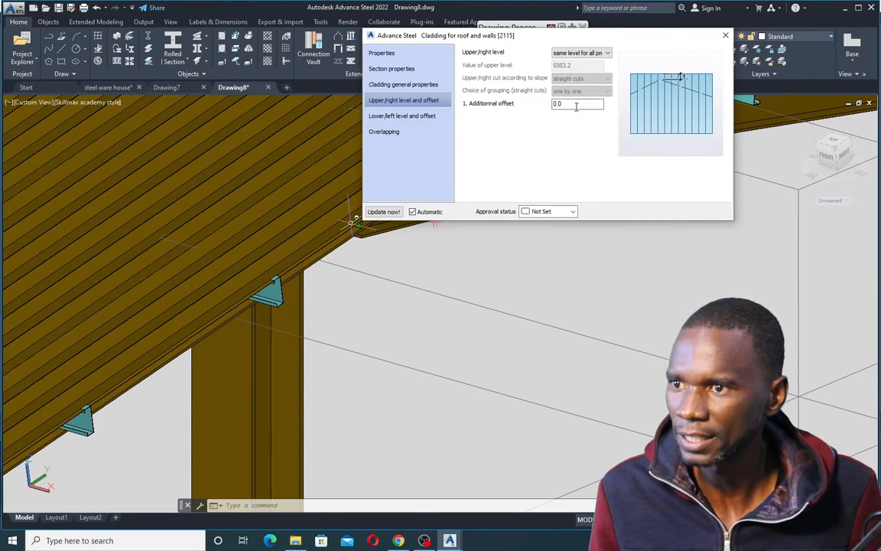
left_click(402, 116)
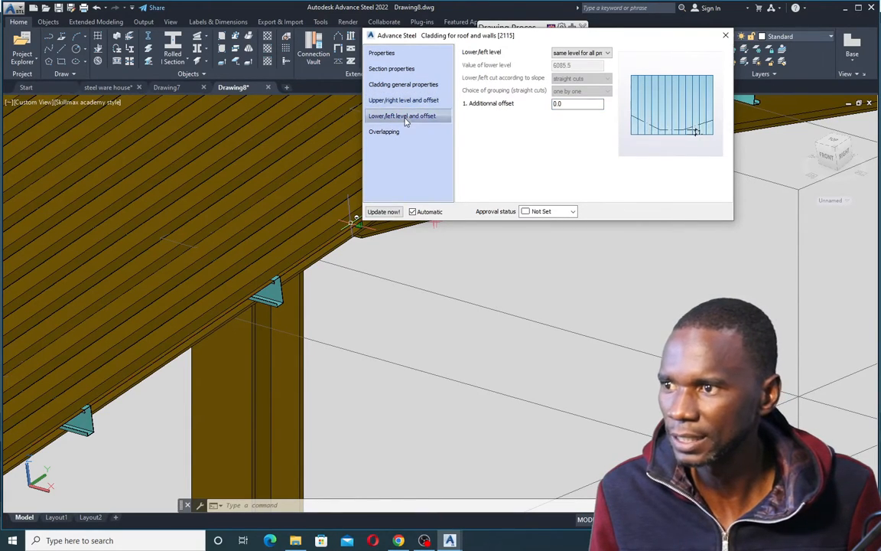
left_click(397, 132)
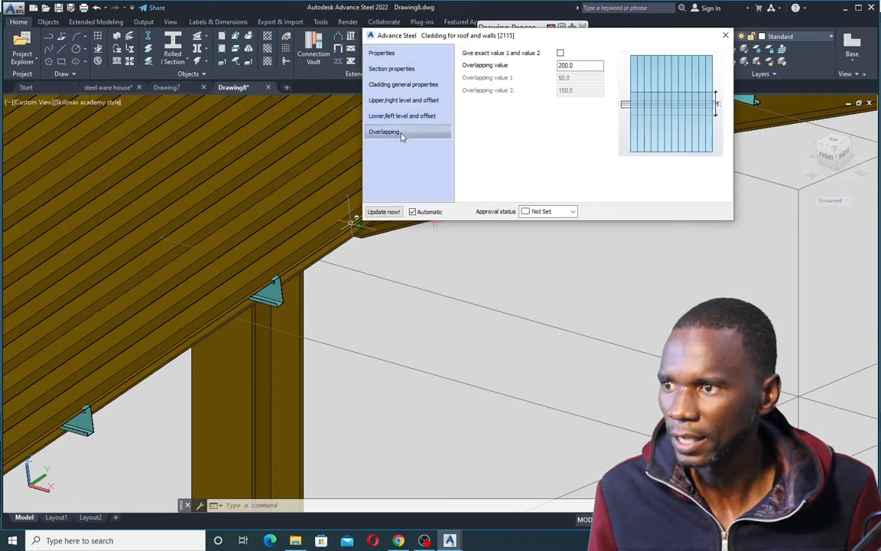
scroll(262, 258, "down", 4)
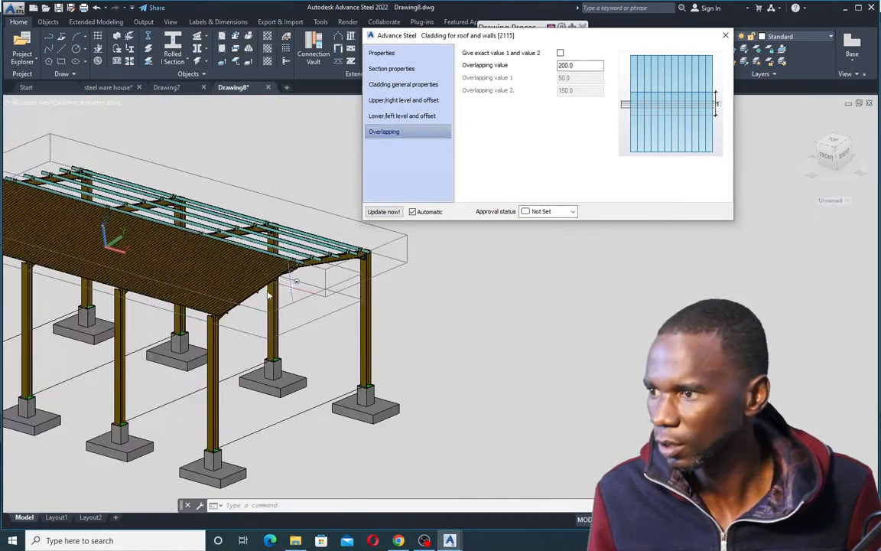
scroll(229, 245, "up", 5)
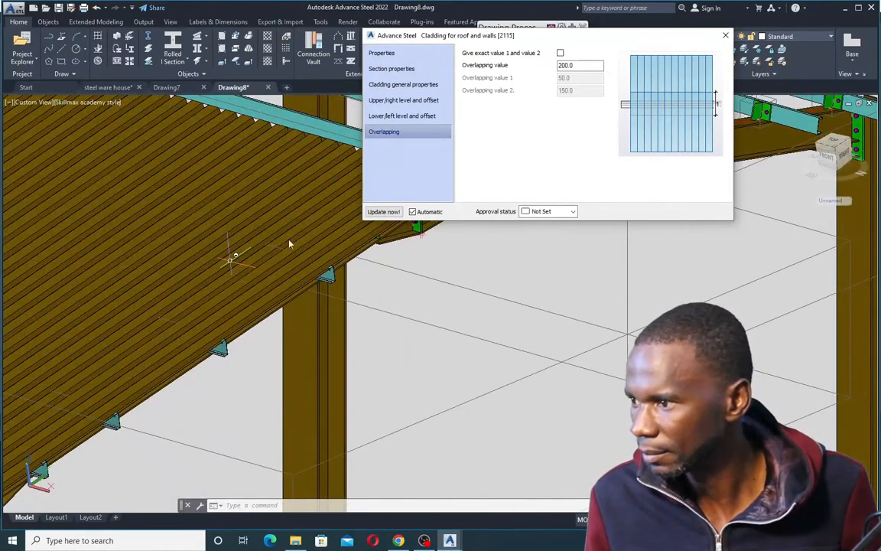
left_click(401, 69)
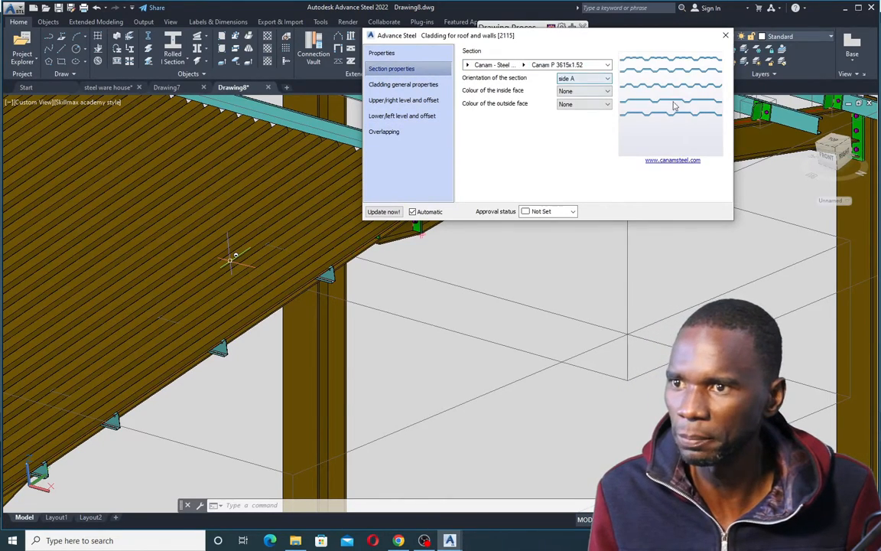
left_click(725, 35)
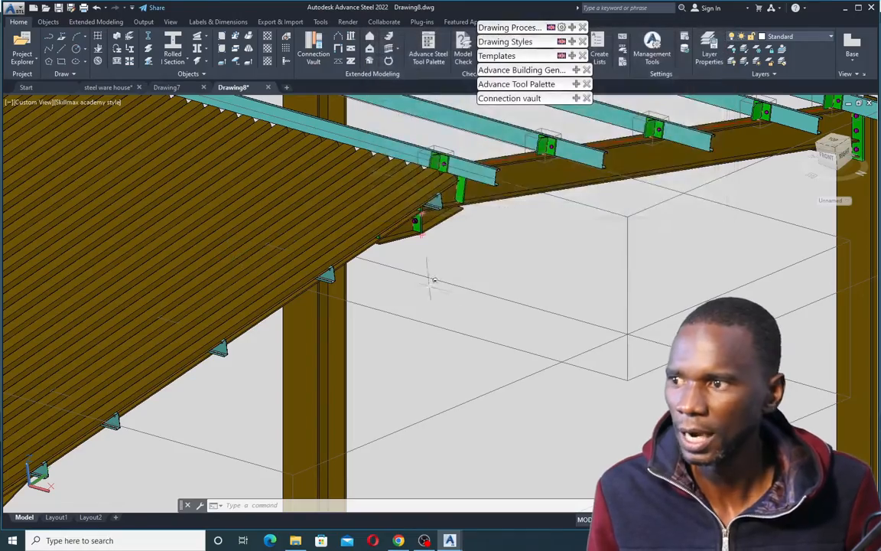
Examine the frame's uncovered roof slope, checking its purlins, the ridge joint beside the finished cladding and the supporting columns
scroll(675, 252, "down", 3)
middle_click_drag(674, 253, 524, 233, "shift")
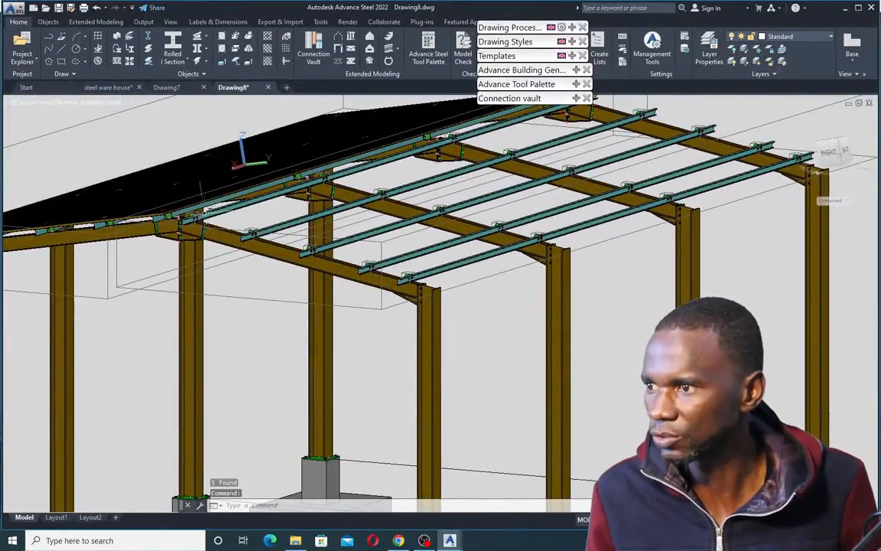
scroll(187, 207, "up", 6)
scroll(176, 235, "down", 2)
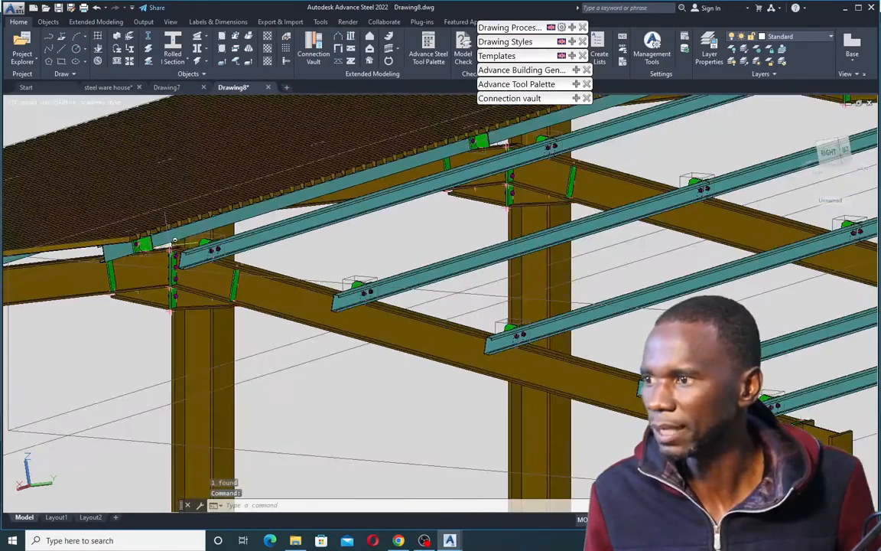
scroll(177, 264, "down", 2)
scroll(183, 259, "down", 4)
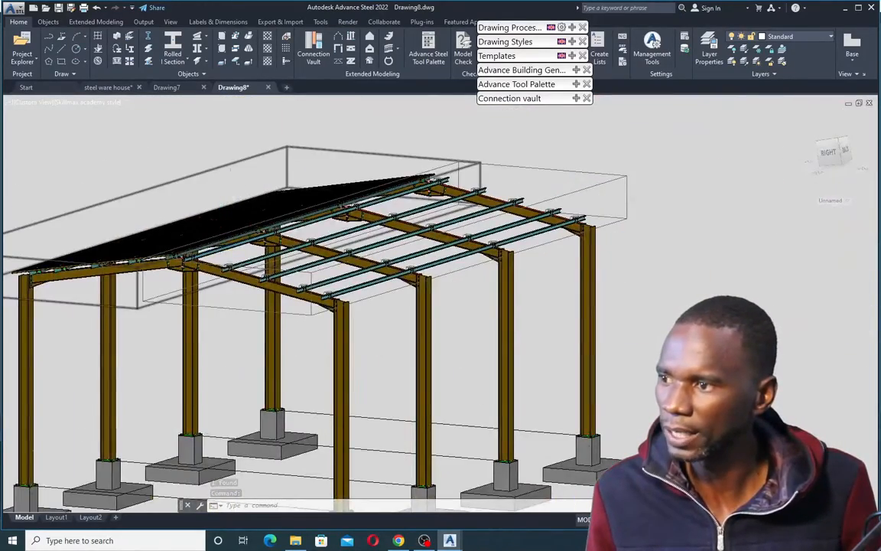
scroll(222, 229, "down", 2)
scroll(348, 255, "up", 4)
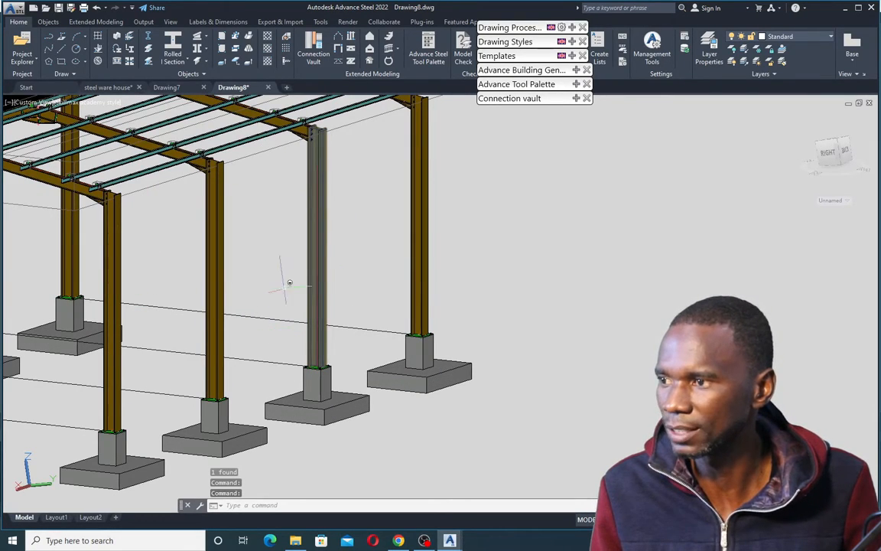
scroll(289, 283, "down", 5)
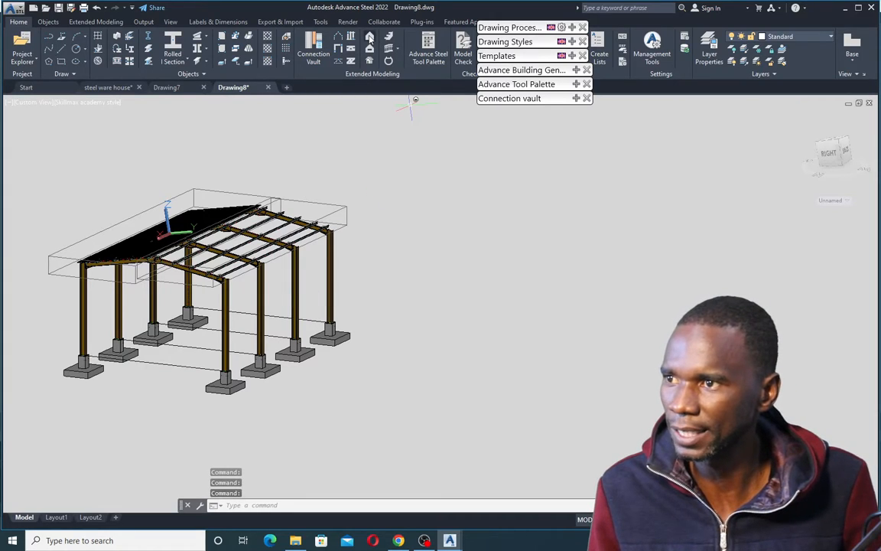
scroll(389, 226, "up", 5)
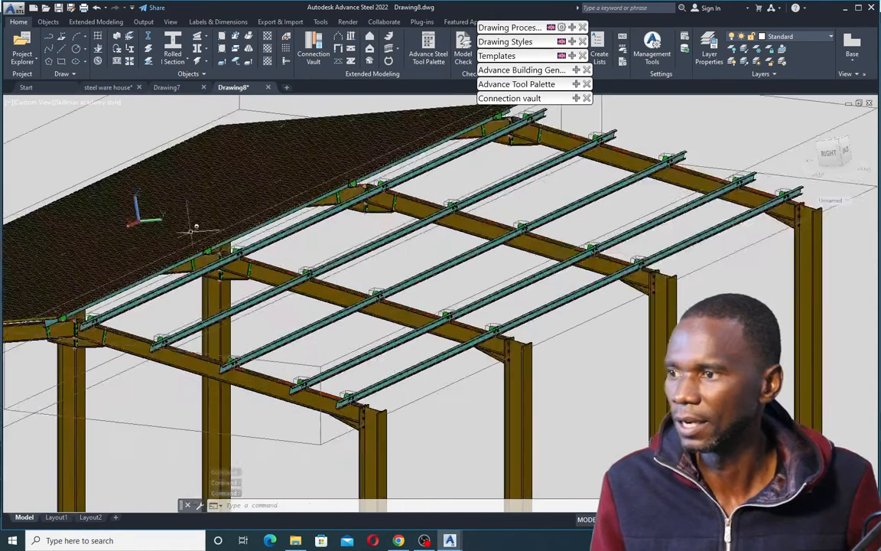
scroll(344, 199, "down", 2)
scroll(336, 191, "up", 3)
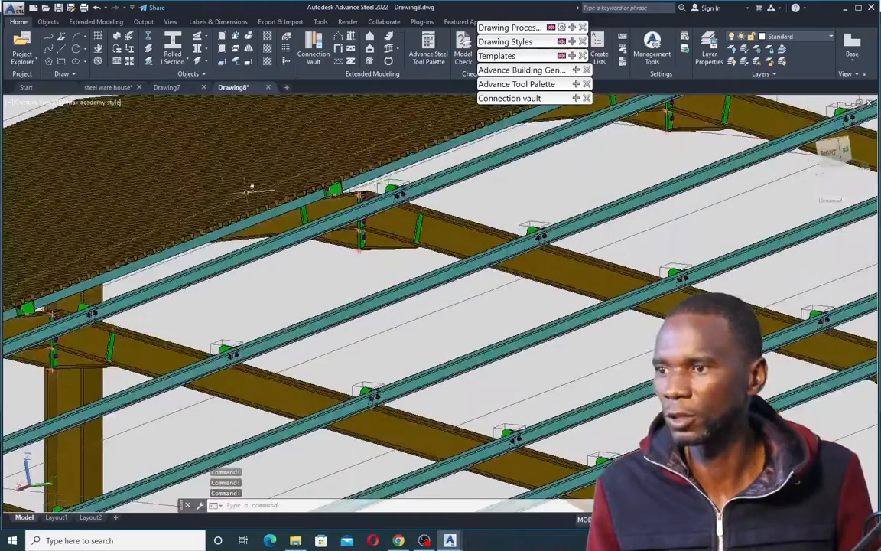
scroll(337, 189, "down", 3)
scroll(337, 189, "up", 2)
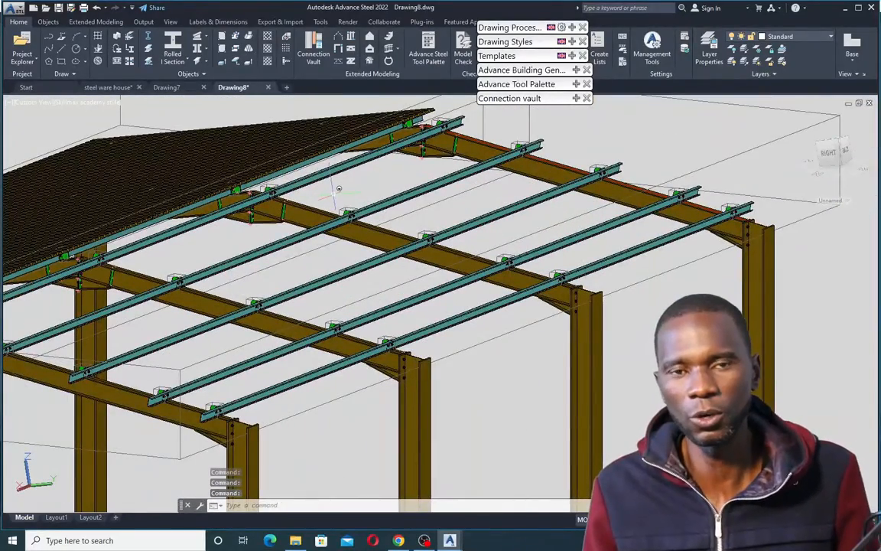